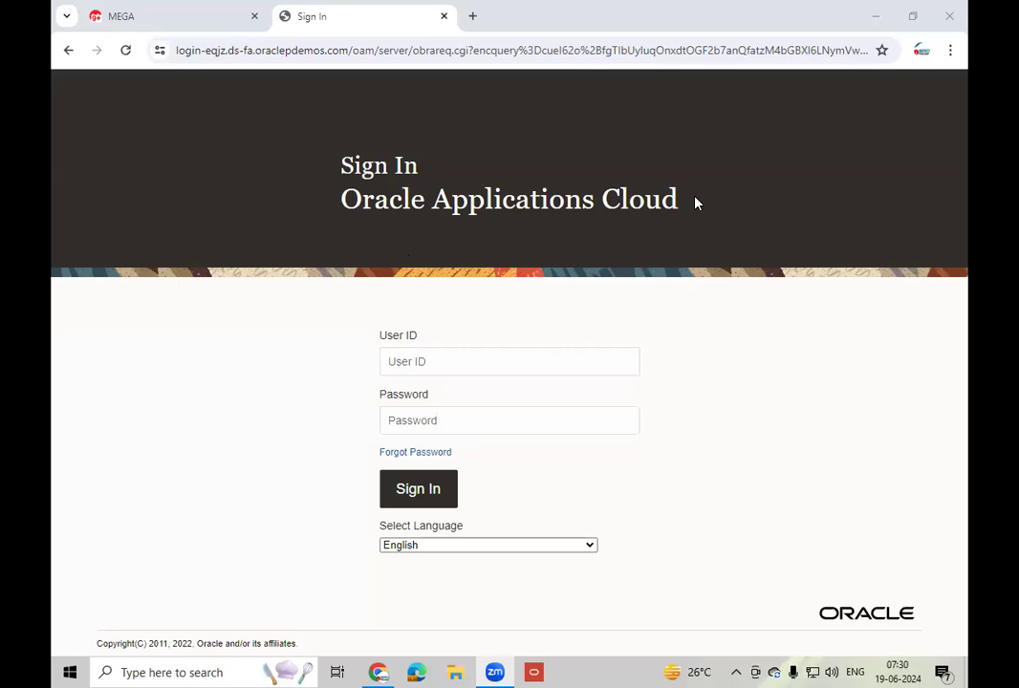
Sign in to Oracle Applications Cloud with the user ID scm_impl and the account password
left_click(435, 367)
type("scm_im")
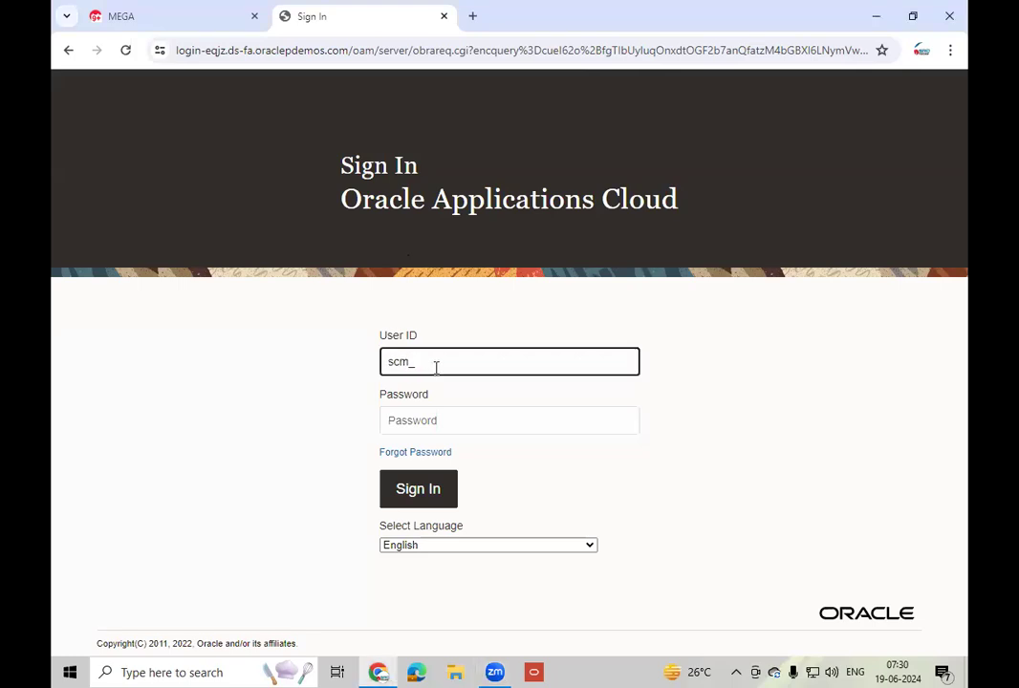
type("pl")
key("Tab")
key("ctrl+v")
left_click(428, 497)
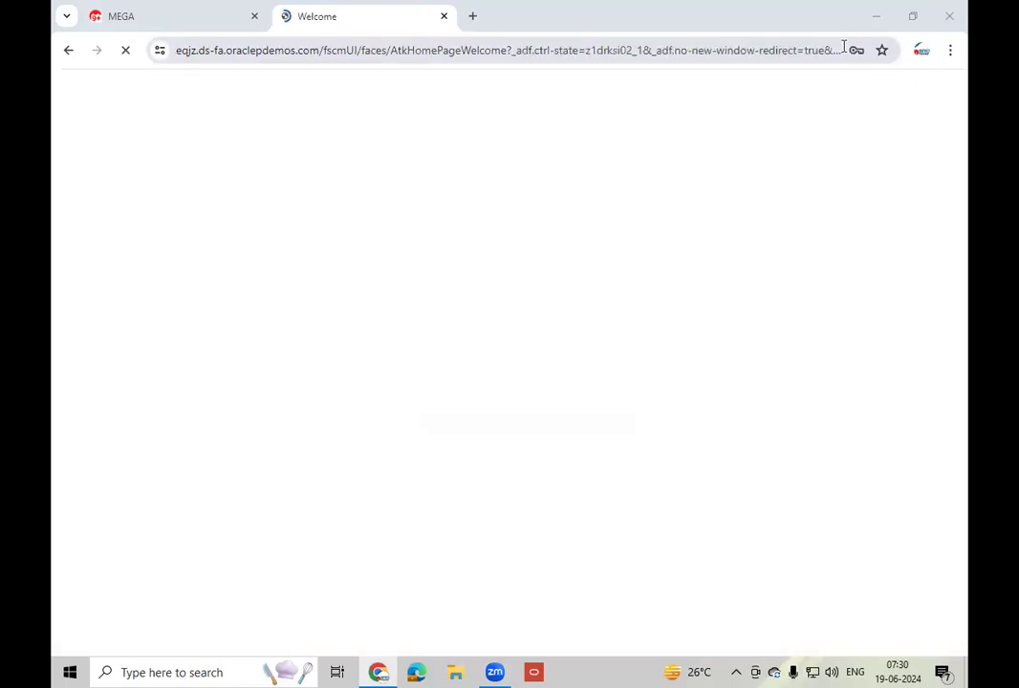
left_click(876, 16)
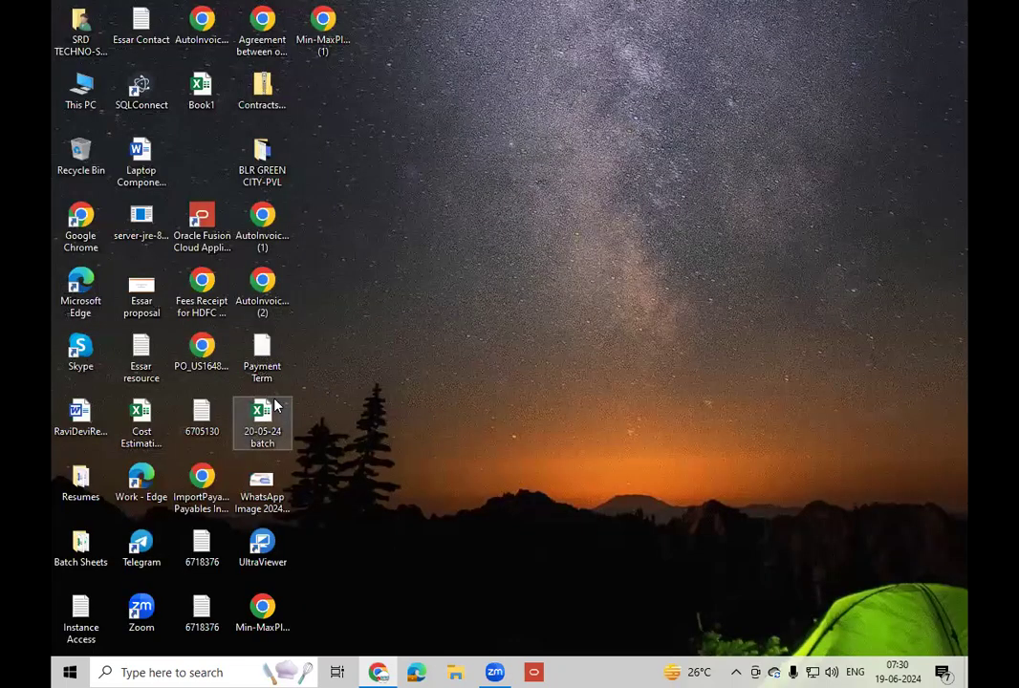
double_click(264, 420)
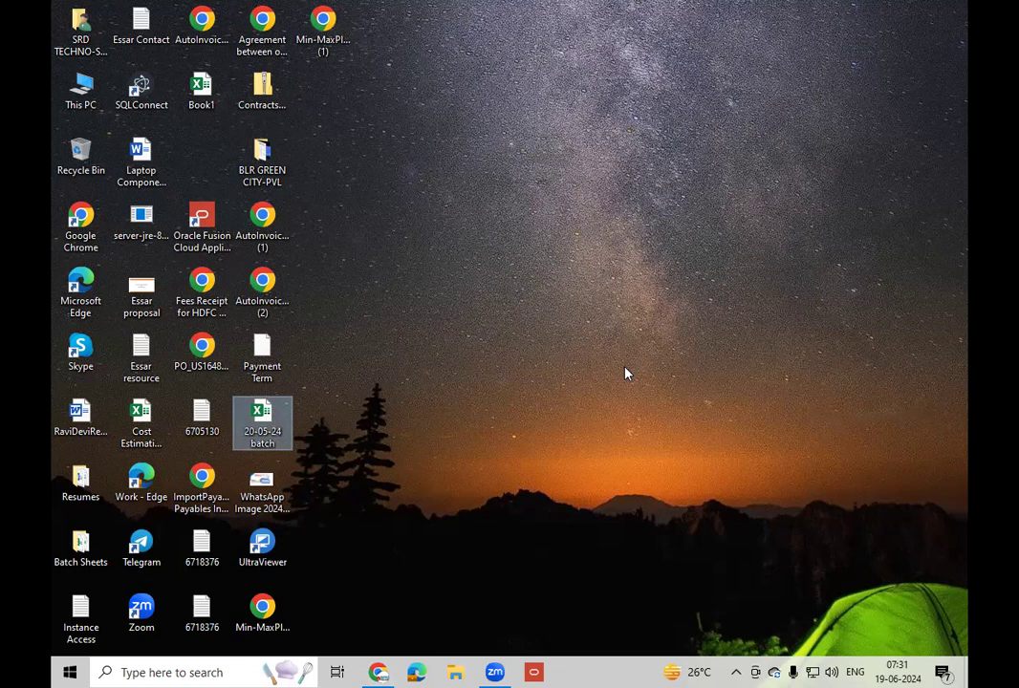
right_click(514, 328)
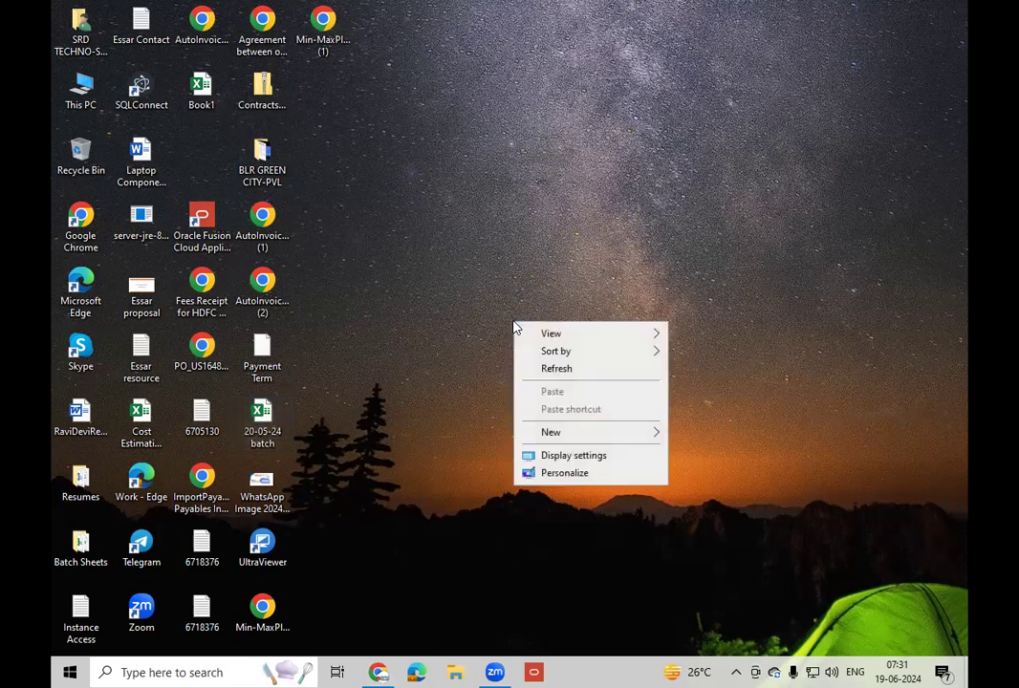
left_click(557, 369)
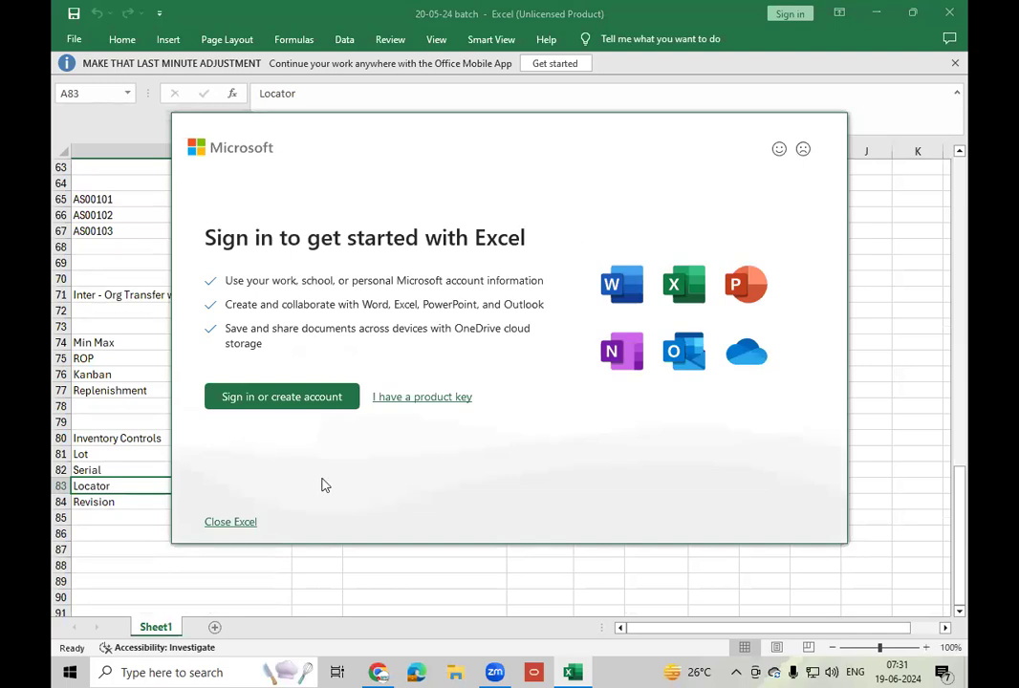
left_click(230, 525)
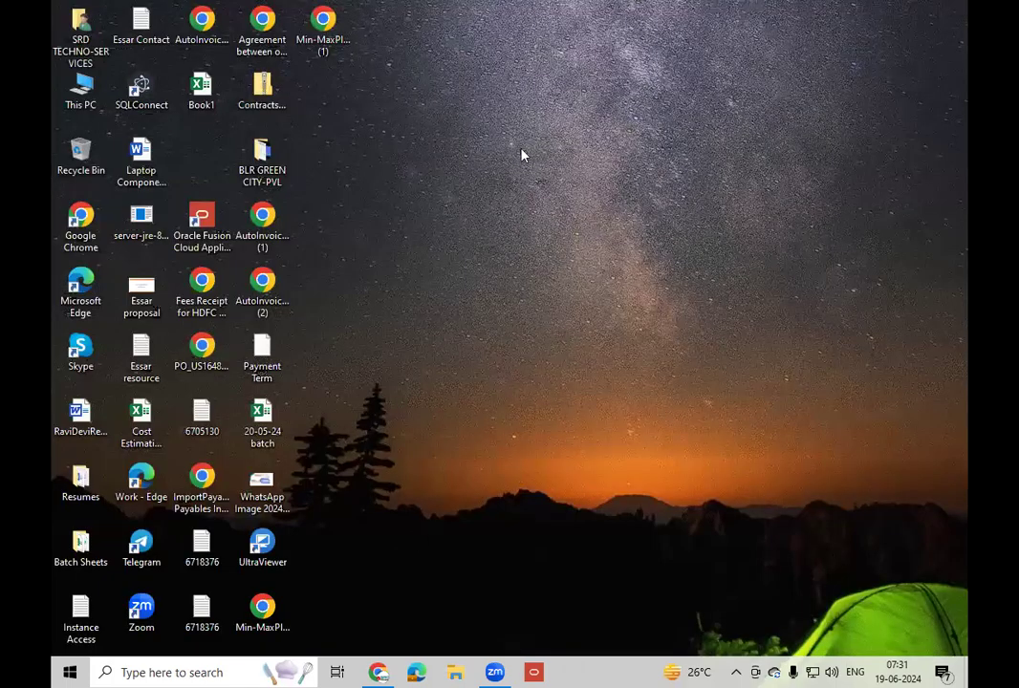
Open a blank Notepad document and move its window up so all of it is on the desktop
left_click(170, 672)
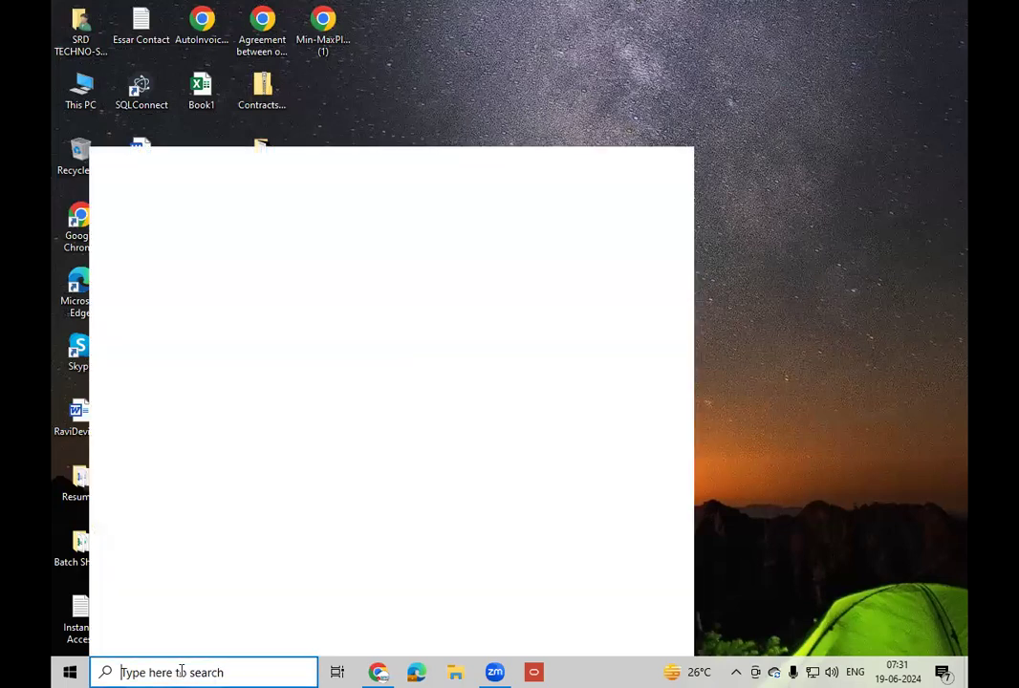
type("note")
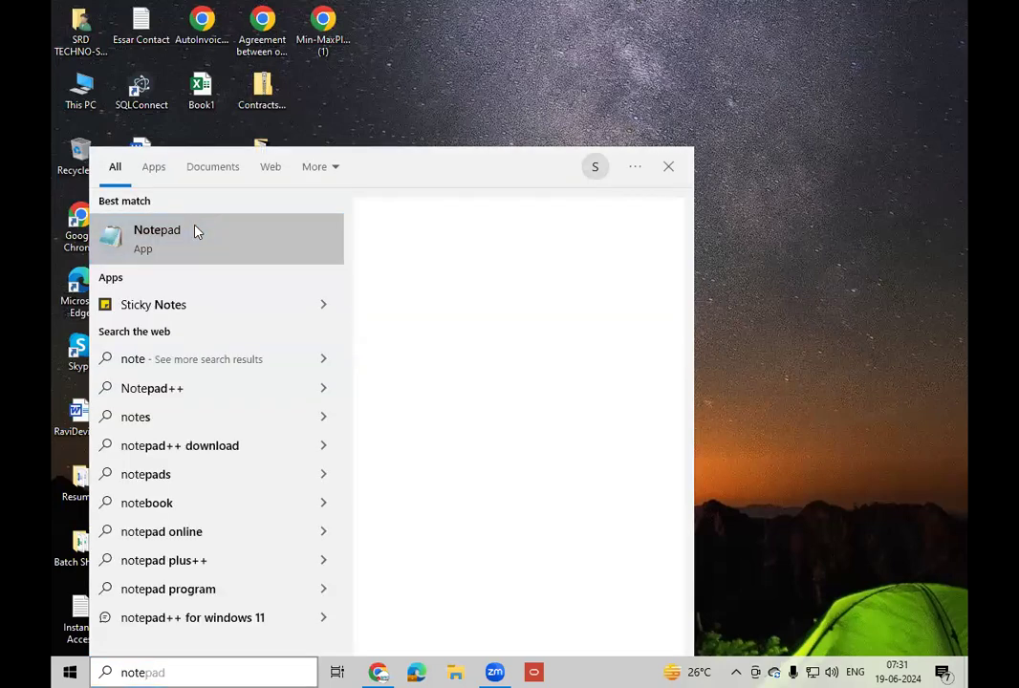
left_click(195, 232)
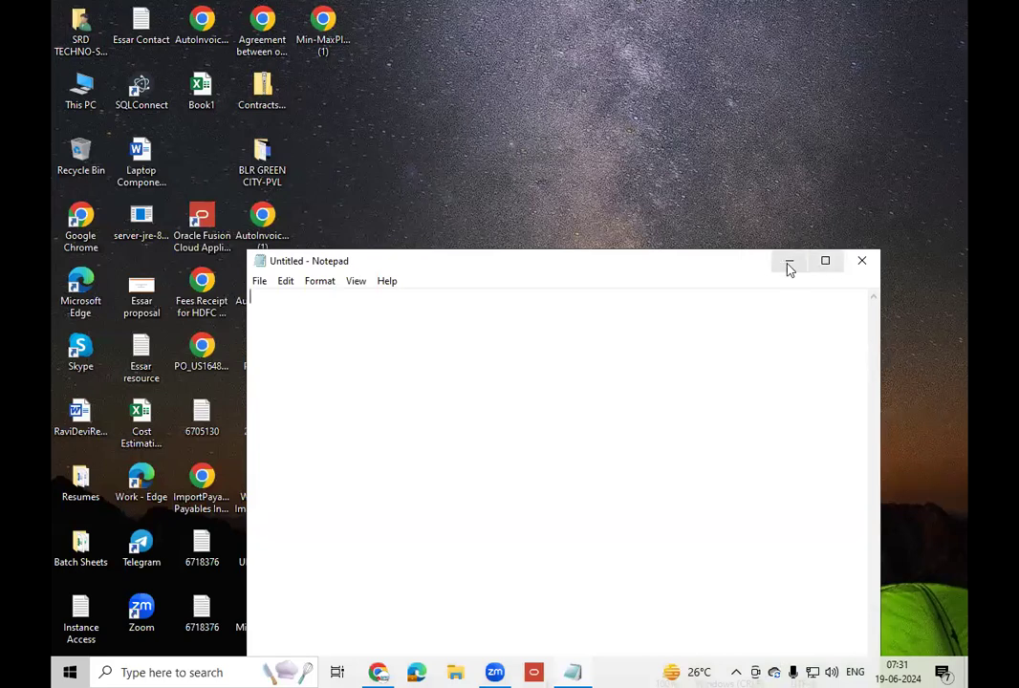
left_click_drag(641, 264, 612, 160)
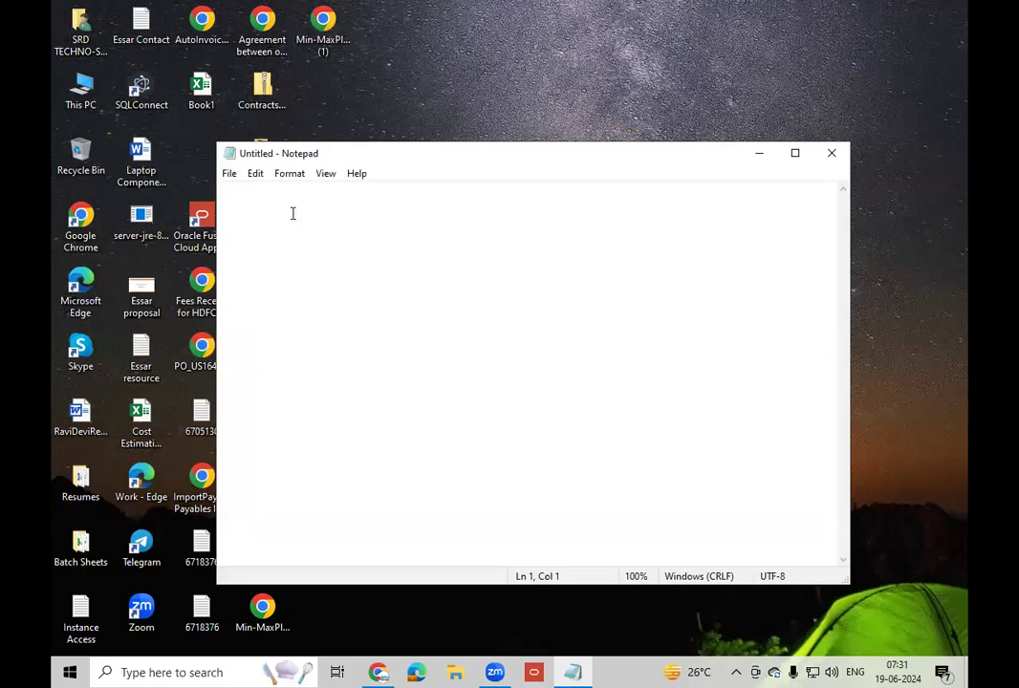
Write the heading "Inventory Counting Methods" in the note and deny the Zoom participant's local recording request
type("I")
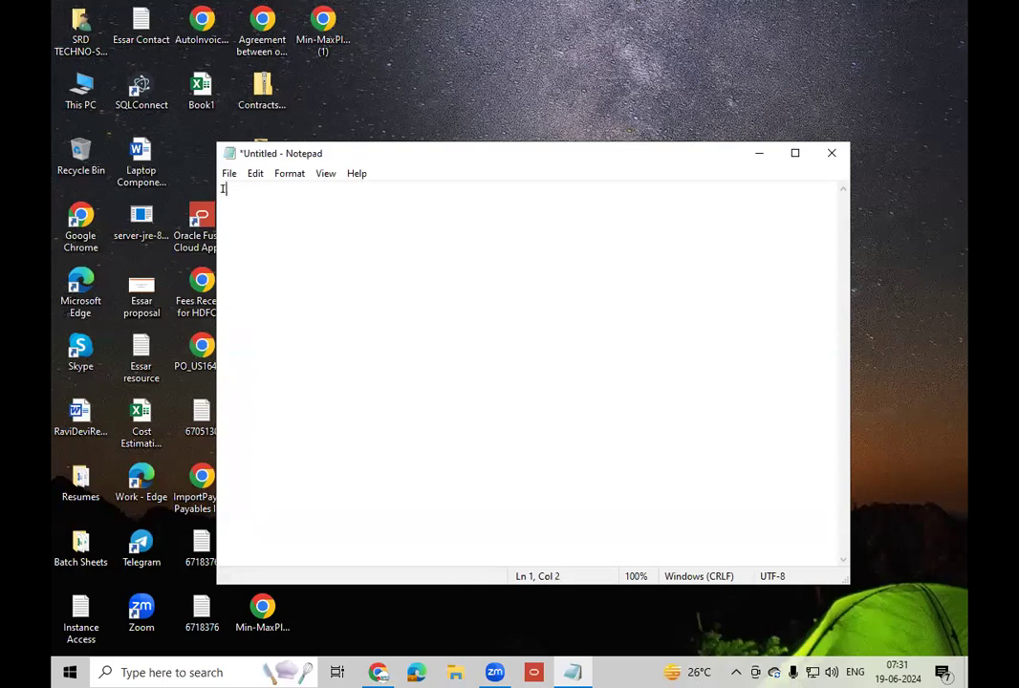
type("nventory Counting")
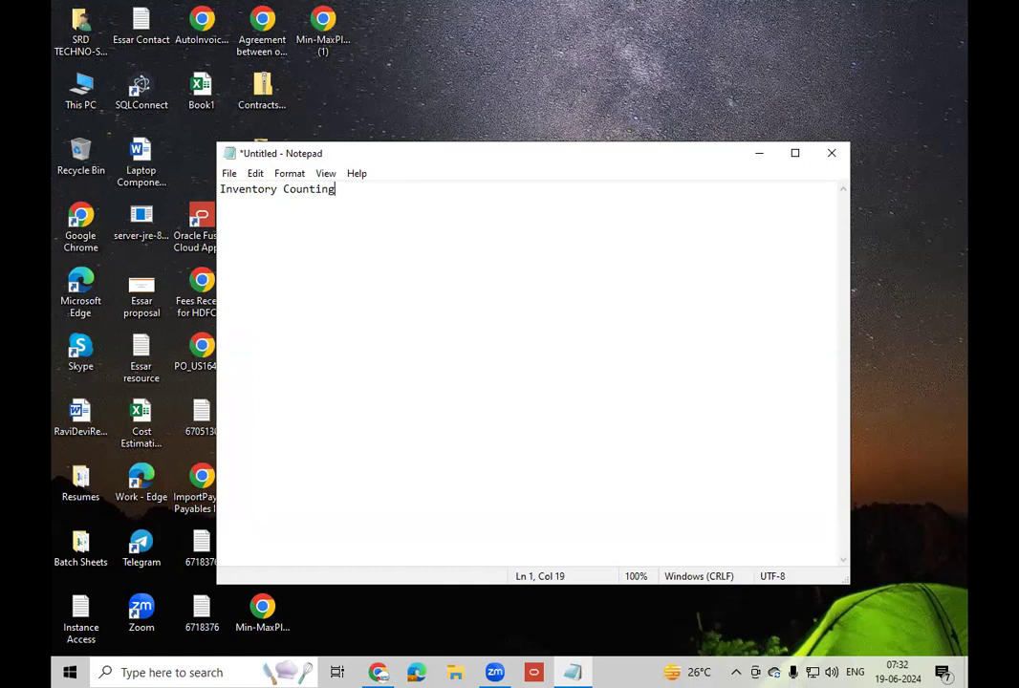
type(" Methods")
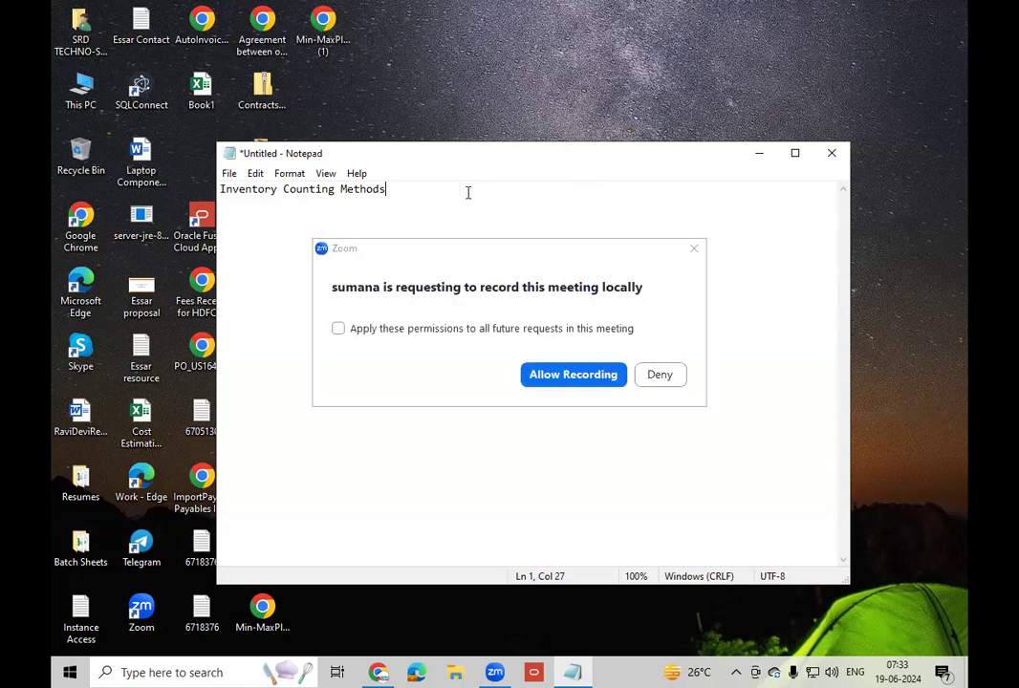
left_click(668, 381)
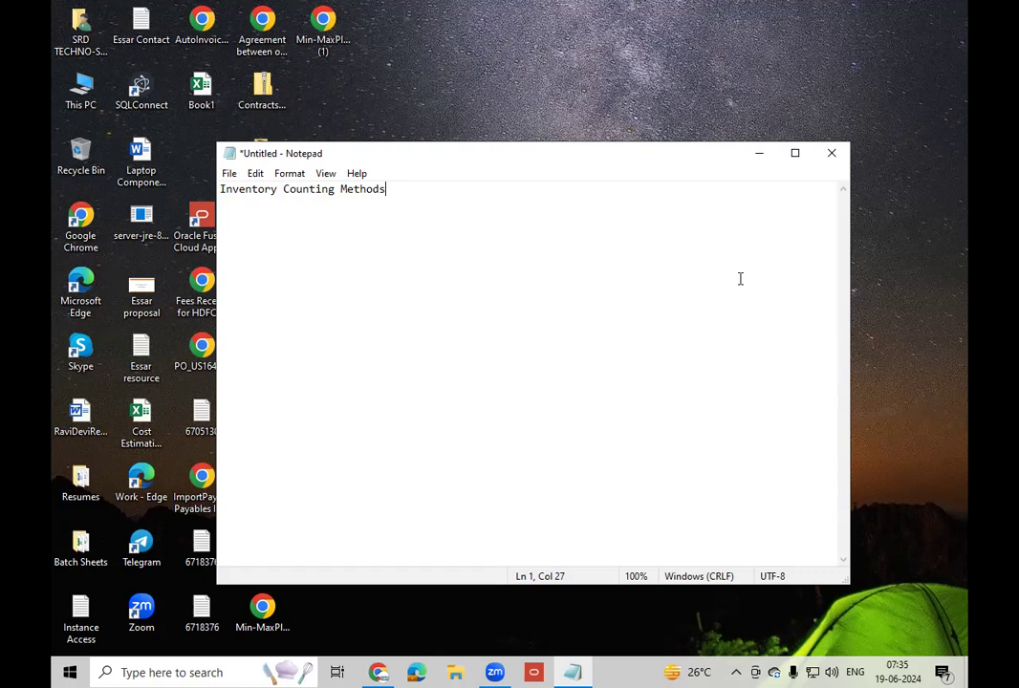
Below the heading, leave a blank line and list "Physical Counting" and "Cycle Counting" on separate lines
key("Return")
key("Return")
type("Physical Counting")
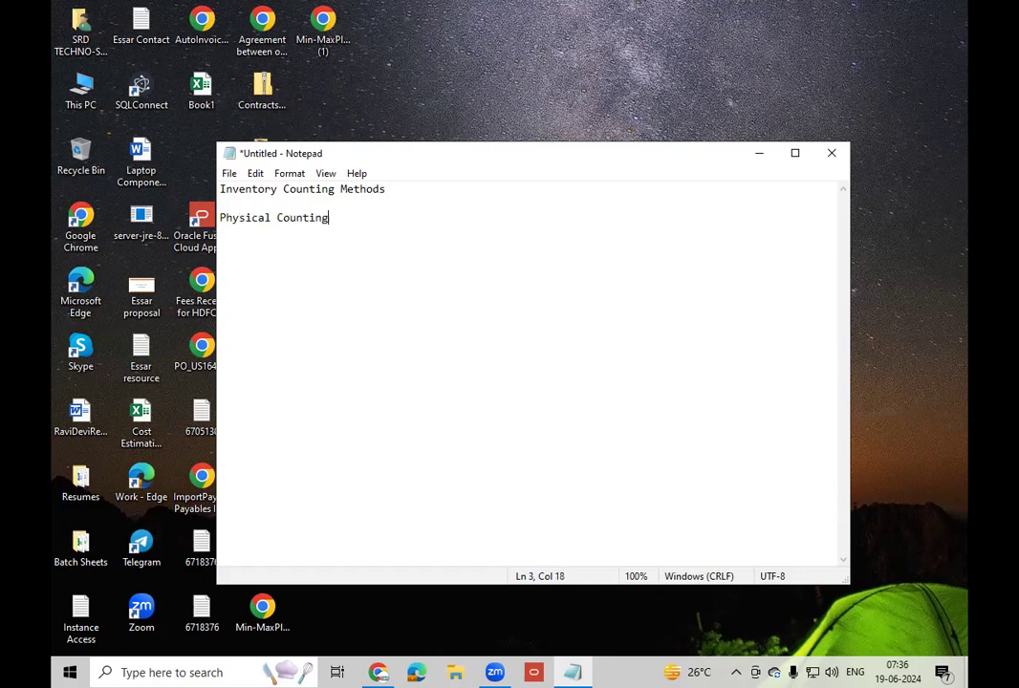
key("Return")
type("Cycle Counting")
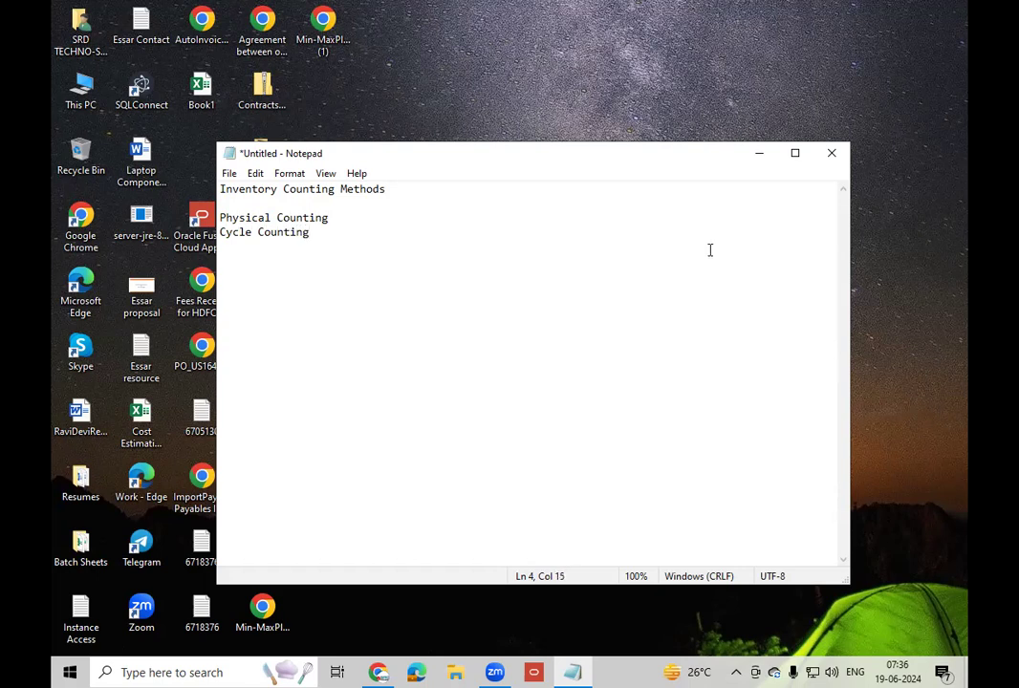
left_click(336, 218)
left_click(321, 234)
left_click(503, 129)
left_click(353, 230)
left_click(344, 217)
Minimize the note, switch to Chrome and open Setup and Maintenance in Oracle
left_click(759, 158)
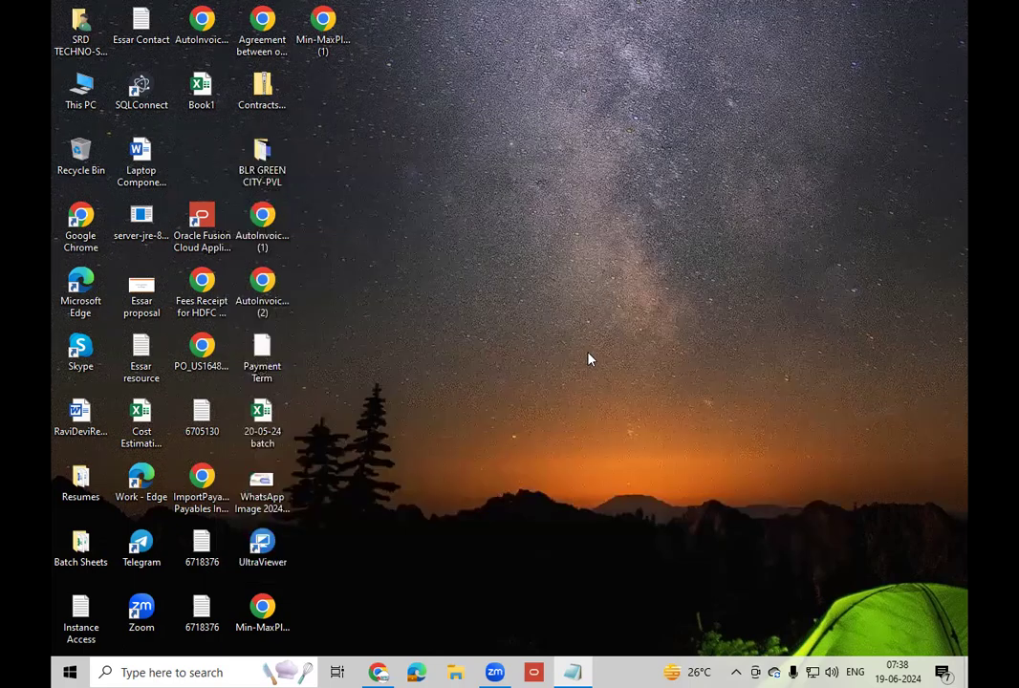
left_click(378, 673)
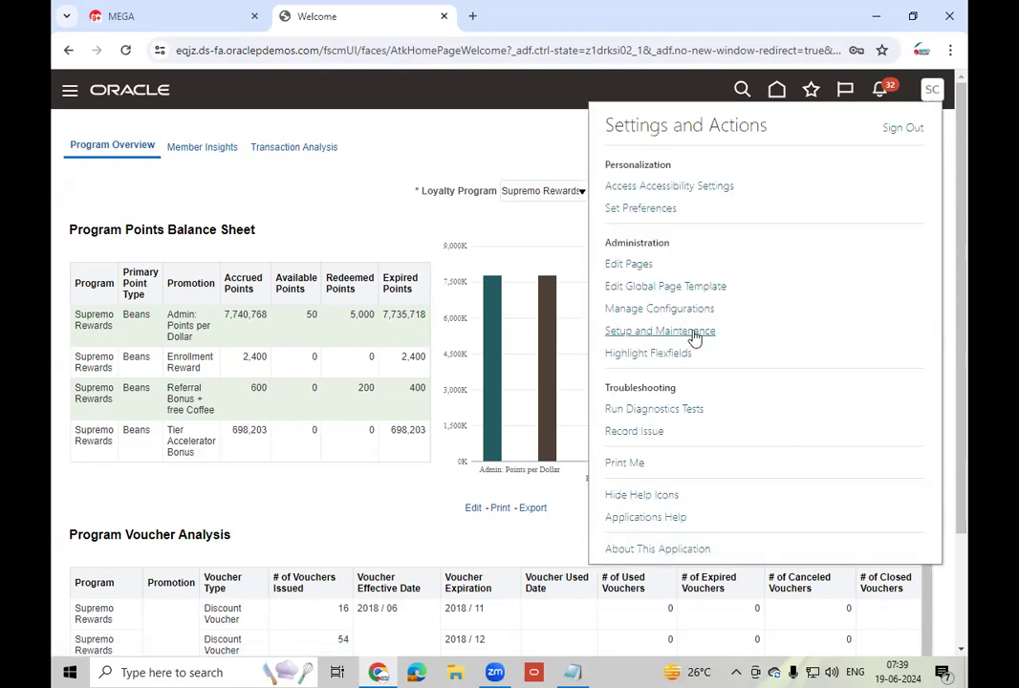
left_click(695, 335)
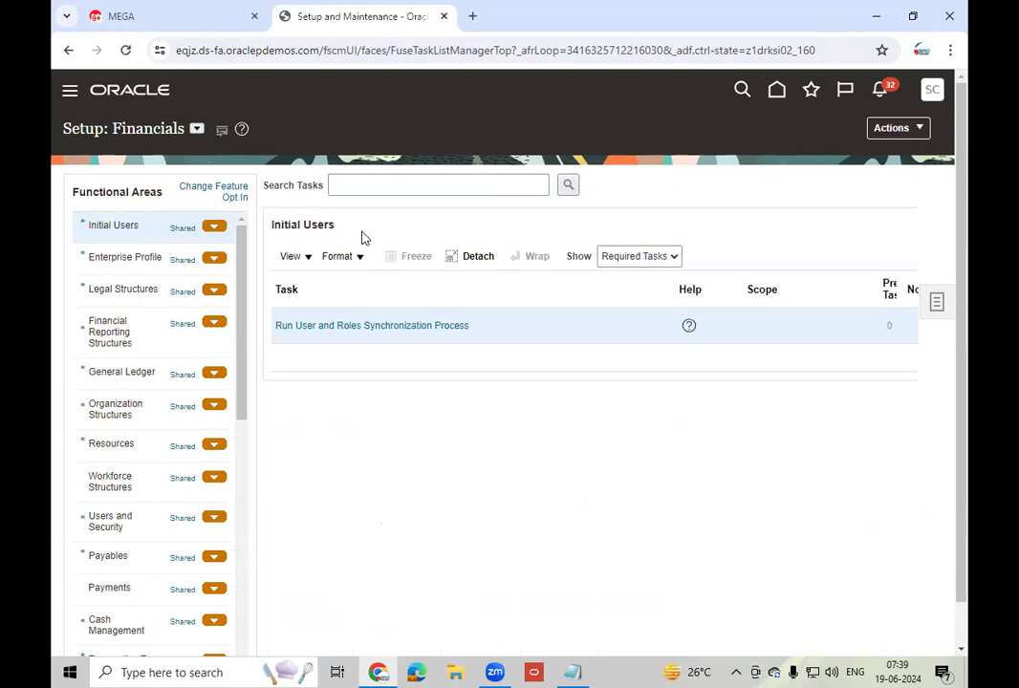
In the Manufacturing and Supply Chain Materials Management setup, open the Configure Subinventories task of Inventory Management
left_click(196, 130)
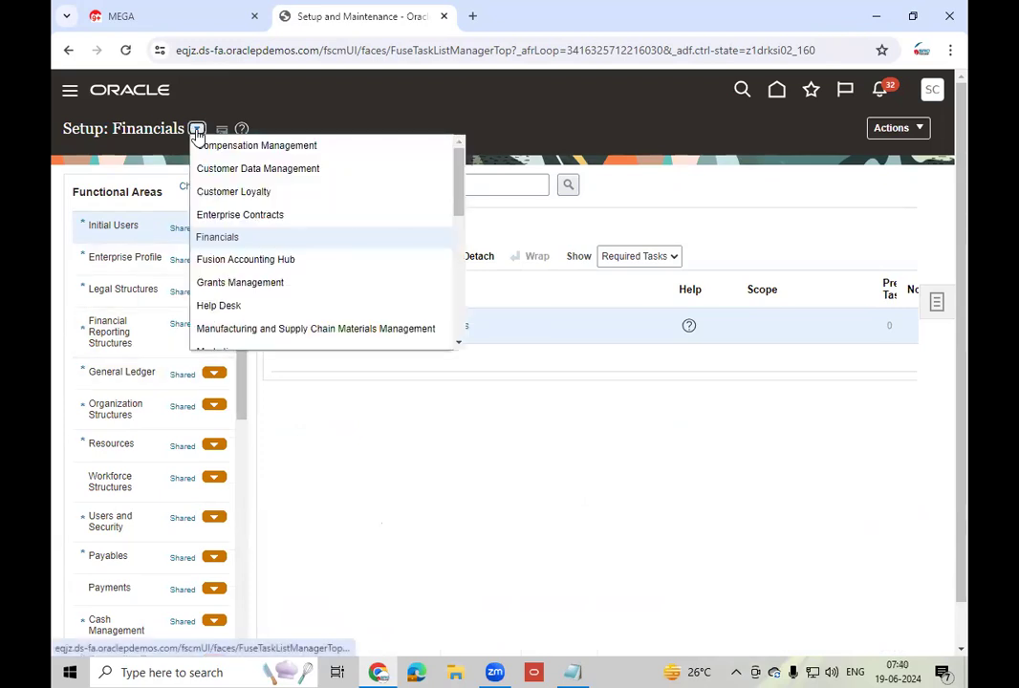
left_click(291, 330)
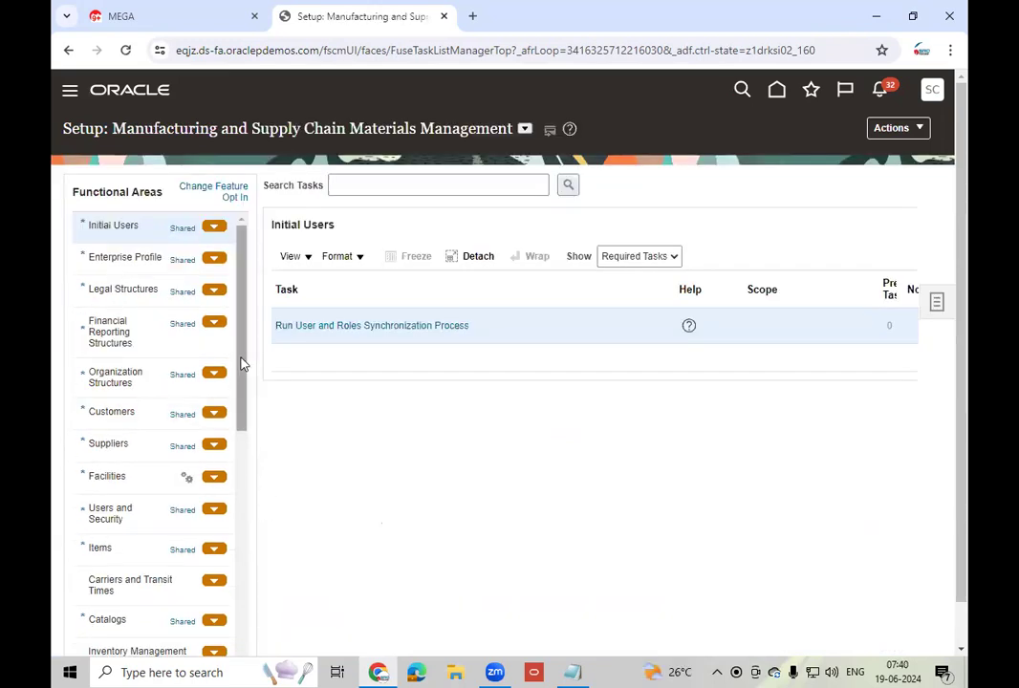
scroll(237, 406, "down", 1)
scroll(237, 406, "down", 1)
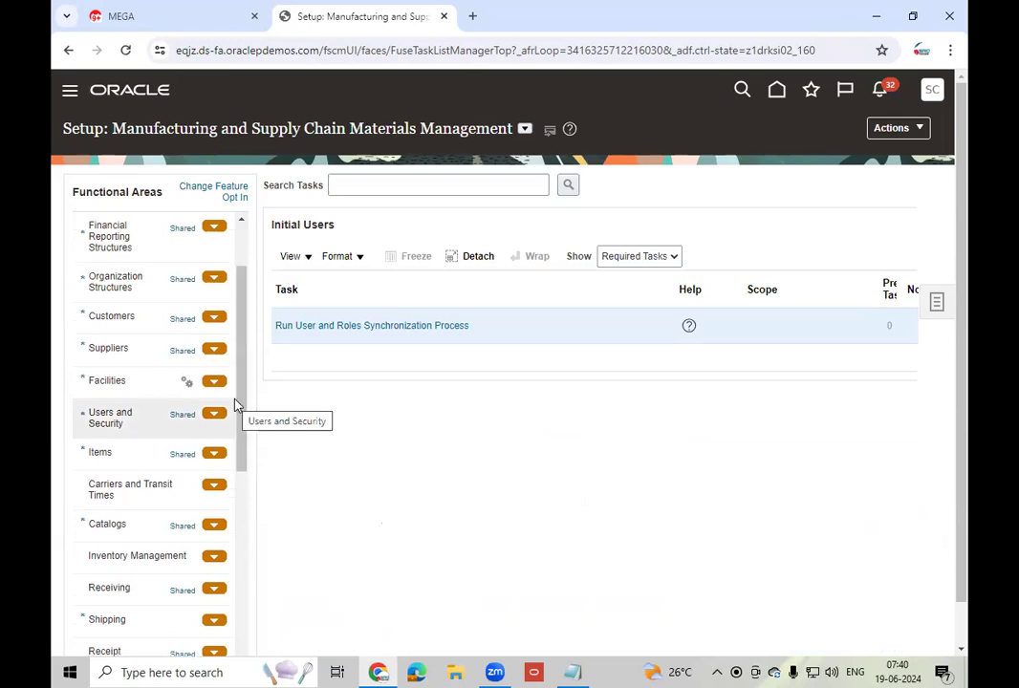
left_click(141, 555)
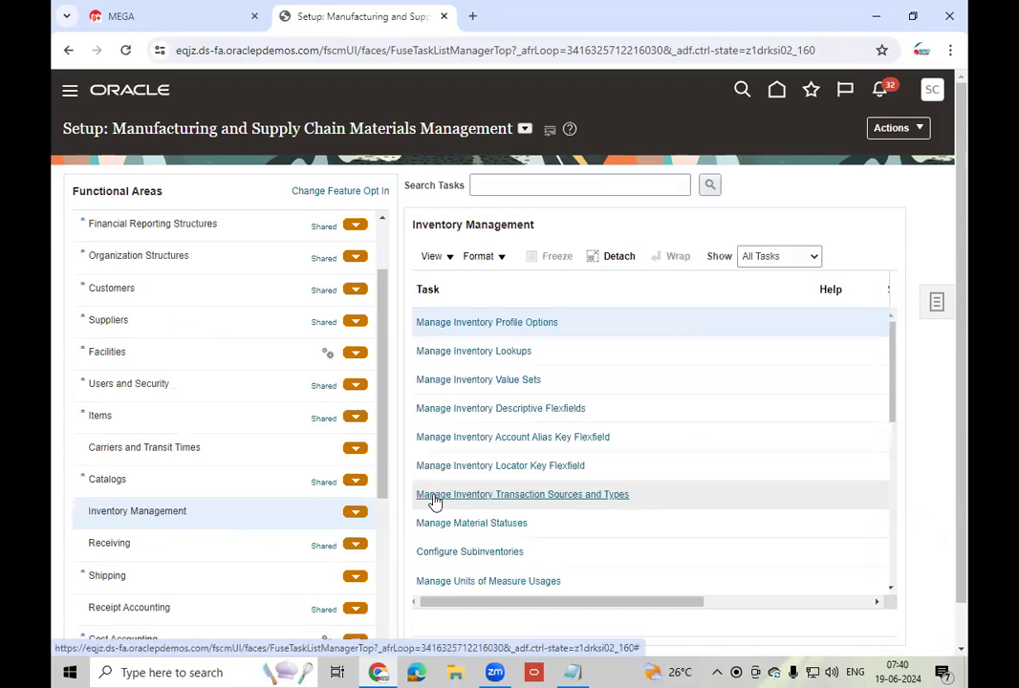
left_click(476, 552)
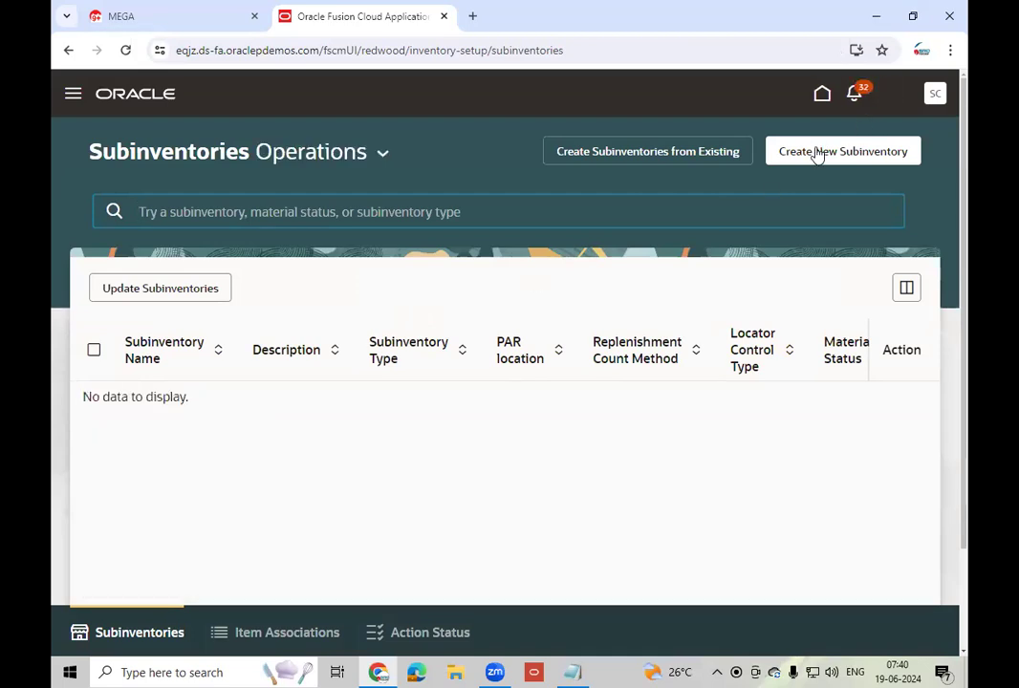
left_click(819, 155)
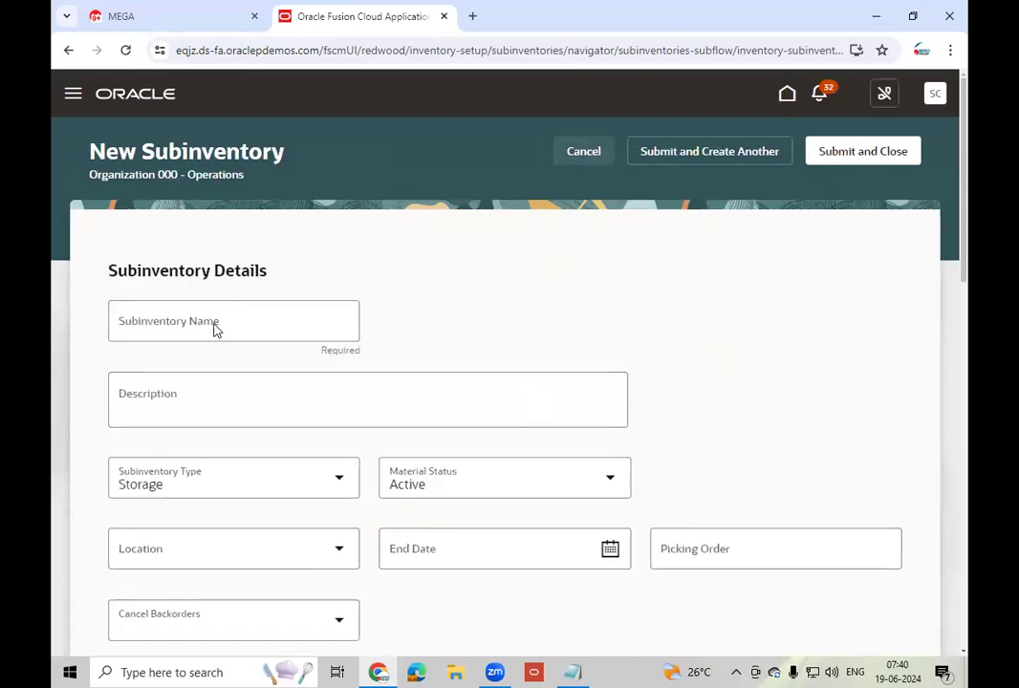
left_click(216, 326)
left_click(191, 176)
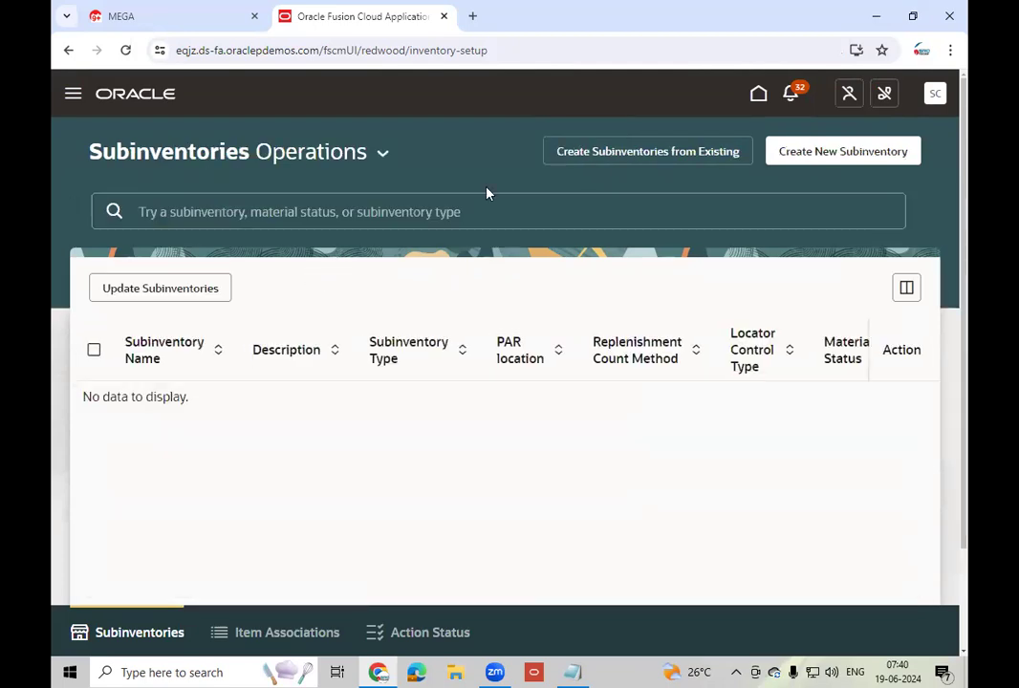
Change the organization on the Subinventories page from Operations to Atlanta
left_click(380, 159)
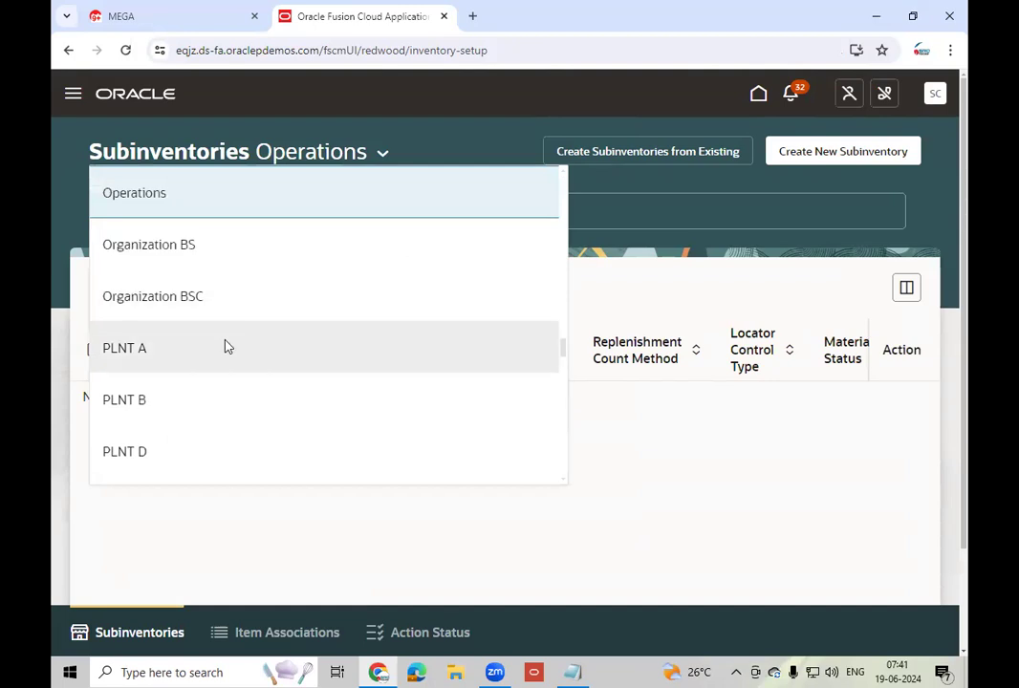
scroll(283, 337, "down", 3)
scroll(283, 336, "up", 10)
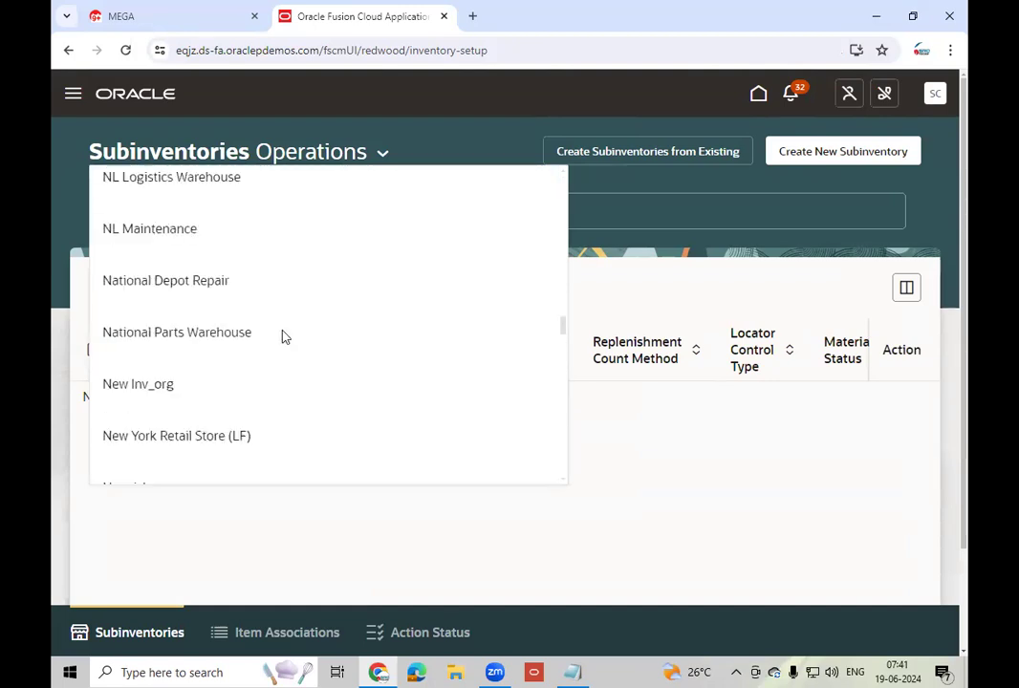
scroll(283, 336, "up", 10)
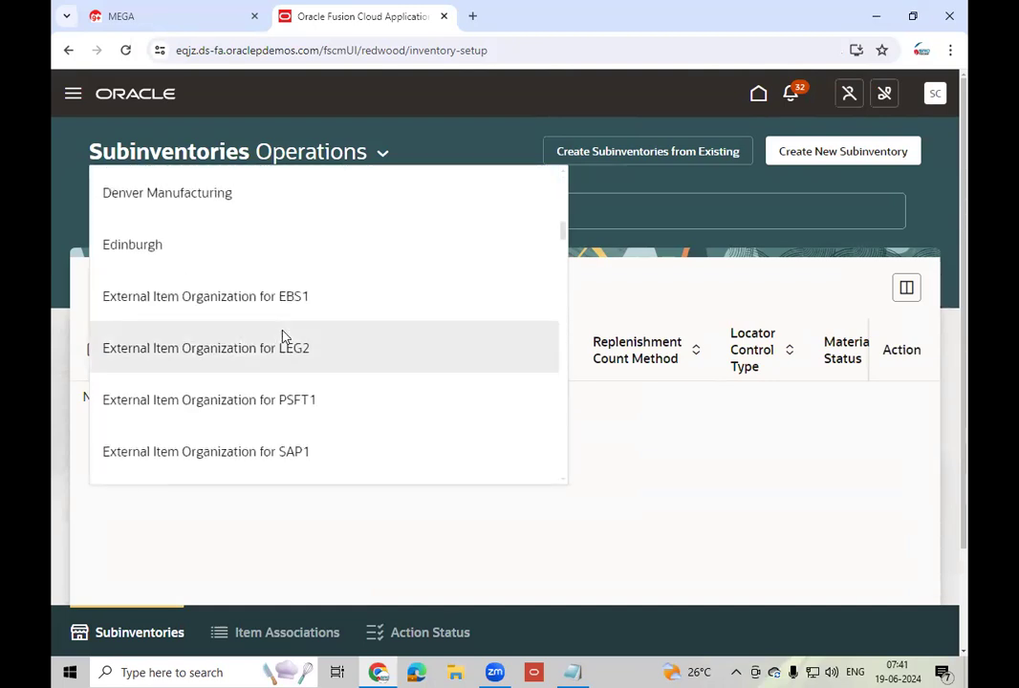
scroll(283, 336, "up", 3)
scroll(283, 337, "up", 5)
scroll(282, 336, "down", 2)
scroll(283, 337, "up", 2)
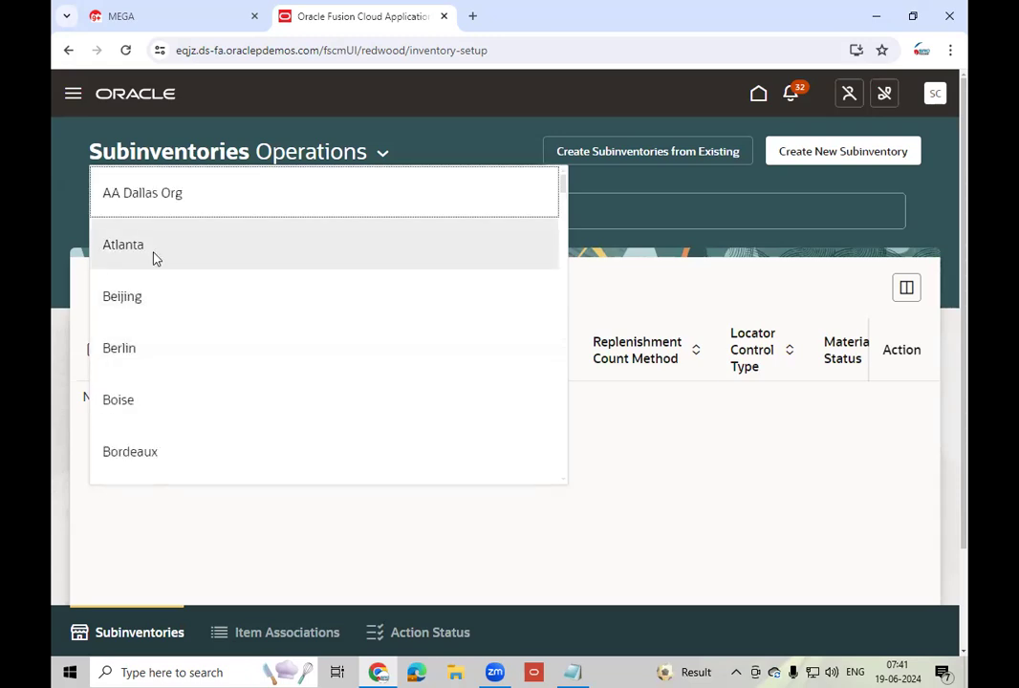
left_click(179, 252)
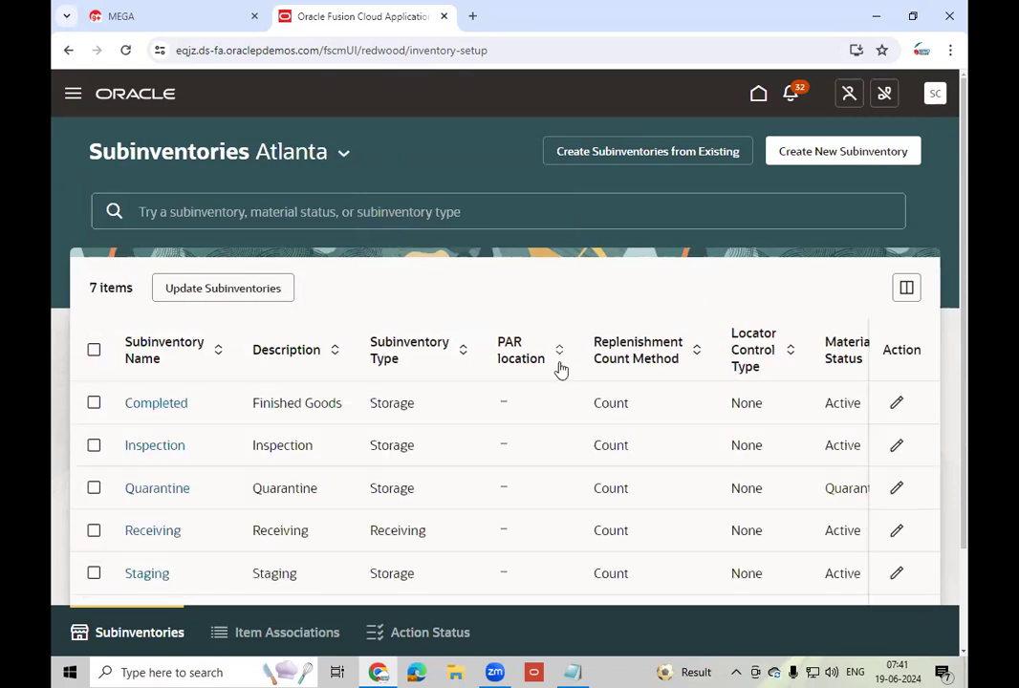
Start a new subinventory for the Atlanta organization and name it ATL SI1
left_click(820, 157)
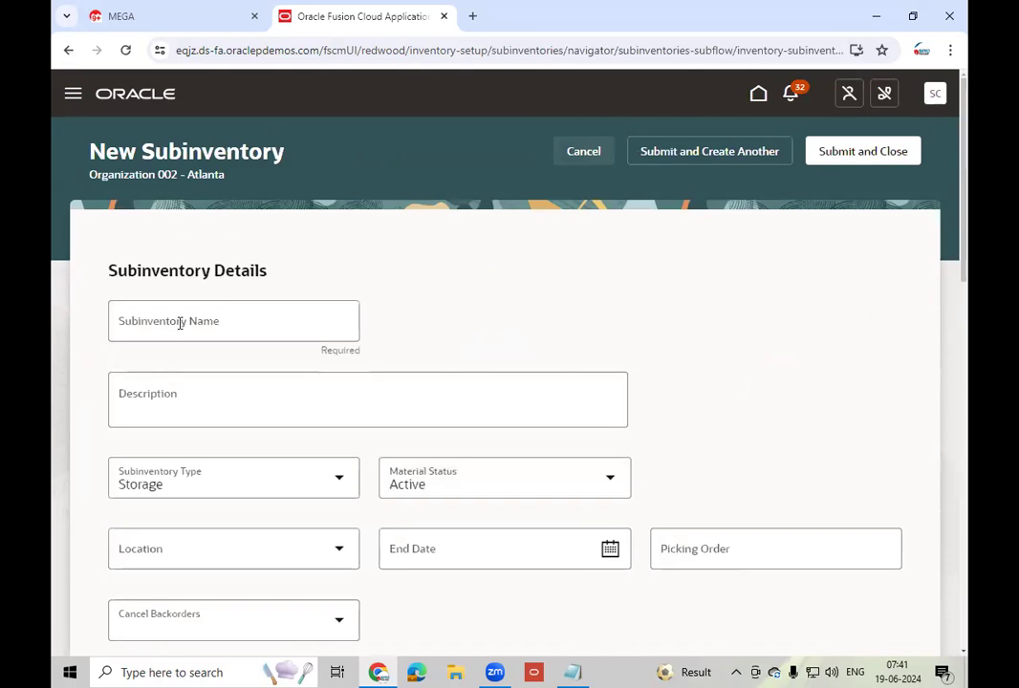
left_click(285, 320)
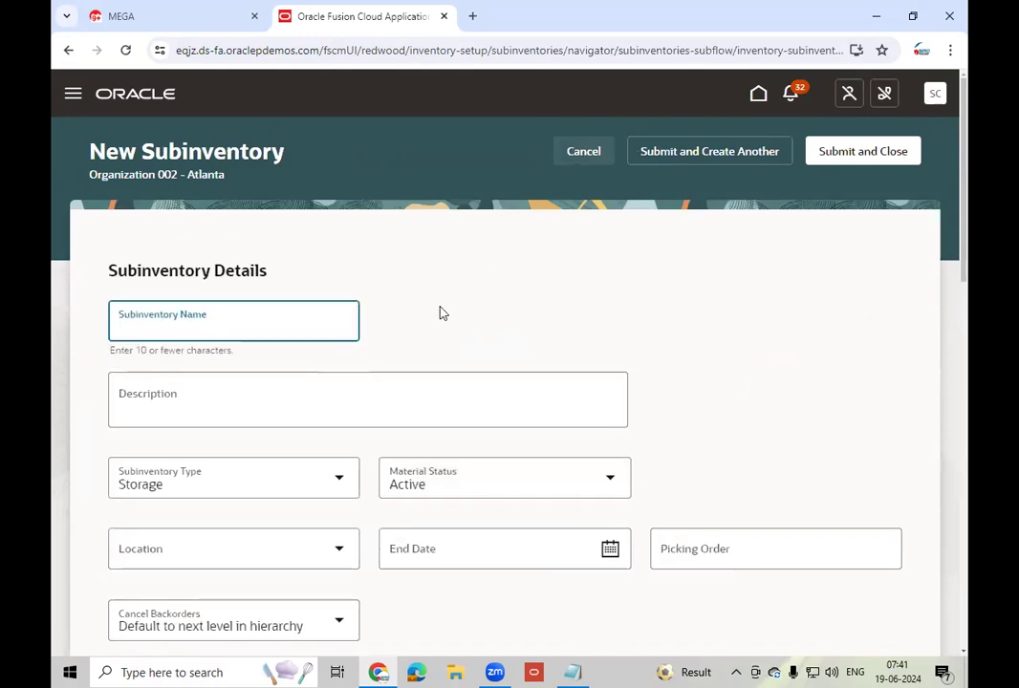
type("ATL SI1")
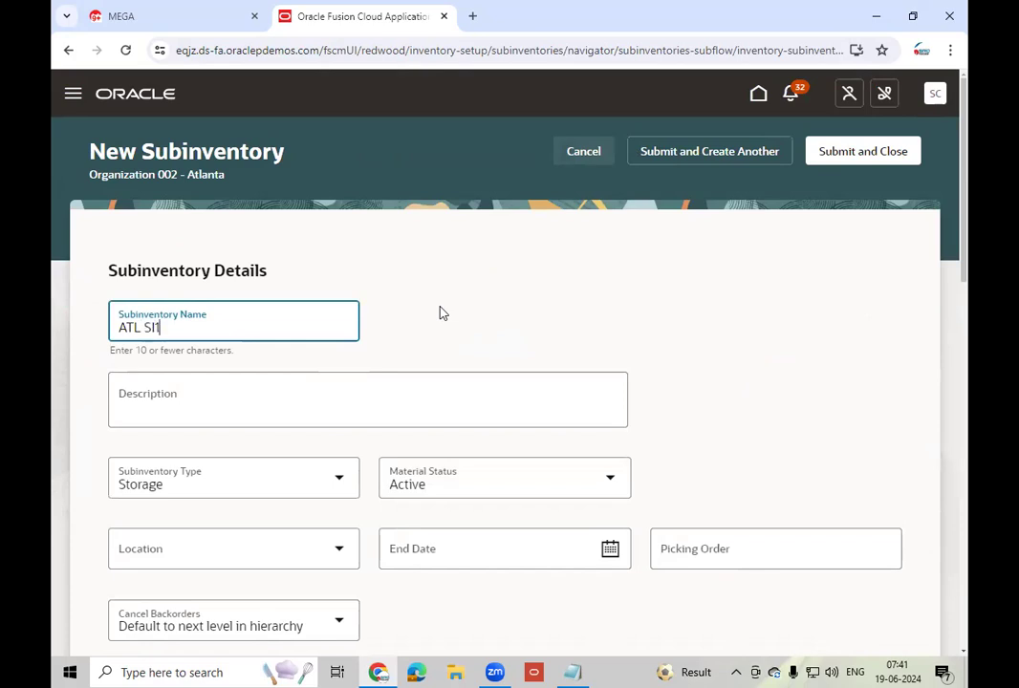
Enter ATL SI1 as the new subinventory's description, then submit and close the form
key("Tab")
key("shift+Tab")
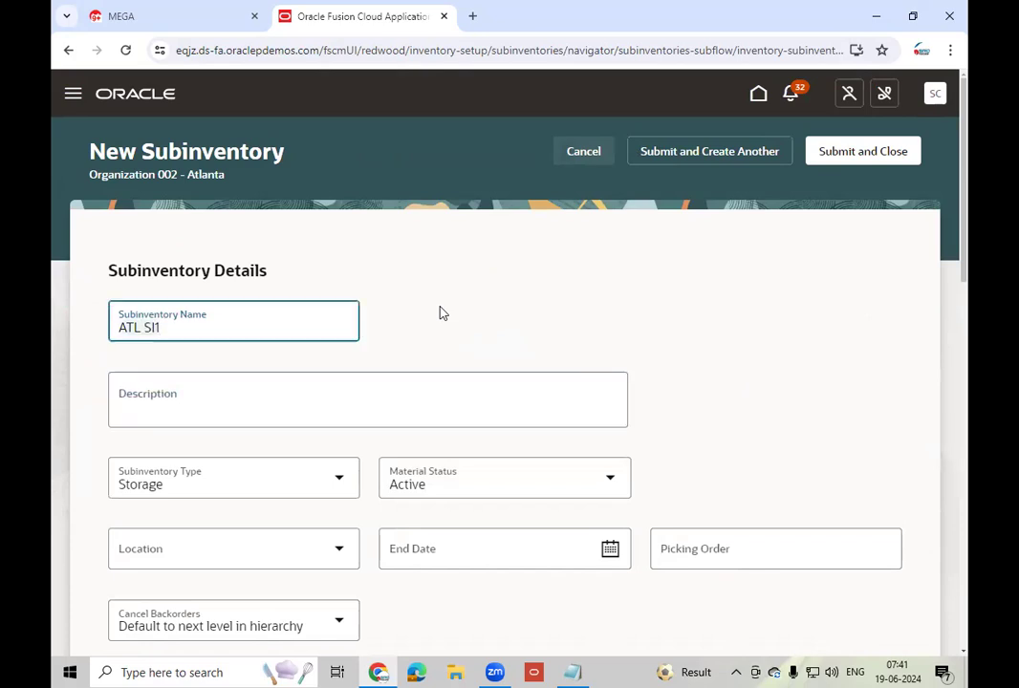
key("Tab")
type("ATL SI1")
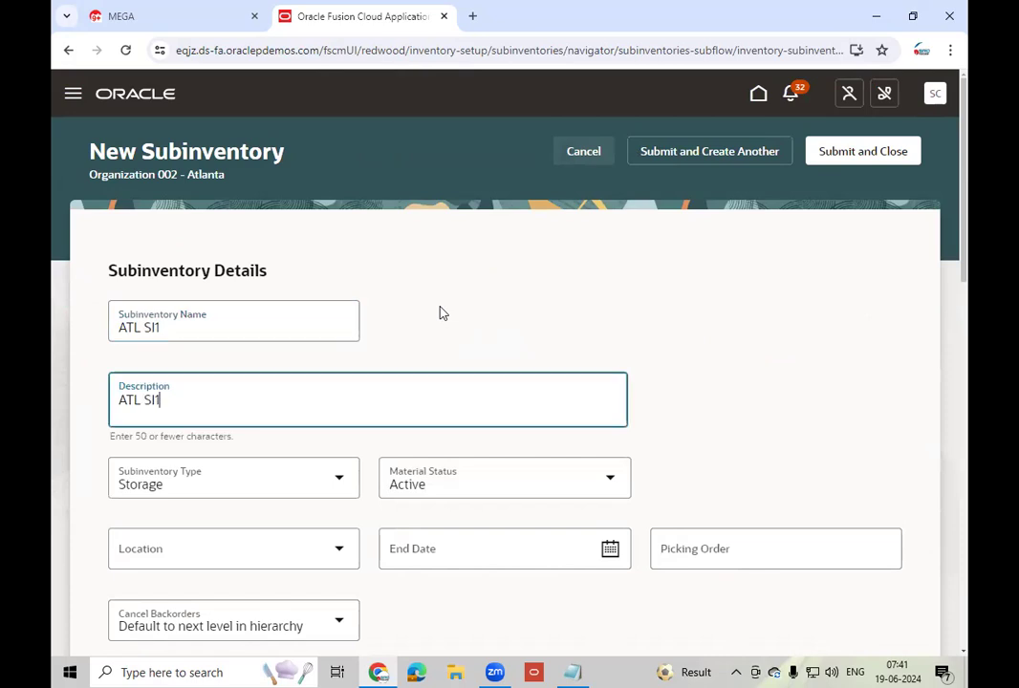
left_click(862, 153)
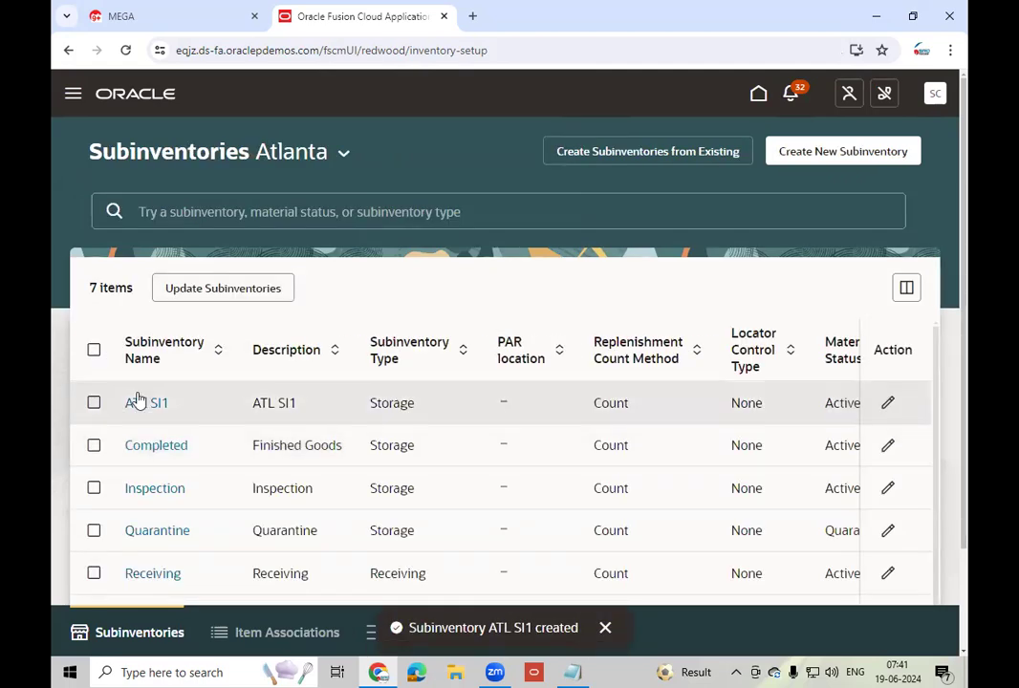
Return to the home page and open Inventory Management from the Supply Chain Execution apps
left_click(756, 99)
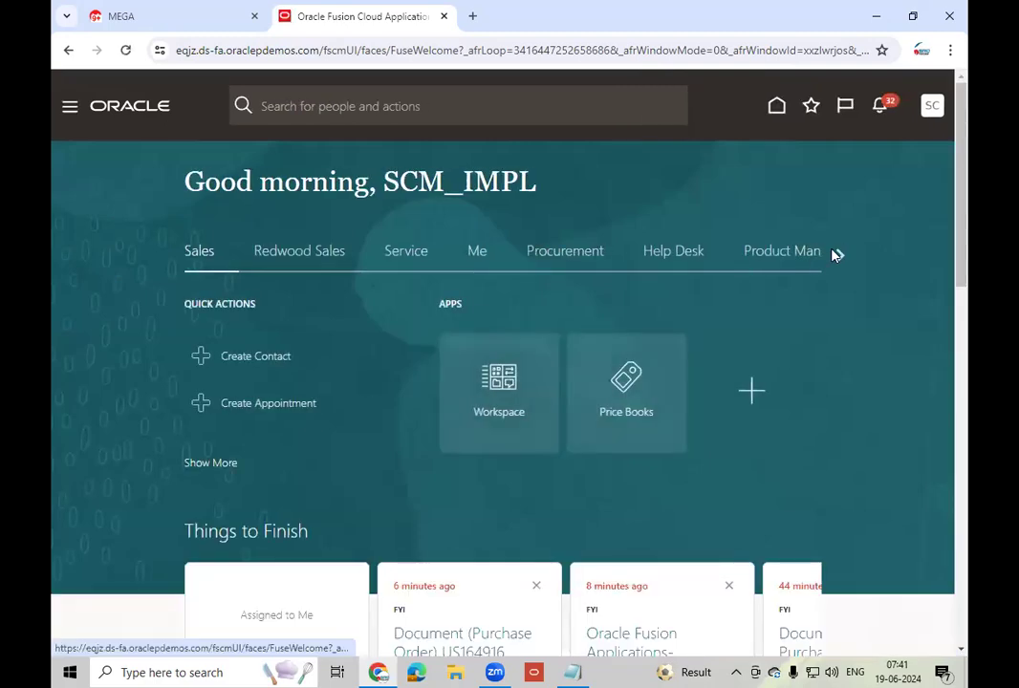
left_click(841, 256)
left_click(840, 255)
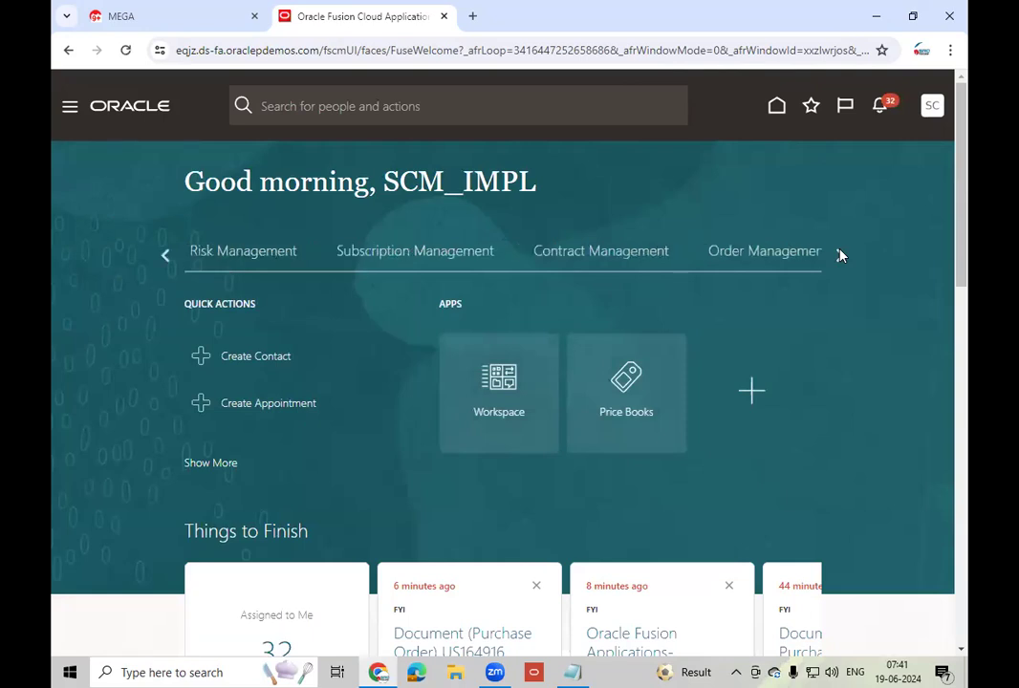
left_click(841, 255)
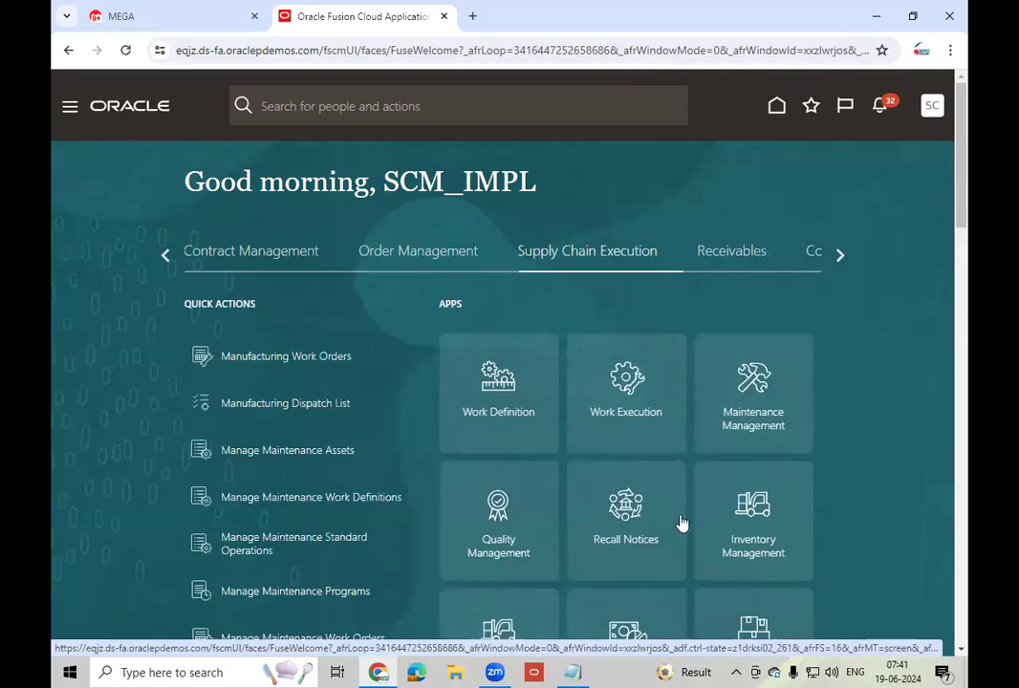
left_click(757, 534)
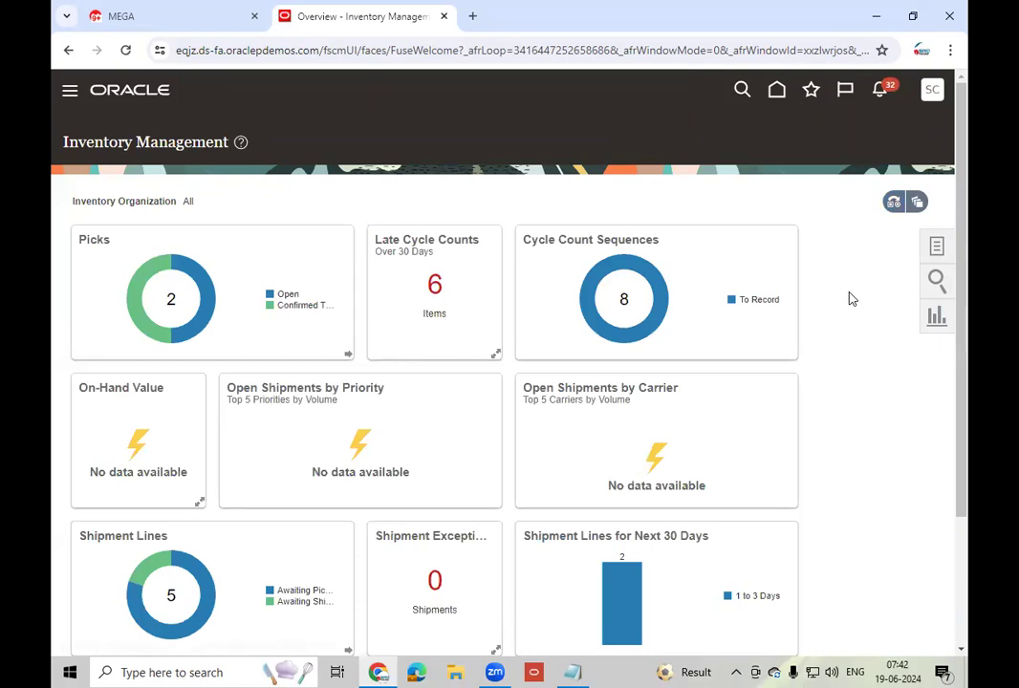
Set the inventory organization of the Inventory Management overview to 002
left_click(882, 275)
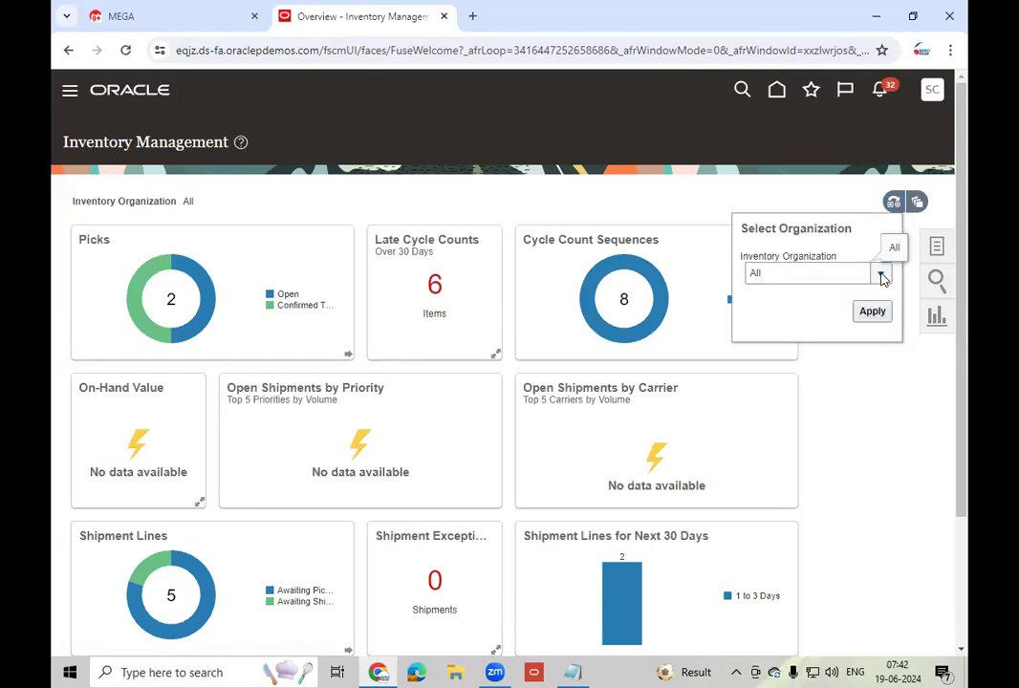
left_click(769, 373)
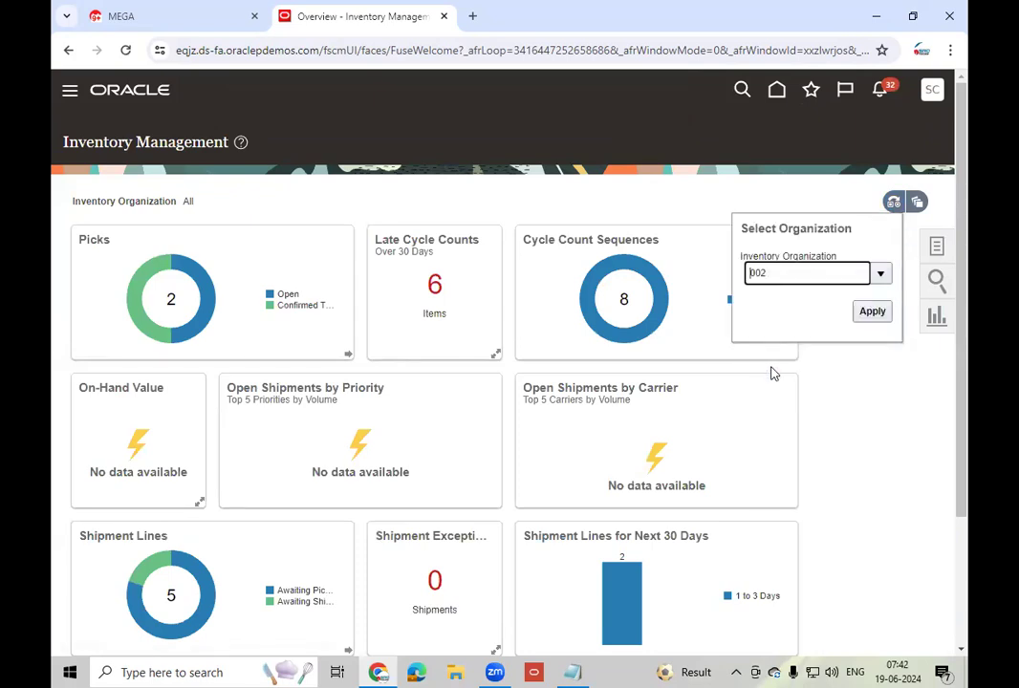
left_click(872, 312)
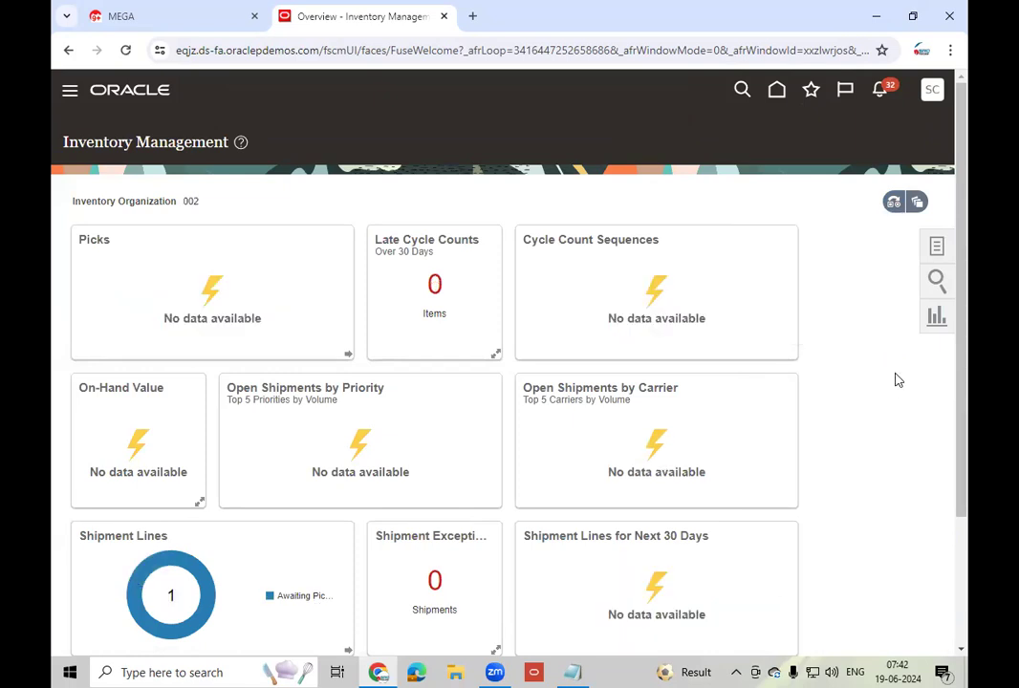
Start a miscellaneous transaction of type Miscellaneous Receipt with Use Current Item Cost set to Yes
left_click(937, 247)
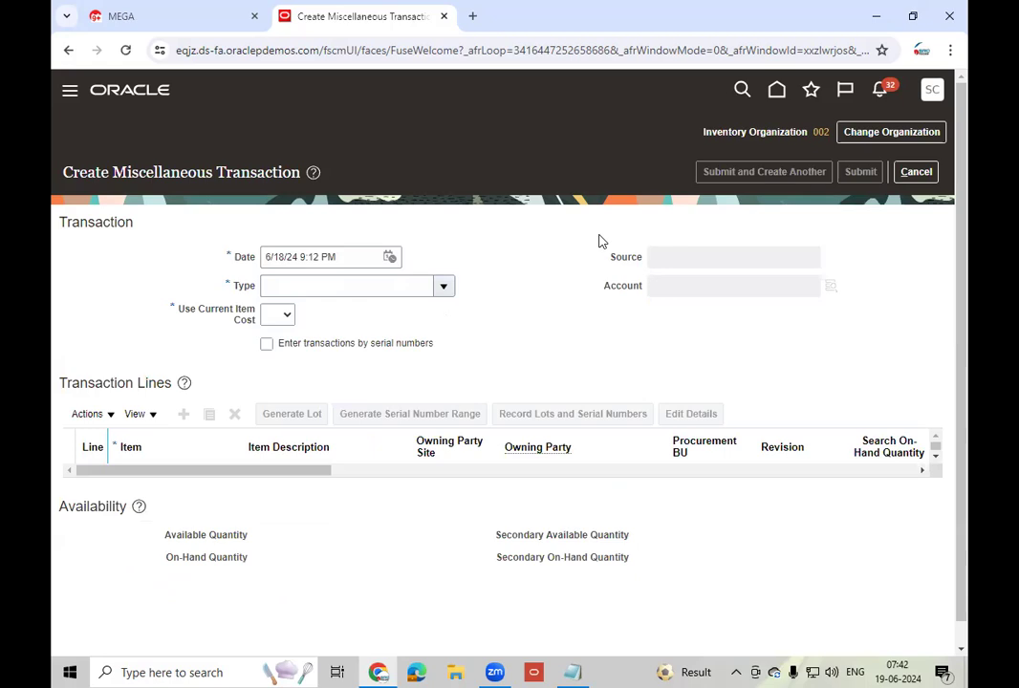
left_click(442, 286)
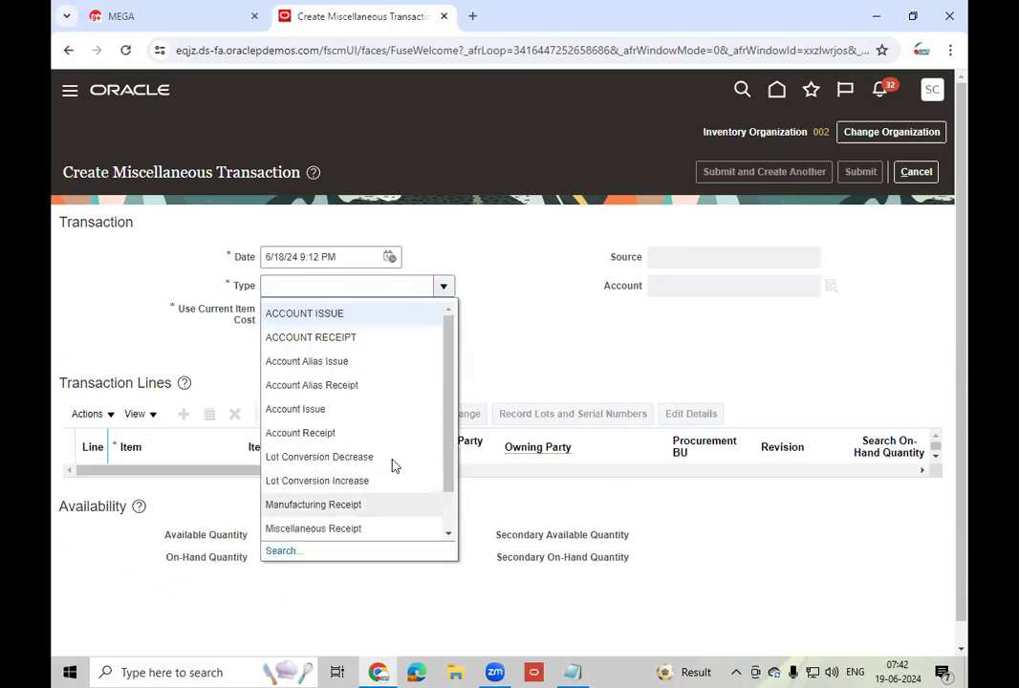
left_click(447, 538)
left_click(448, 539)
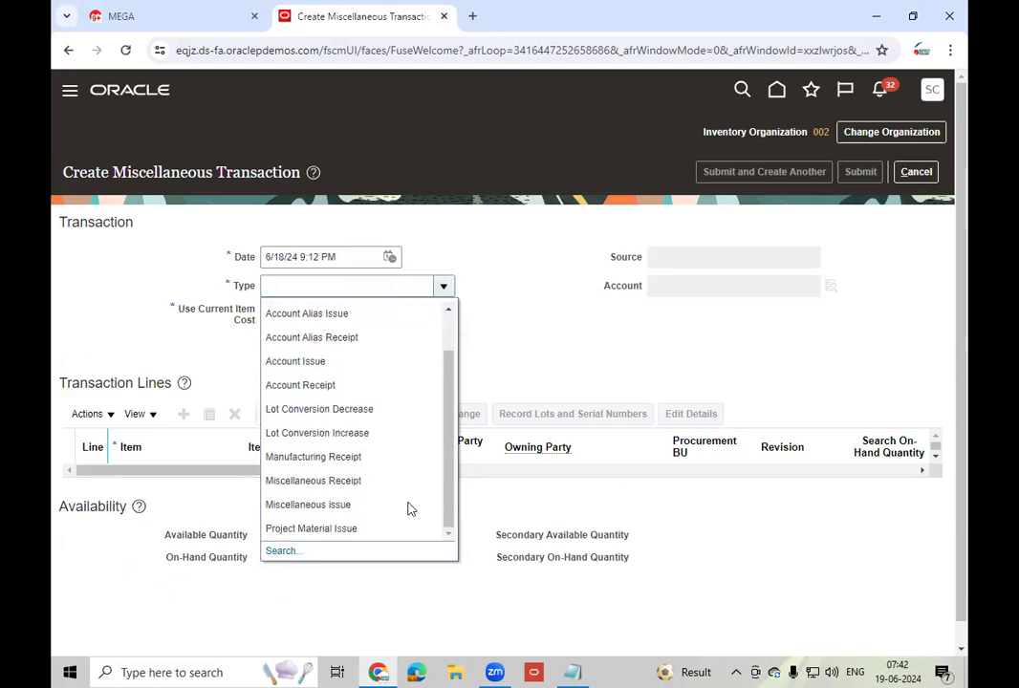
left_click(356, 478)
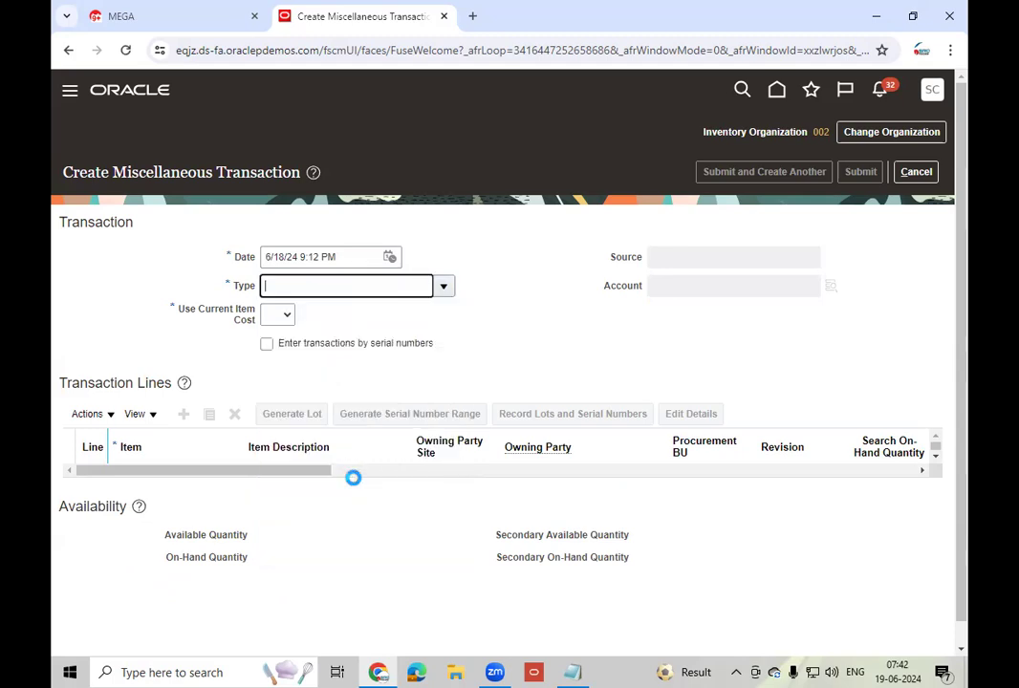
left_click(287, 320)
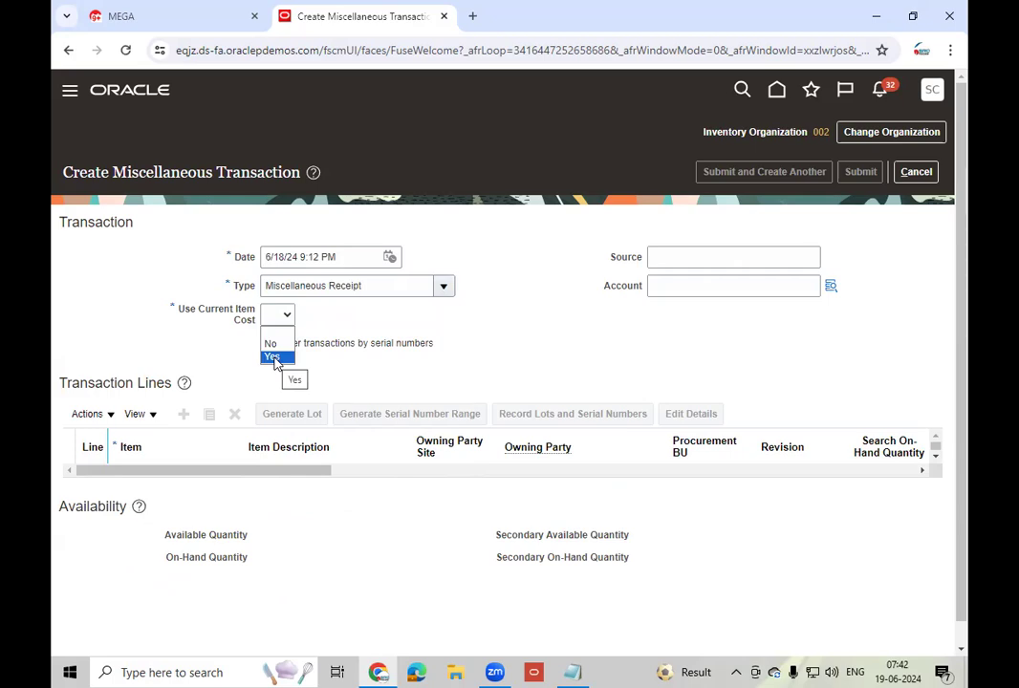
left_click(274, 357)
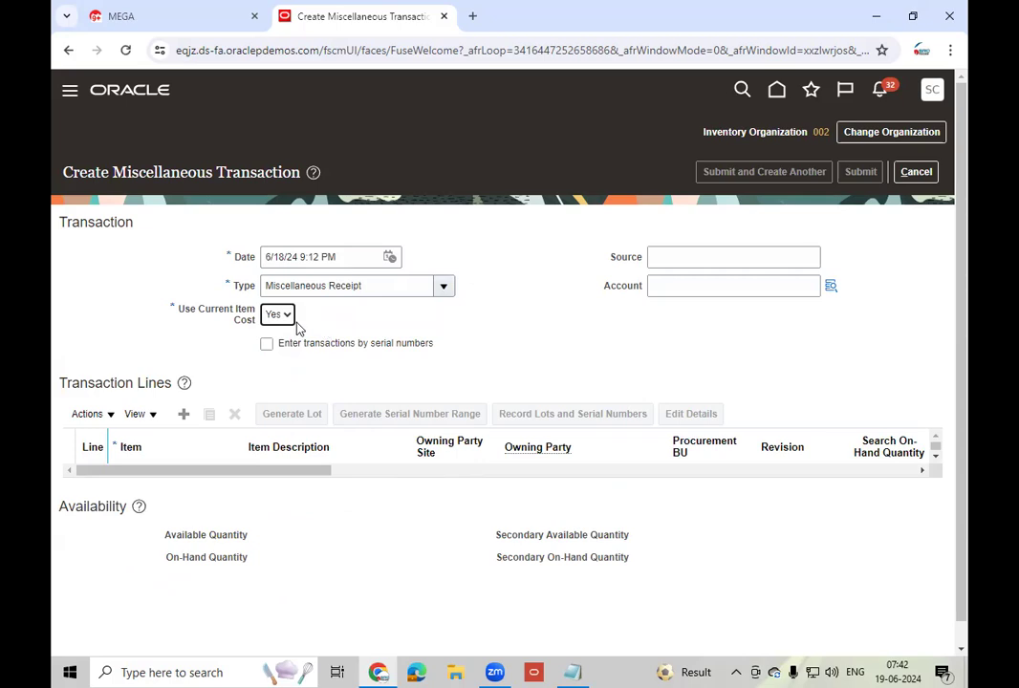
Switch Use Current Item Cost to No and back to Yes
left_click(372, 327)
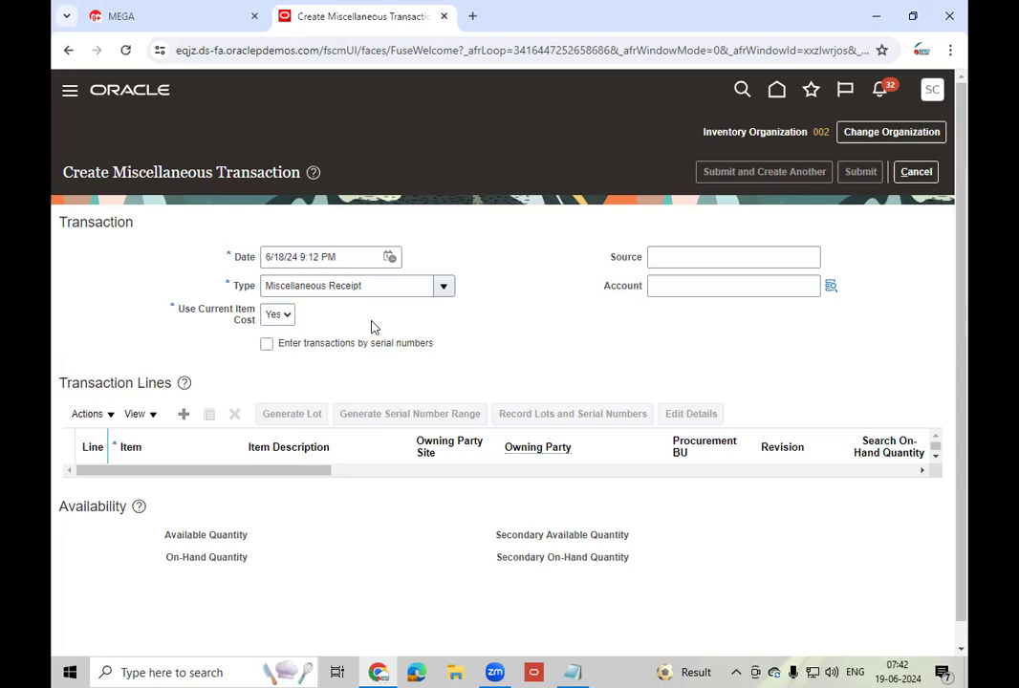
left_click(292, 317)
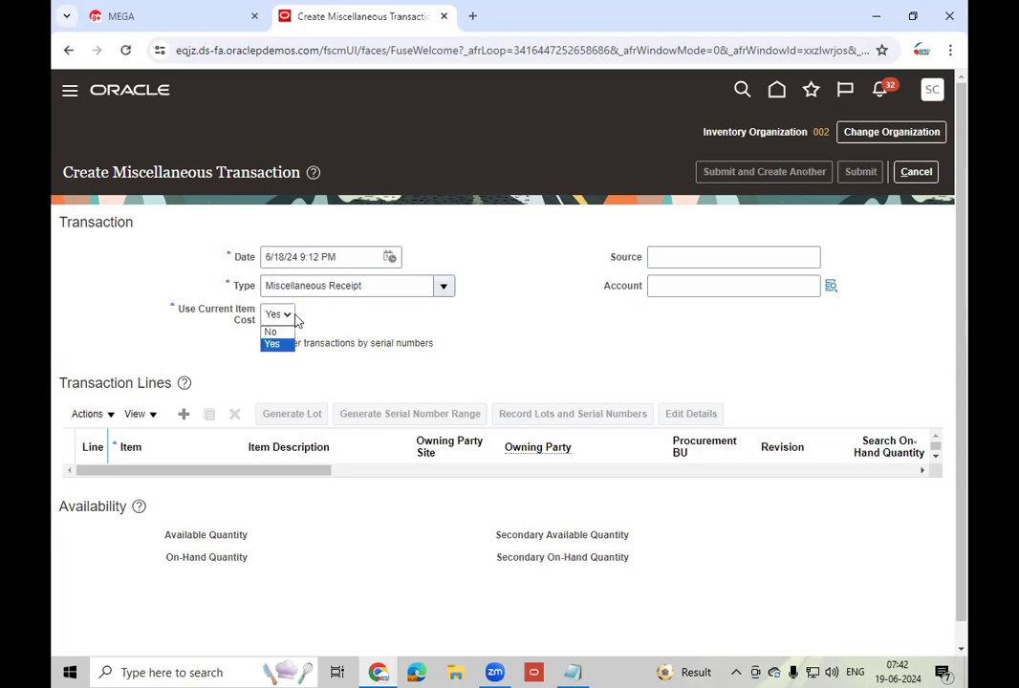
left_click(272, 332)
left_click(287, 319)
left_click(289, 347)
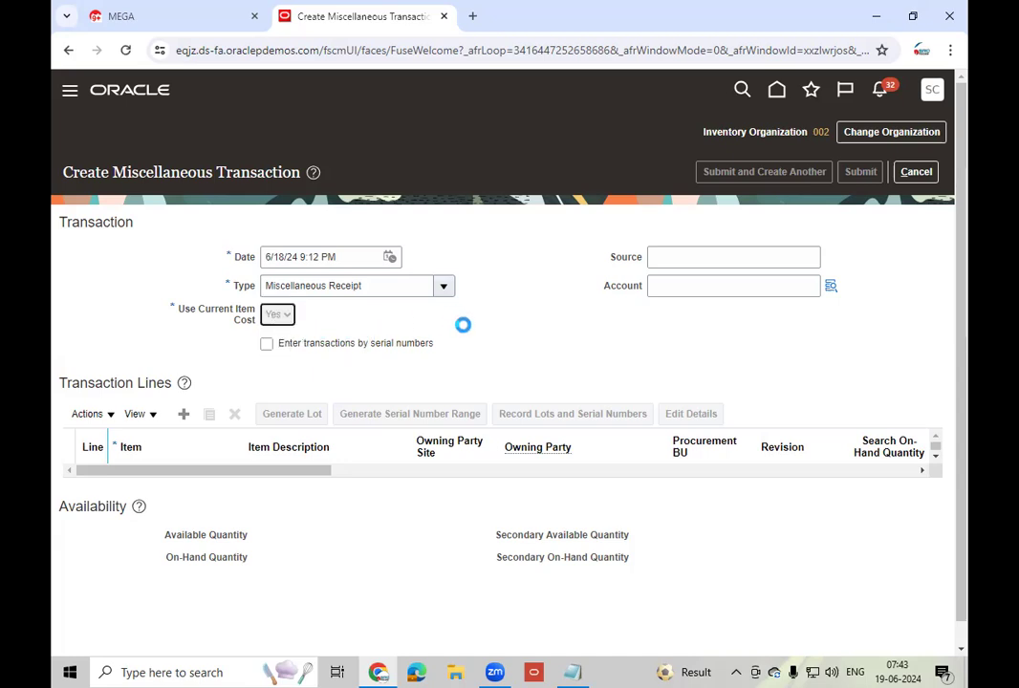
Set the transaction's account combination using natural account 11300, Short Term Investment, with the default values for the other segments
left_click(831, 285)
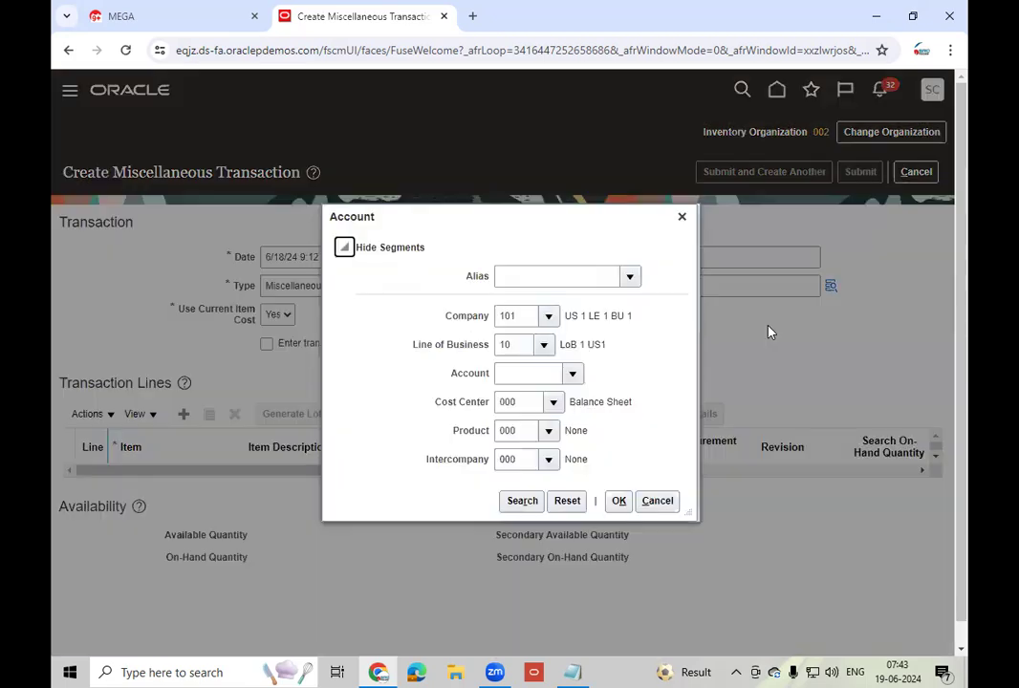
left_click(571, 373)
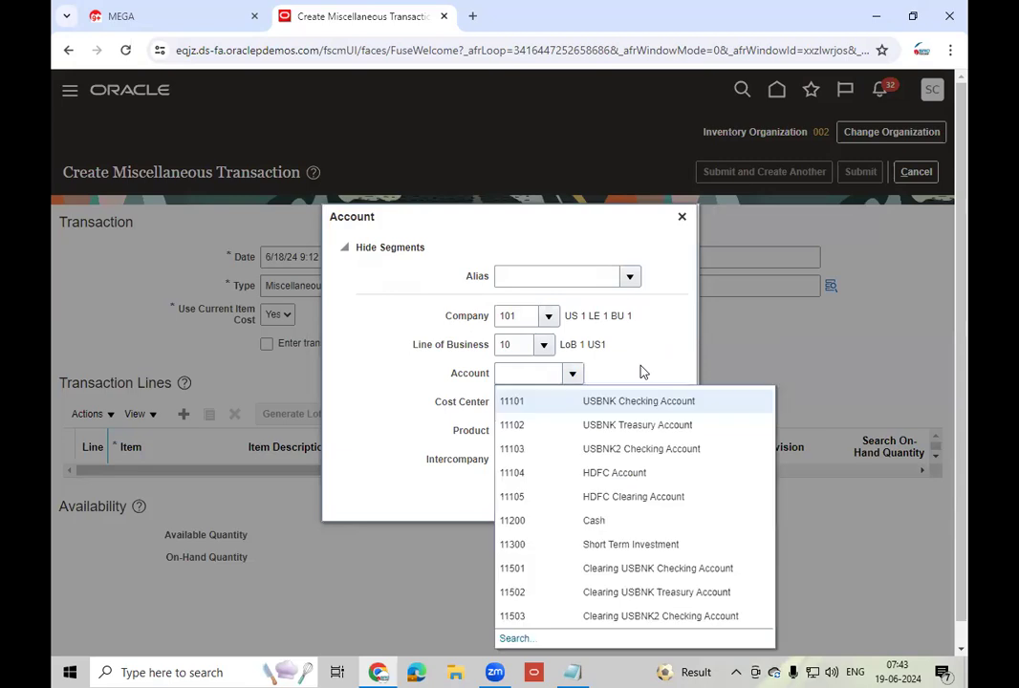
left_click(624, 528)
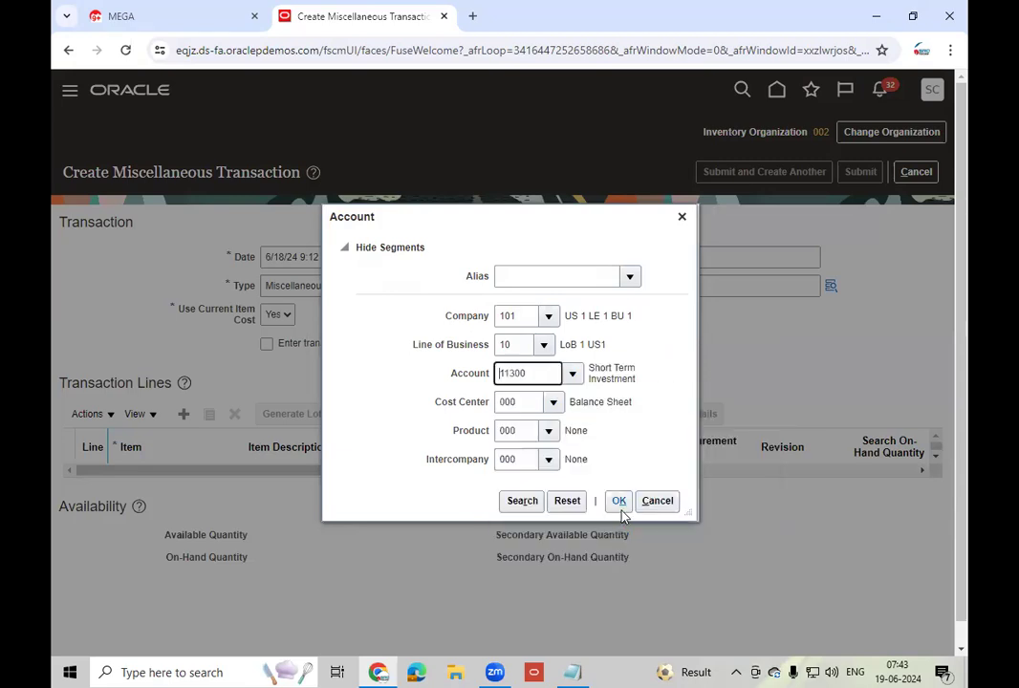
left_click(619, 500)
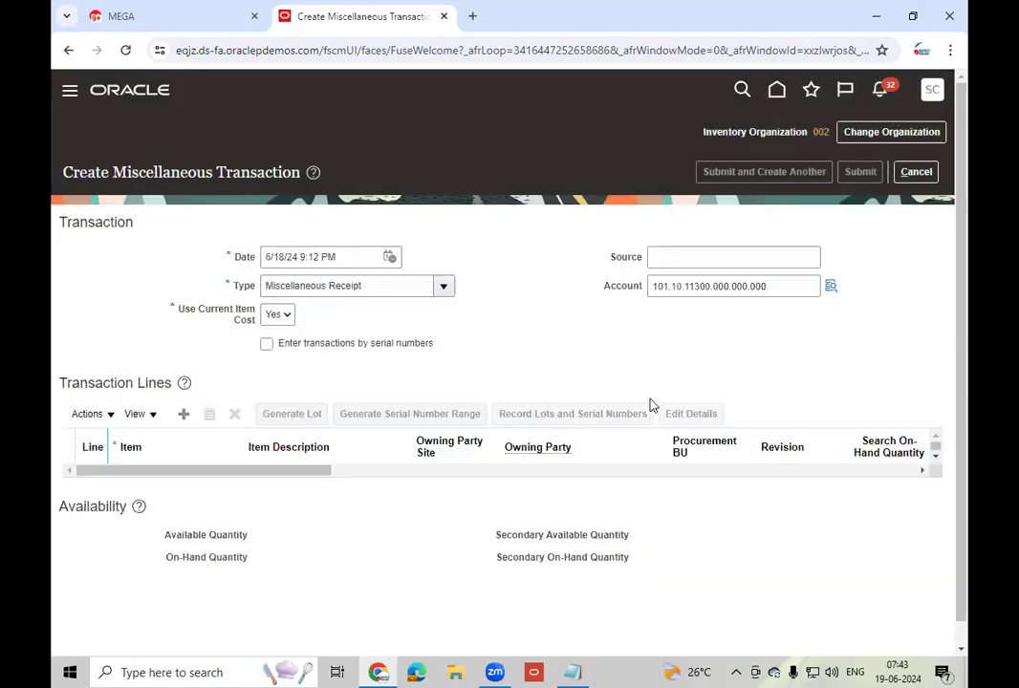
Add a transaction line for item AS00101
left_click(183, 415)
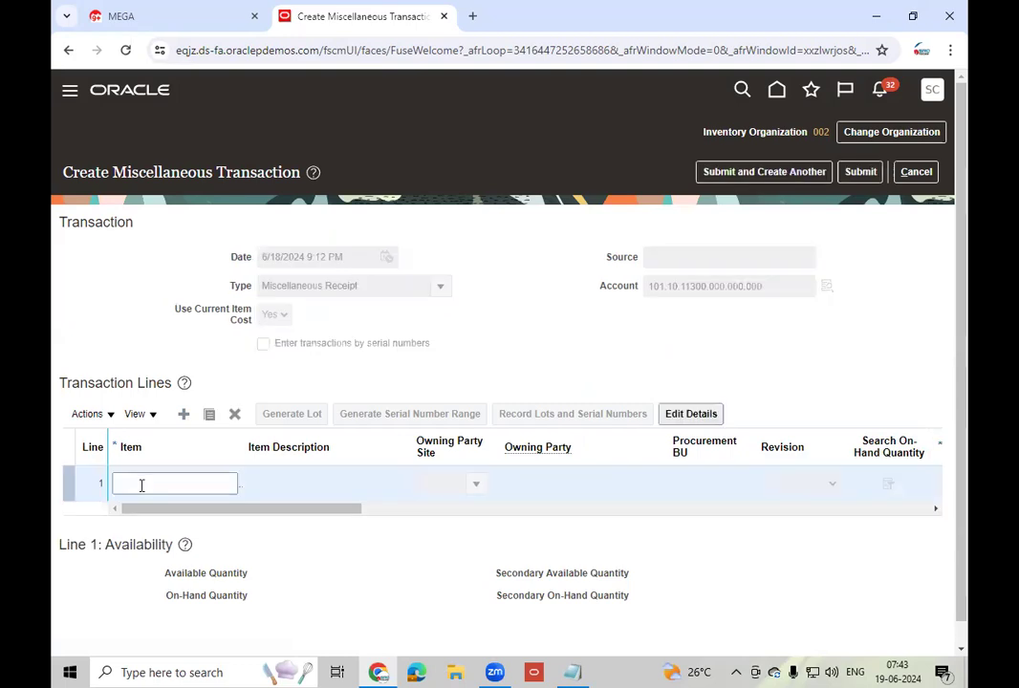
type("AS")
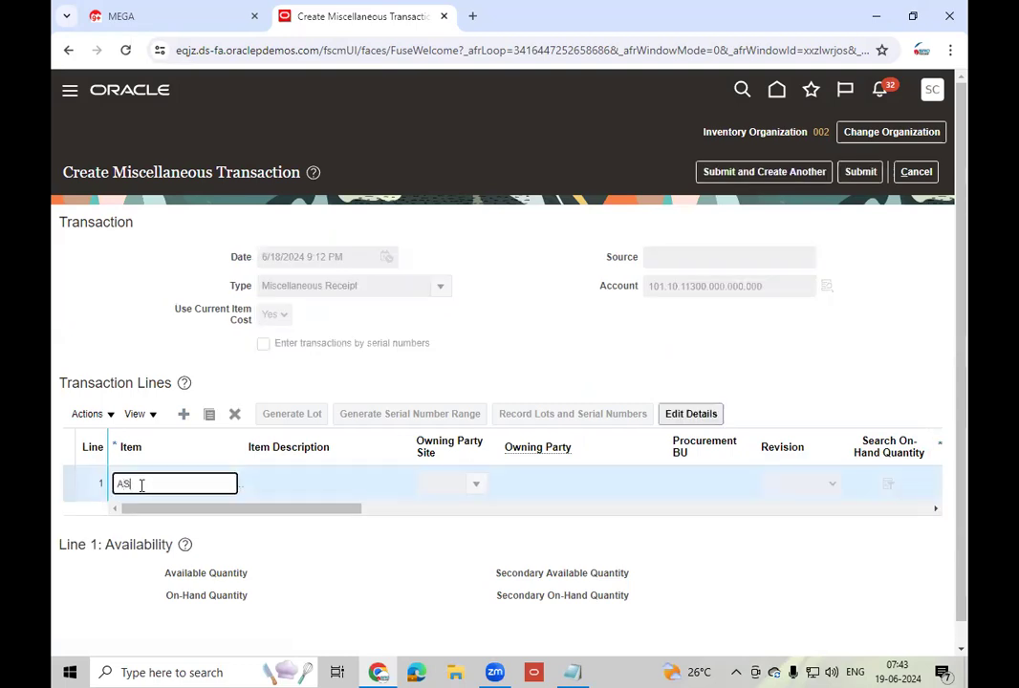
type("00101")
key("Tab")
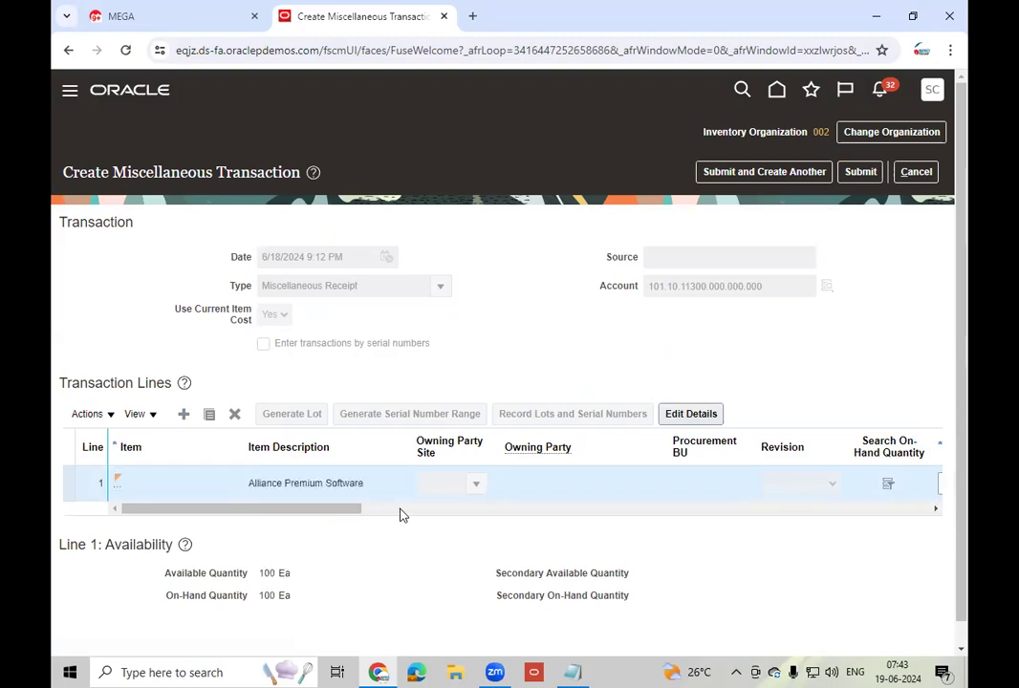
Set the transaction line's subinventory to ATL SI1 and its quantity to 100
left_click_drag(342, 511, 405, 521)
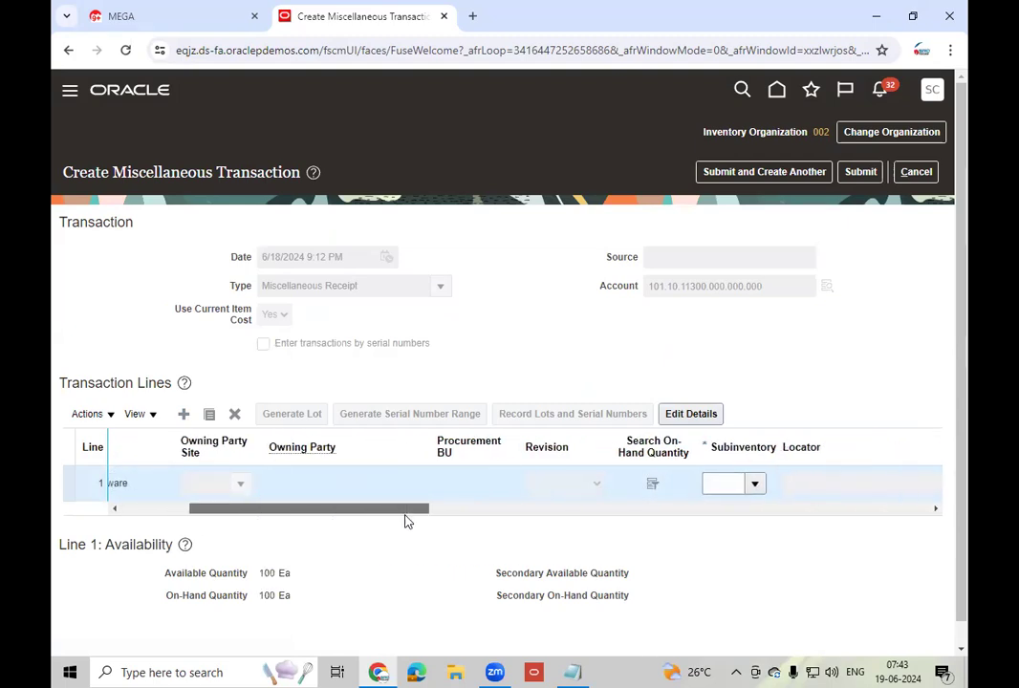
left_click(755, 486)
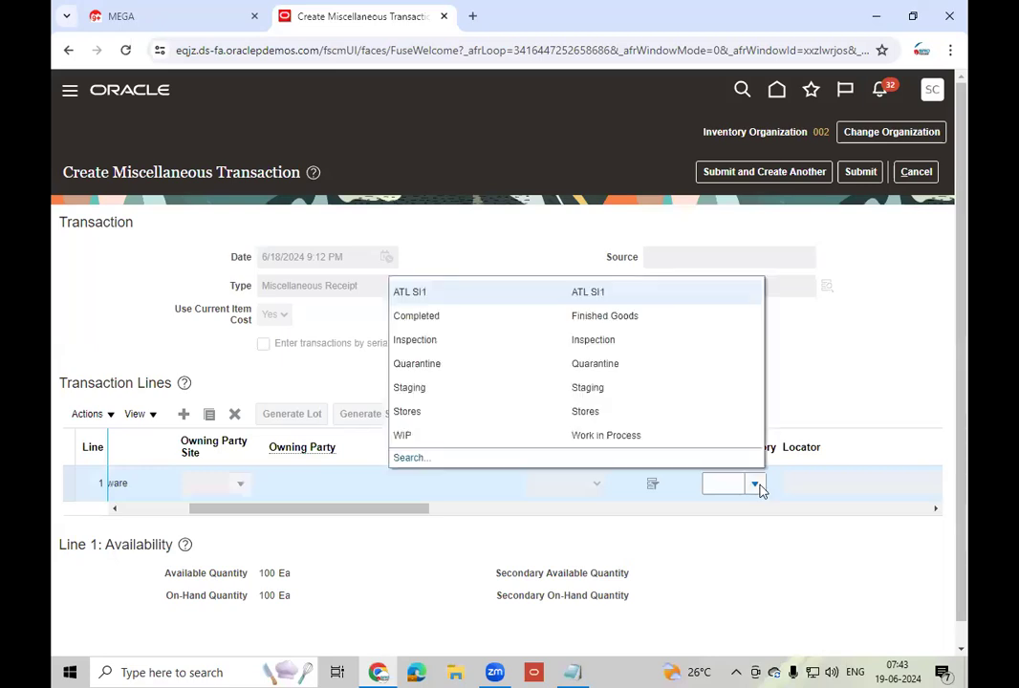
left_click(462, 299)
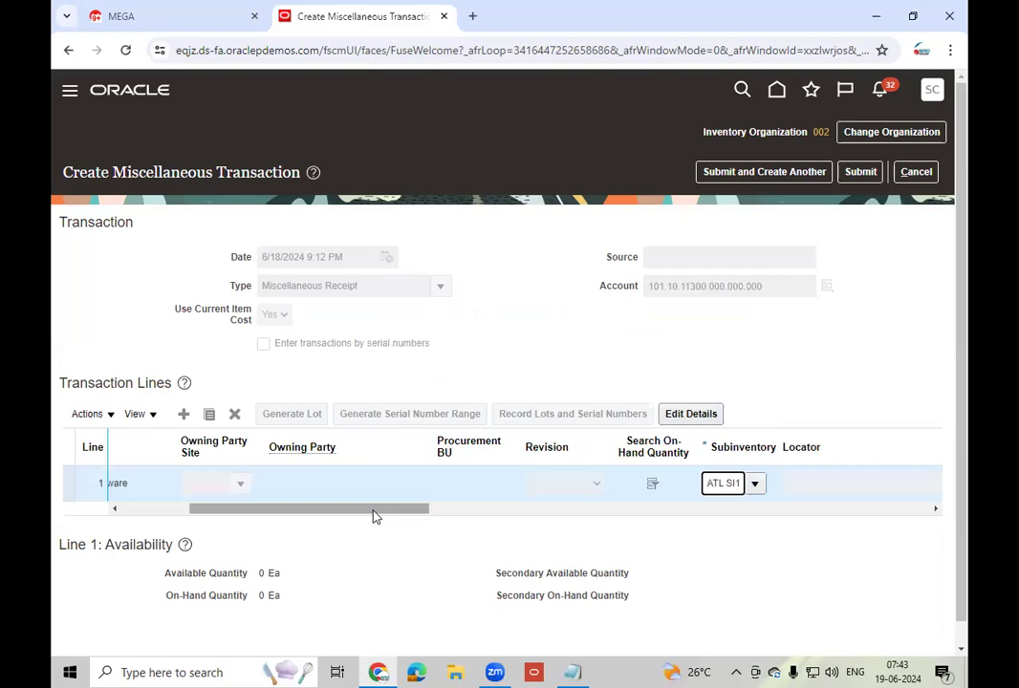
left_click_drag(377, 513, 445, 513)
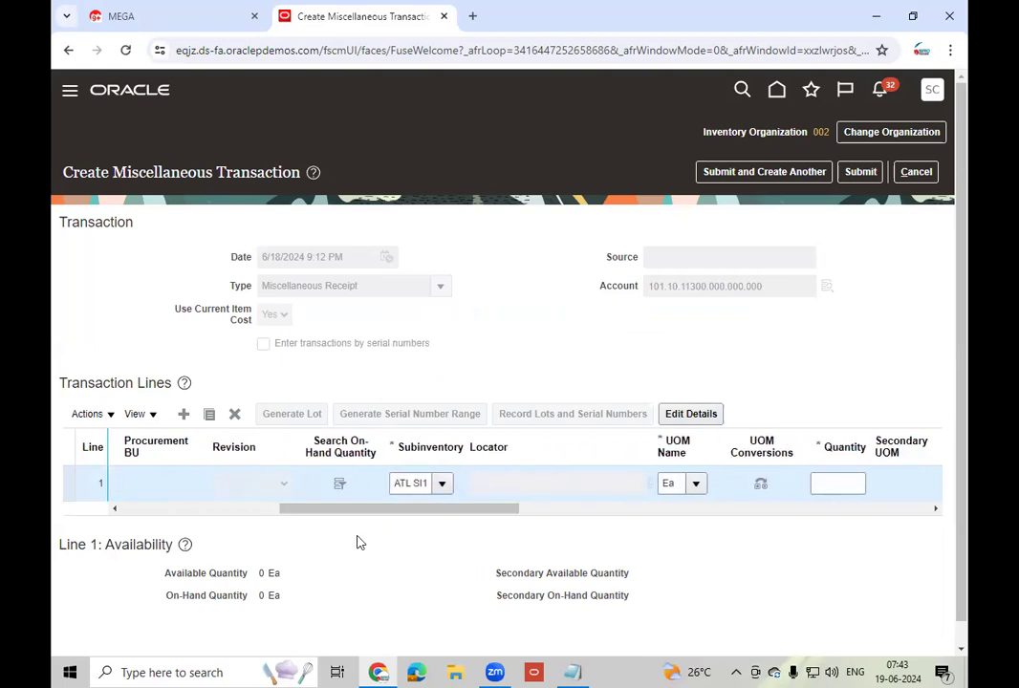
left_click(838, 483)
type("1300")
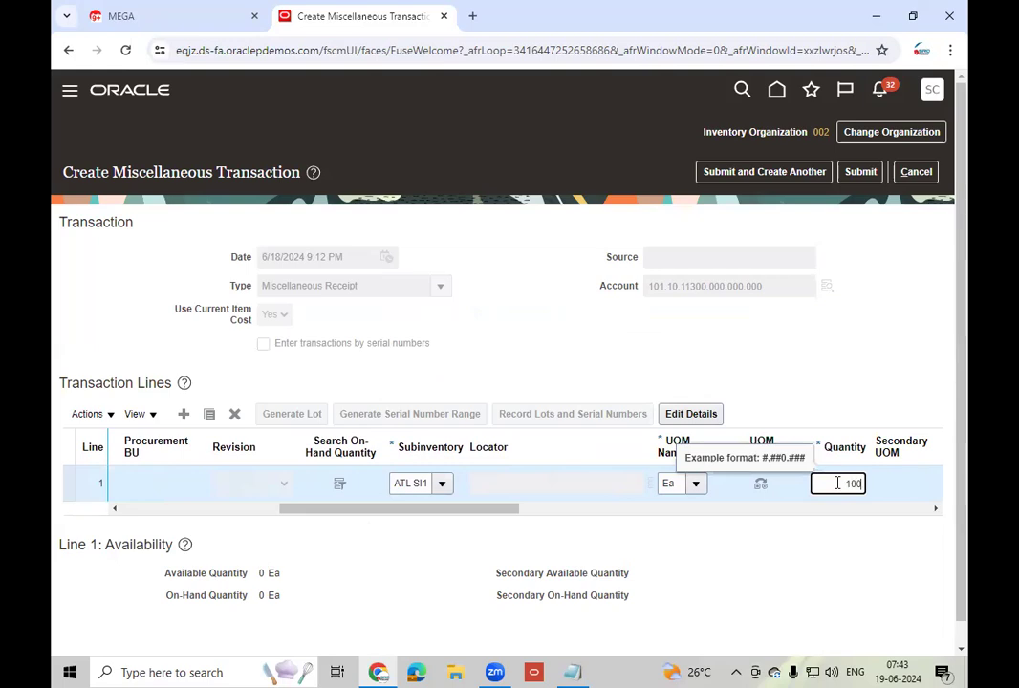
key("Tab")
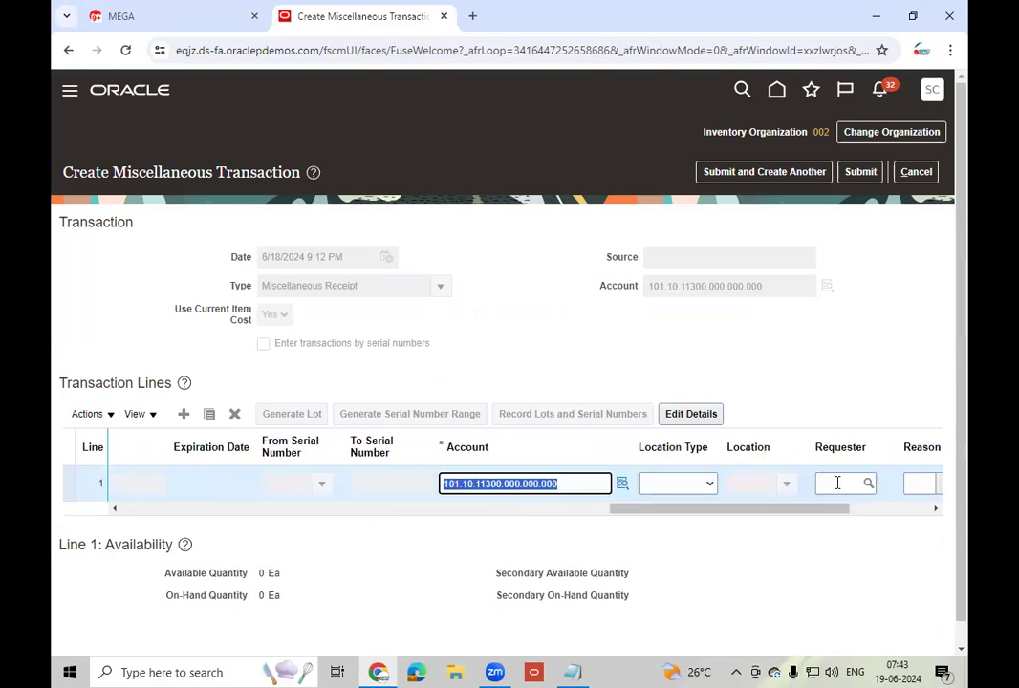
Add a new transaction line for item AS00102
left_click(184, 414)
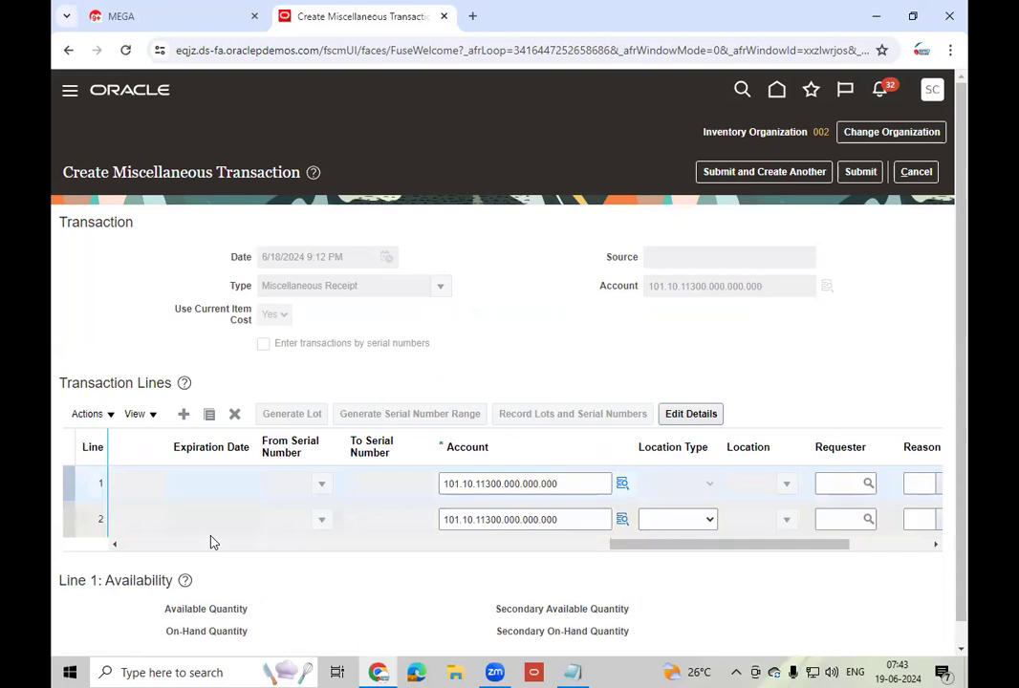
left_click_drag(673, 549, 118, 561)
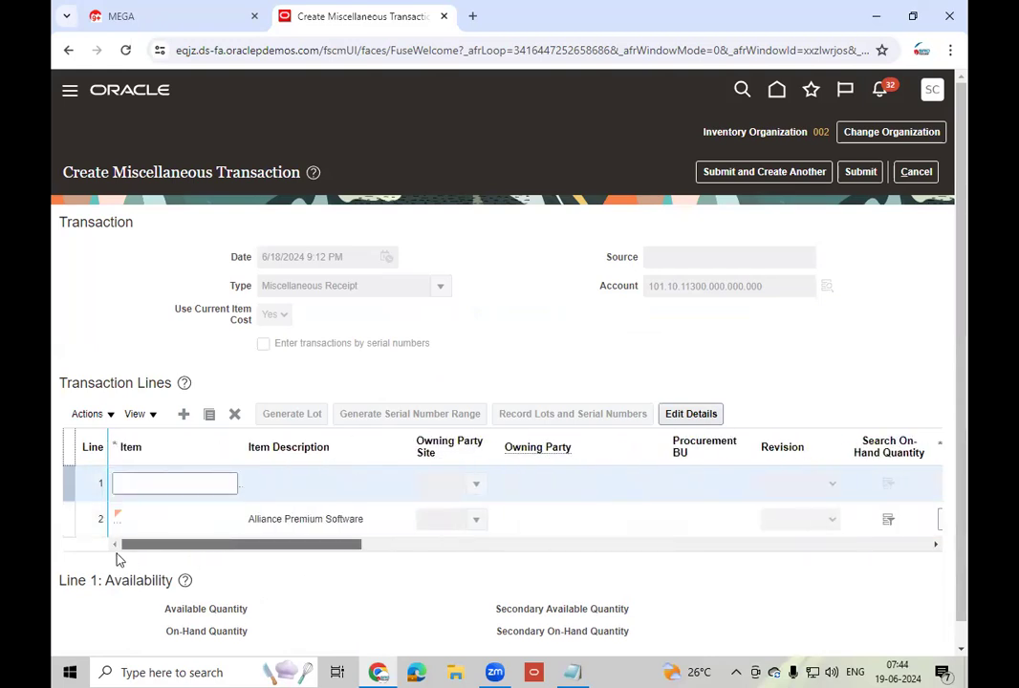
left_click(146, 484)
type("AS0")
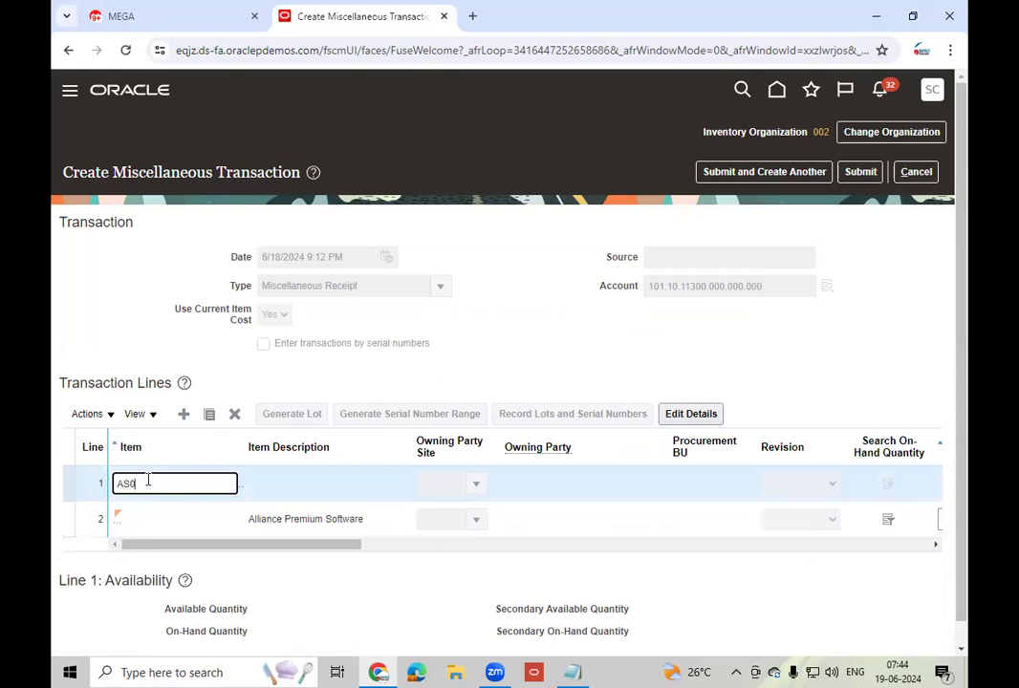
type("0102")
key("Tab")
Set the AS00102 line's subinventory to ATL SI1 and its quantity to 200
left_click_drag(298, 546, 432, 566)
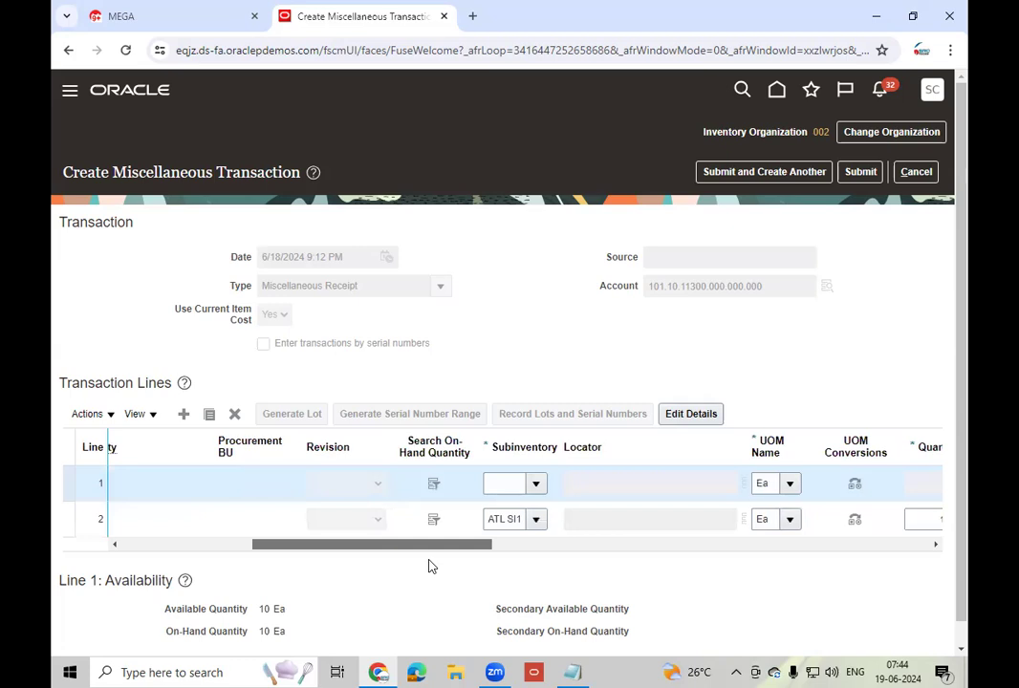
left_click(532, 491)
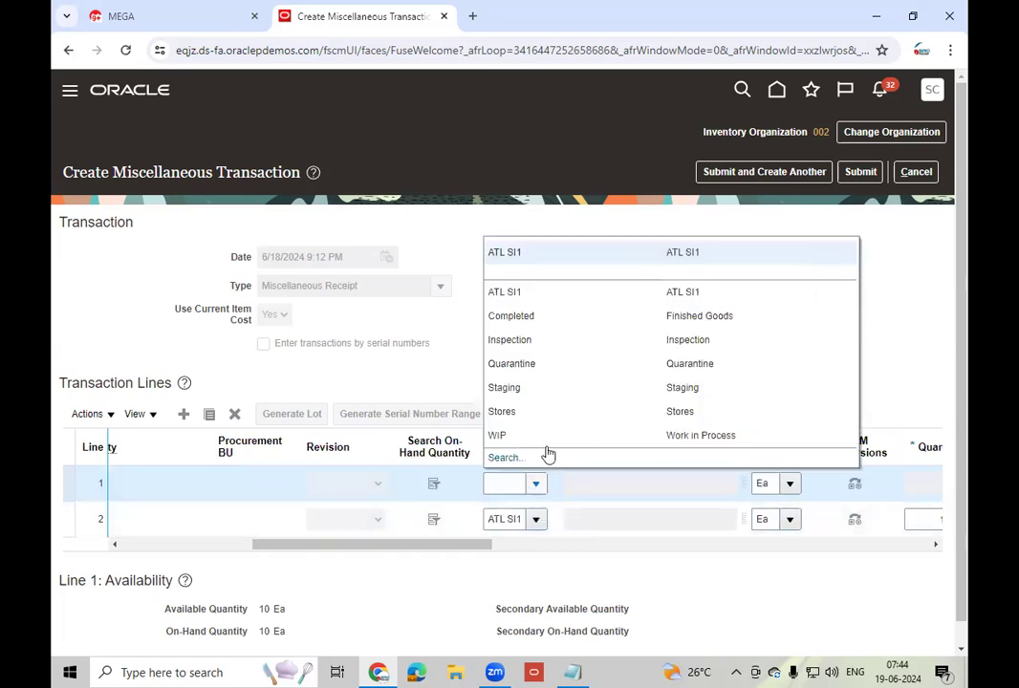
left_click(518, 250)
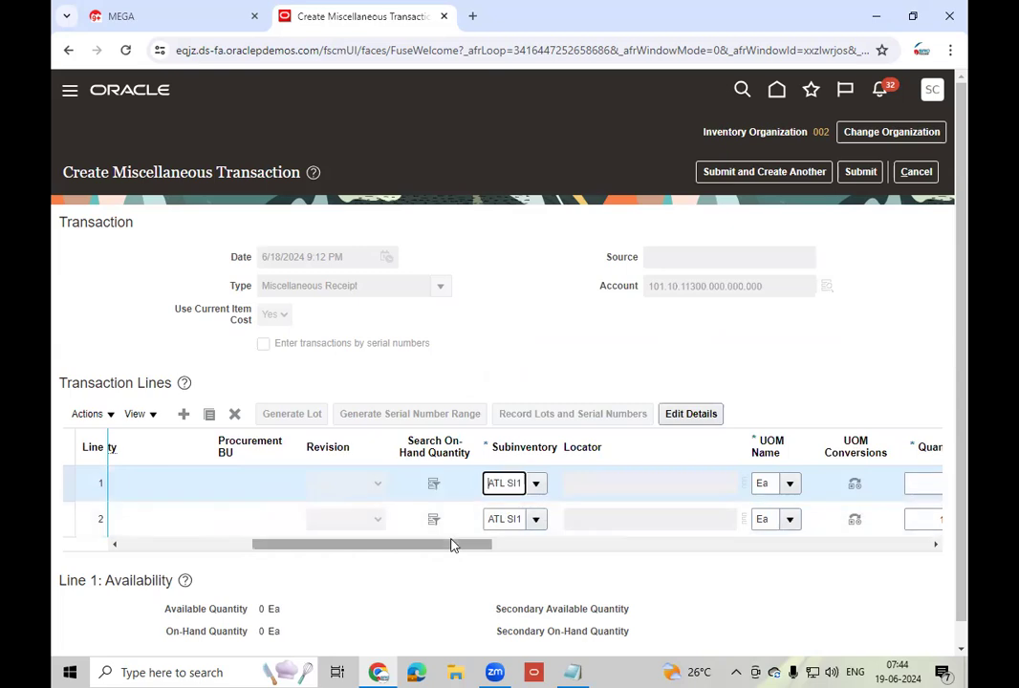
left_click_drag(430, 547, 567, 536)
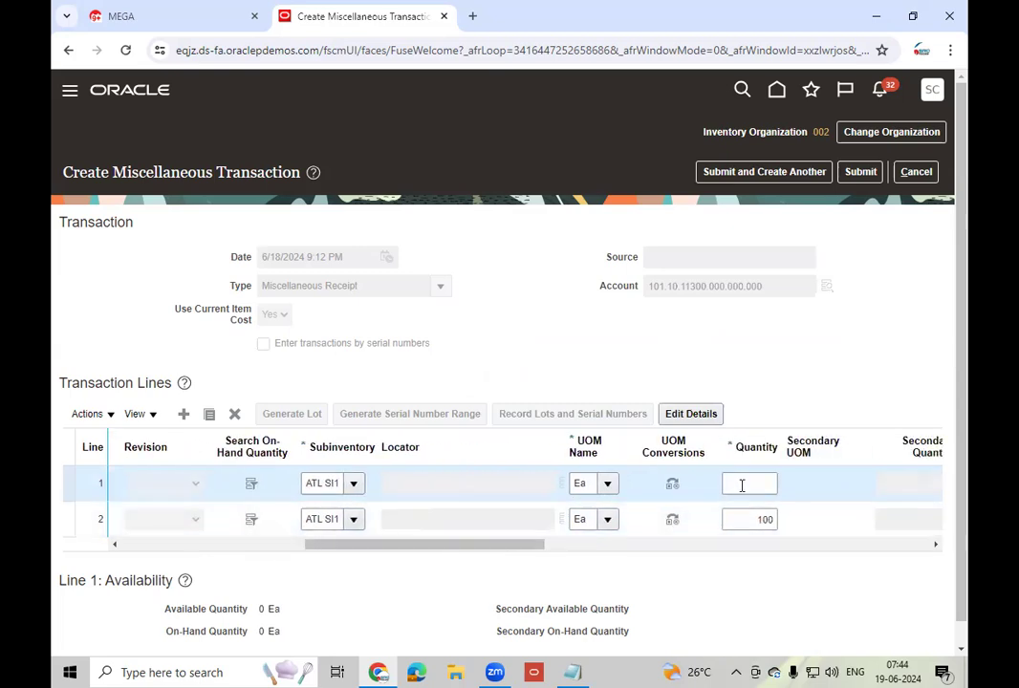
left_click(742, 485)
type("200")
key("Tab")
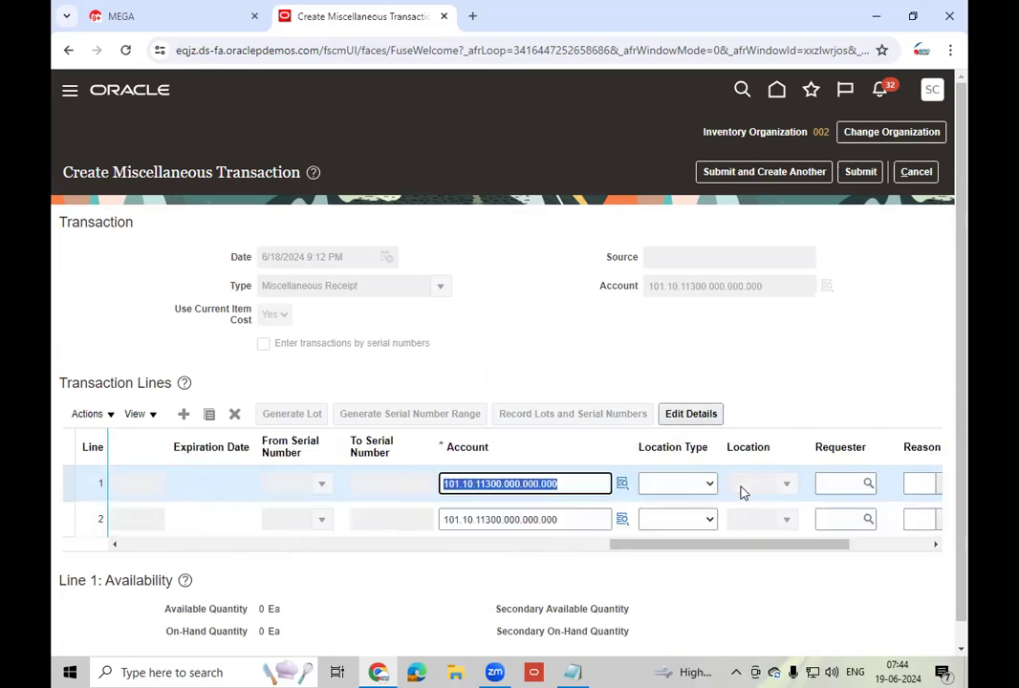
Add a new transaction line for item AS00103
left_click_drag(655, 548, 81, 562)
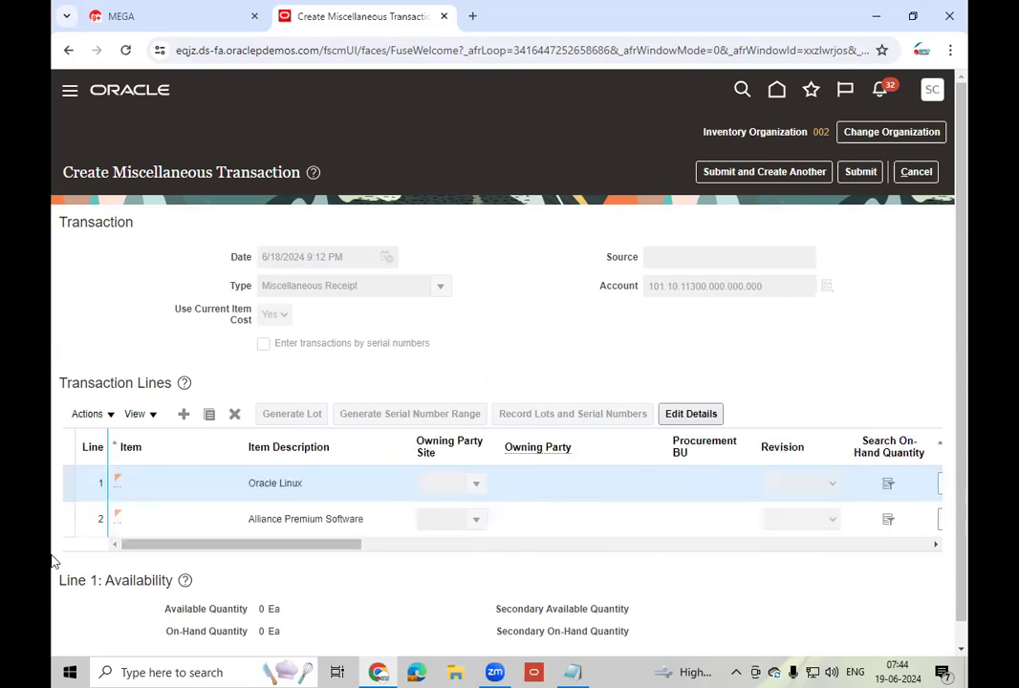
left_click(185, 416)
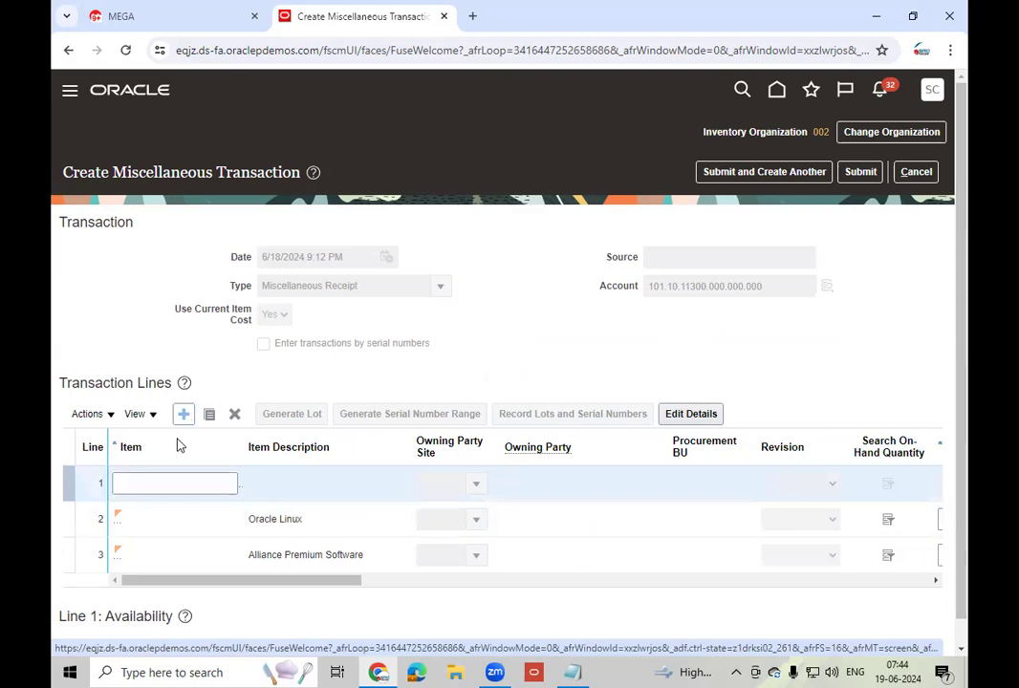
type("AS")
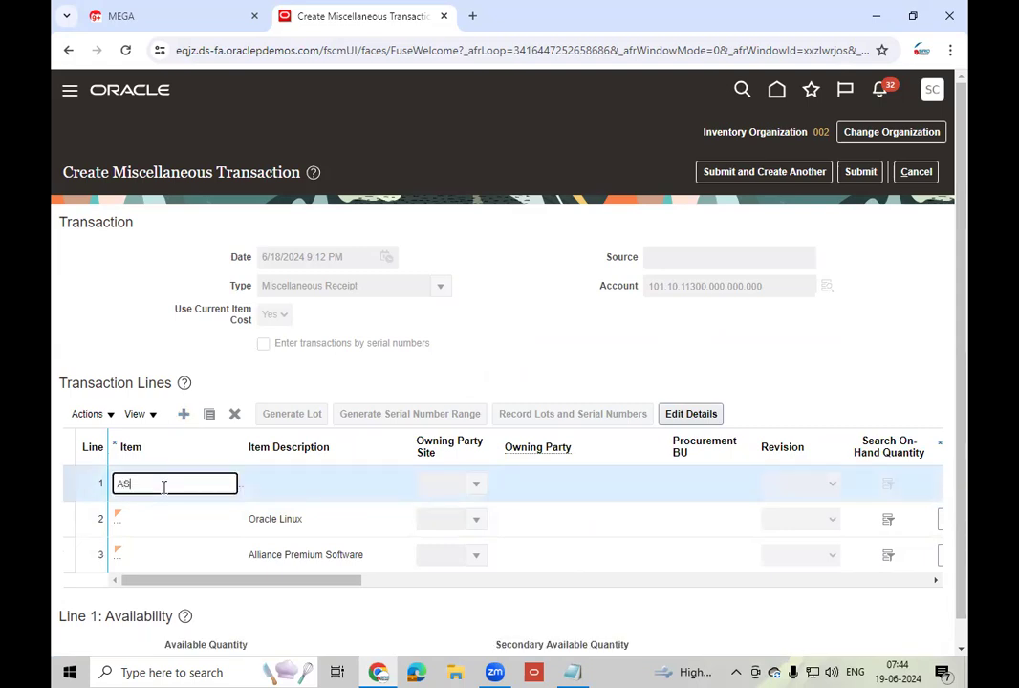
type("00103")
key("Tab")
Set the AS00103 line's subinventory to ATL SI1 and its quantity to 300
left_click_drag(315, 581, 416, 585)
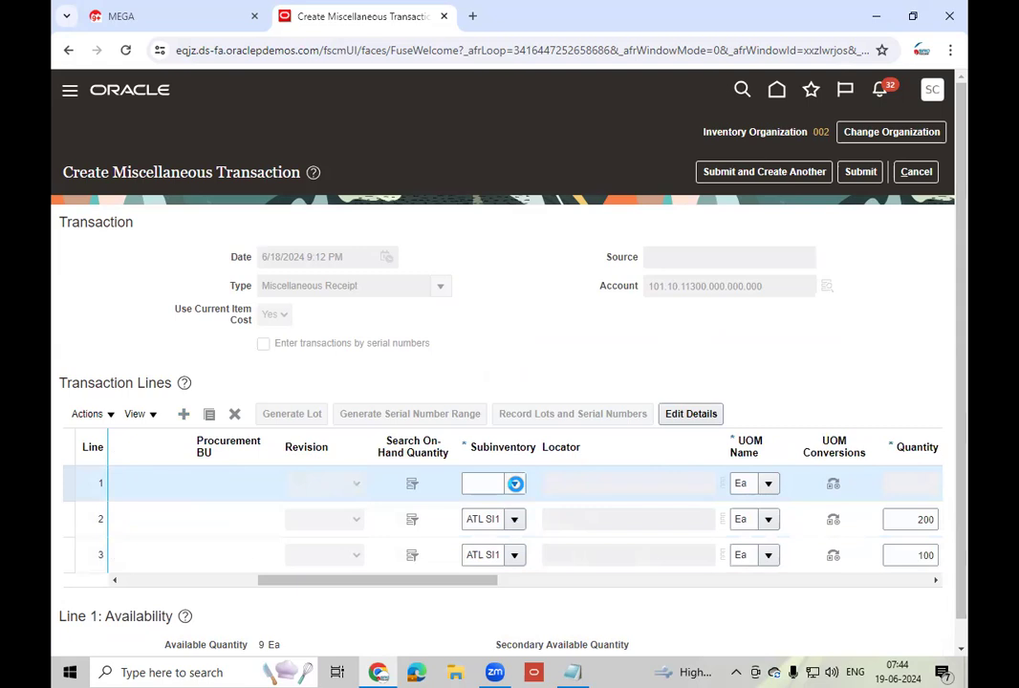
left_click(516, 486)
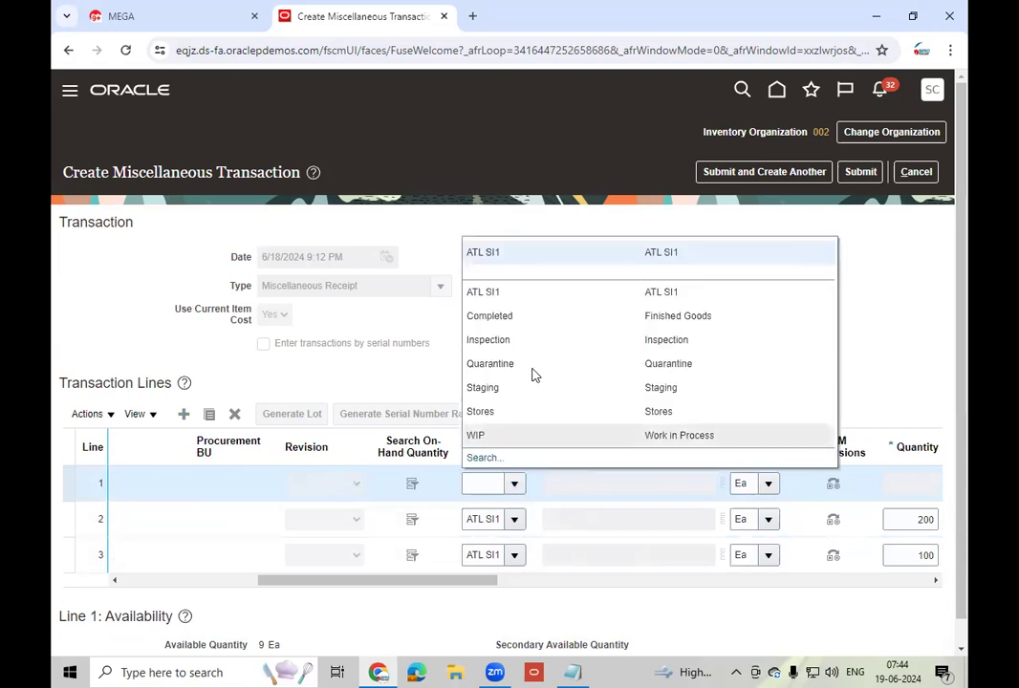
left_click(510, 261)
left_click_drag(427, 584, 508, 581)
left_click(648, 485)
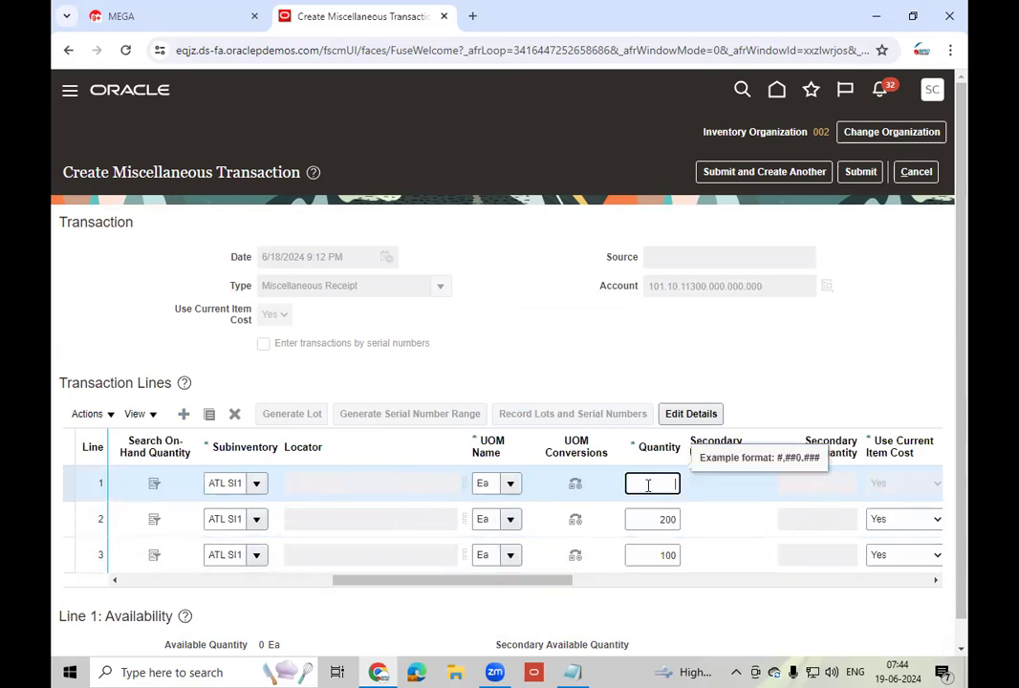
type("300")
Add a new transaction line for item AS00104
left_click(183, 416)
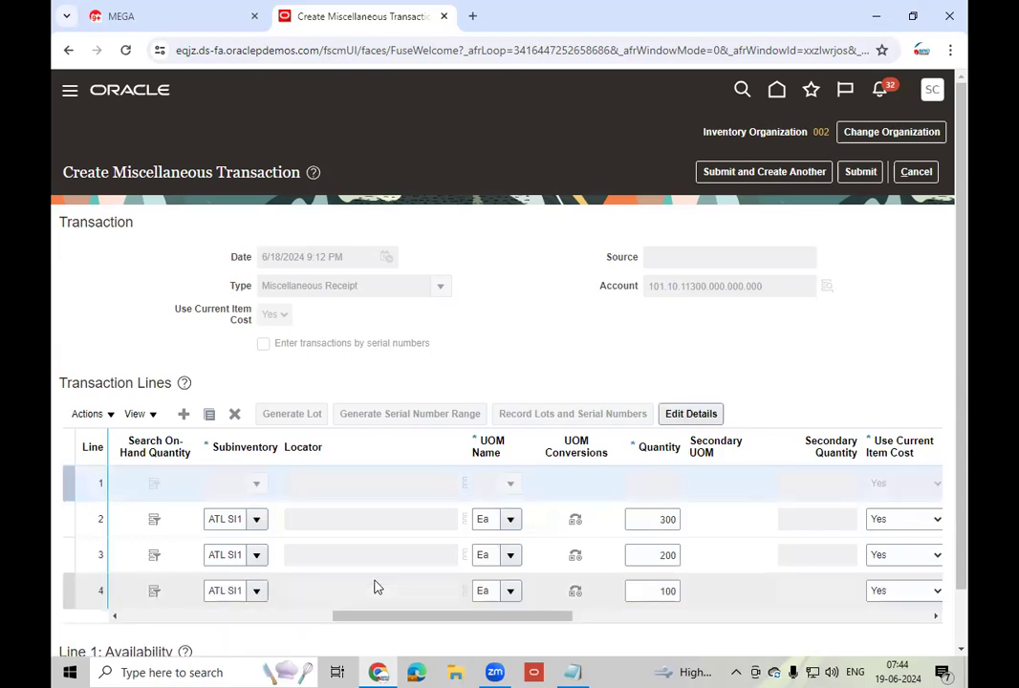
left_click_drag(389, 623, 82, 637)
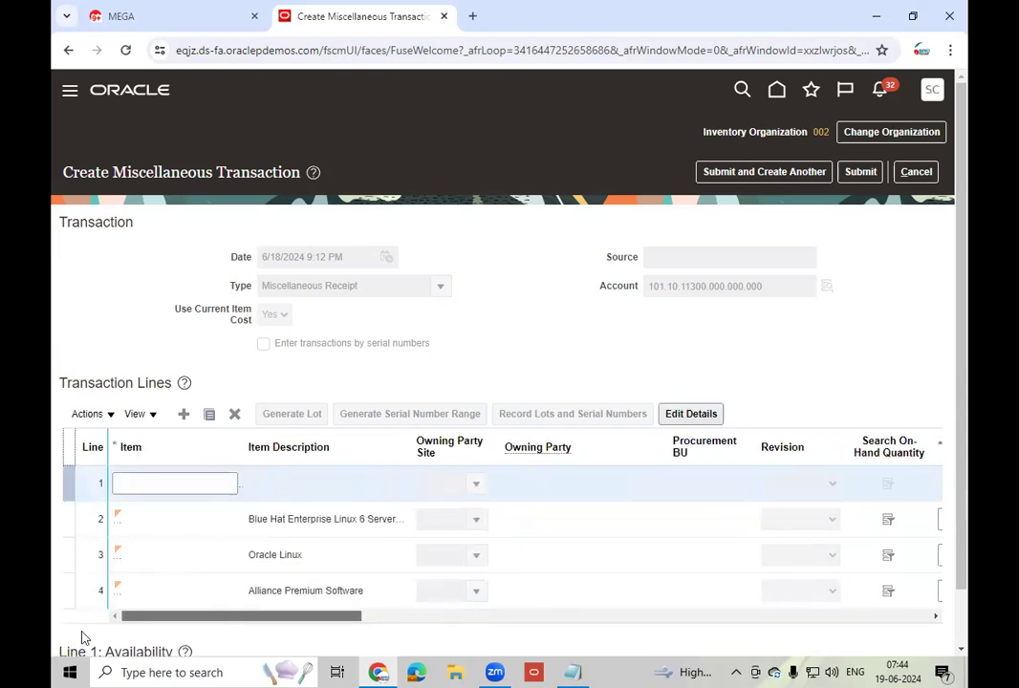
left_click(149, 485)
type("AS")
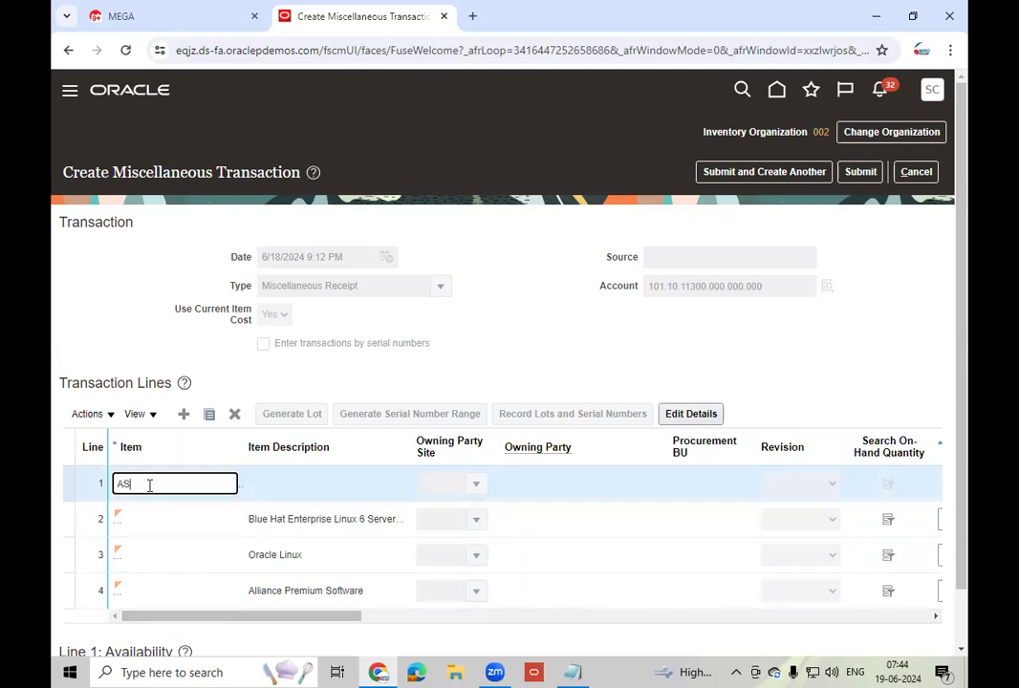
type("00104")
key("Tab")
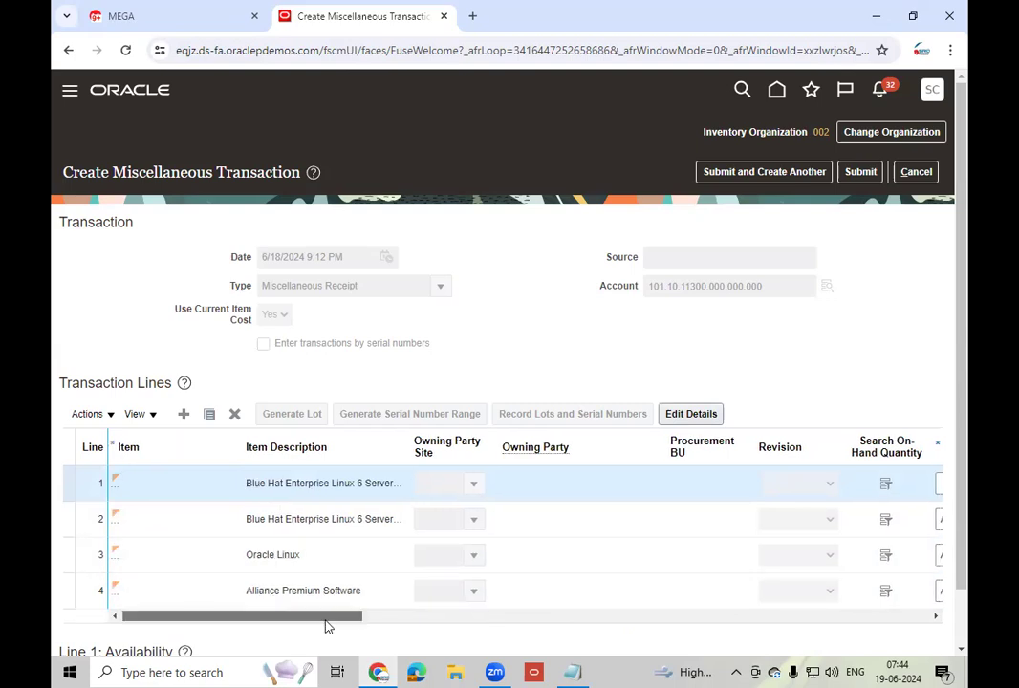
Set the AS00104 line's subinventory to ATL SI1 and its quantity to 400
left_click_drag(326, 619, 457, 620)
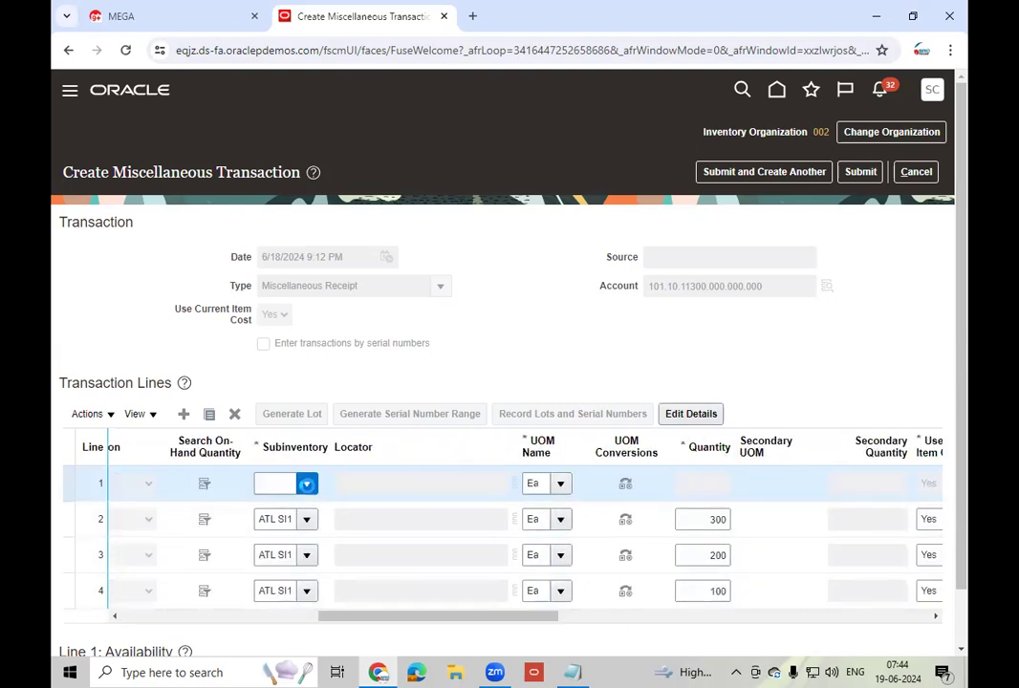
left_click(306, 485)
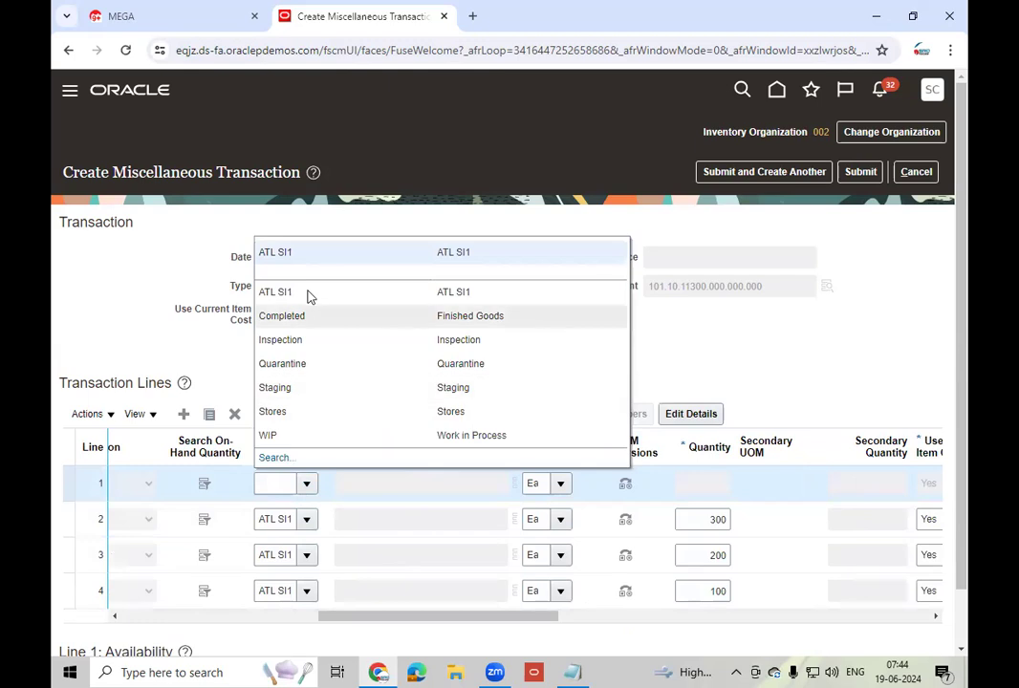
left_click(314, 255)
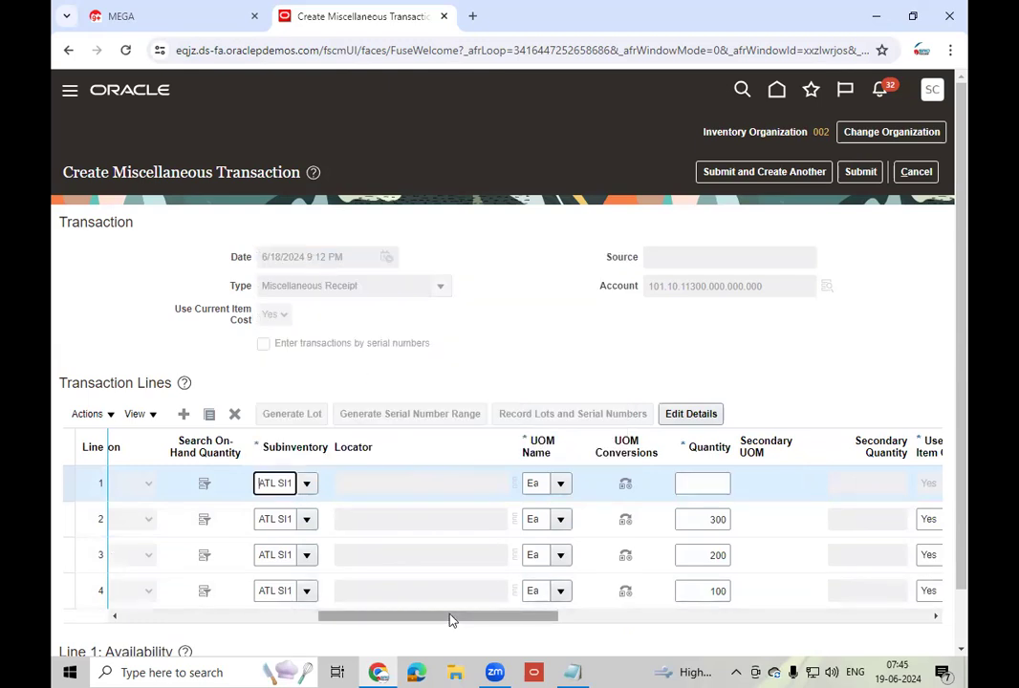
left_click_drag(451, 620, 473, 619)
left_click(622, 486)
type("400")
key("Tab")
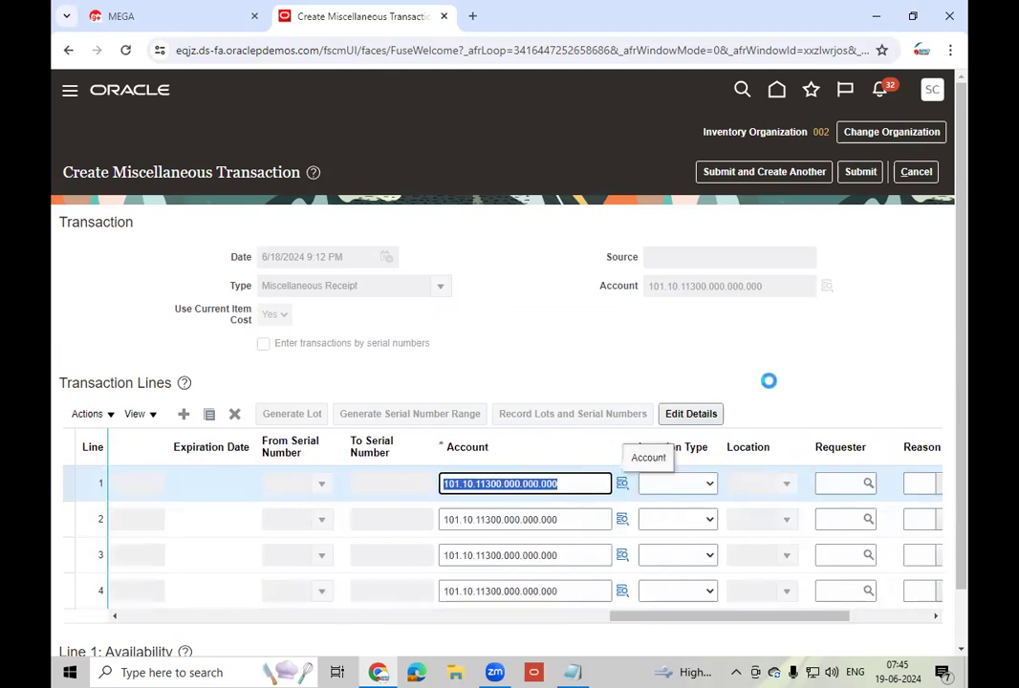
Submit the miscellaneous receipt and dismiss the confirmation message
left_click(849, 173)
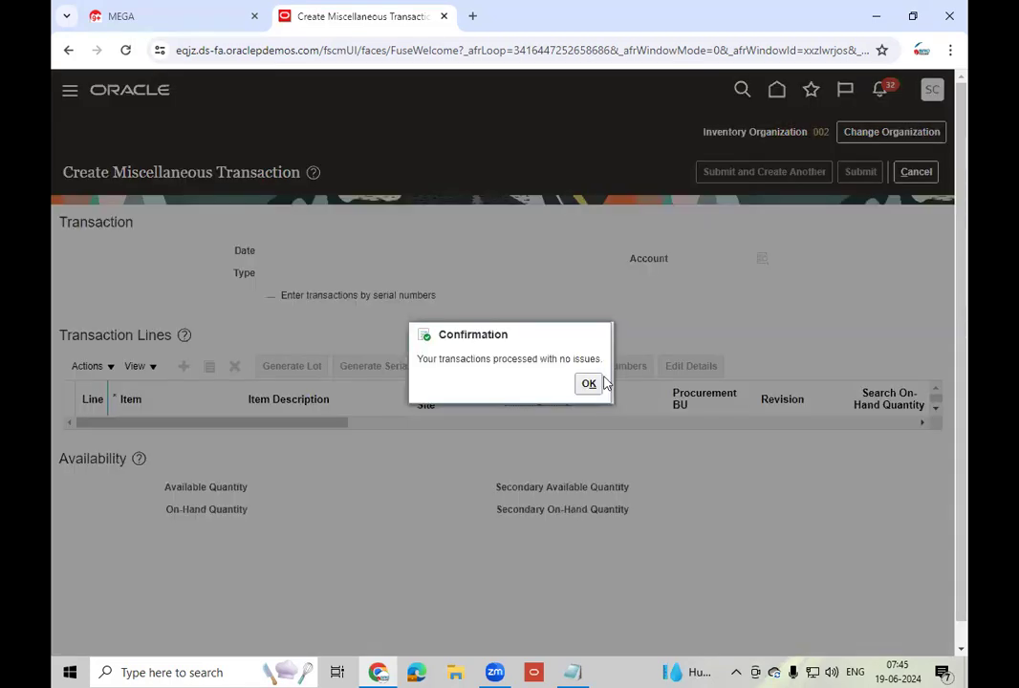
left_click(589, 383)
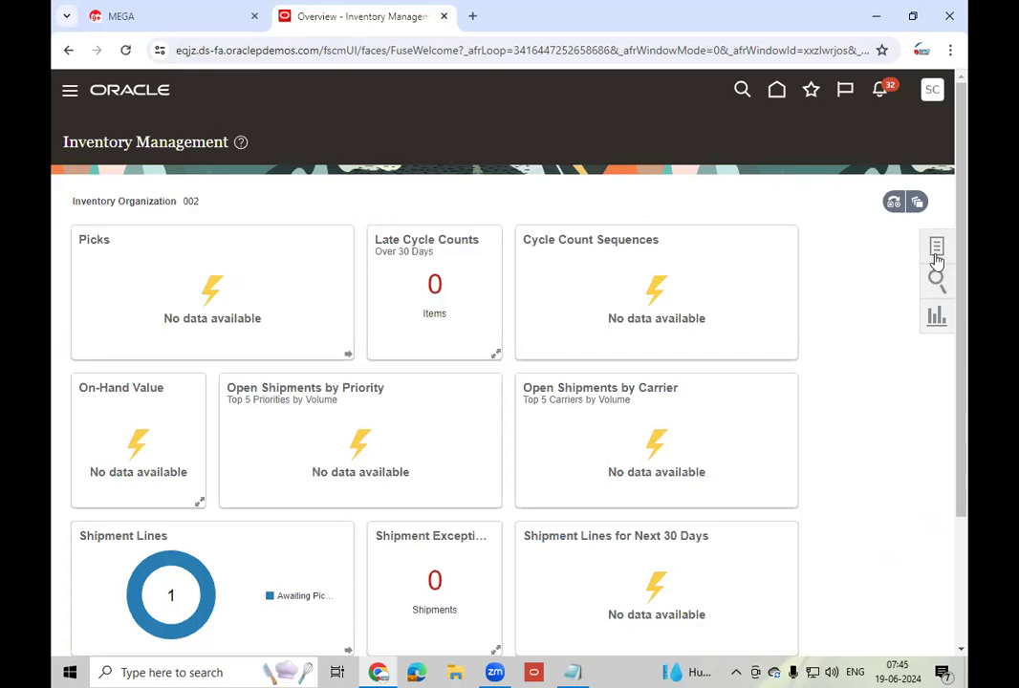
Show the Counts tasks of Inventory Management and open Manage Physical Inventories
left_click(936, 248)
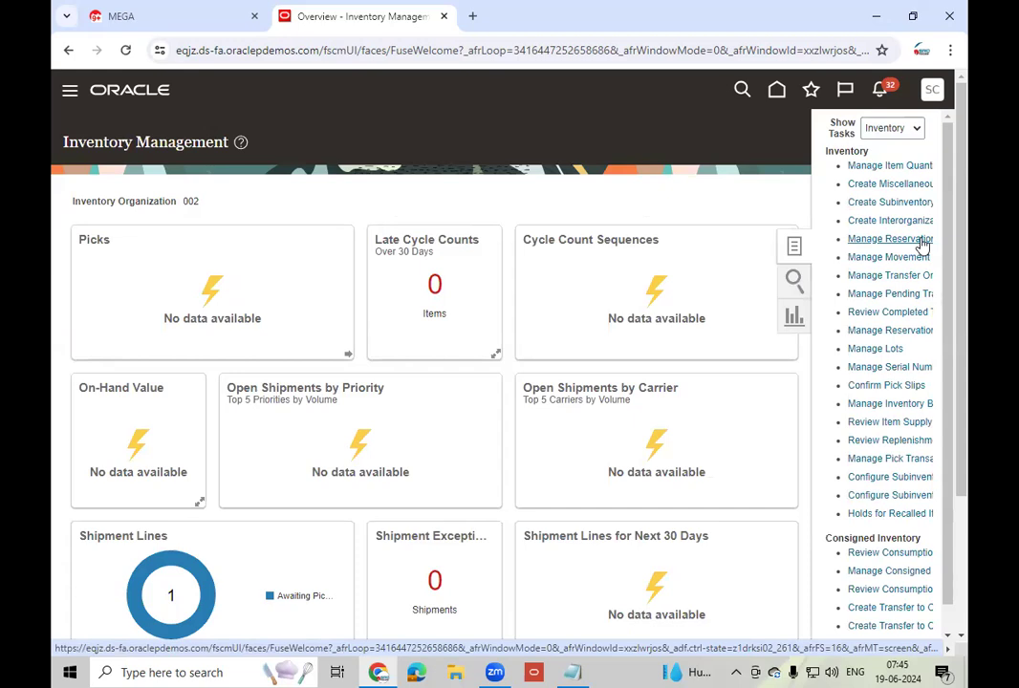
left_click(914, 130)
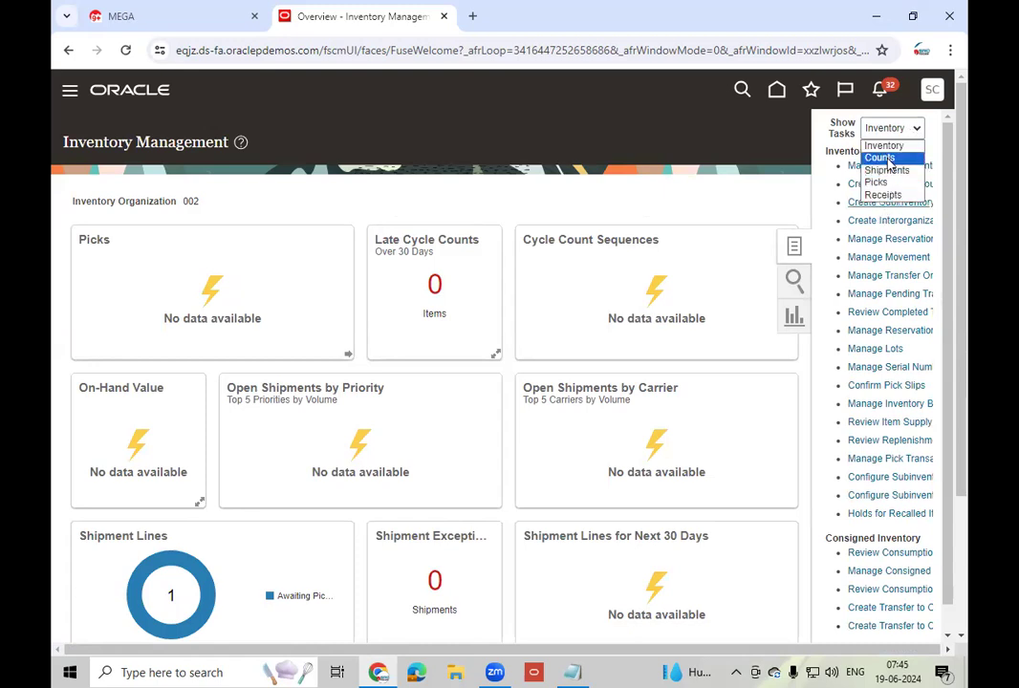
left_click(881, 157)
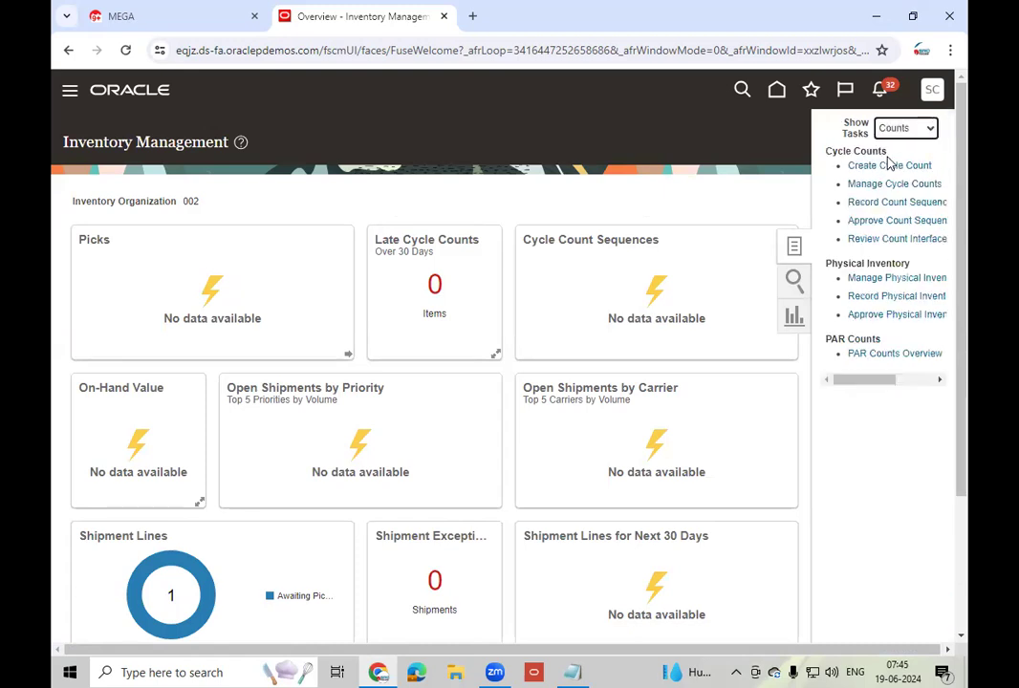
left_click(904, 278)
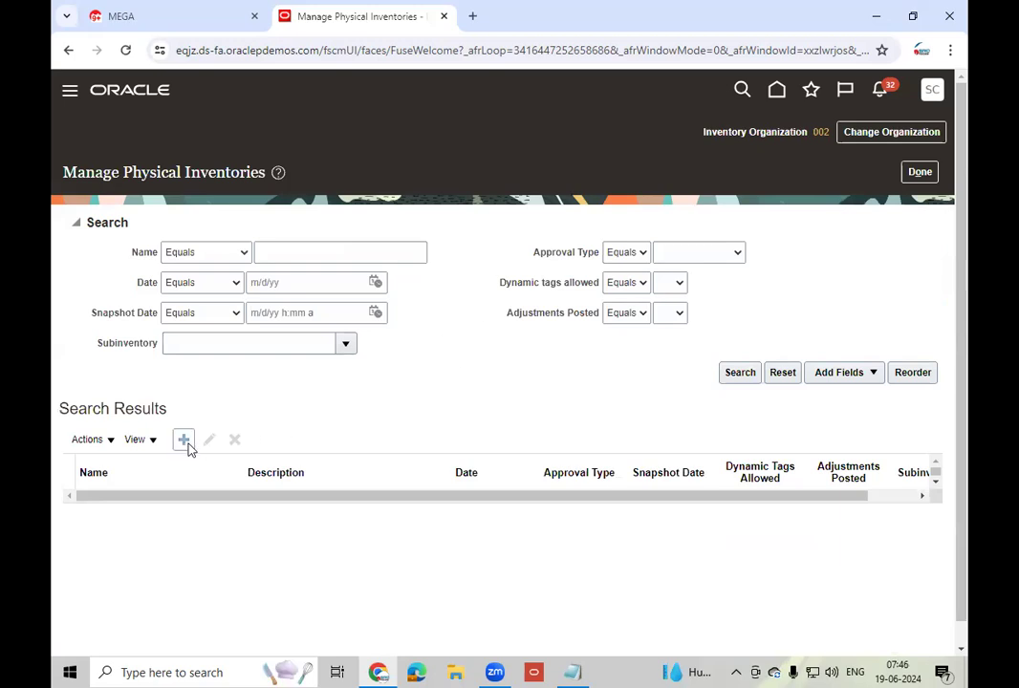
Create a physical inventory with LT_Physical Counting - 2024 as both its name and its description
left_click(187, 446)
left_click(234, 259)
type("LT")
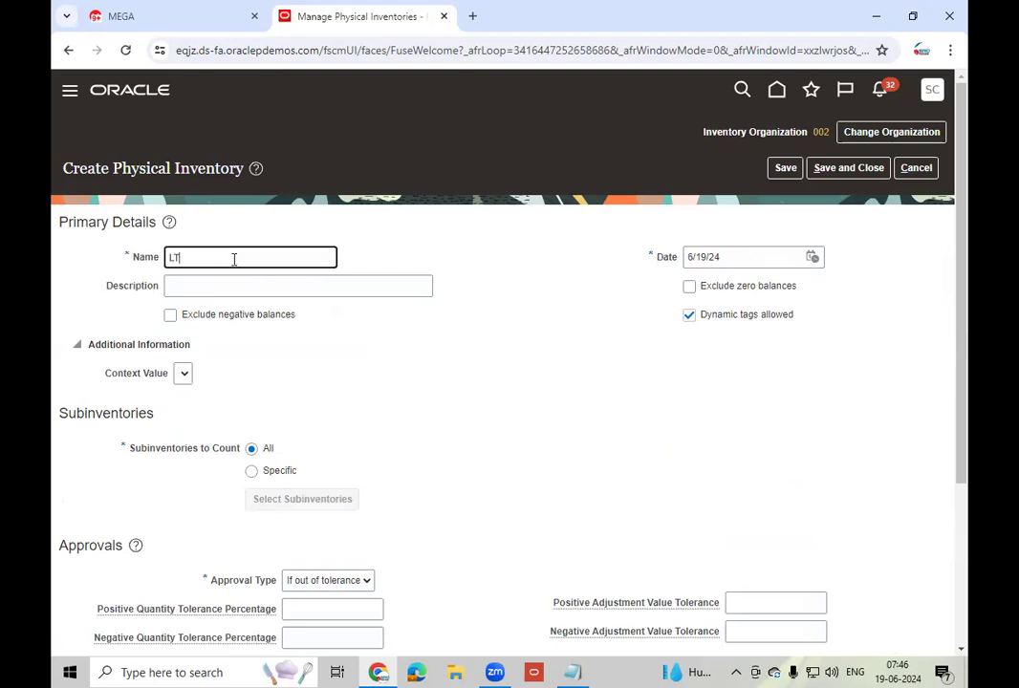
type("_Physical Counting - 2024")
key("Tab")
key("shift+Tab")
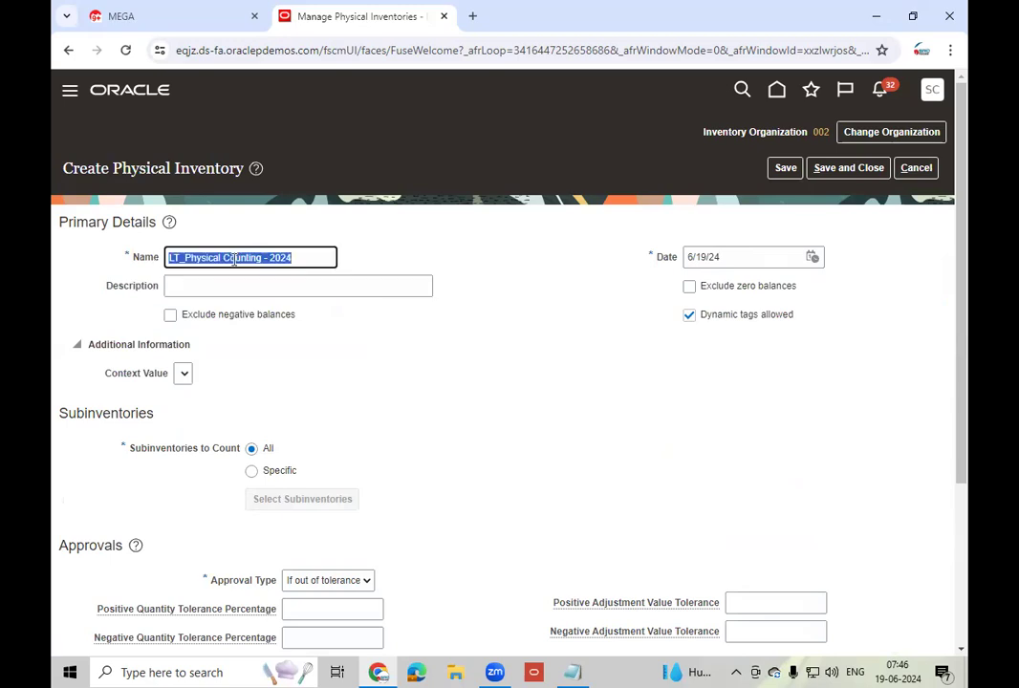
key("ctrl+c")
key("Tab")
key("ctrl+v")
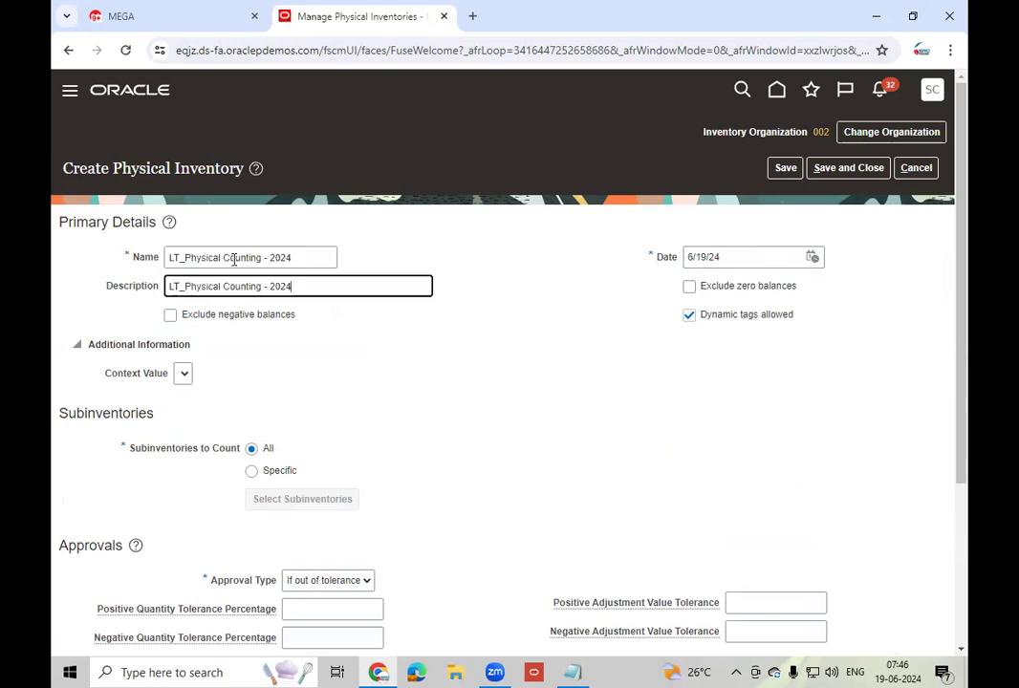
left_click(733, 256)
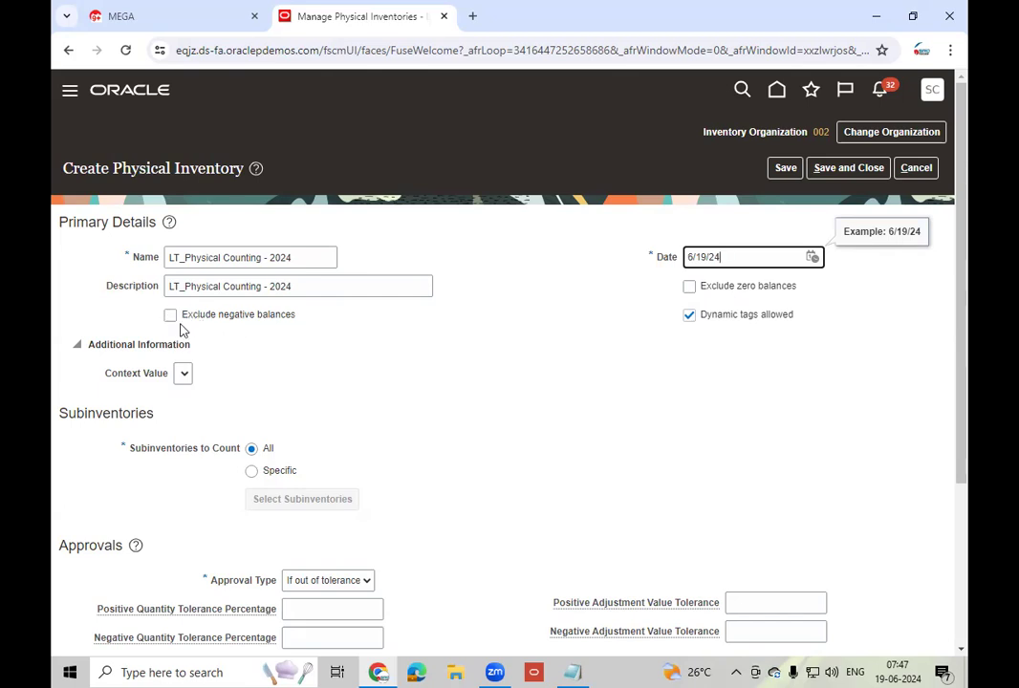
left_click(752, 321)
left_click(752, 321)
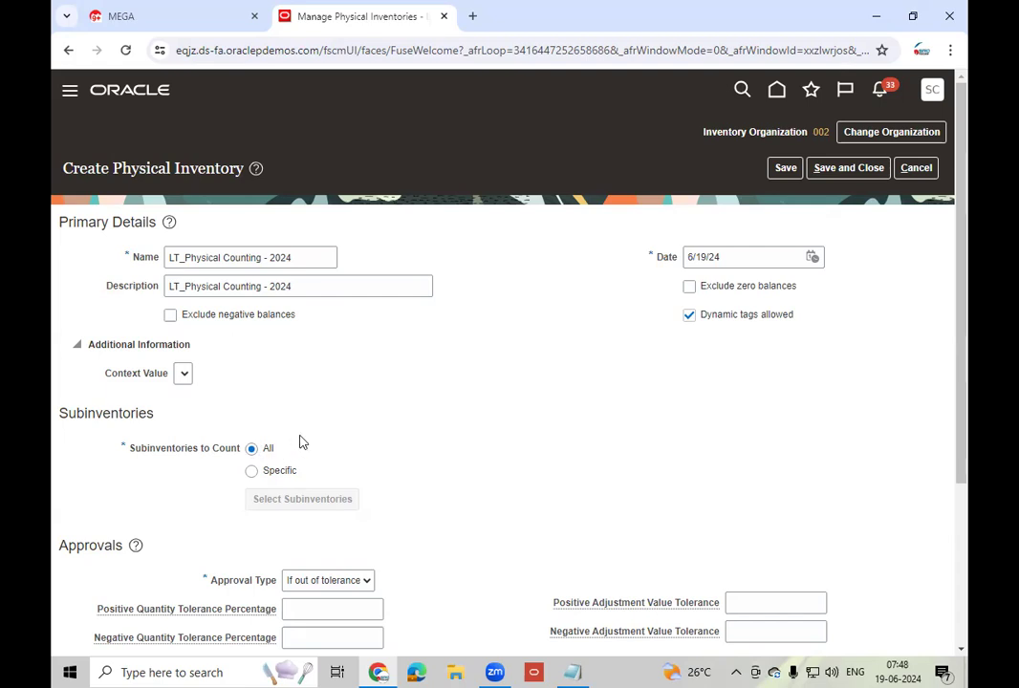
Restrict the physical inventory to specific subinventories and select ATL SI1 for counting
left_click(252, 471)
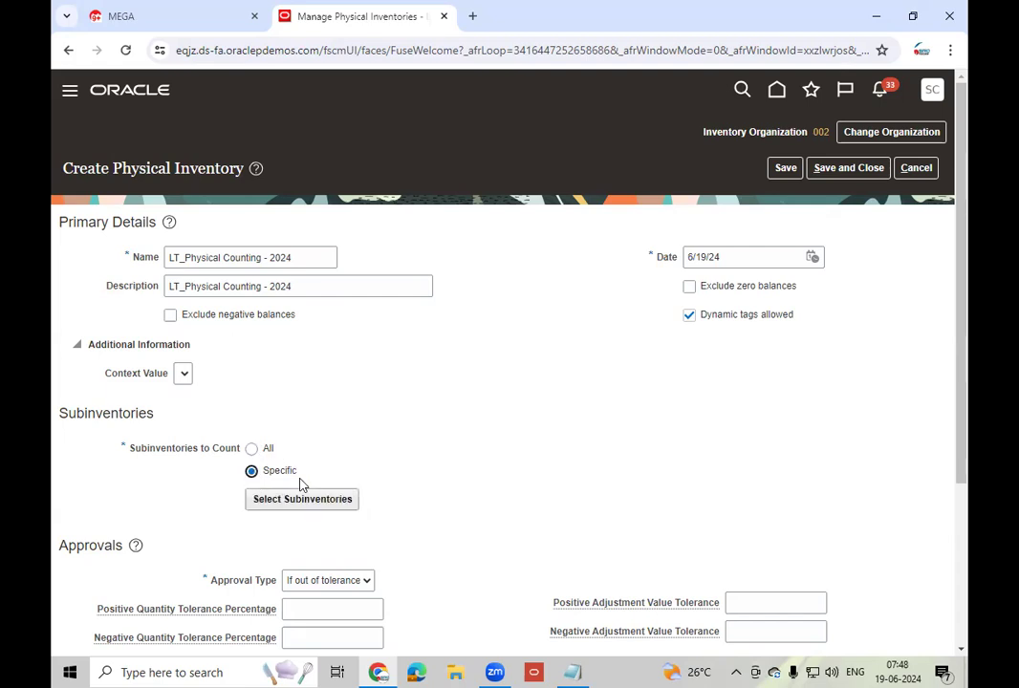
left_click(299, 499)
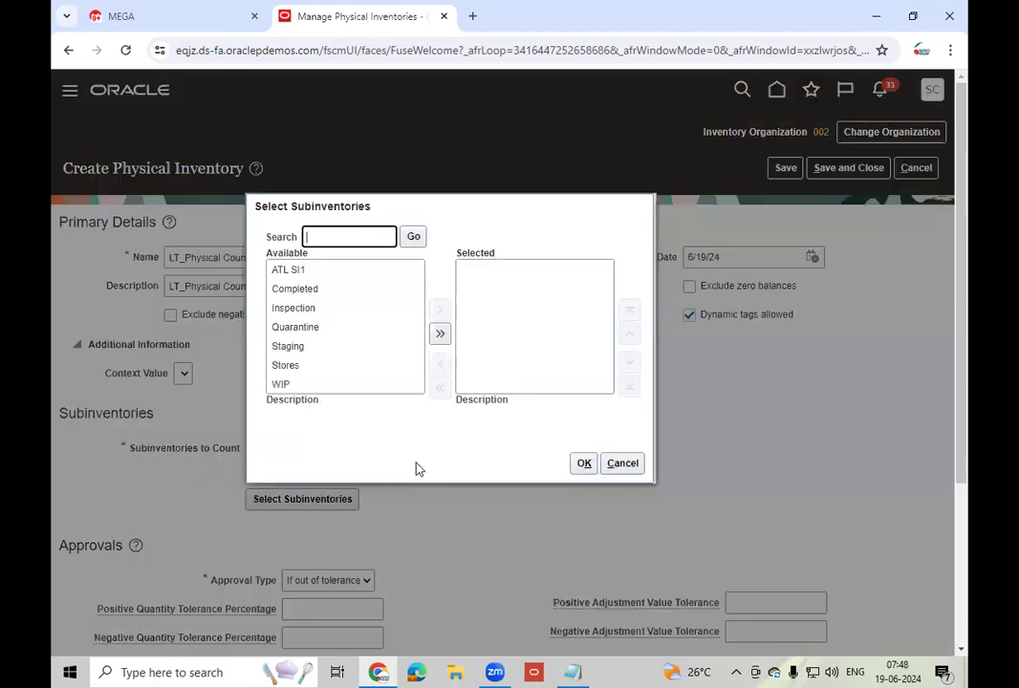
left_click(320, 273)
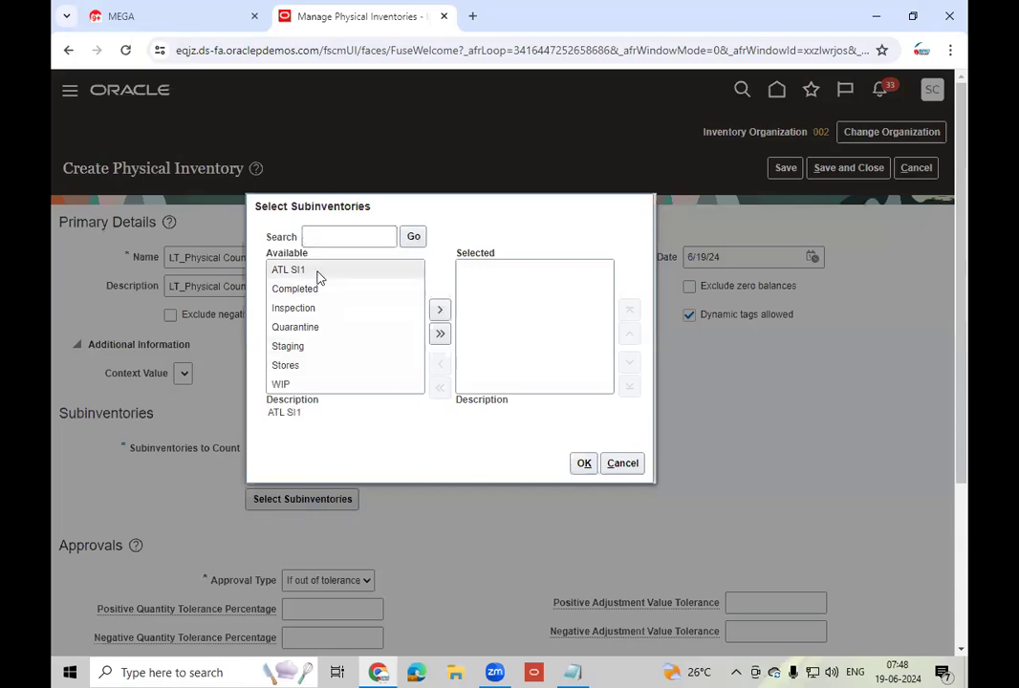
left_click(440, 310)
left_click(584, 465)
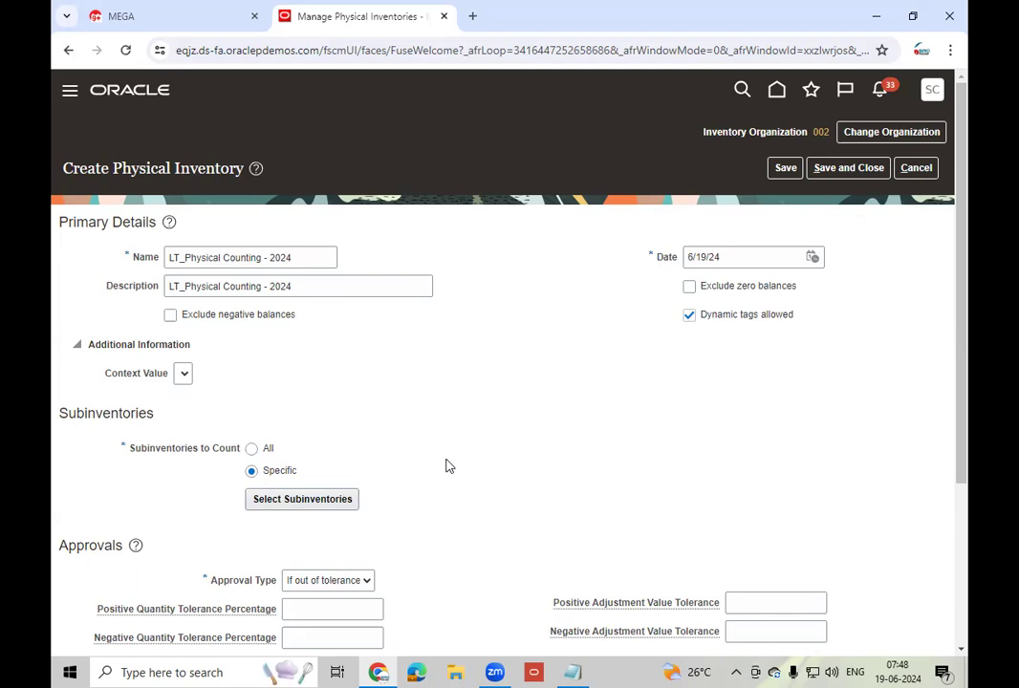
Review which subinventories are selected for the physical inventory and close the selection
left_click(302, 499)
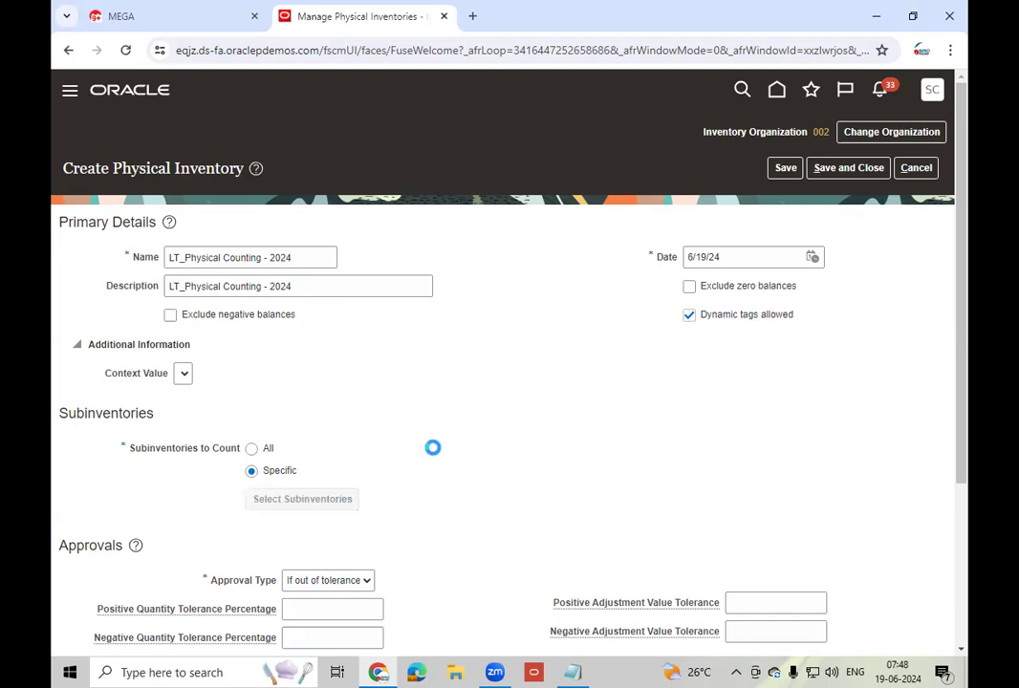
left_click(483, 269)
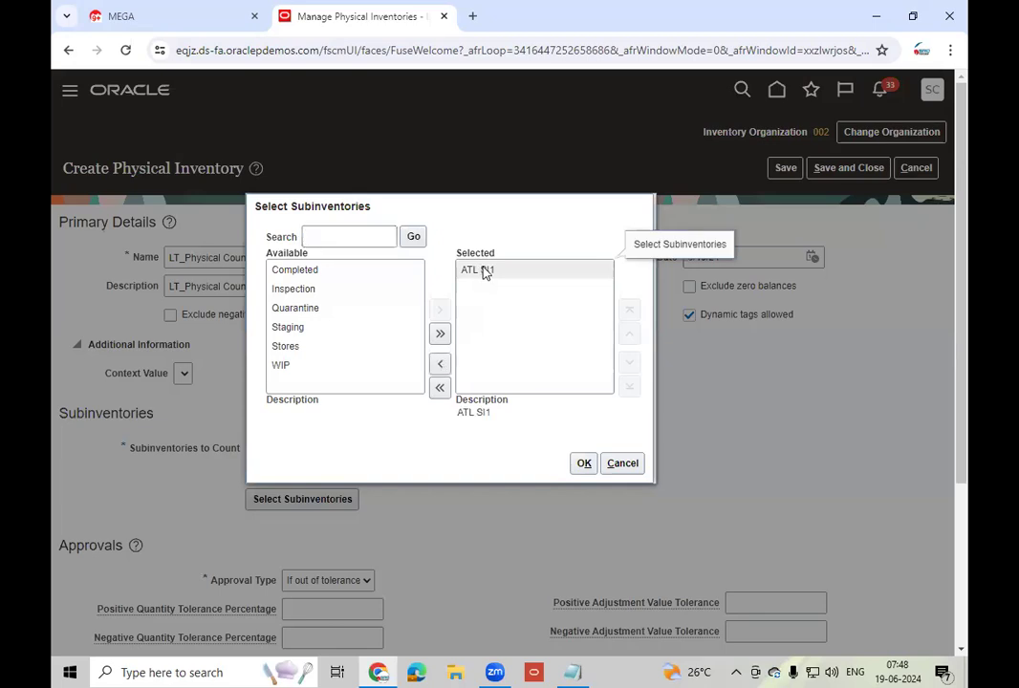
left_click(583, 464)
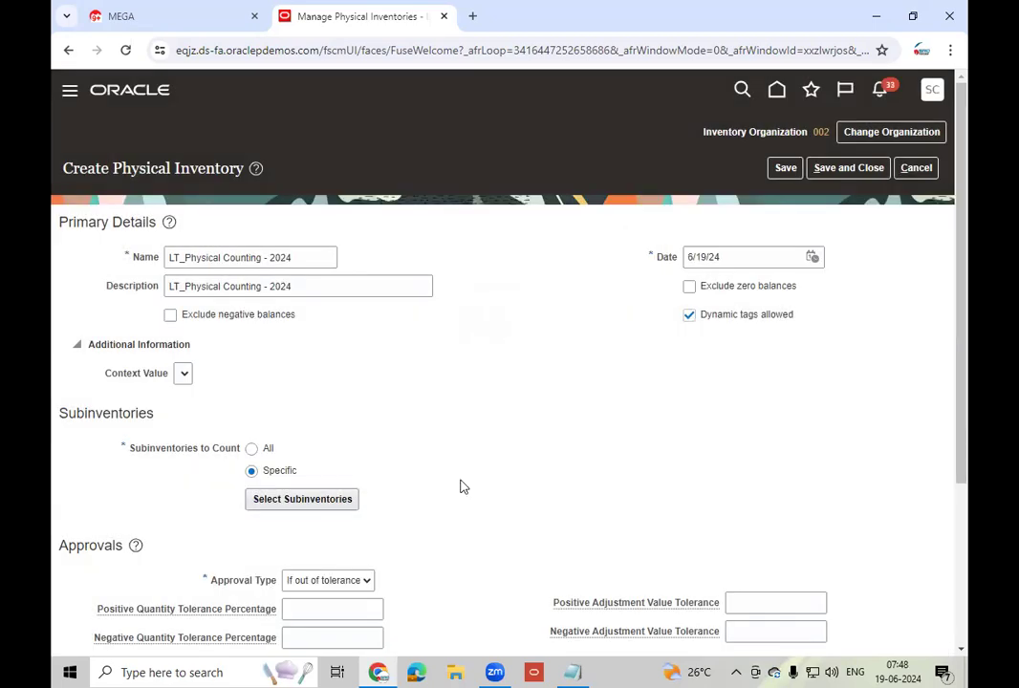
Set the approval type to Always and choose Default as the tag type
scroll(478, 496, "down", 3)
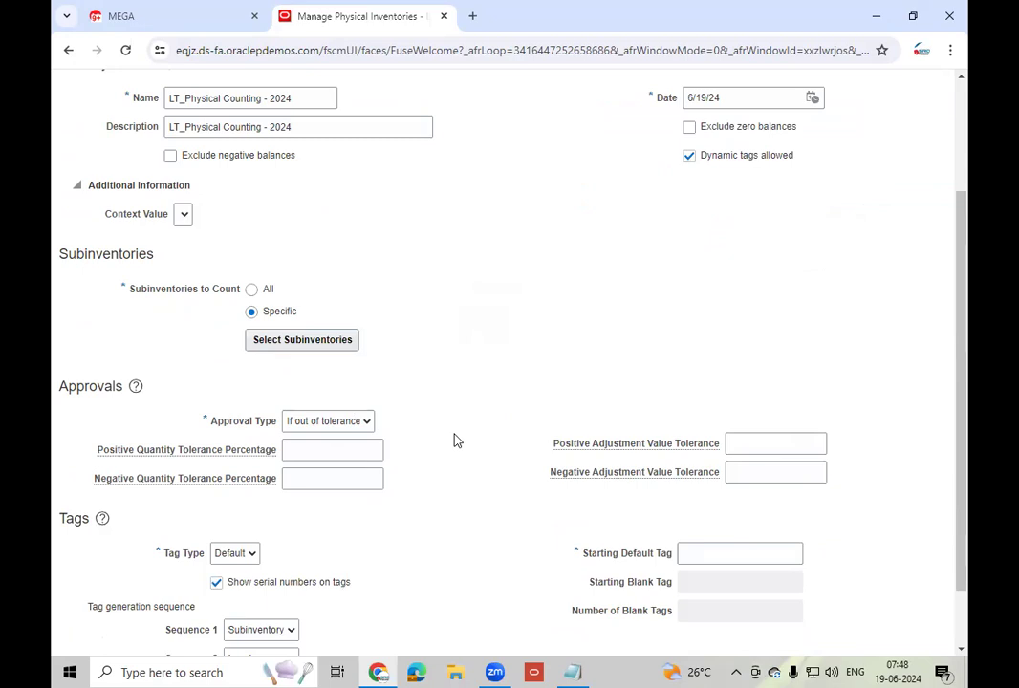
left_click(364, 421)
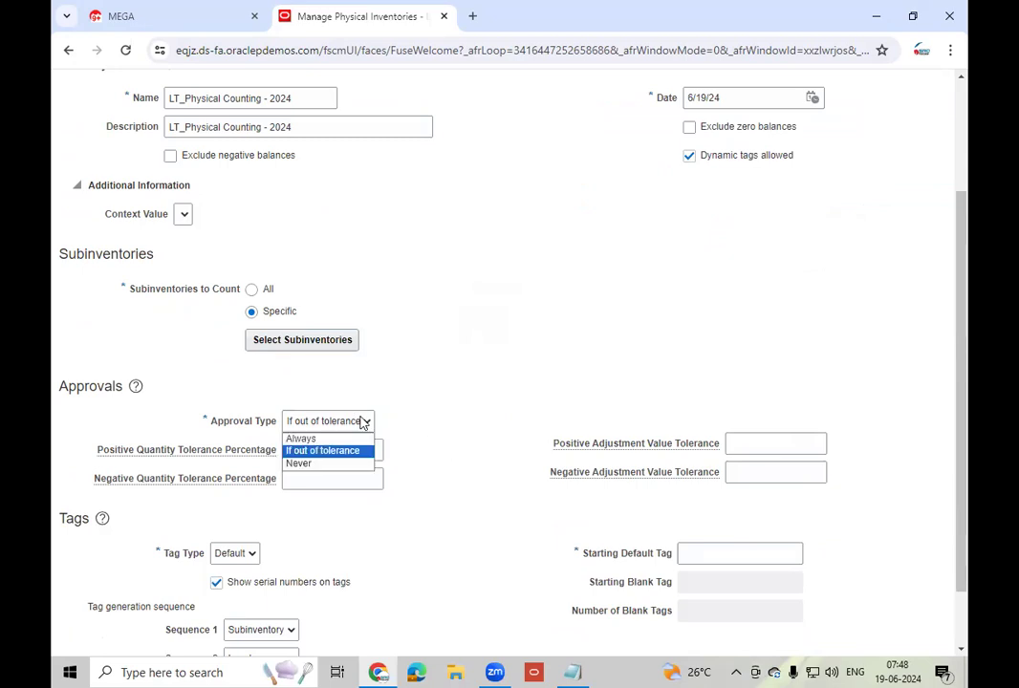
left_click(302, 437)
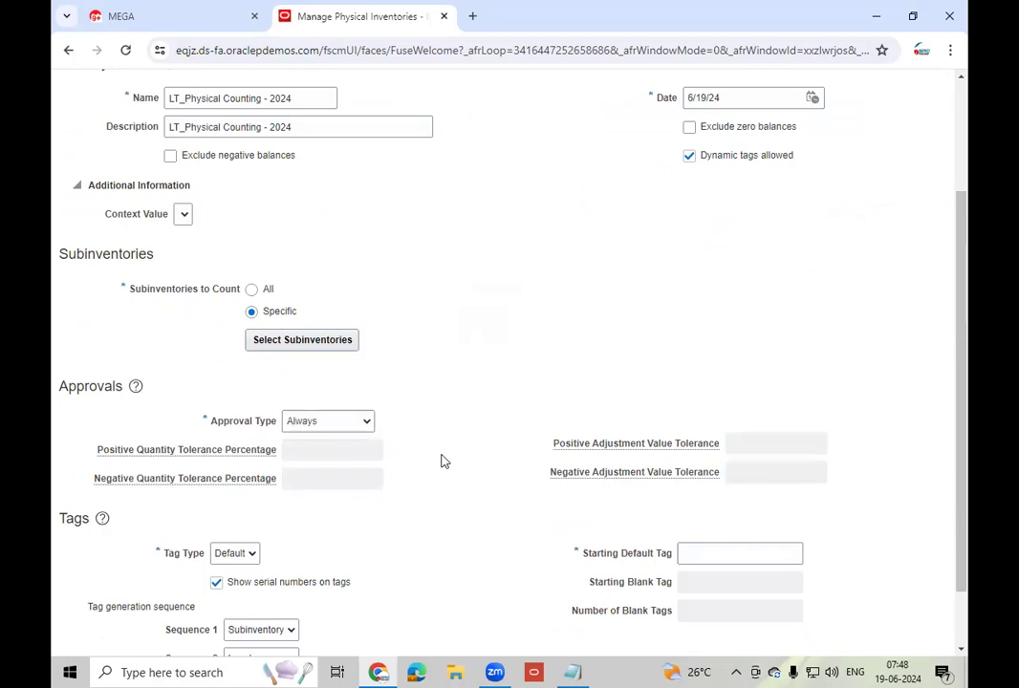
scroll(441, 462, "down", 1)
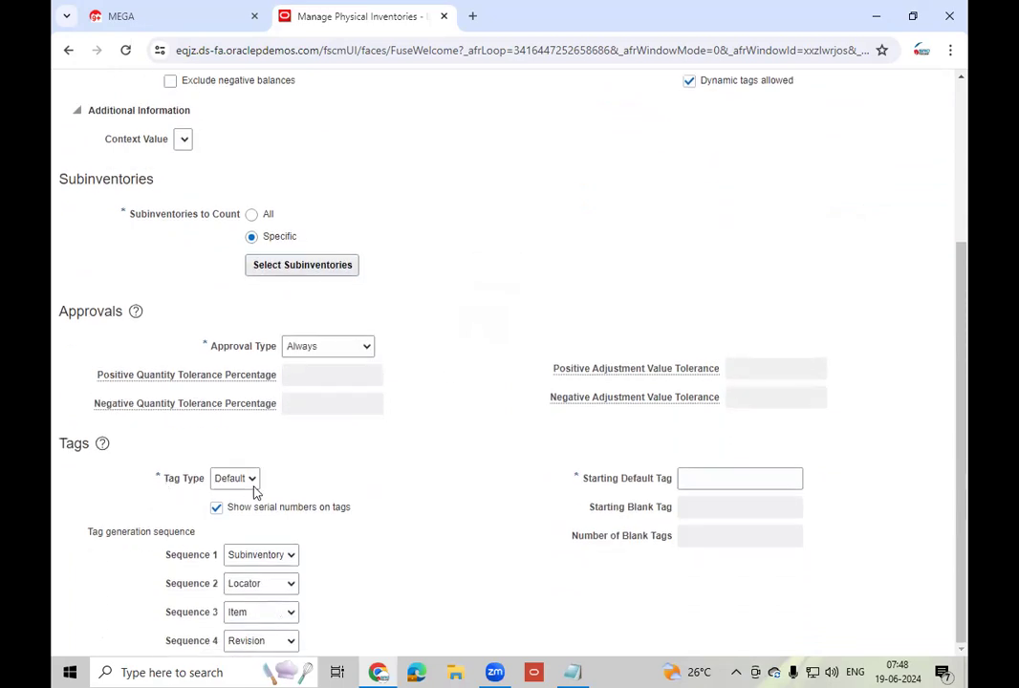
left_click(250, 480)
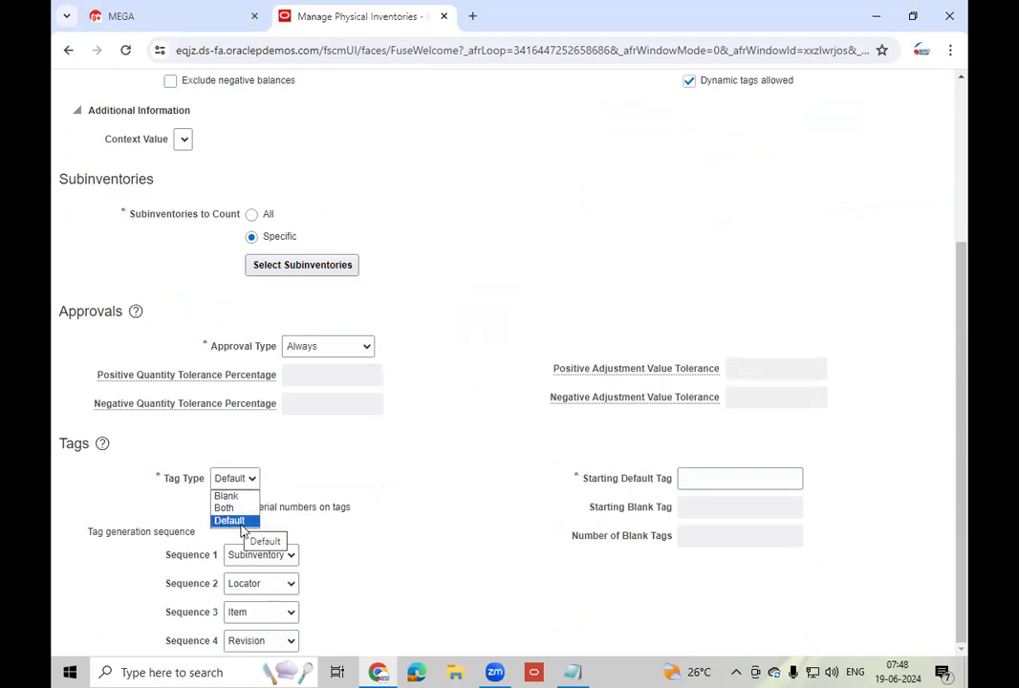
left_click(229, 521)
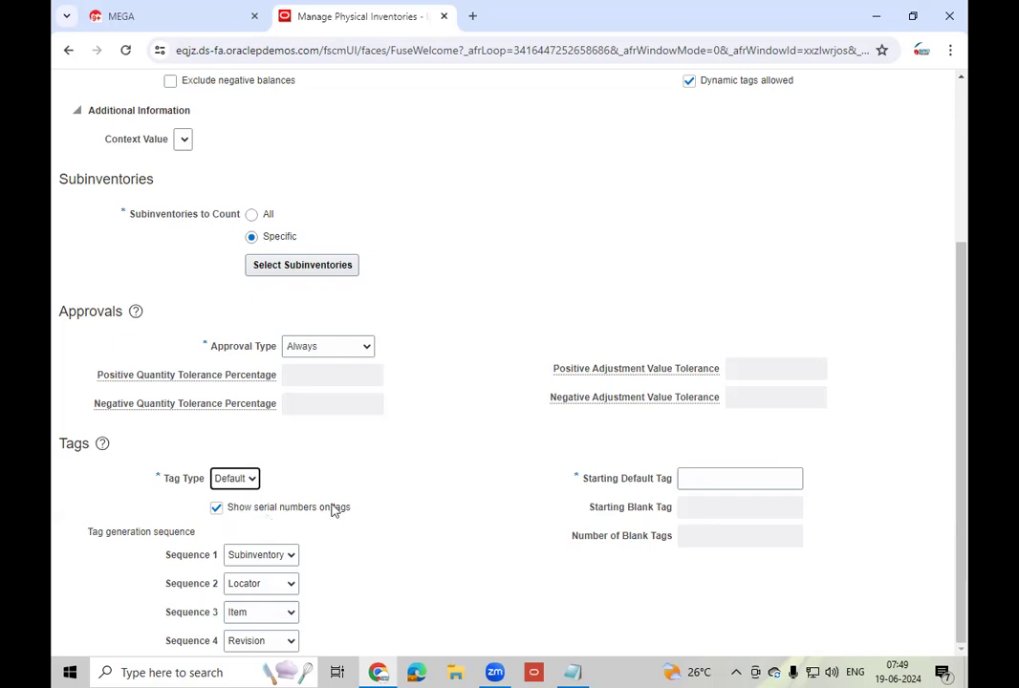
Enter 001 as the starting default tag of the physical inventory
left_click(742, 480)
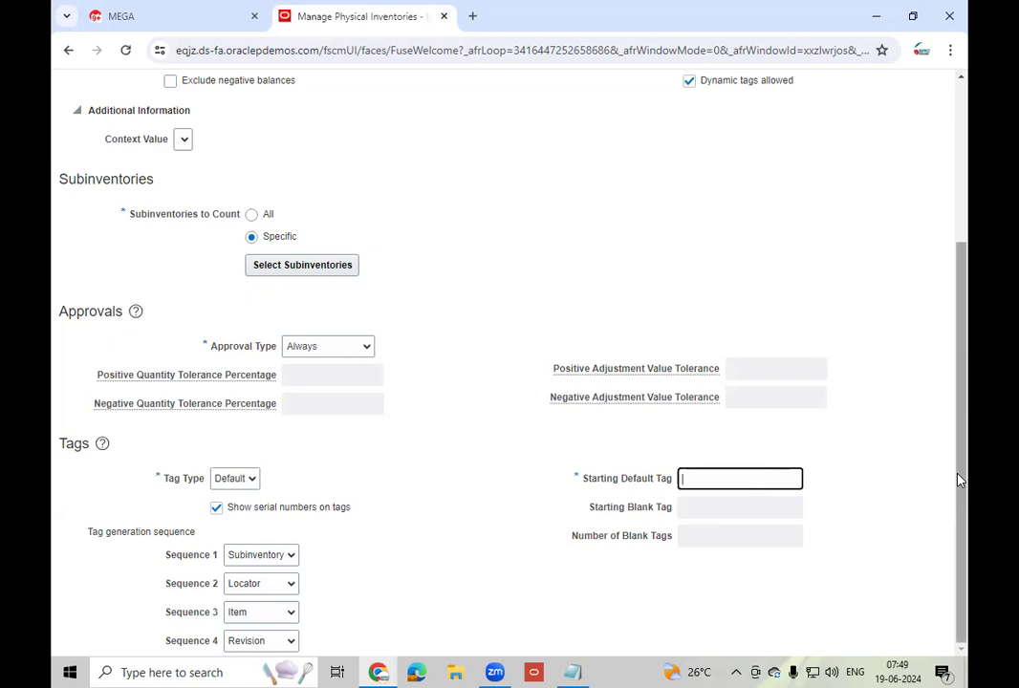
type("1")
key("Tab")
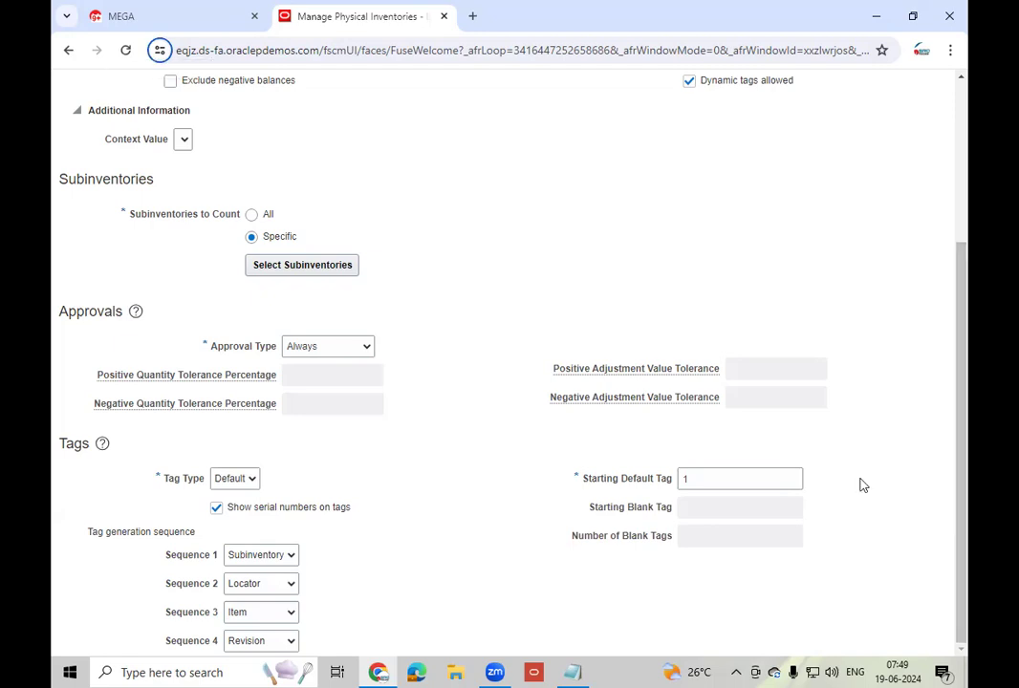
left_click(700, 479)
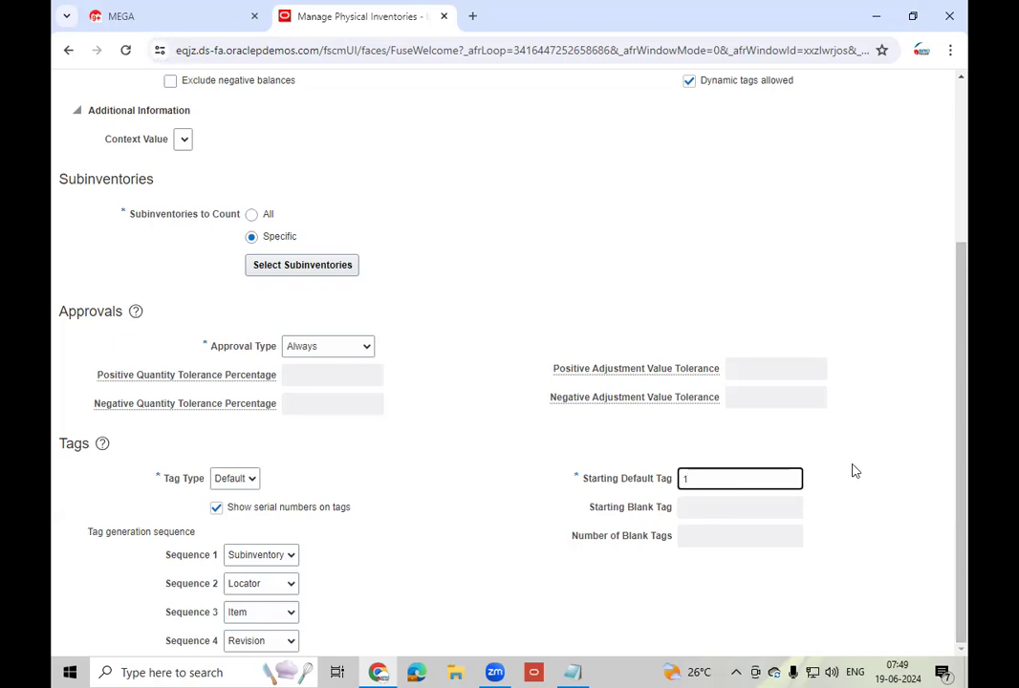
key("Left")
type("0")
key("Tab")
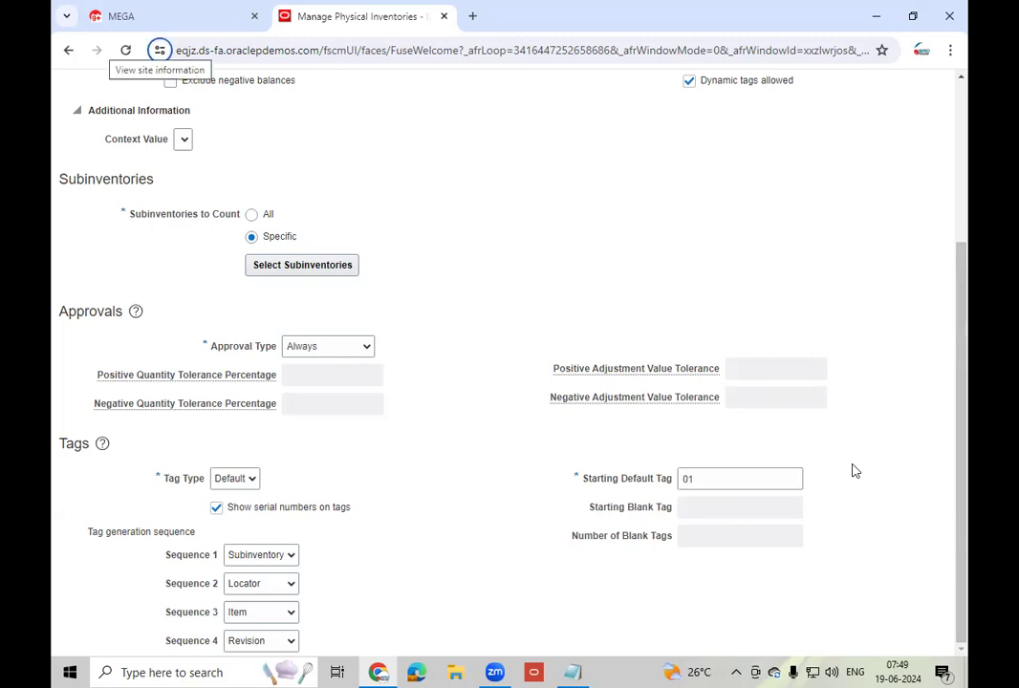
left_click(692, 478)
type("001")
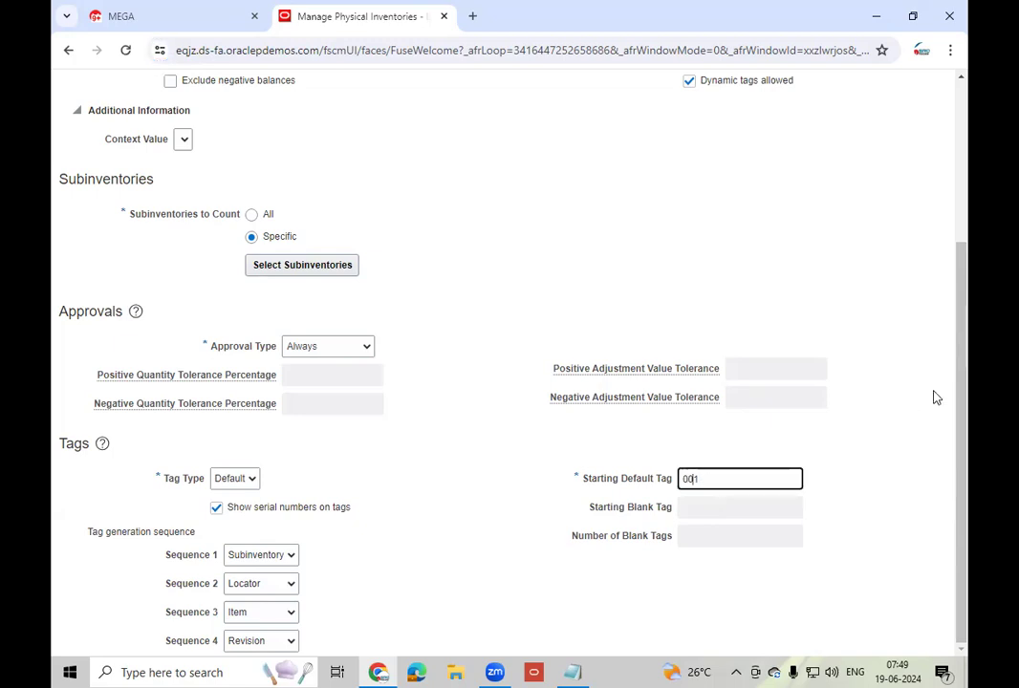
left_click(936, 398)
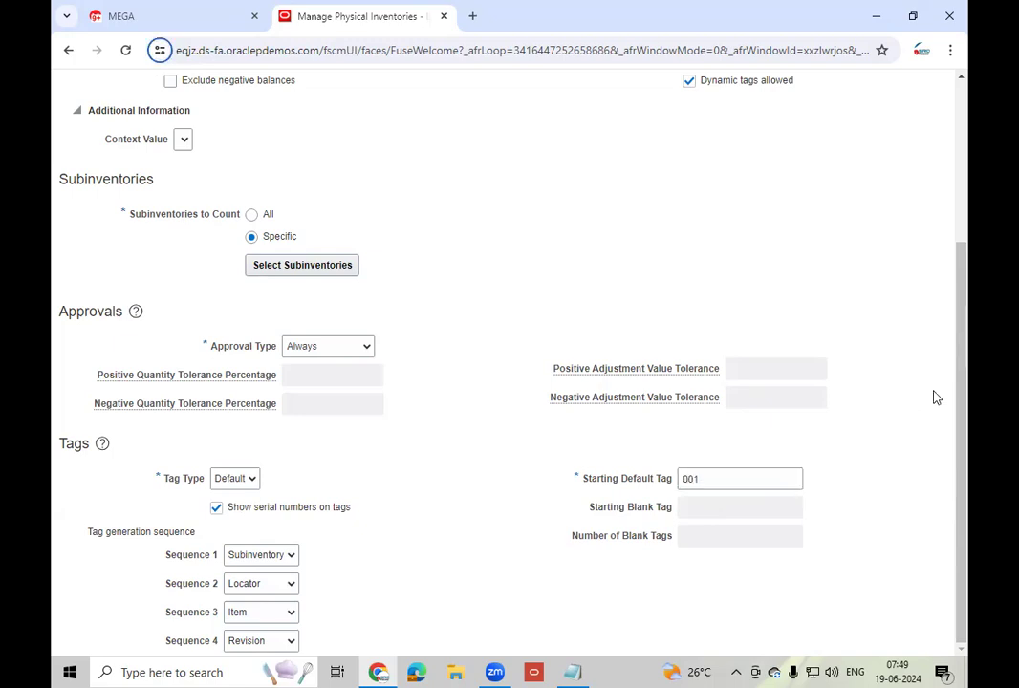
Prefix the starting default tag with 24 so that it reads 24001
left_click(684, 479)
type("1")
key("Tab")
left_click(680, 479)
left_click(688, 479)
key("BackSpace")
type("2")
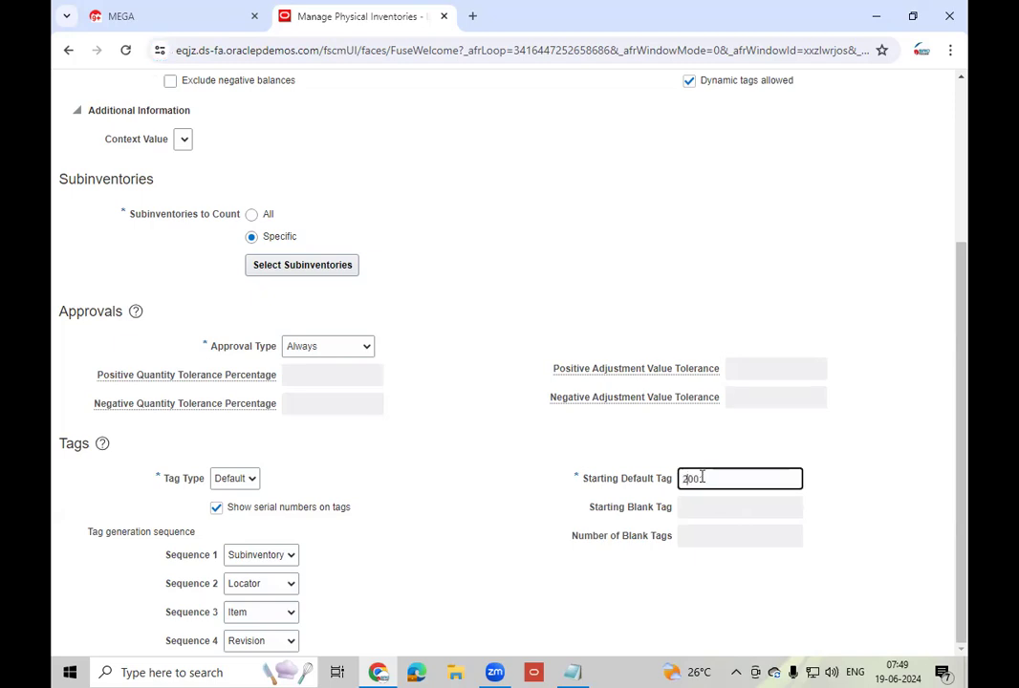
type("4")
left_click(854, 483)
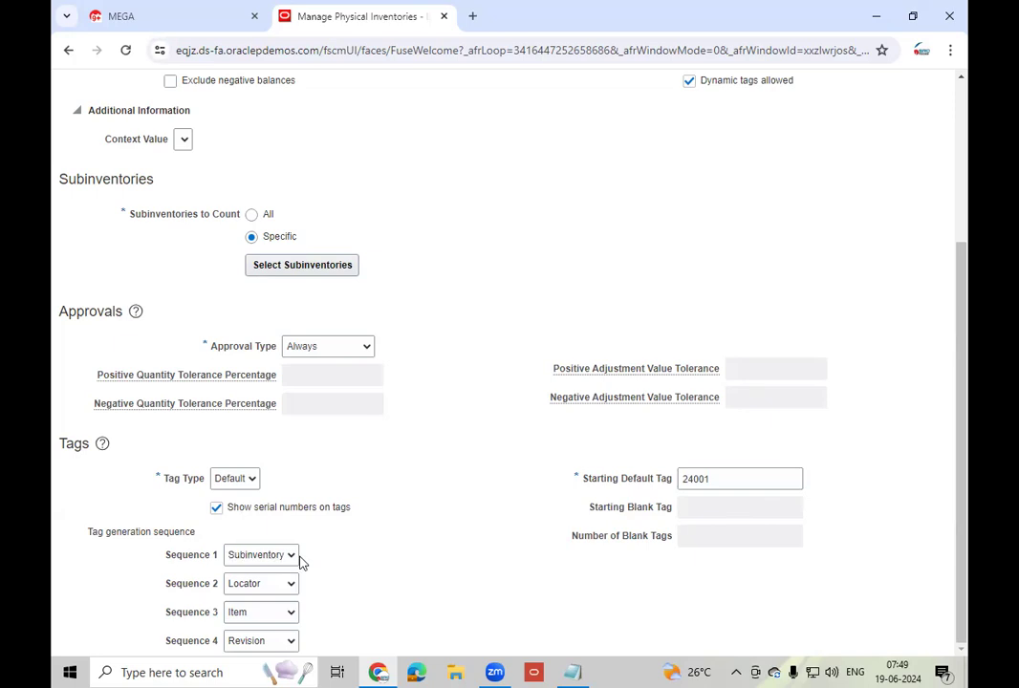
Set the tag generation sequence to Item, Subinventory, Locator and Revision, in that order
left_click(255, 557)
left_click(247, 585)
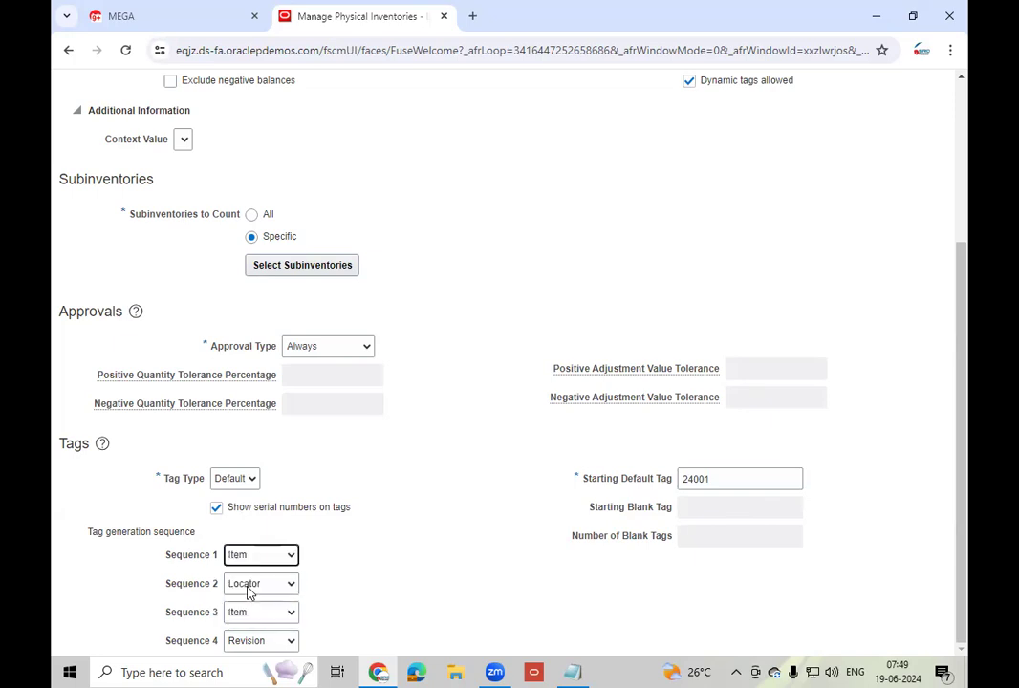
left_click(287, 586)
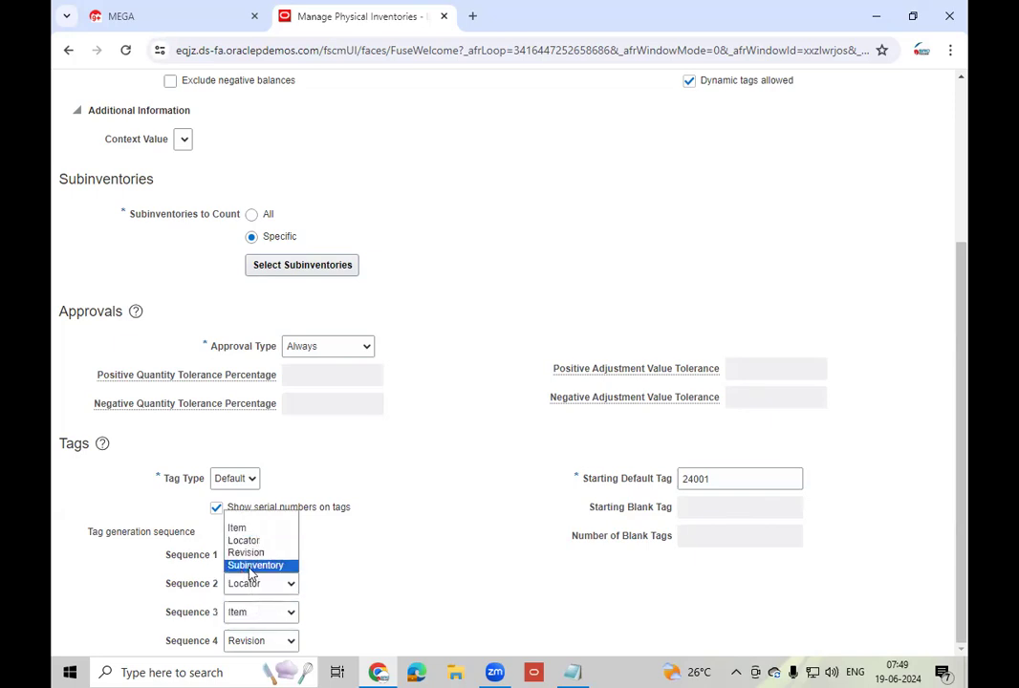
left_click(252, 566)
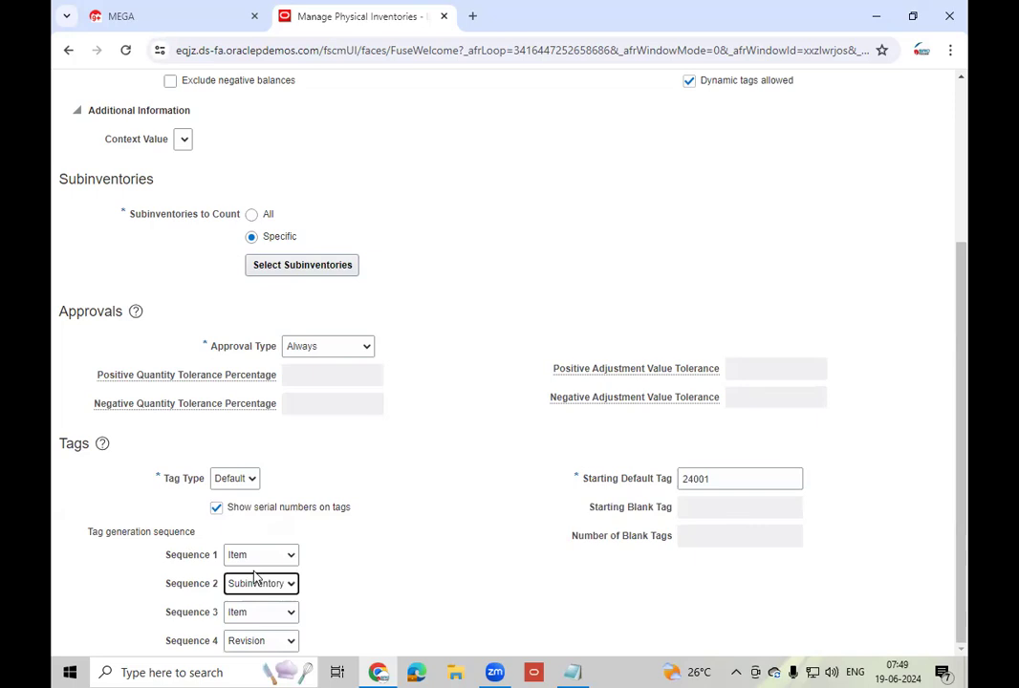
left_click(284, 615)
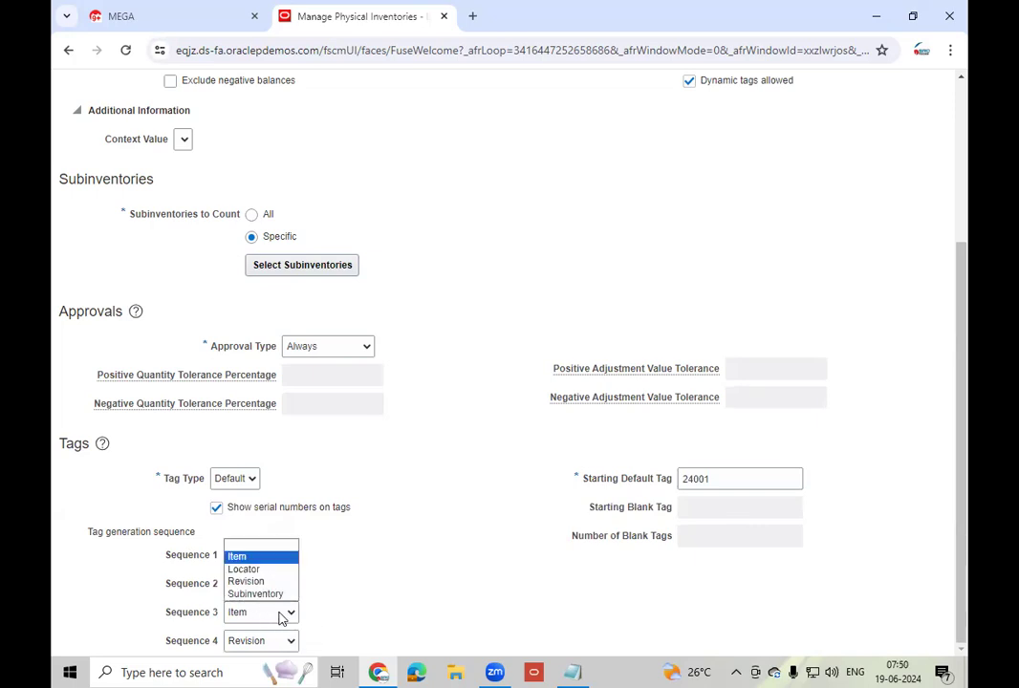
left_click(248, 574)
left_click(280, 641)
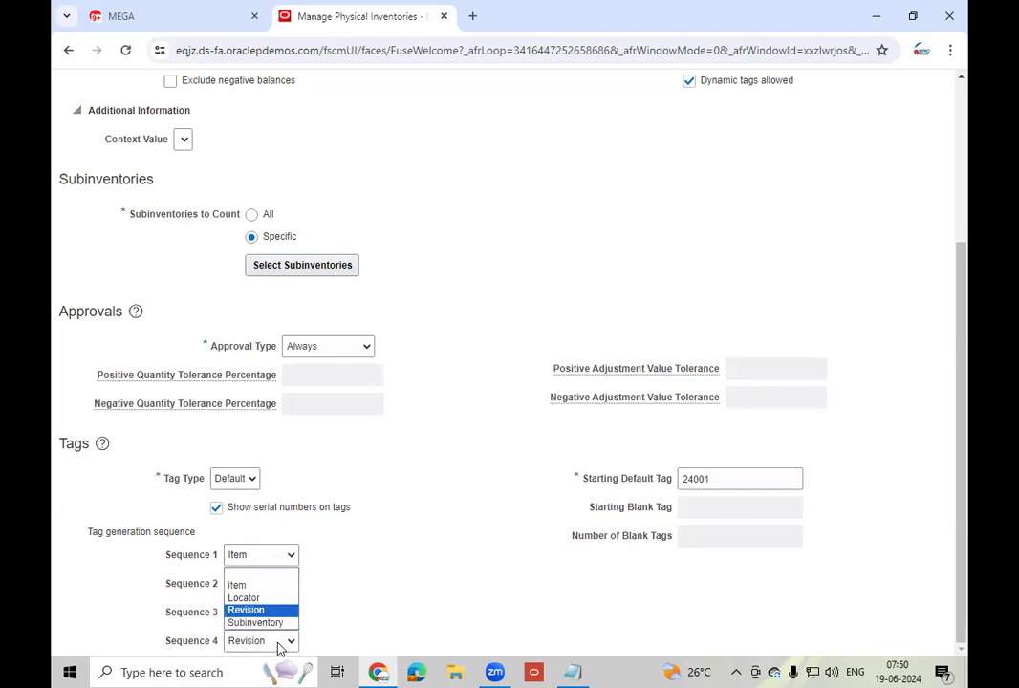
left_click(253, 612)
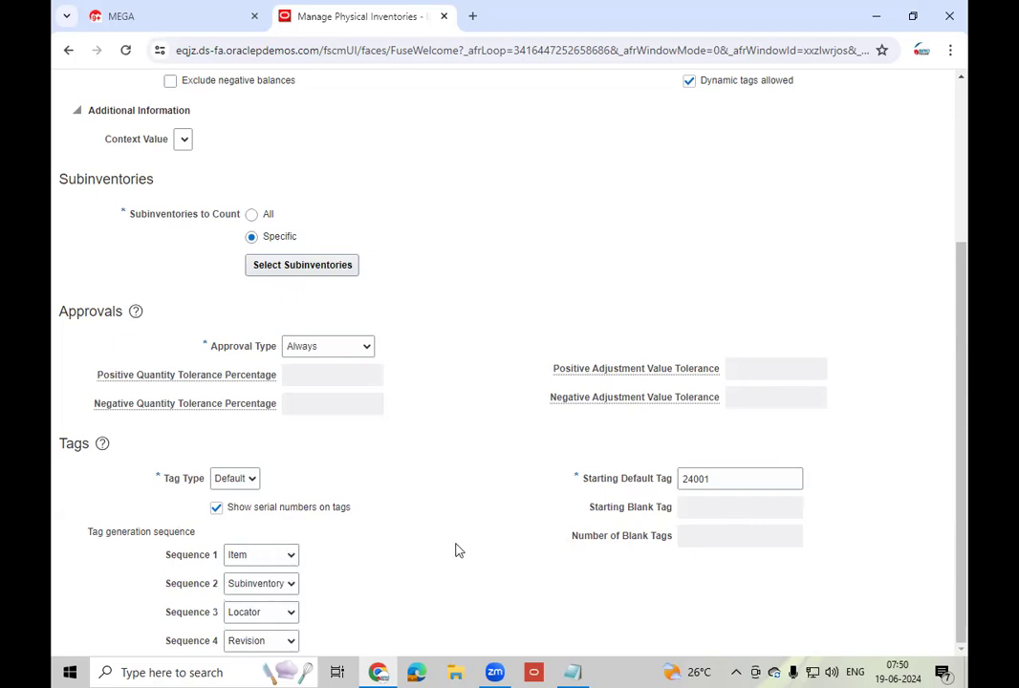
Save the new physical inventory and close its creation page
scroll(457, 551, "up", 3)
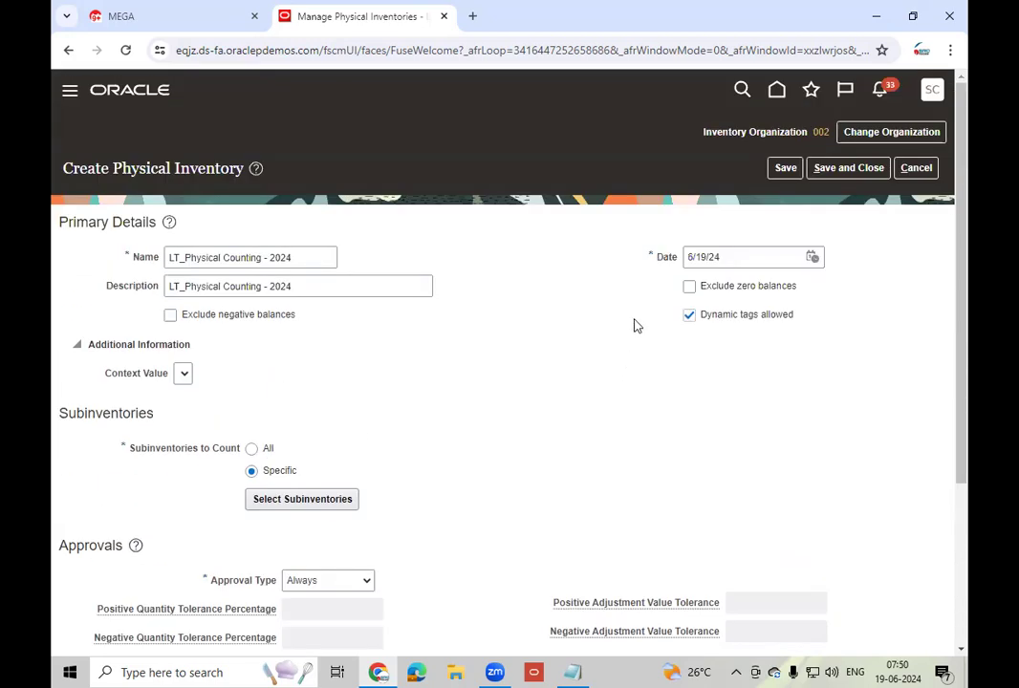
left_click(788, 169)
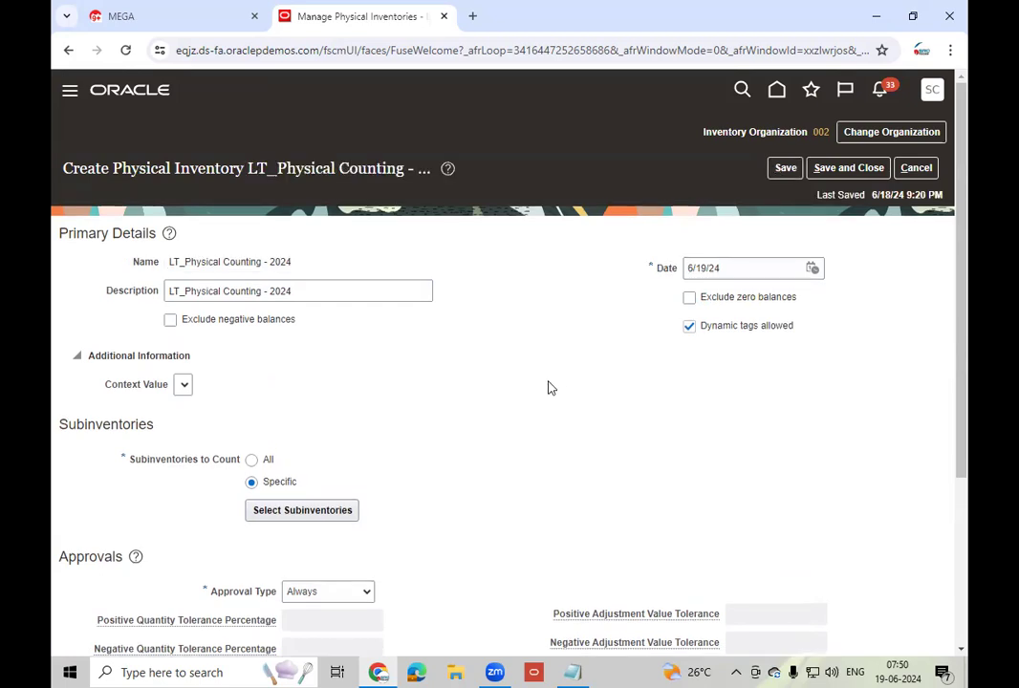
left_click(842, 174)
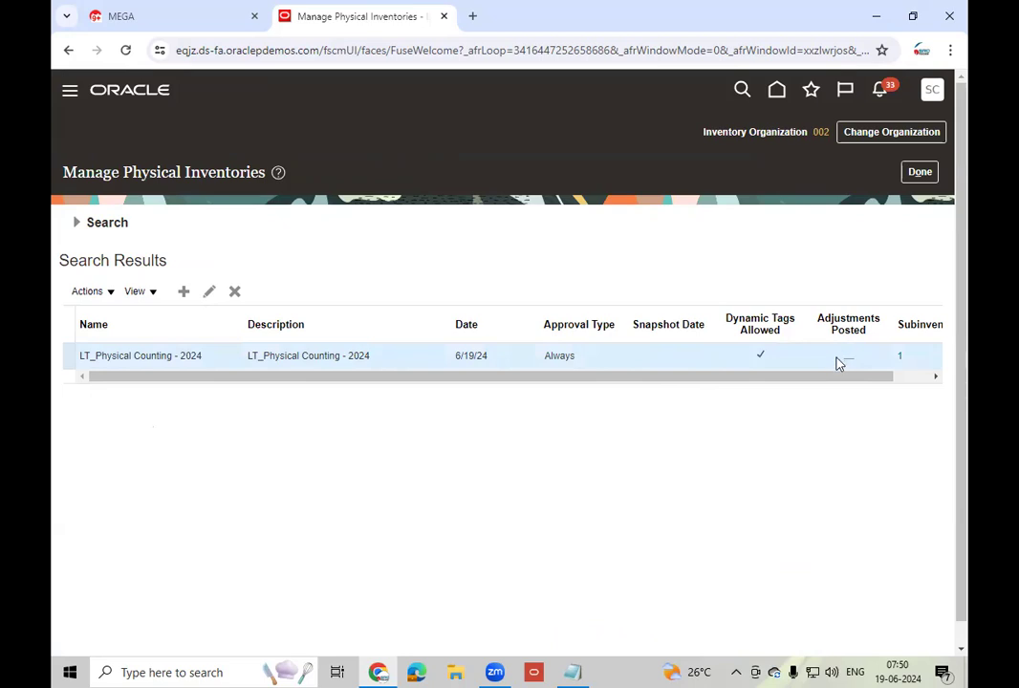
View the subinventories assigned to LT_Physical Counting - 2024 from the search results and close the view
left_click(899, 358)
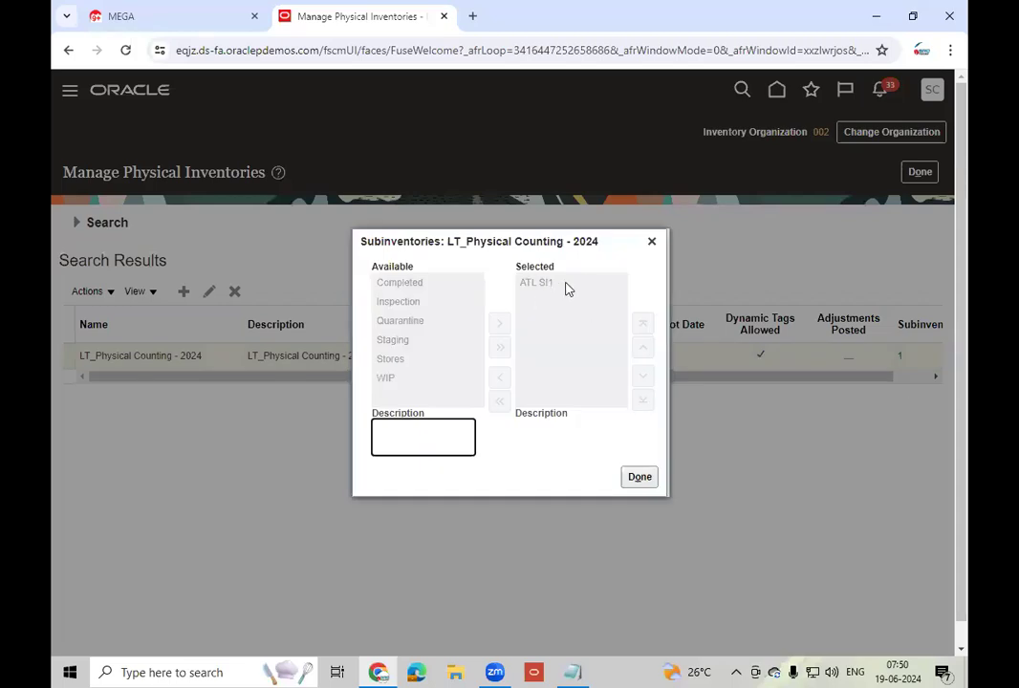
left_click(641, 477)
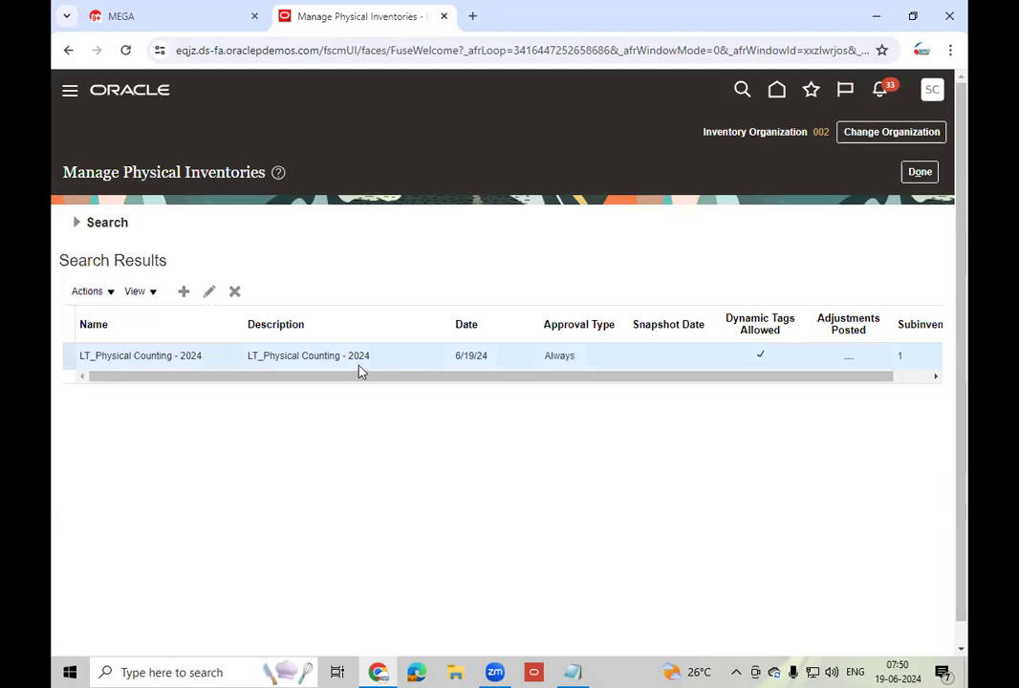
left_click(421, 336)
Generate the physical inventory snapshot for LT_Physical Counting - 2024 and dismiss the submission message
left_click(110, 300)
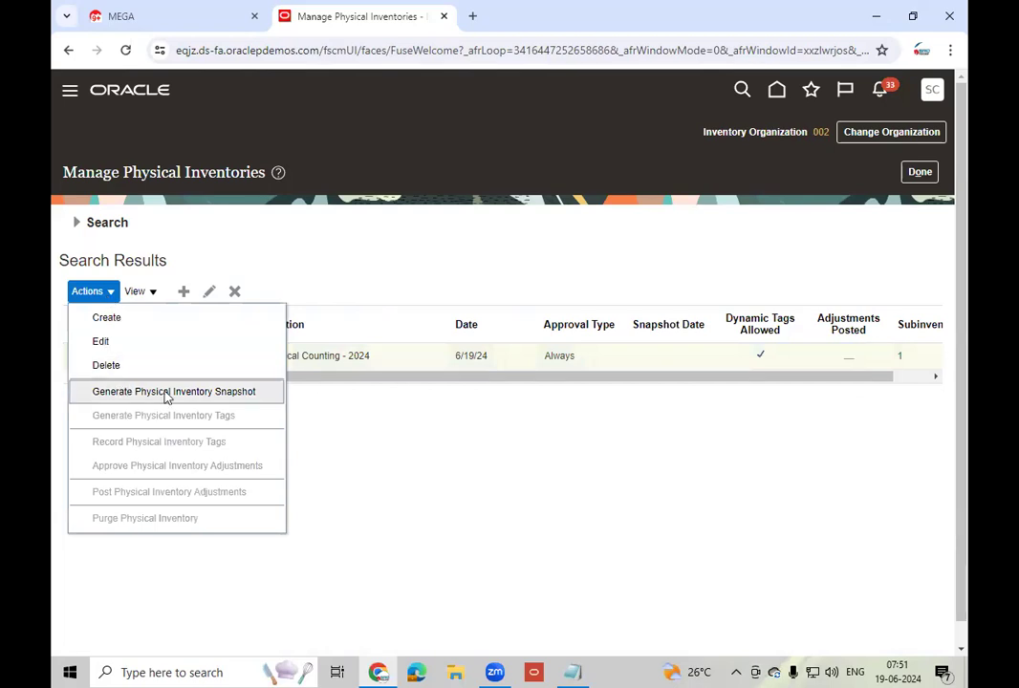
left_click(243, 393)
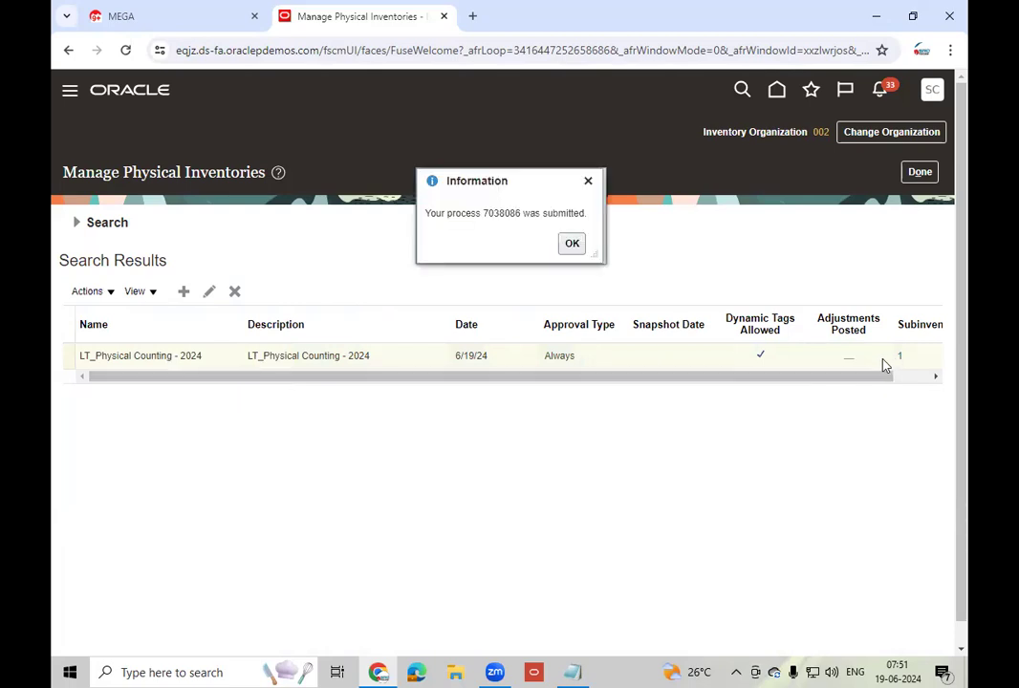
left_click(571, 245)
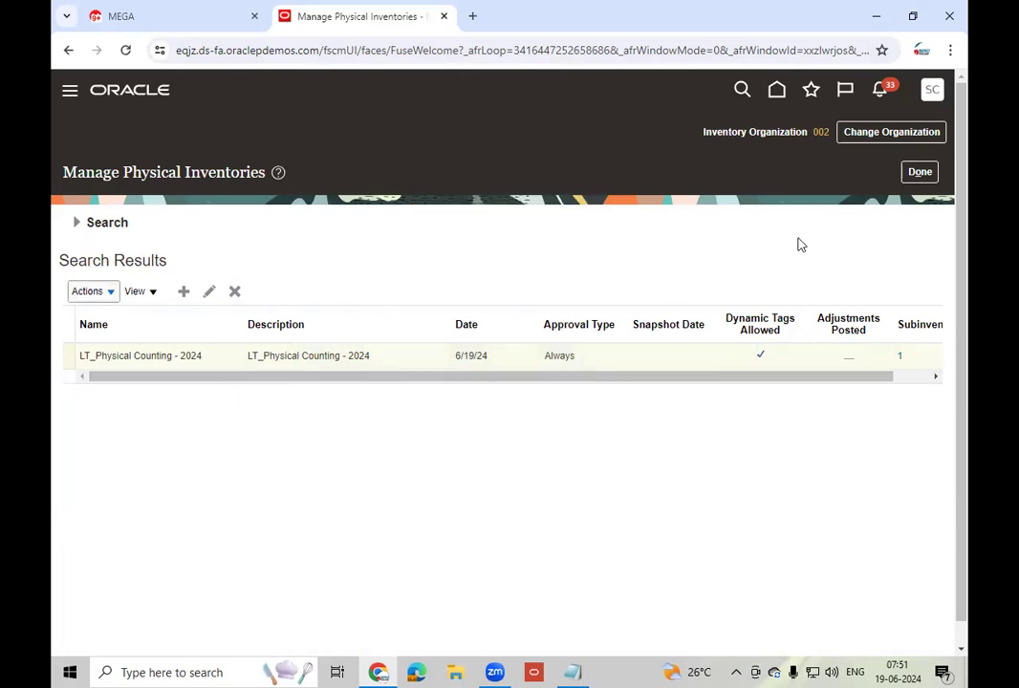
Leave the physical inventories page and open Scheduled Processes from the Tools group on the home page
left_click(778, 91)
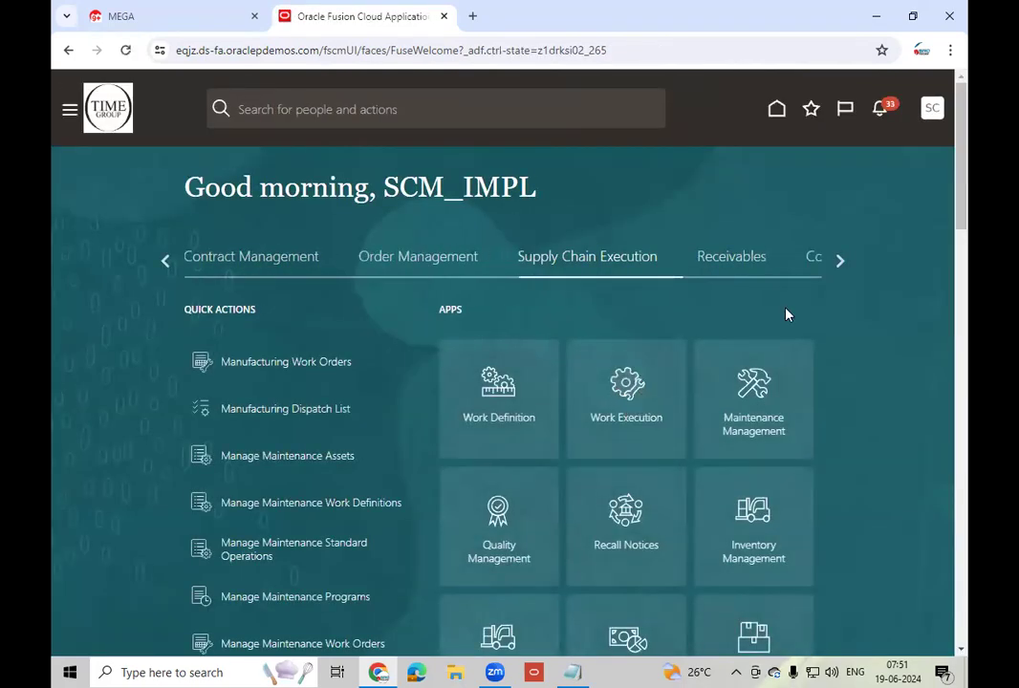
left_click(840, 260)
left_click(839, 260)
left_click(840, 260)
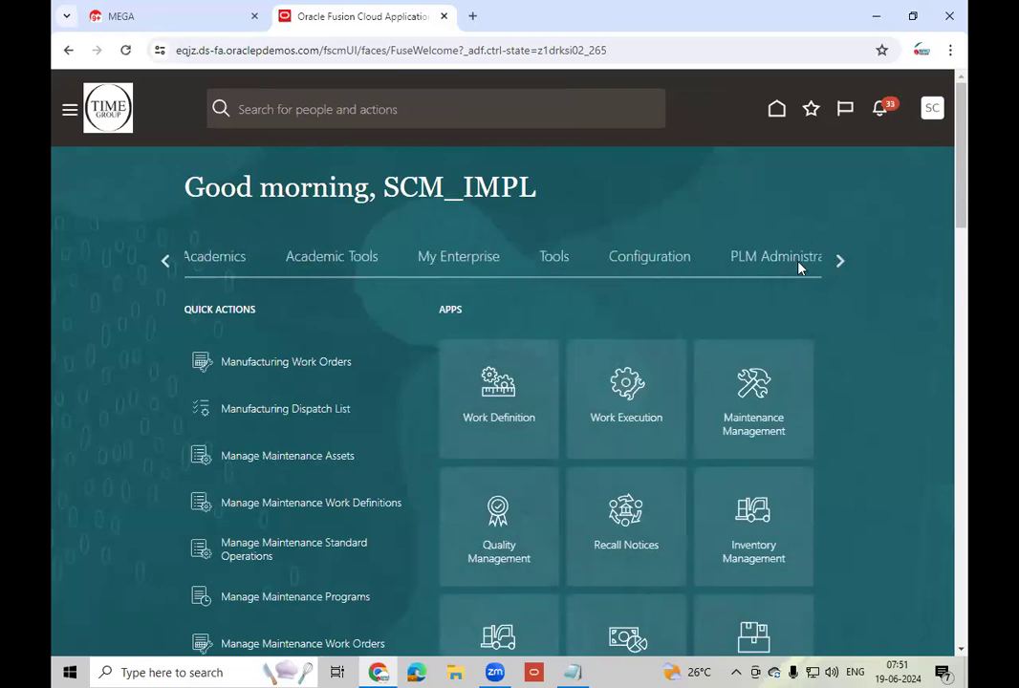
left_click(559, 260)
left_click(734, 432)
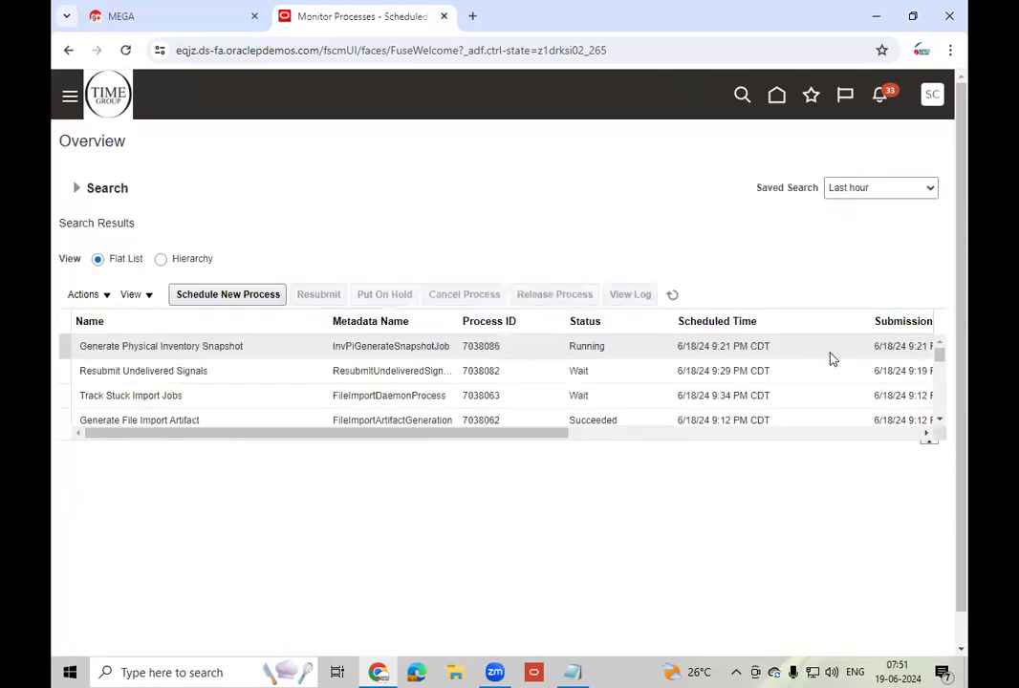
Refresh the process list to check the status of Generate Physical Inventory Snapshot and show that process's details
left_click(678, 303)
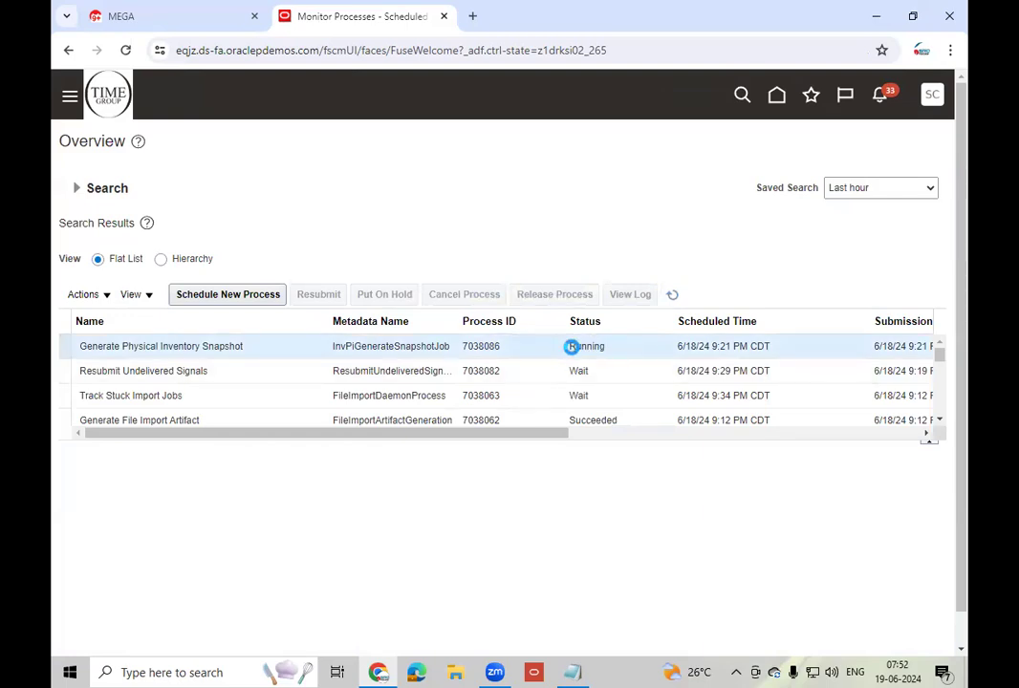
left_click(570, 346)
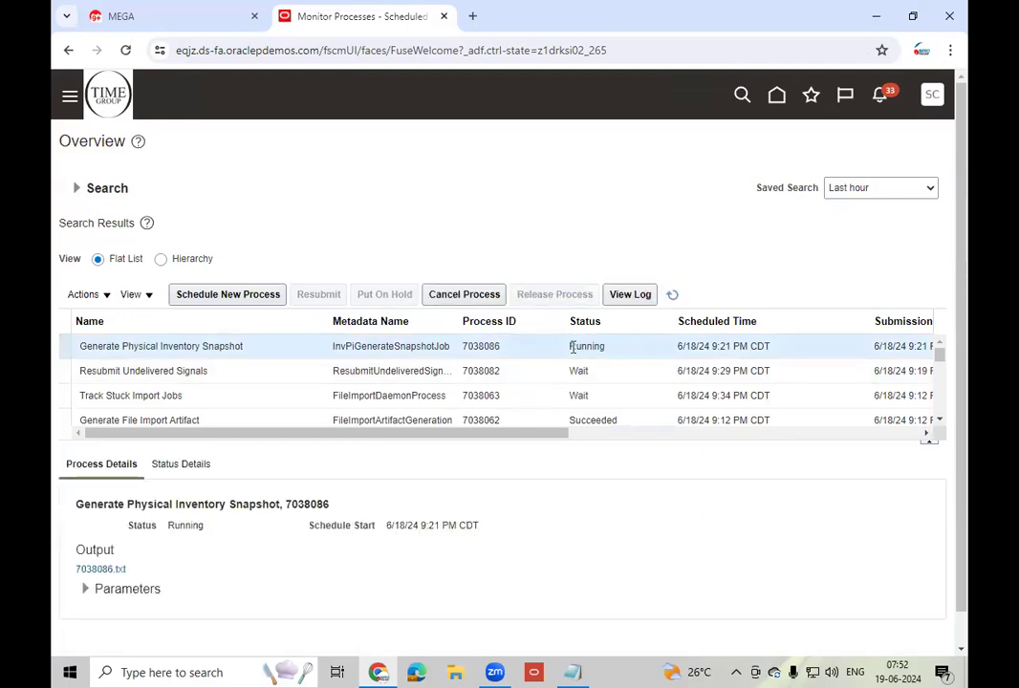
left_click(673, 295)
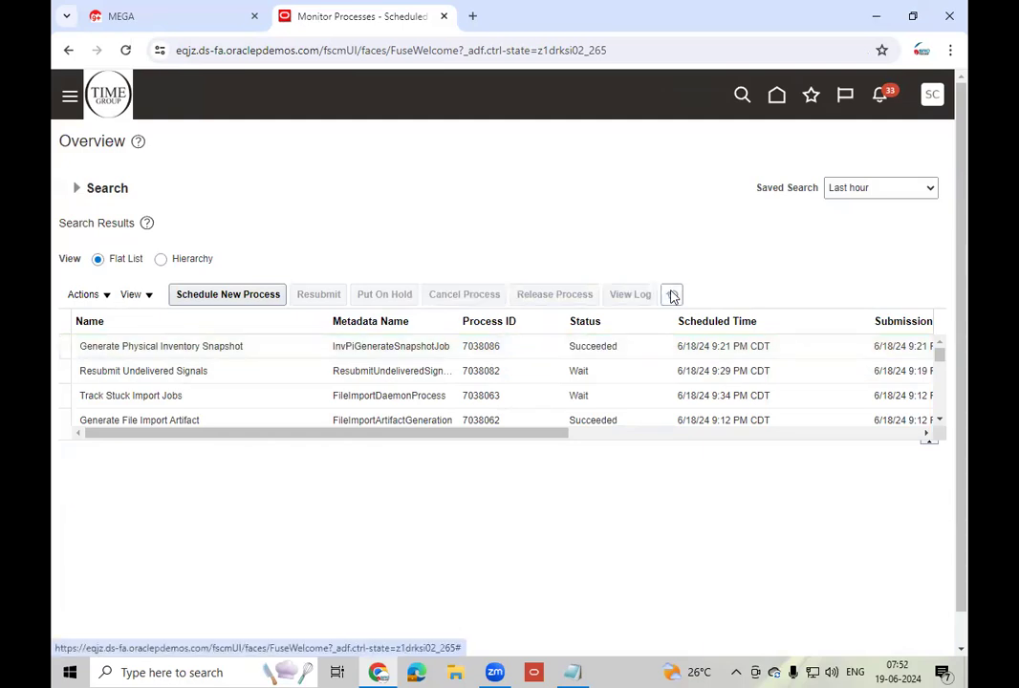
left_click(630, 341)
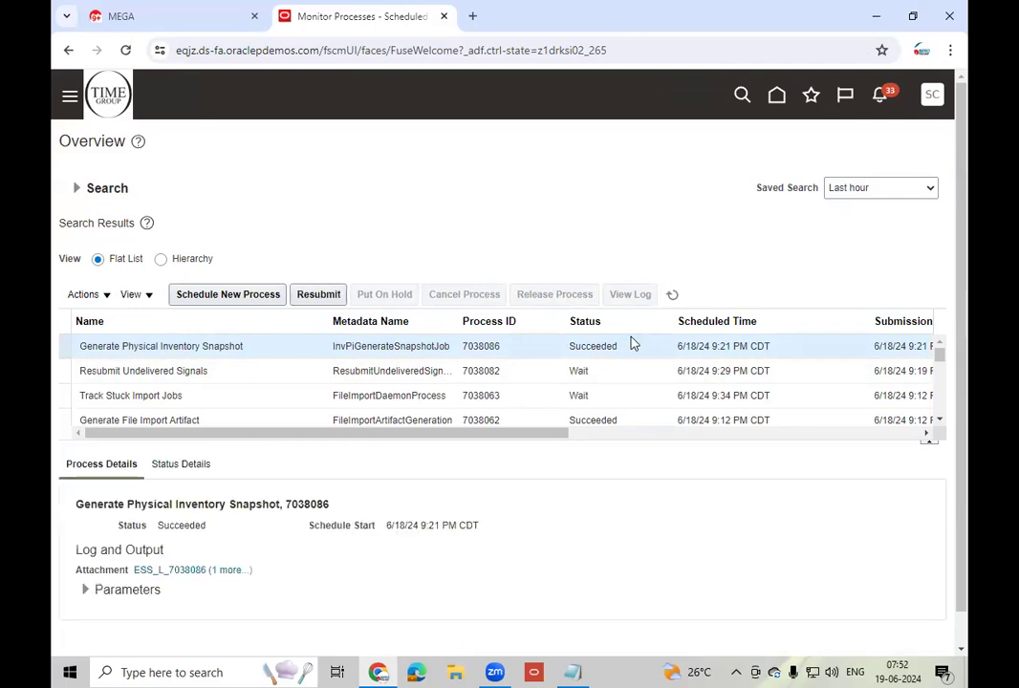
Open the snapshot process's output attachment 7038086.txt, review its module name, and close the file
left_click(234, 571)
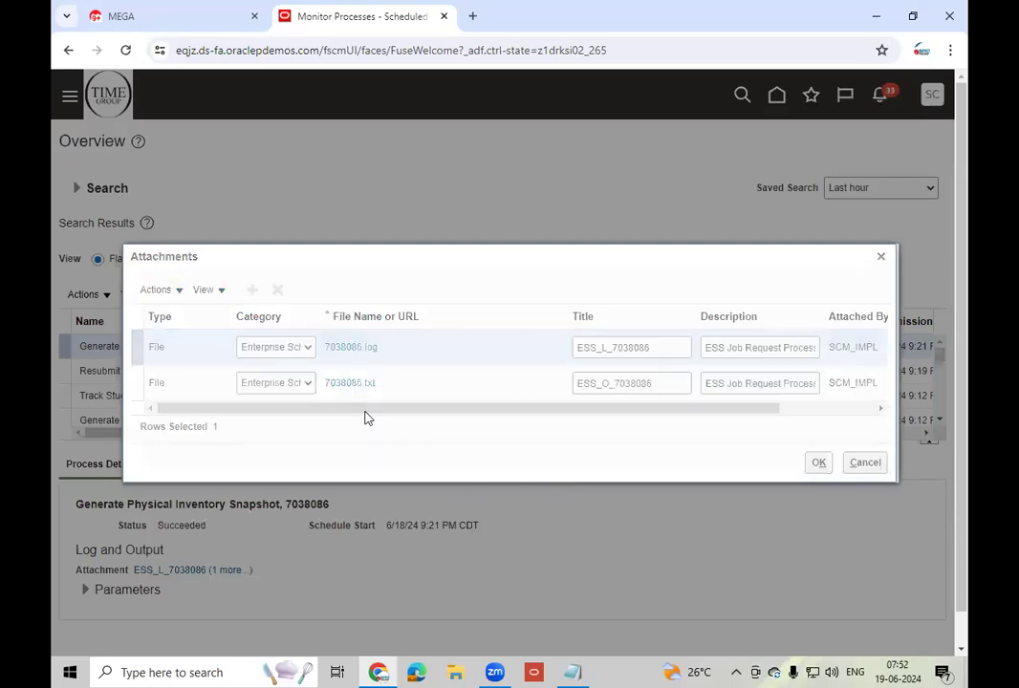
left_click(350, 383)
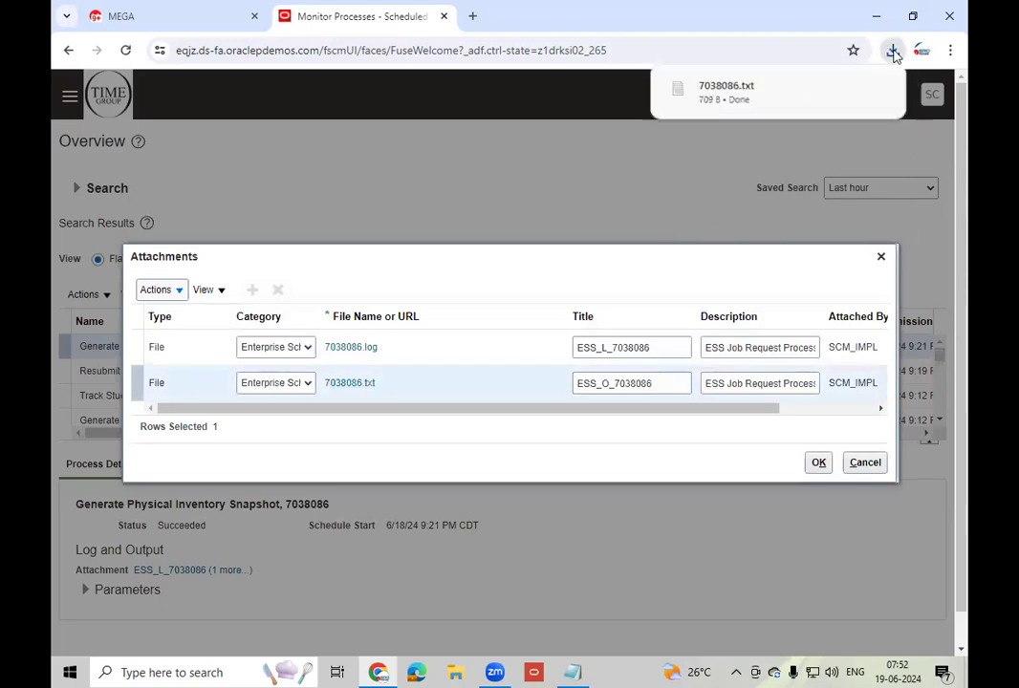
left_click(778, 87)
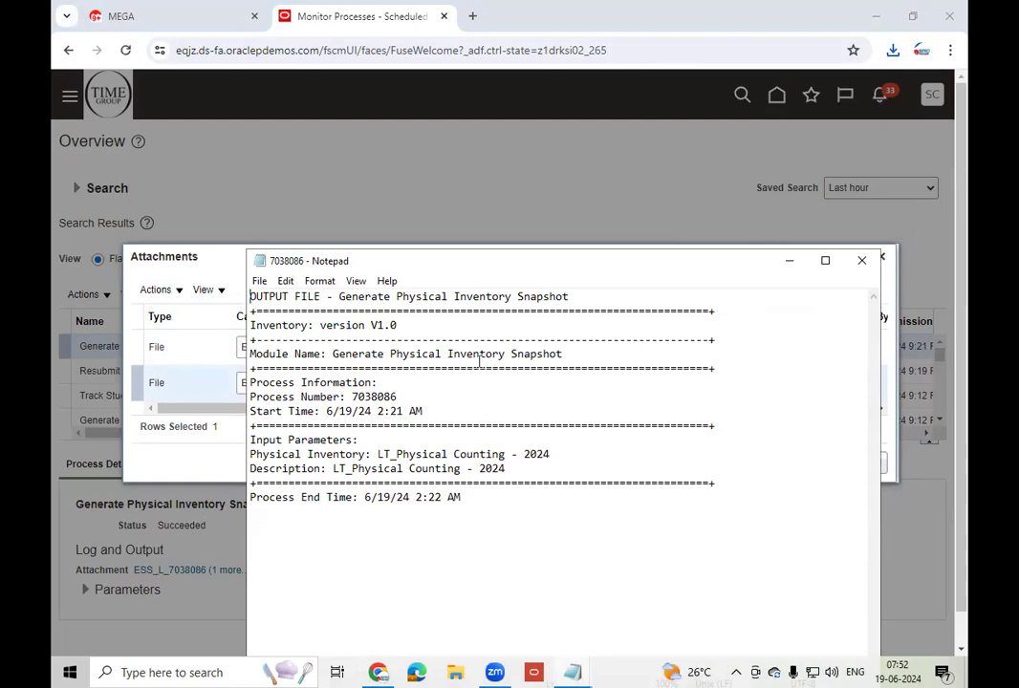
left_click_drag(332, 354, 564, 354)
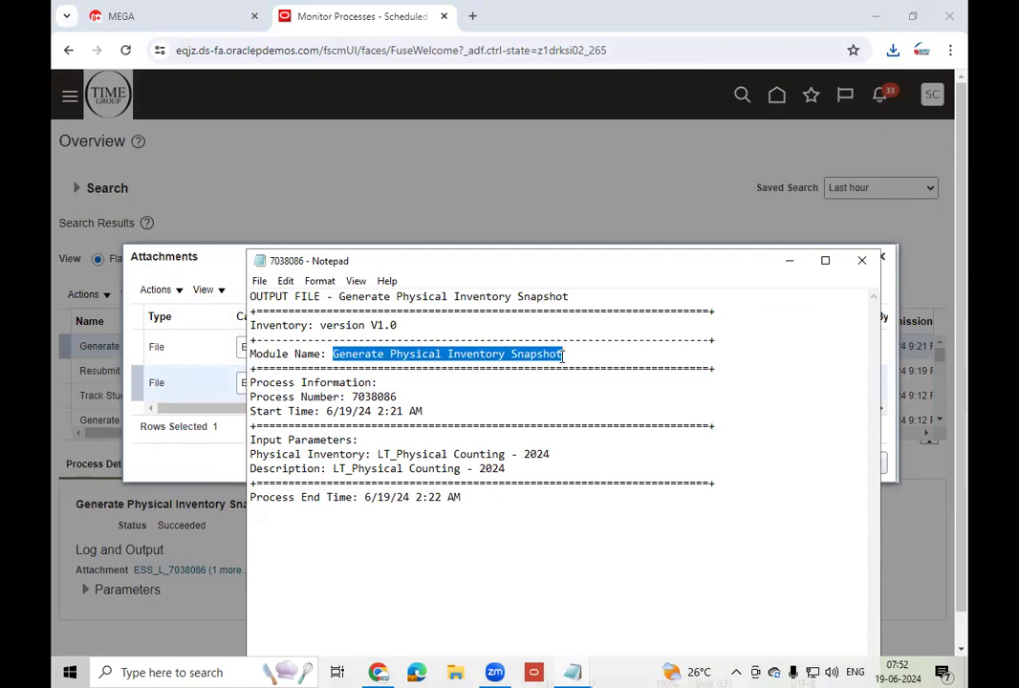
left_click(860, 264)
Open the snapshot process's log attachment 7038086.log, read through it, and close both the file and the attachments list
left_click(355, 348)
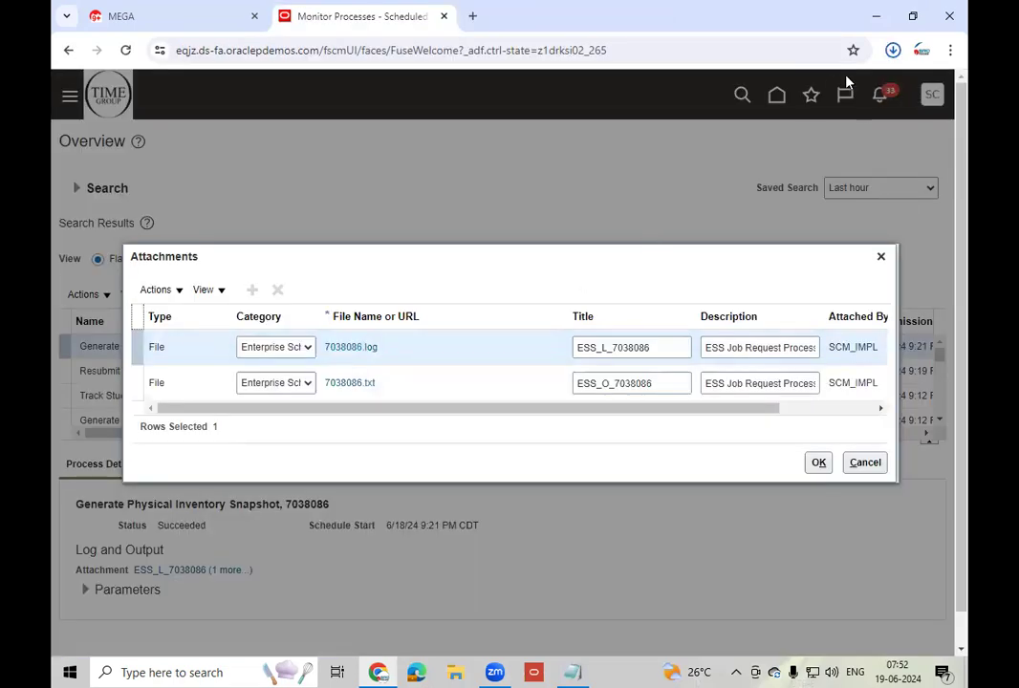
left_click(727, 101)
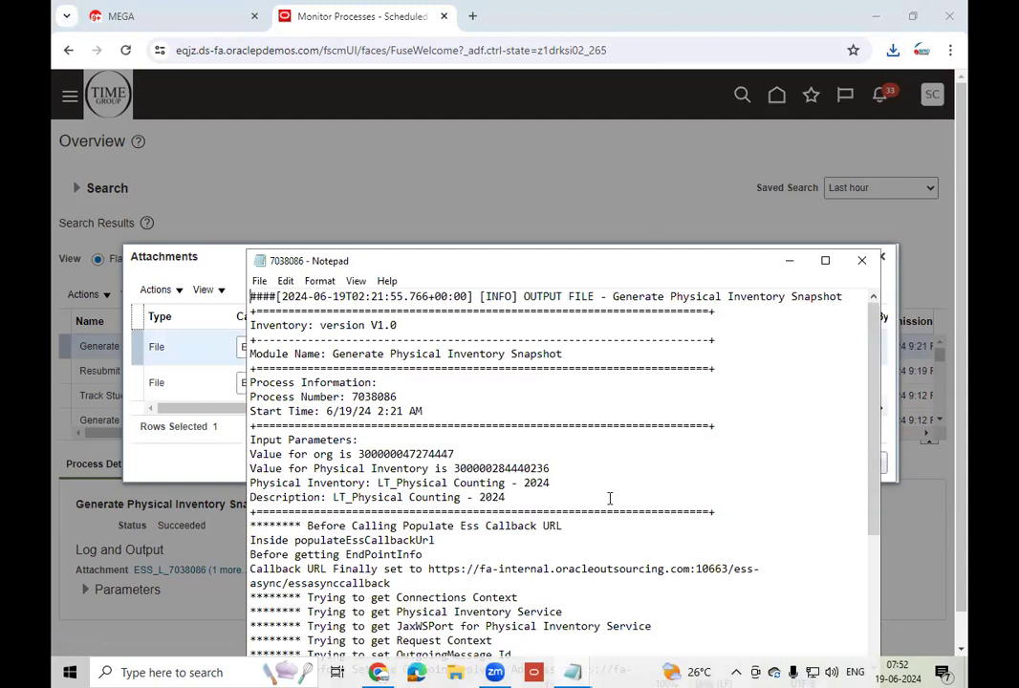
scroll(609, 499, "down", 3)
scroll(609, 498, "down", 2)
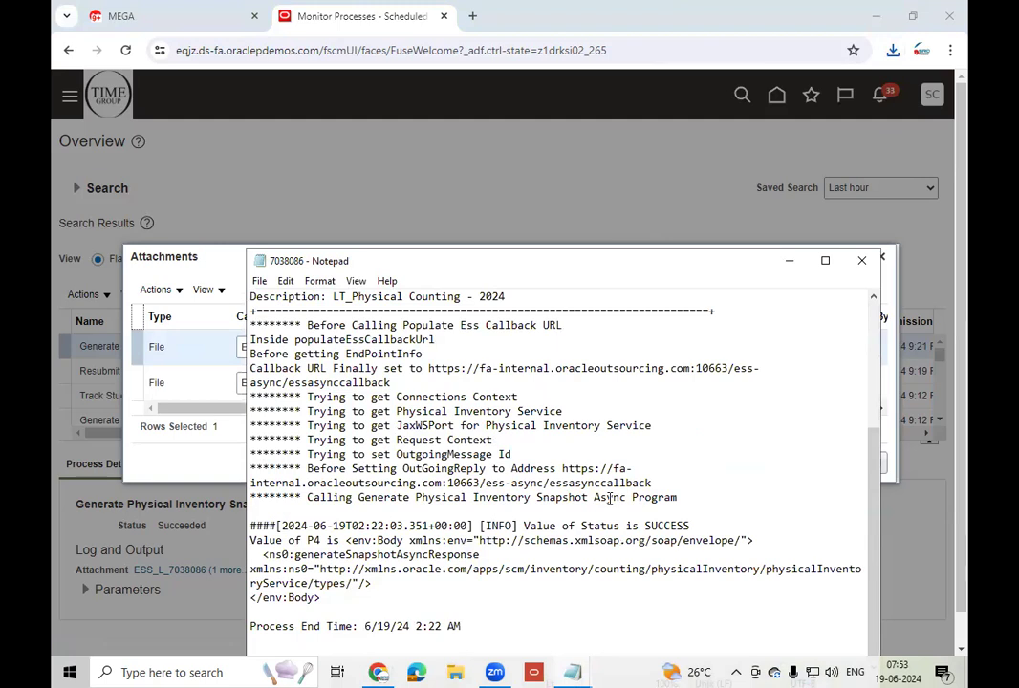
scroll(609, 499, "up", 4)
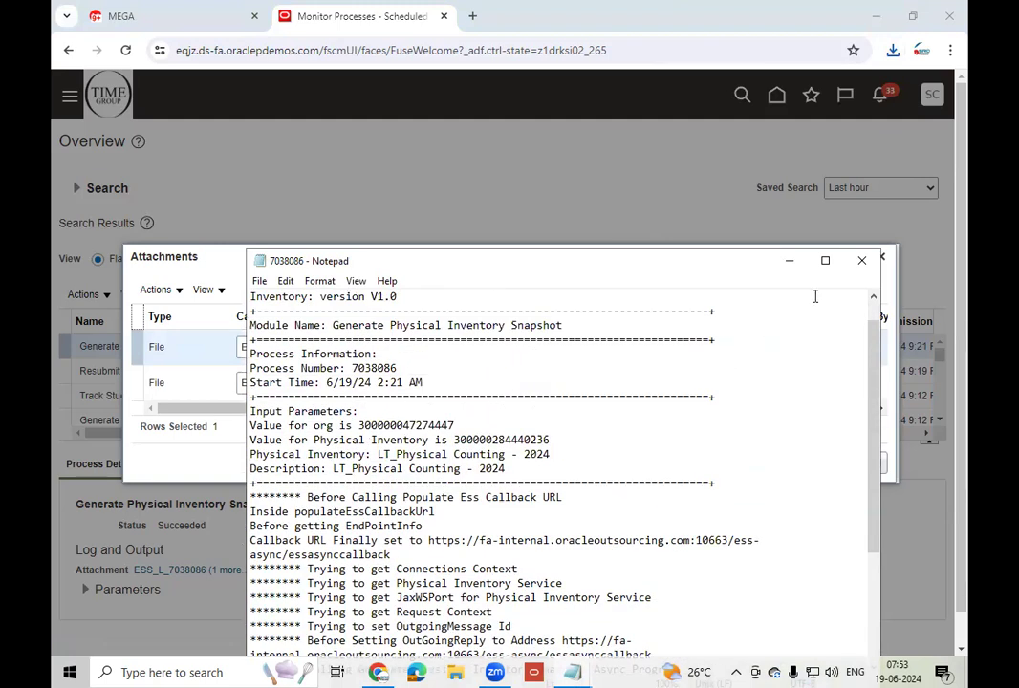
left_click(860, 263)
left_click(880, 258)
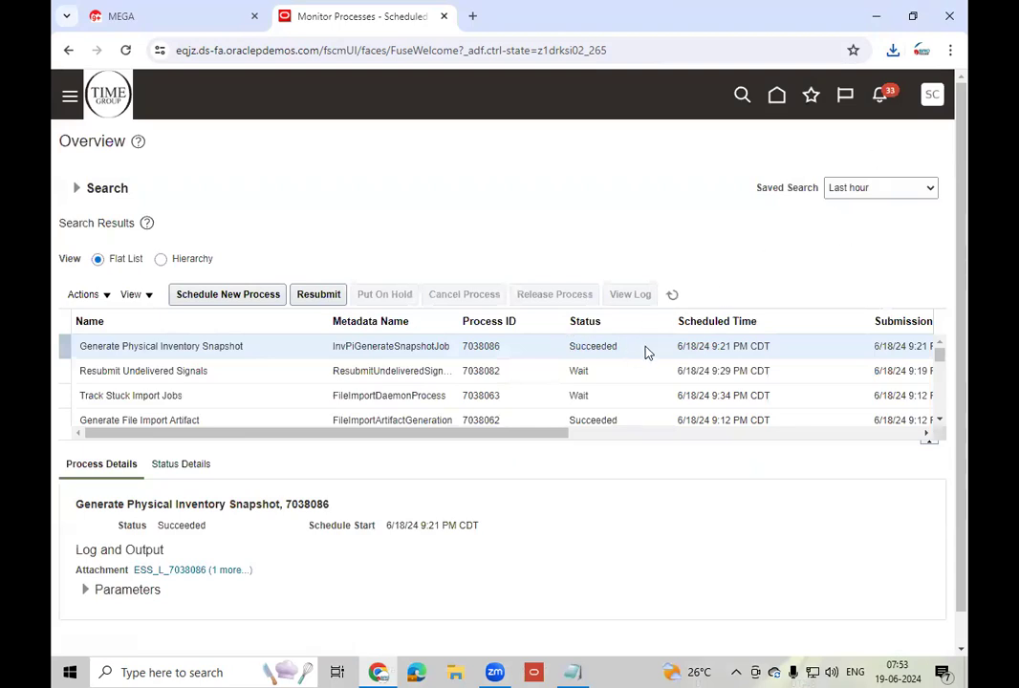
Return to Inventory Management under Supply Chain Execution and open the Manage Physical Inventories task
left_click(776, 96)
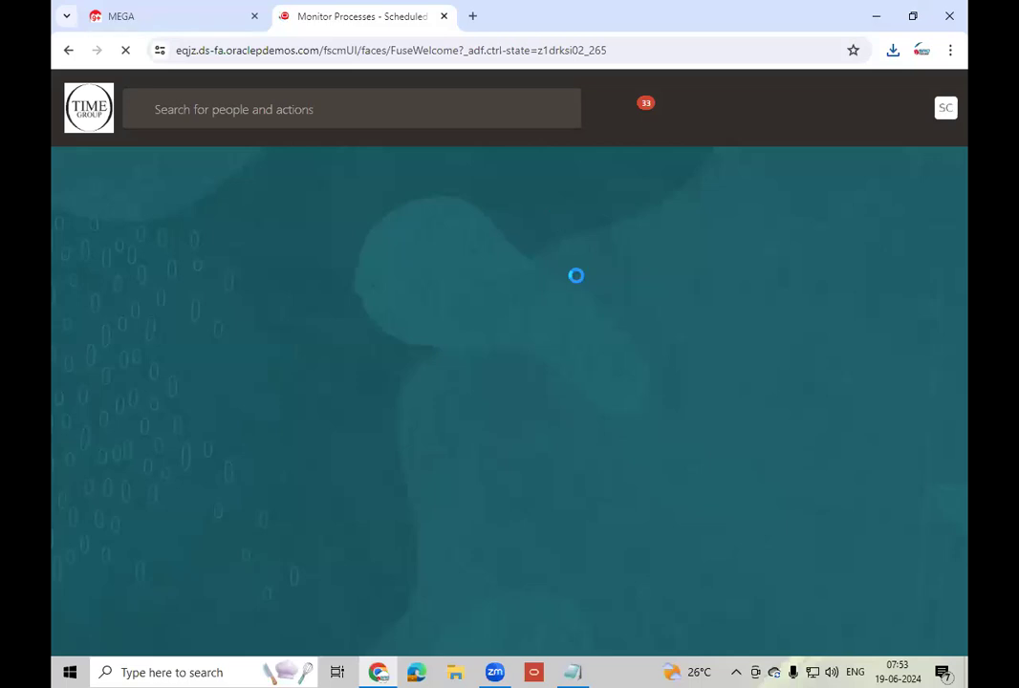
left_click(166, 262)
left_click(167, 262)
left_click(166, 262)
left_click(166, 262)
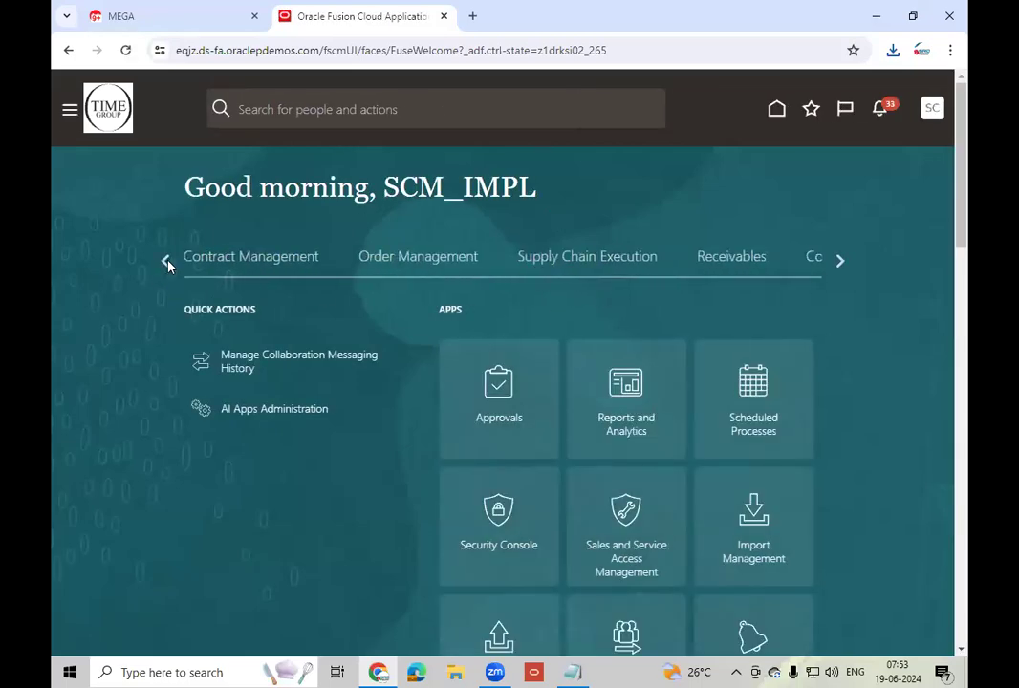
left_click(580, 260)
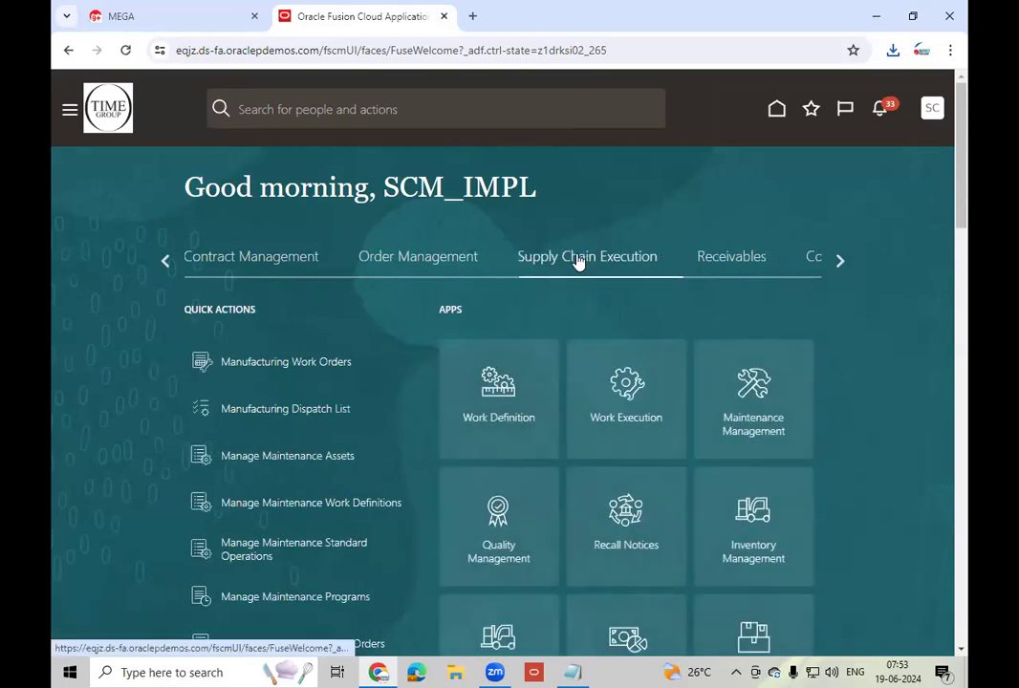
left_click(761, 557)
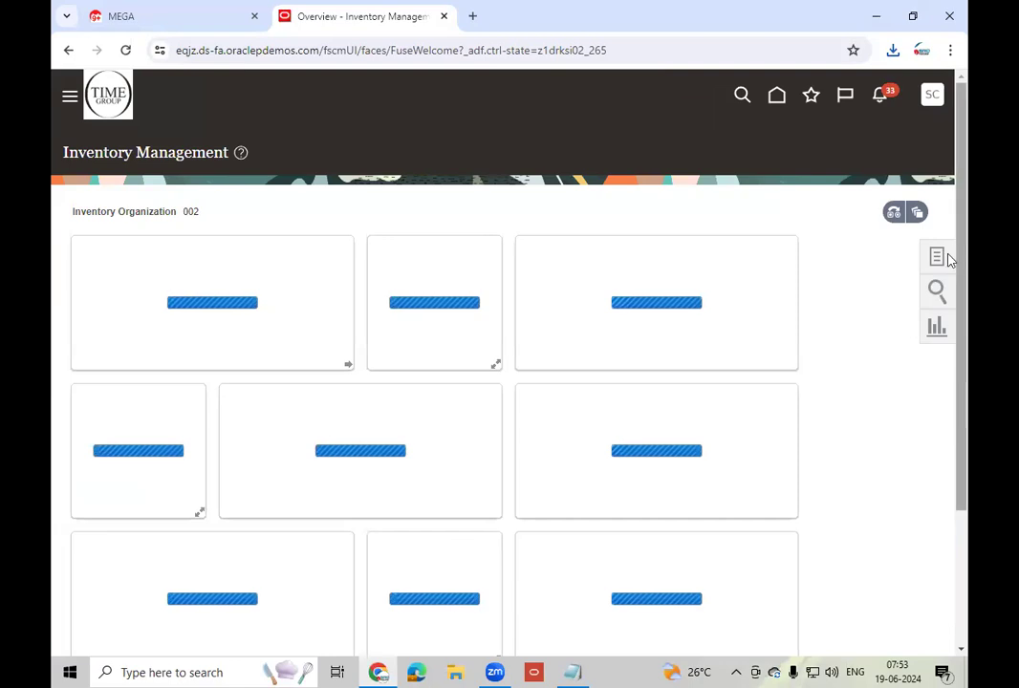
left_click(937, 258)
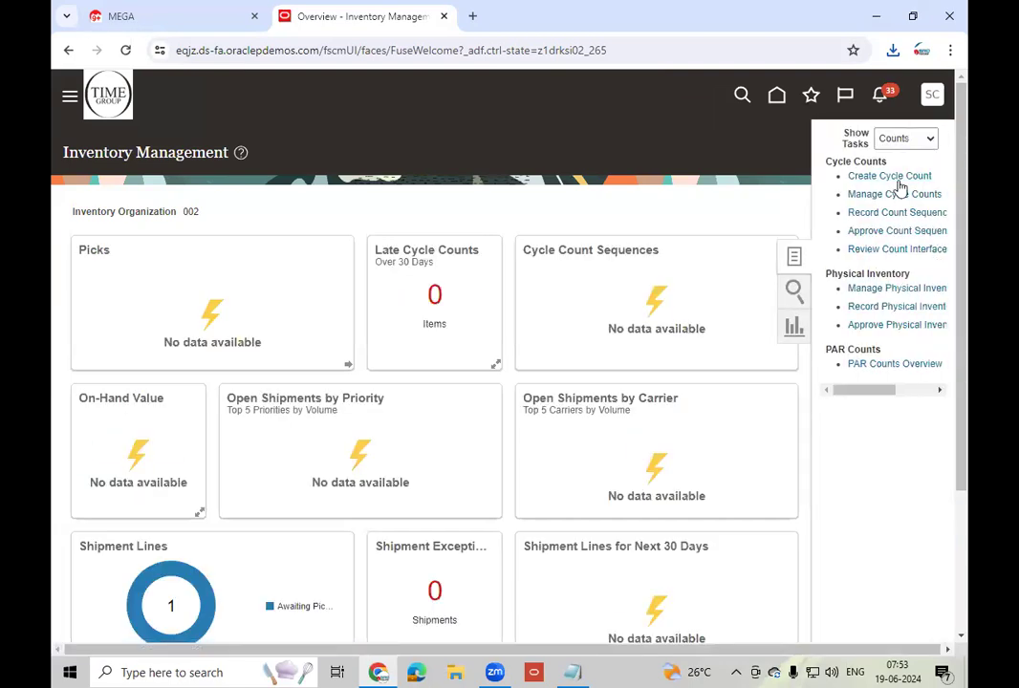
left_click(904, 289)
Try searching for physical inventories with the name equal to LT_ and with the name equal to LT
left_click(363, 265)
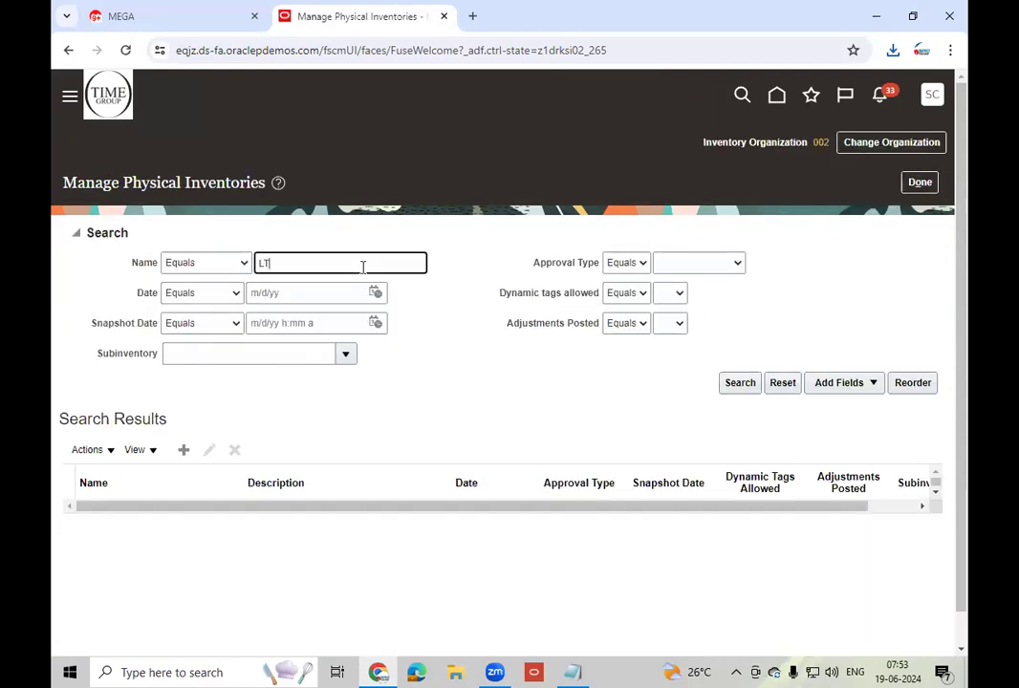
left_click(744, 386)
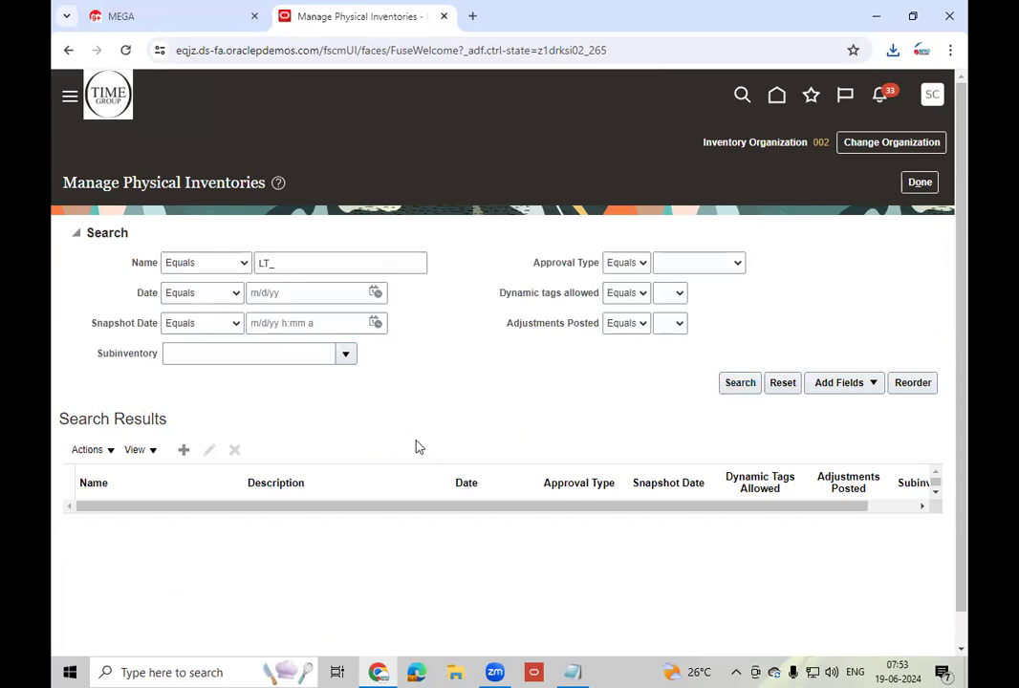
left_click(314, 264)
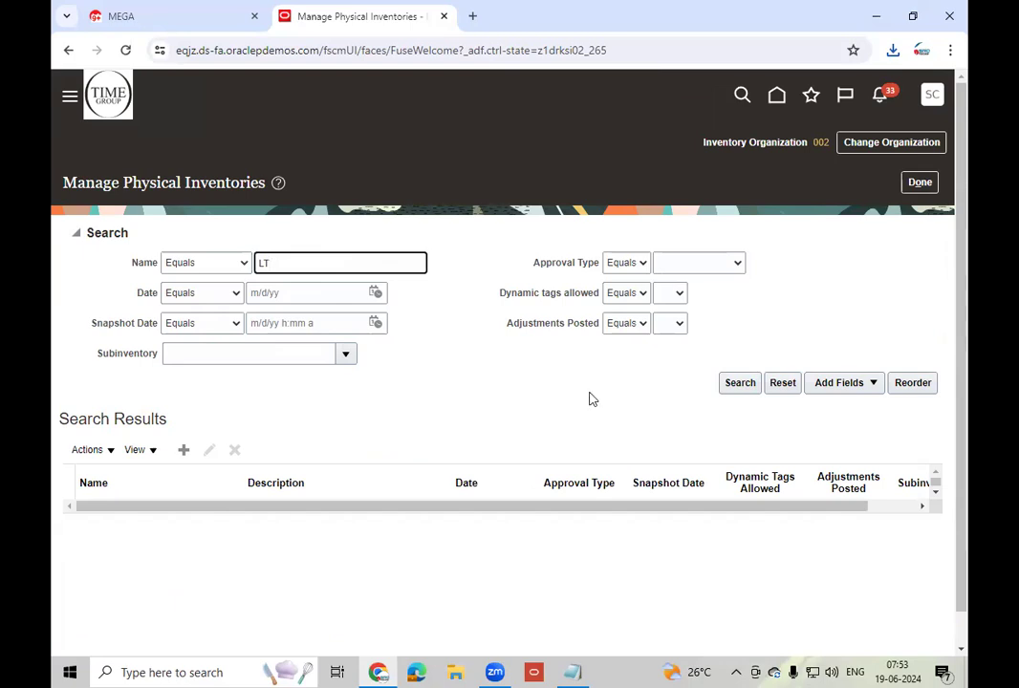
left_click(739, 383)
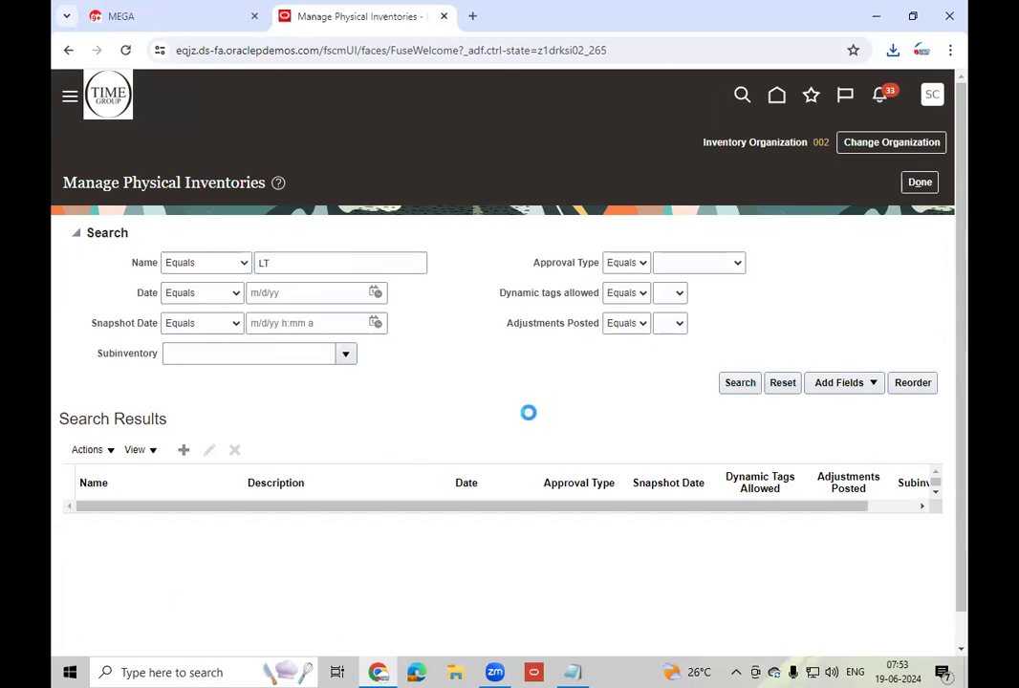
Replace the name criterion, search for LT_Physical Counting - 2024 and check its snapshot date
left_click(305, 268)
double_click(305, 267)
key("BackSpace")
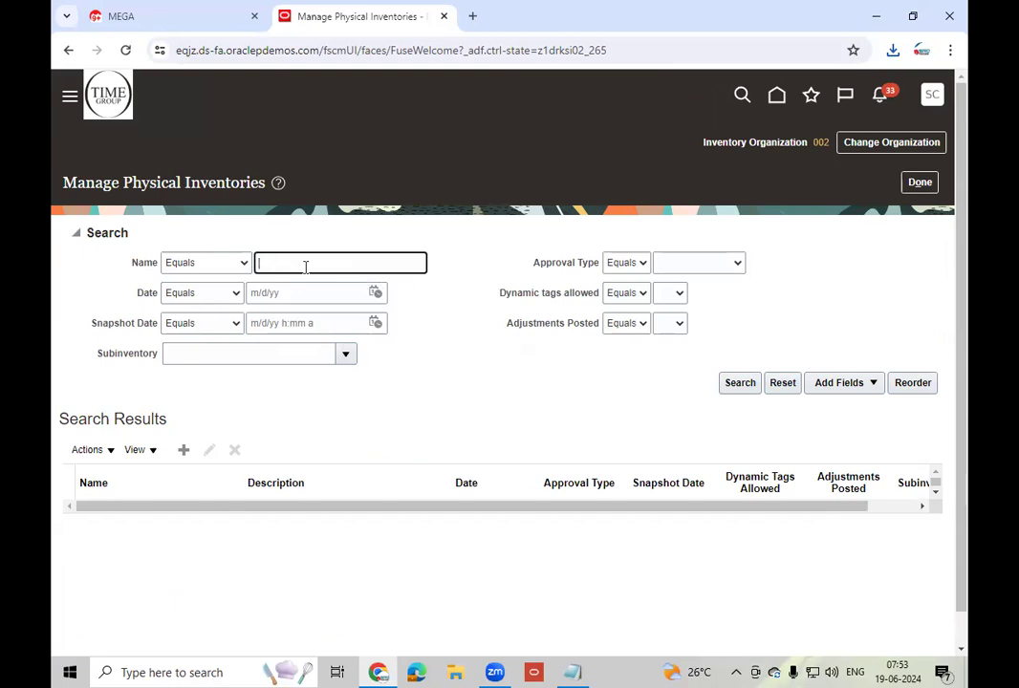
left_click(733, 385)
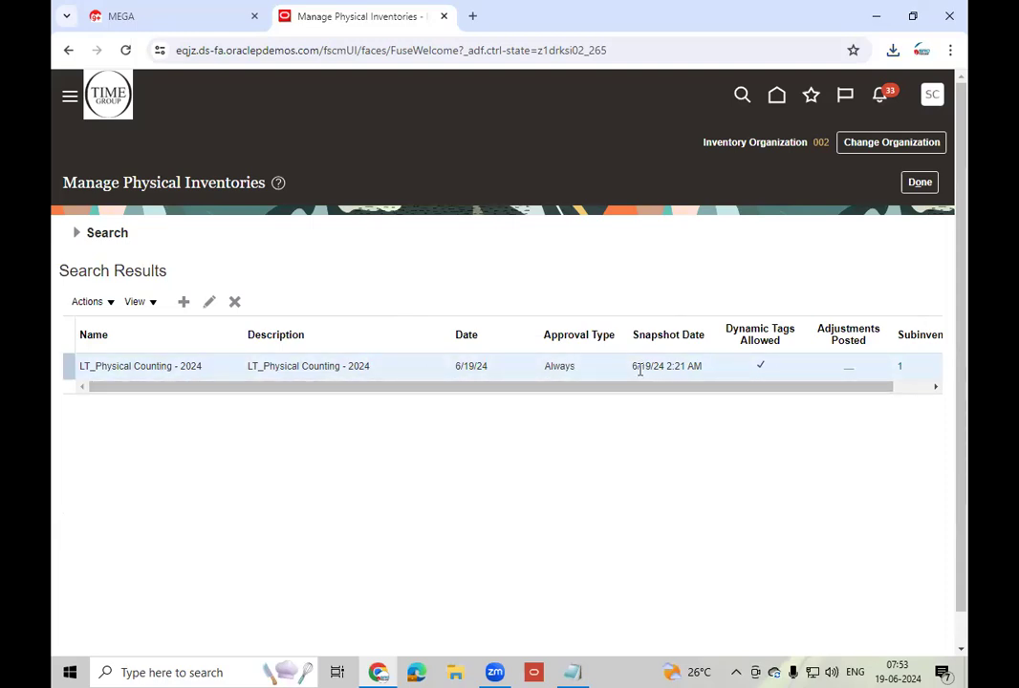
left_click_drag(630, 373, 680, 372)
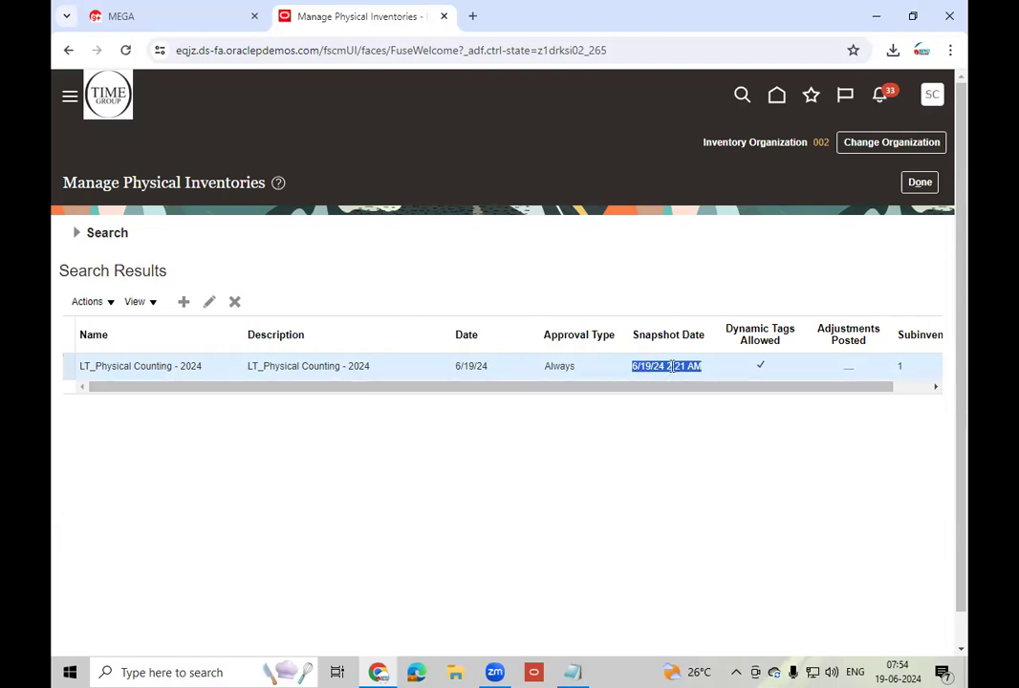
left_click(653, 475)
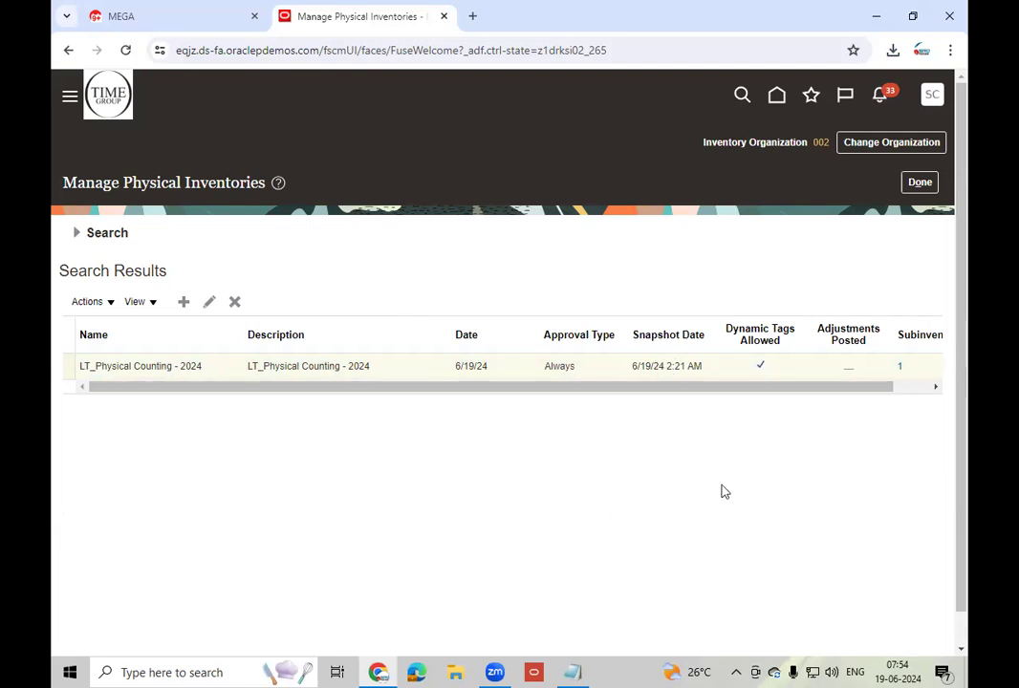
Generate the physical inventory tags for LT_Physical Counting - 2024 and dismiss the submission message
left_click(765, 393)
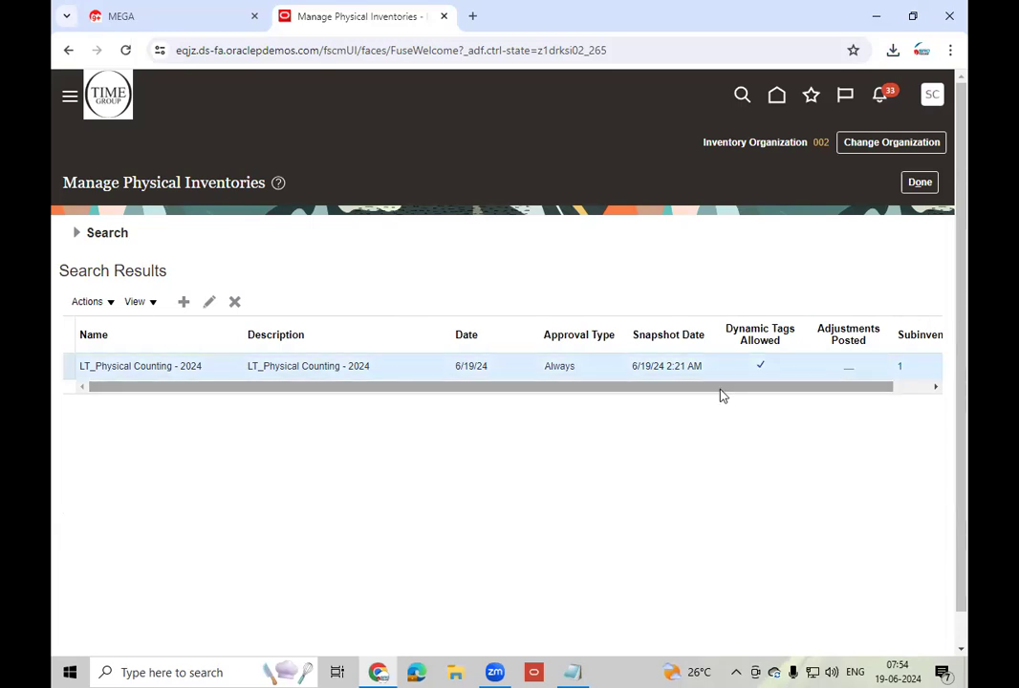
left_click(106, 303)
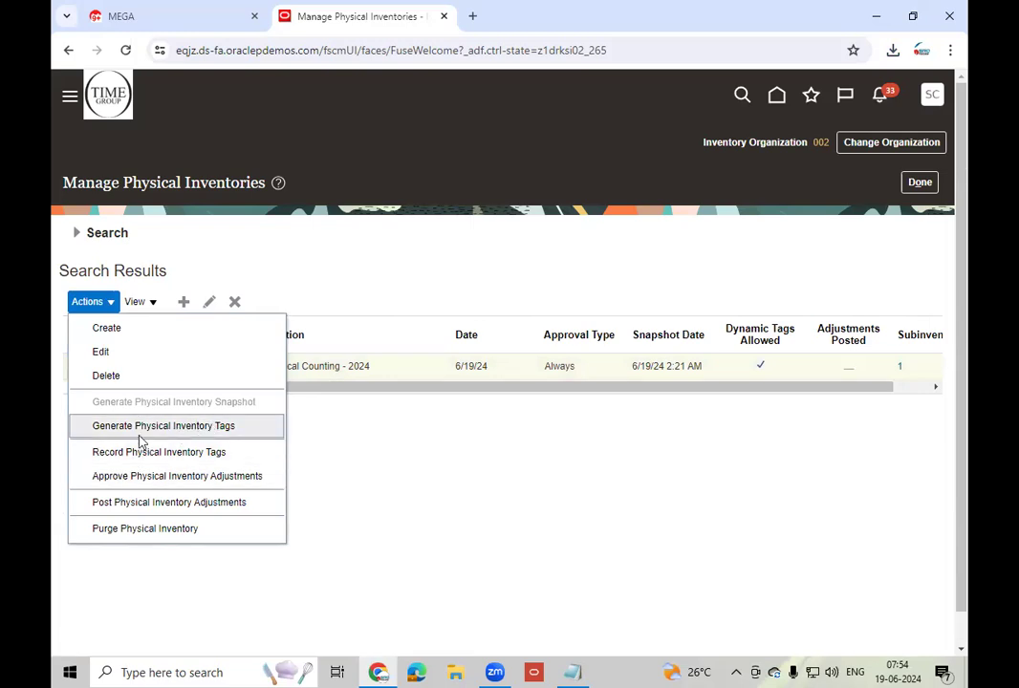
left_click(212, 433)
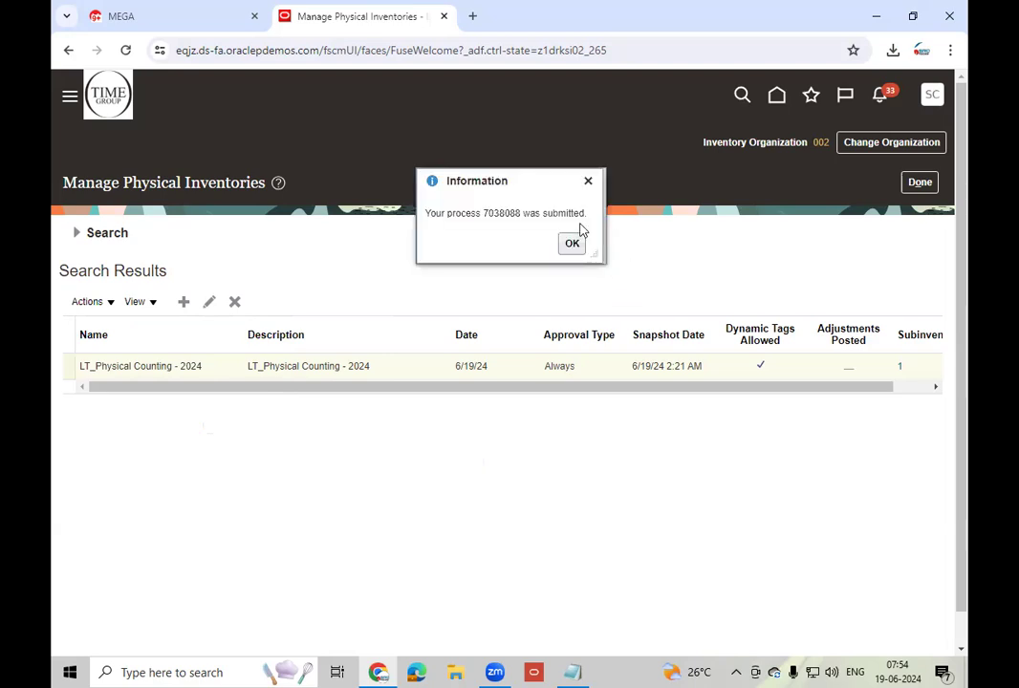
left_click(572, 245)
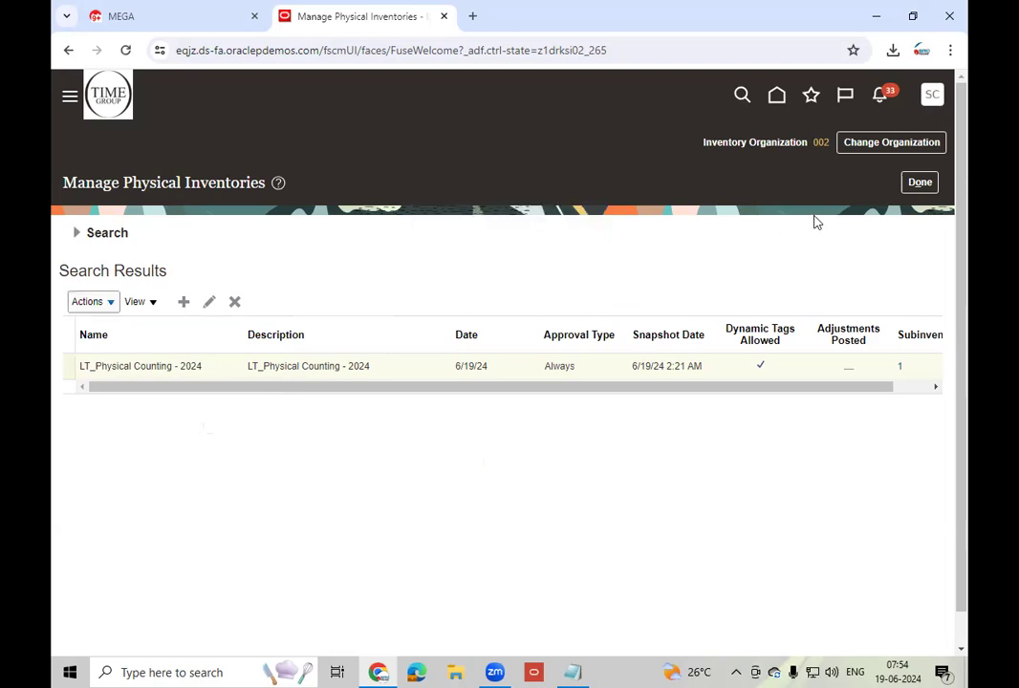
Leave Manage Physical Inventories and open Scheduled Processes under Tools
left_click(918, 183)
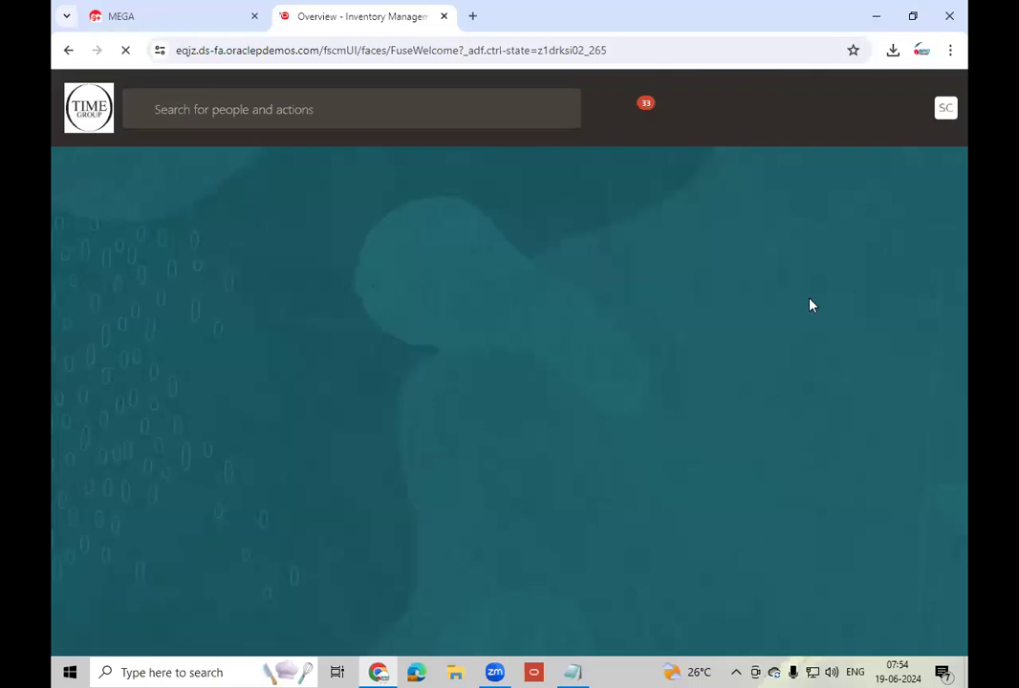
left_click(839, 264)
left_click(839, 263)
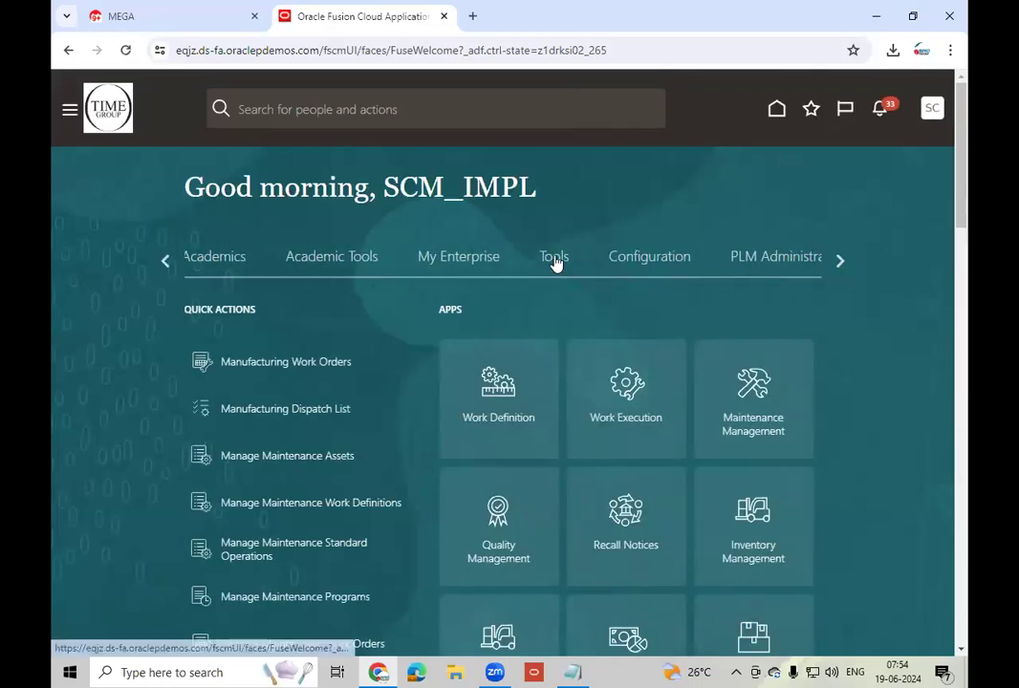
left_click(557, 260)
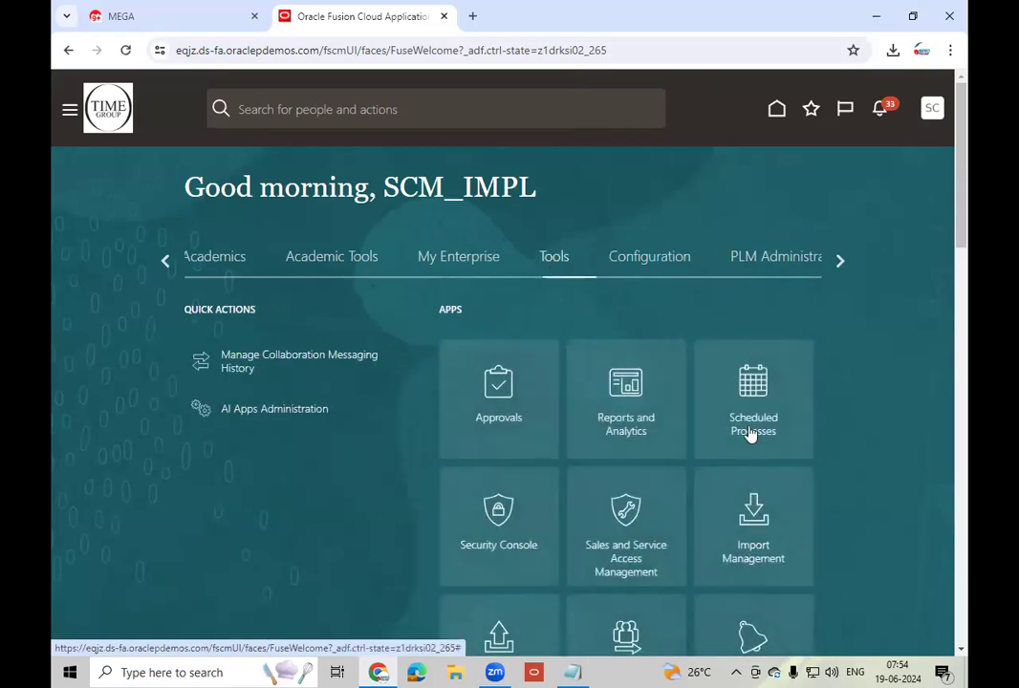
left_click(799, 386)
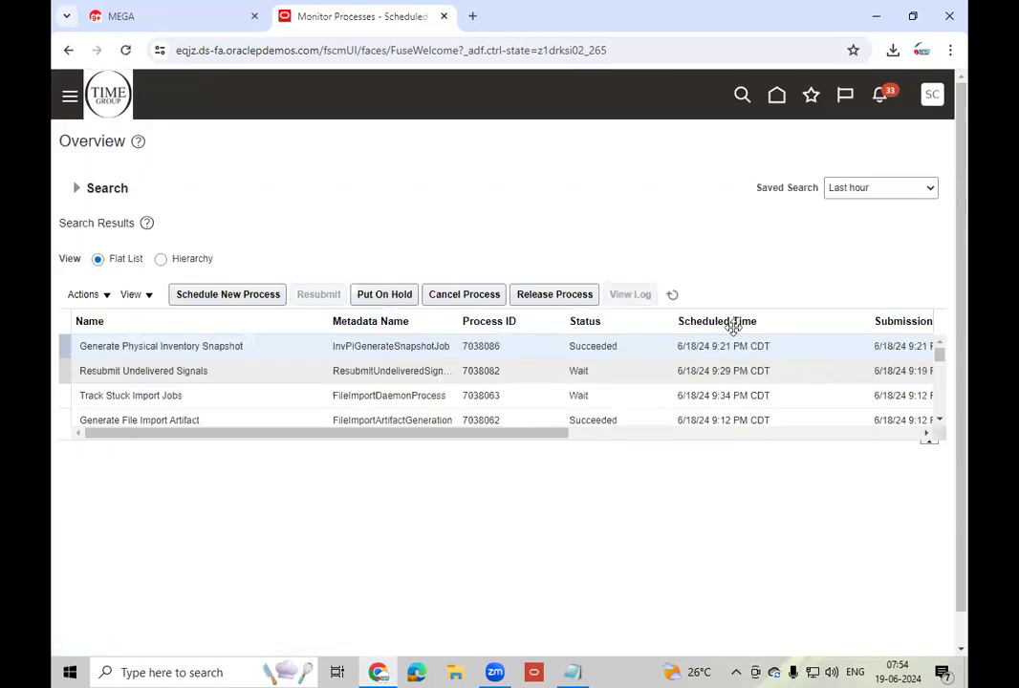
Refresh the process list and check the status of the Generate Physical Inventory Tags process
left_click(678, 300)
left_click(674, 297)
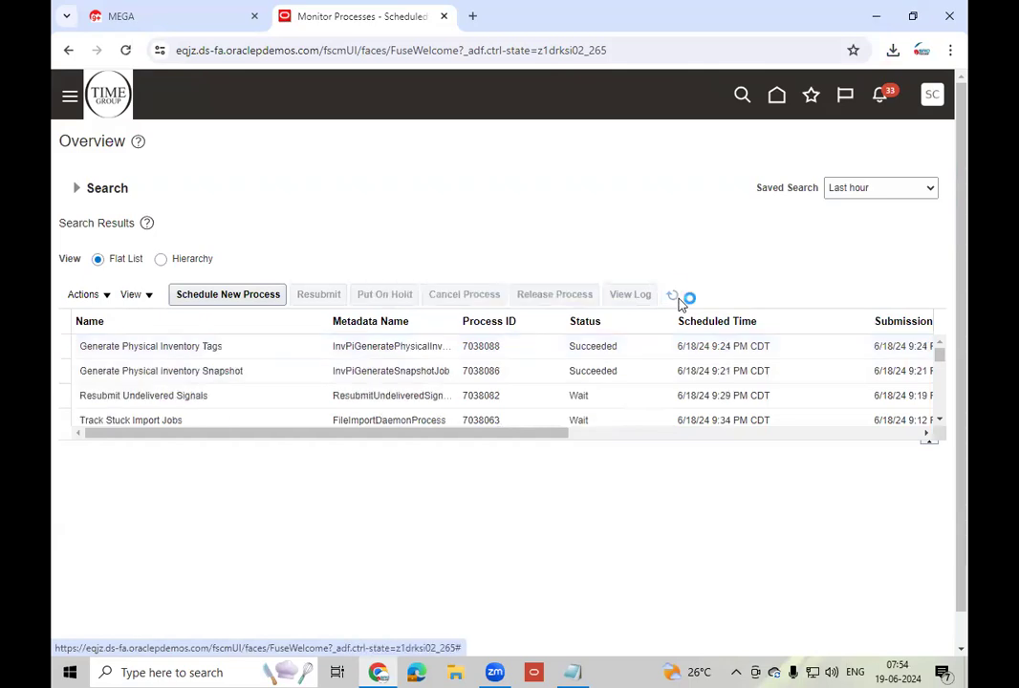
left_click(266, 350)
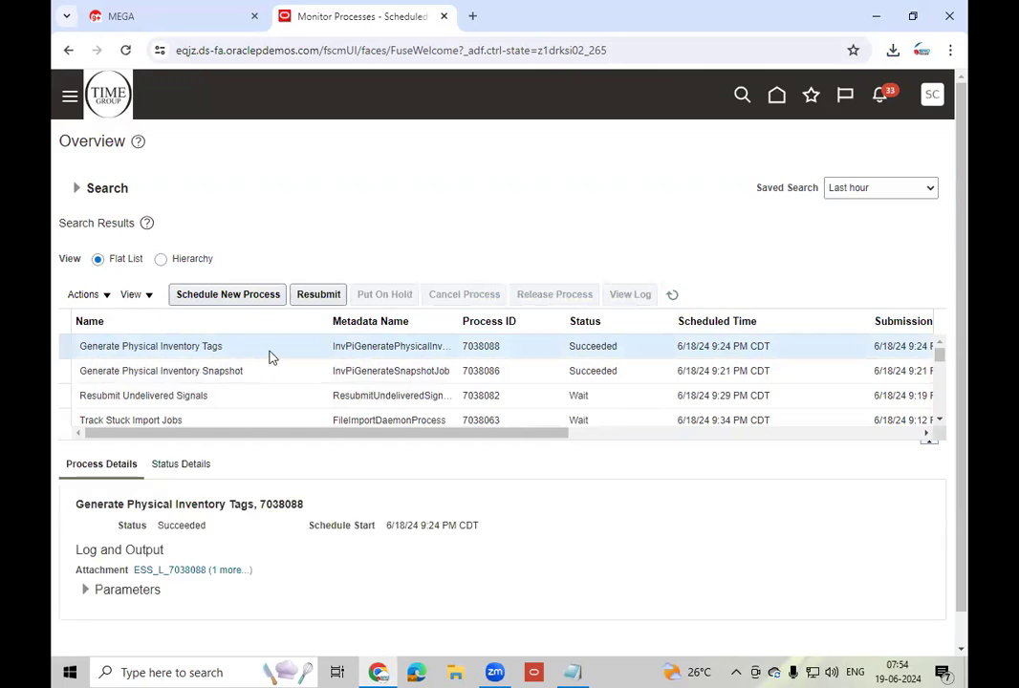
Start a new scheduled process, searching job names for %Tag%List% and choosing Print Physical Inventory Tag Listing Report
left_click(223, 295)
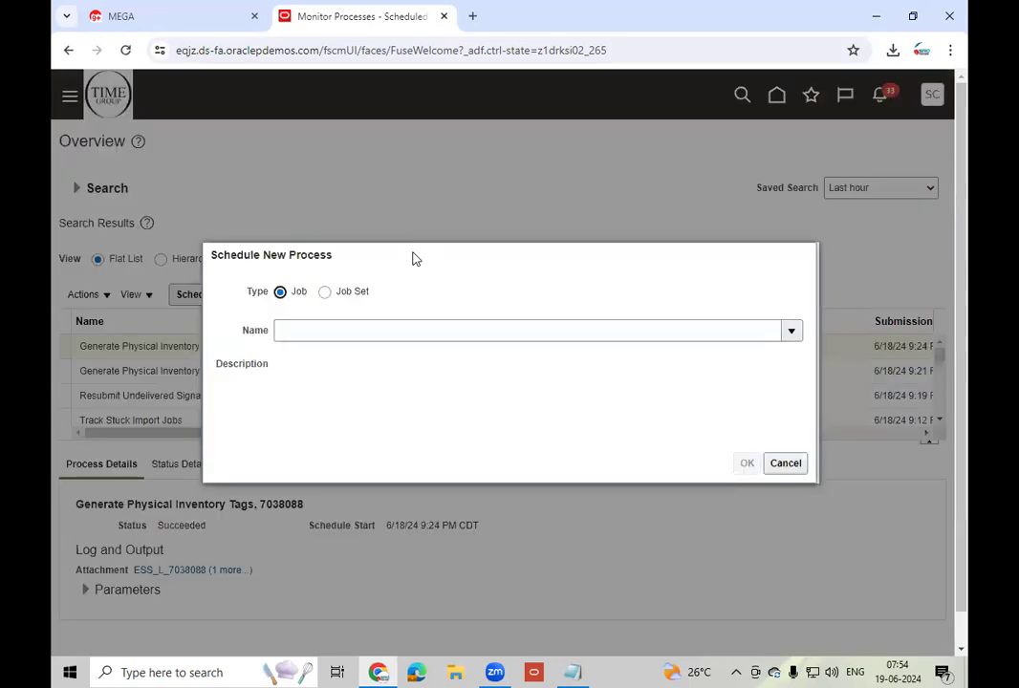
left_click(355, 327)
type("%")
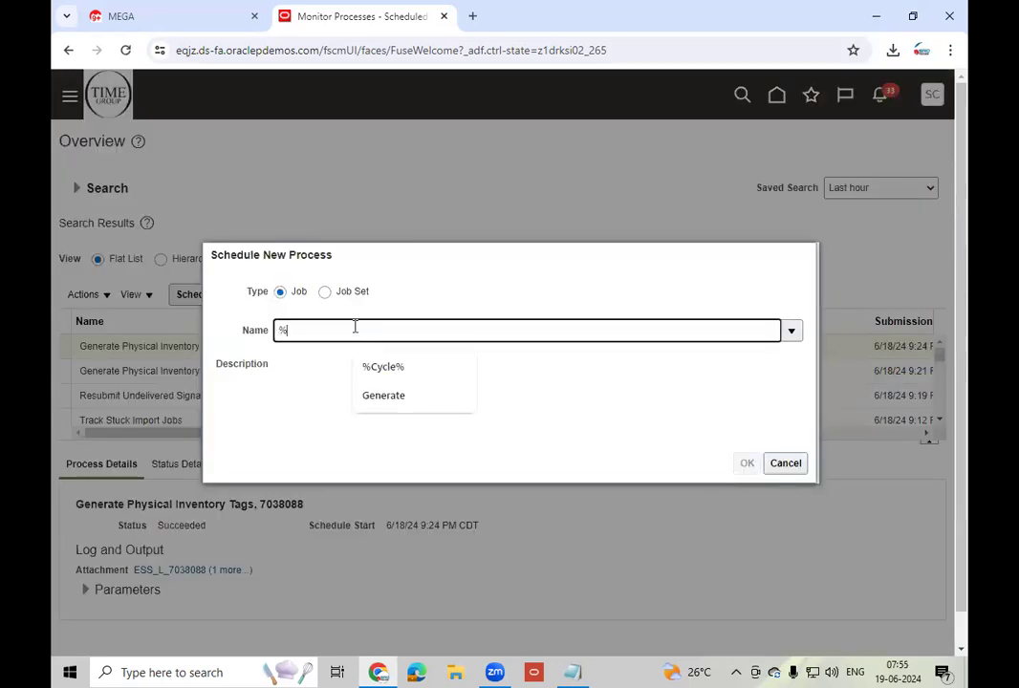
type("Tag")
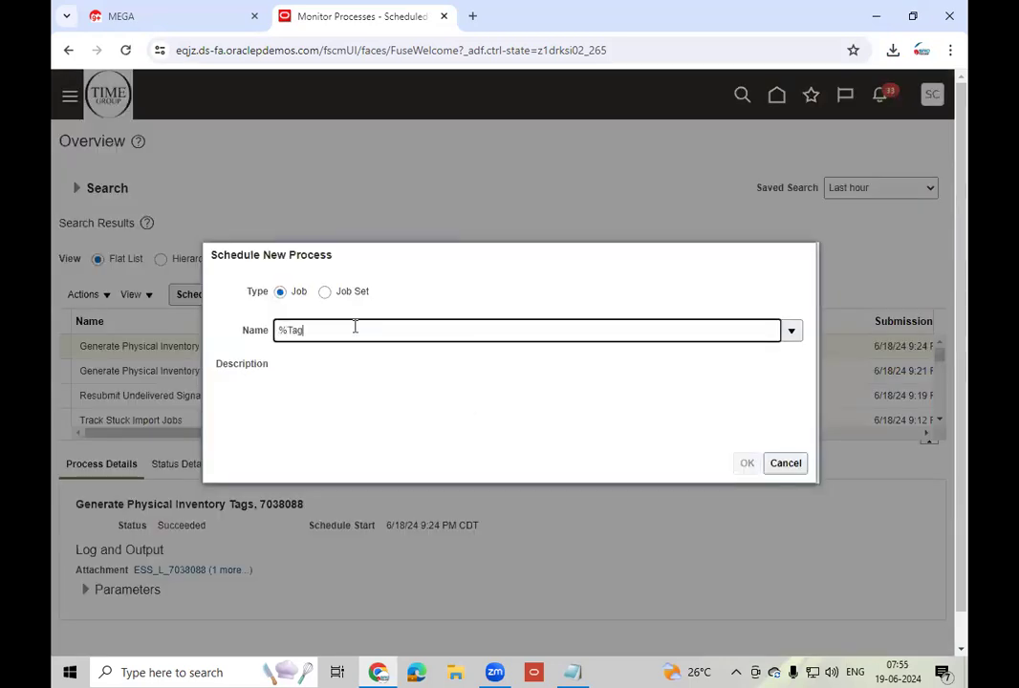
type("%List%")
key("Tab")
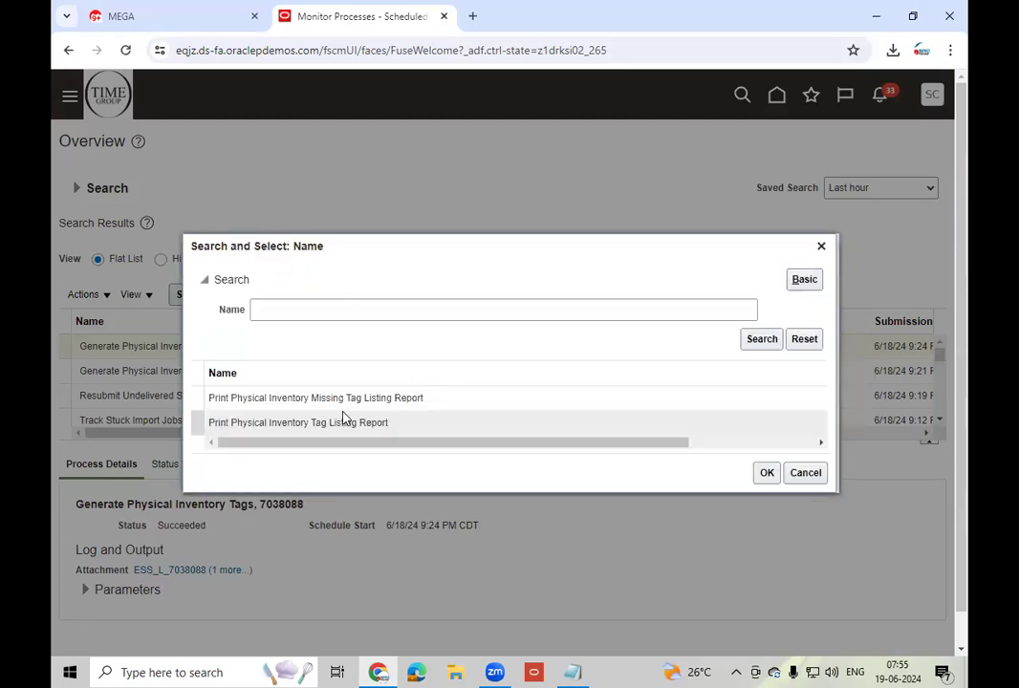
left_click(292, 430)
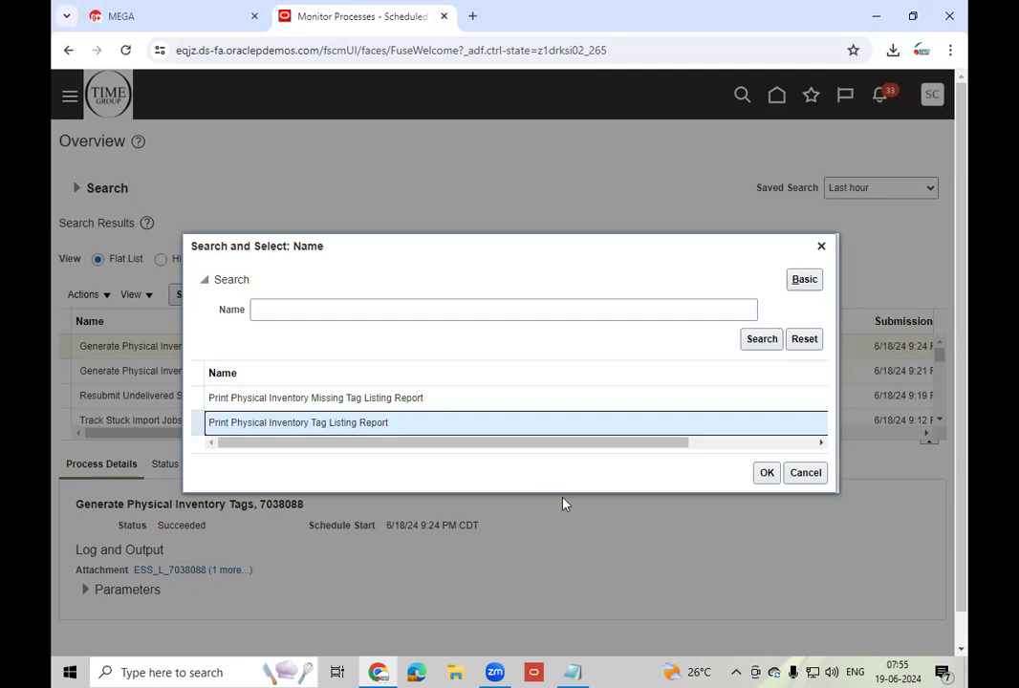
left_click(767, 474)
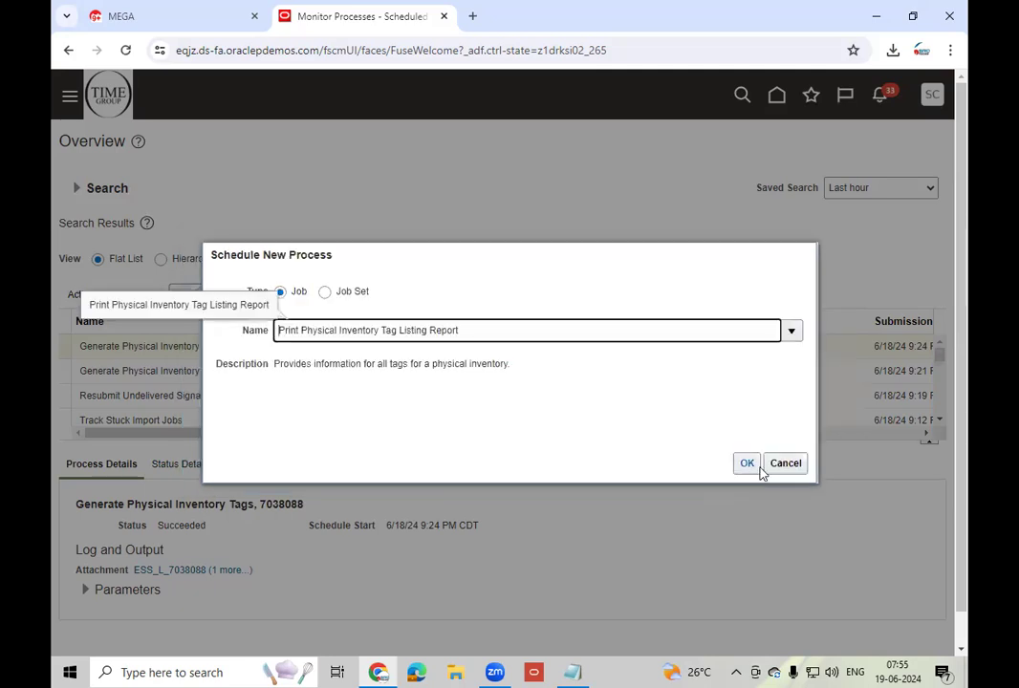
left_click(748, 465)
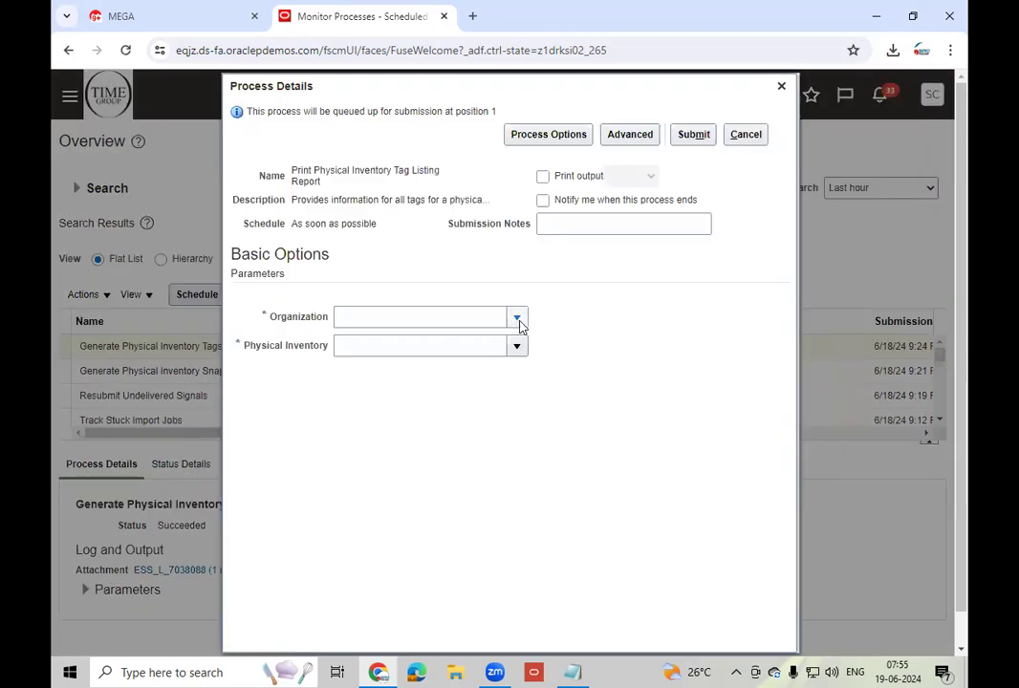
Submit the tag listing report for organization 002 and physical inventory LT_Physical Counting - 2024, and acknowledge the confirmation
left_click(518, 318)
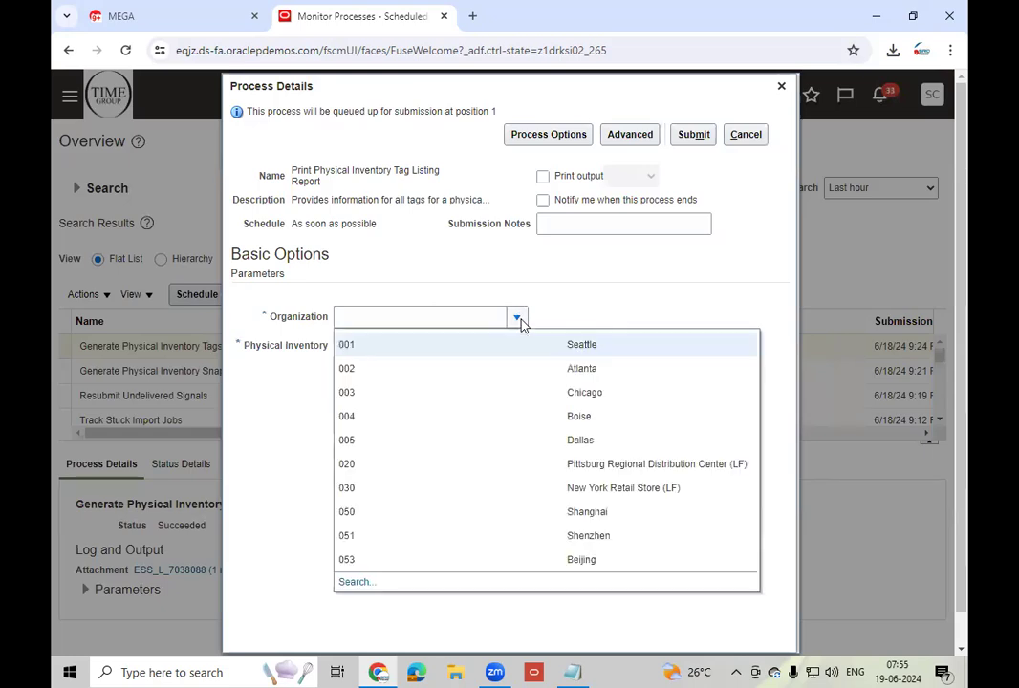
left_click(430, 368)
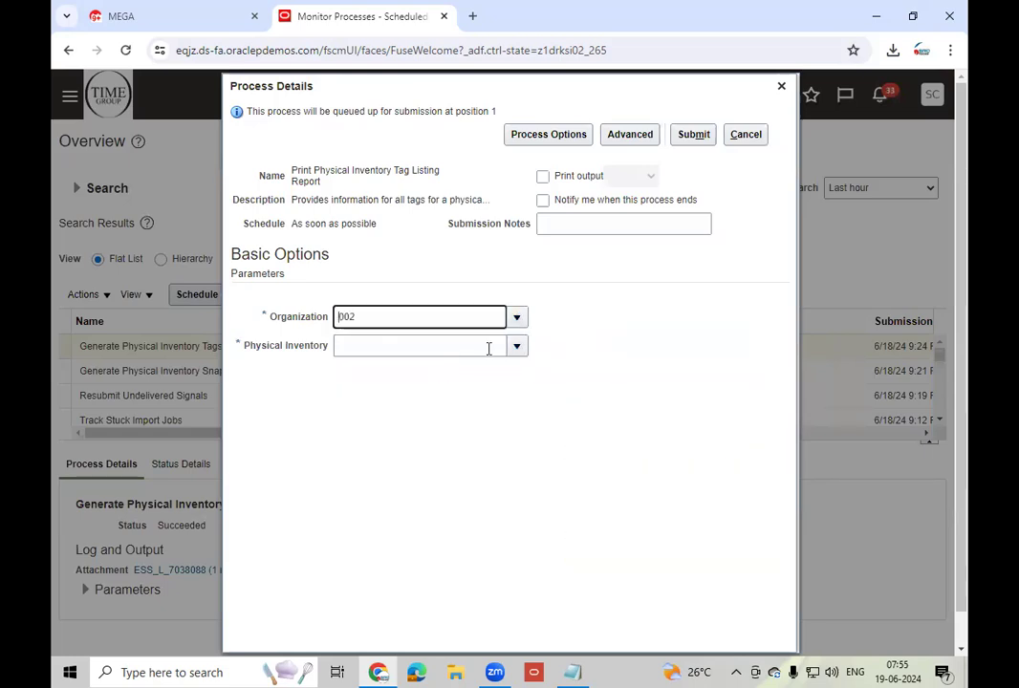
left_click(515, 350)
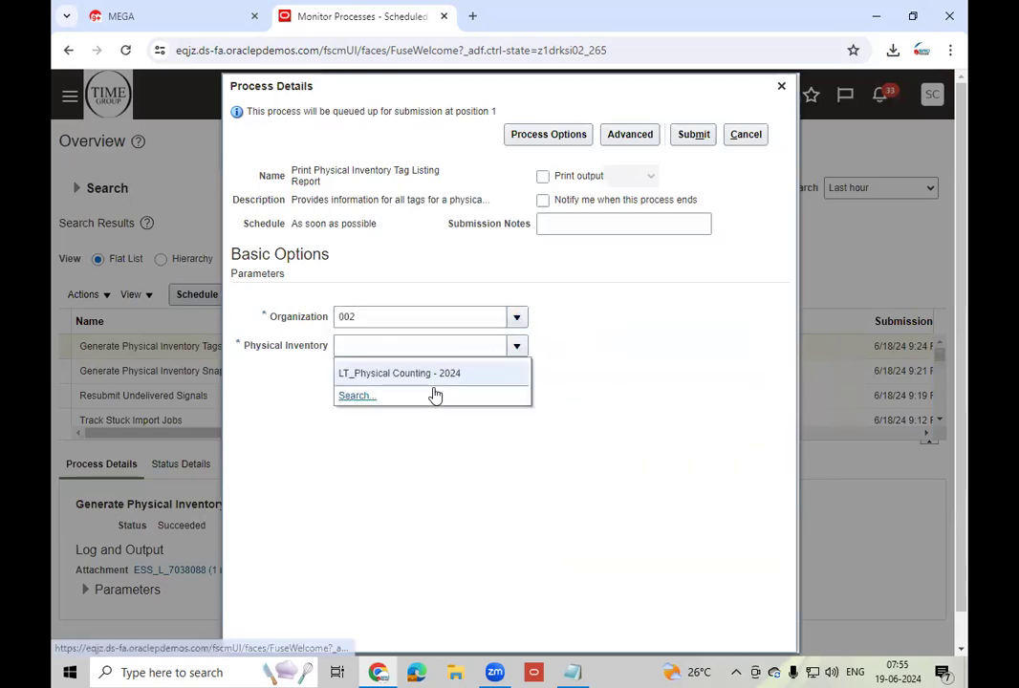
left_click(392, 373)
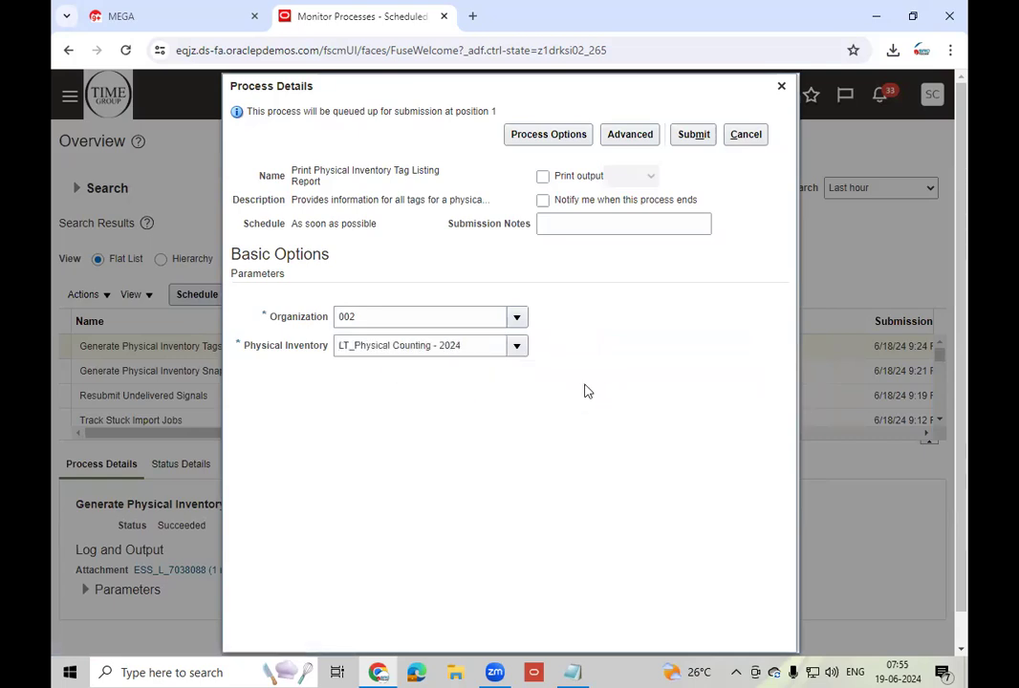
left_click(694, 134)
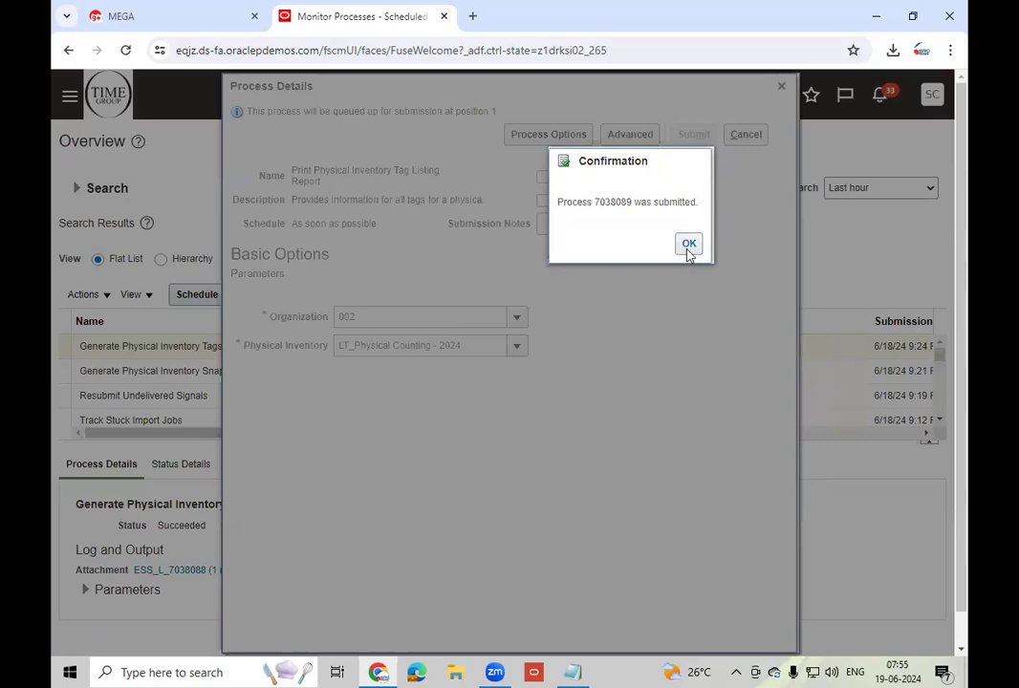
left_click(688, 246)
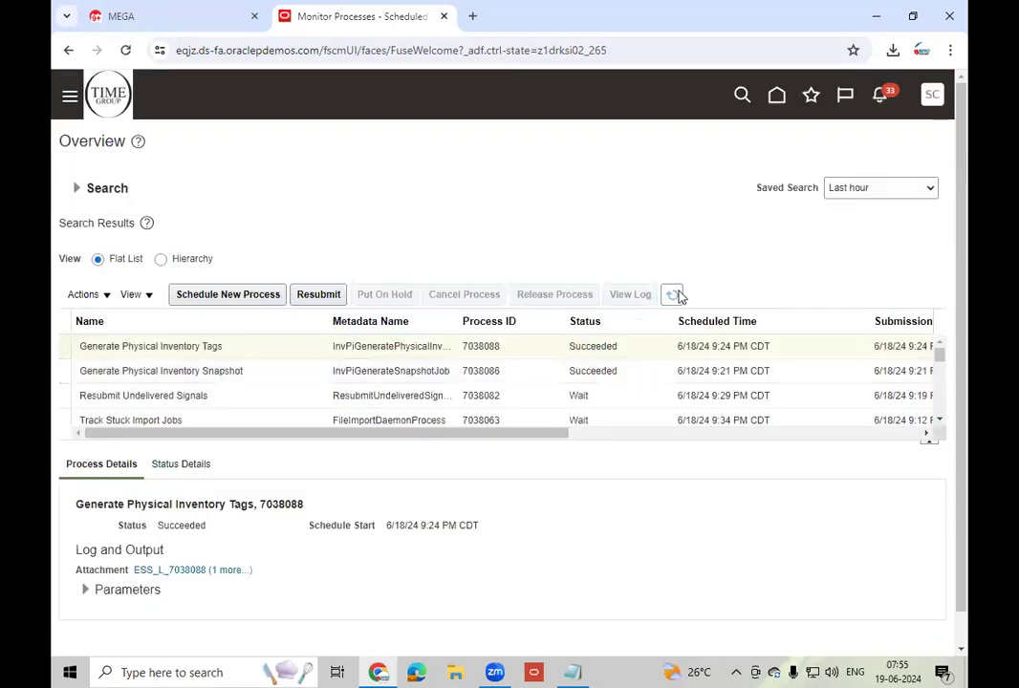
Refresh the process list repeatedly until the Print Physical Inventory Tag Listing Report process finishes
left_click(673, 295)
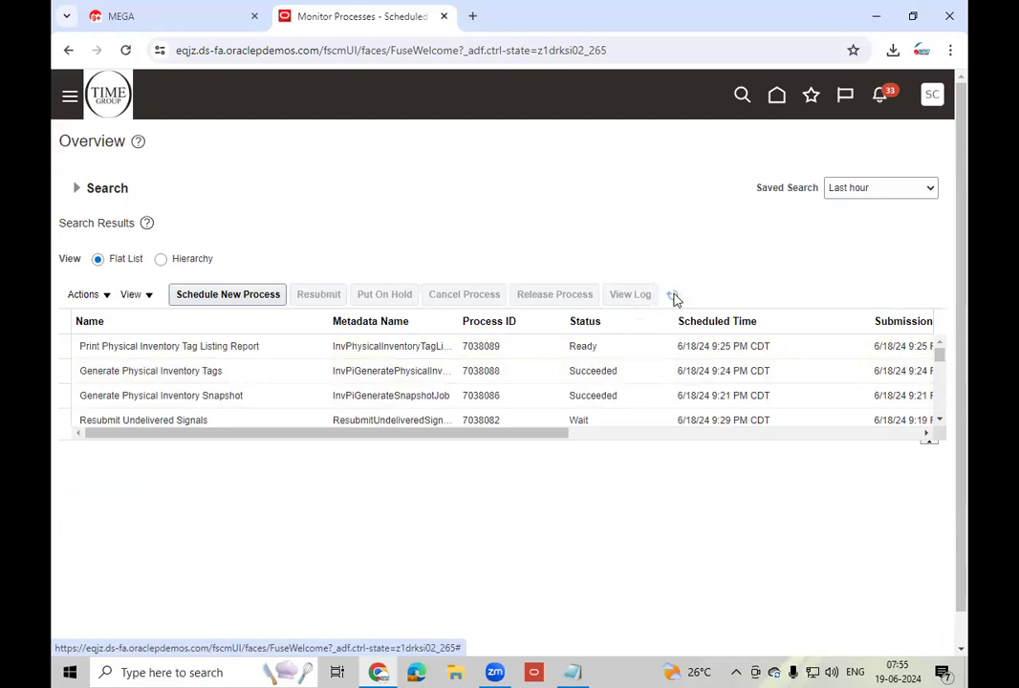
left_click(675, 298)
left_click(674, 296)
left_click(674, 297)
left_click(674, 297)
left_click(674, 297)
left_click(674, 297)
left_click(674, 297)
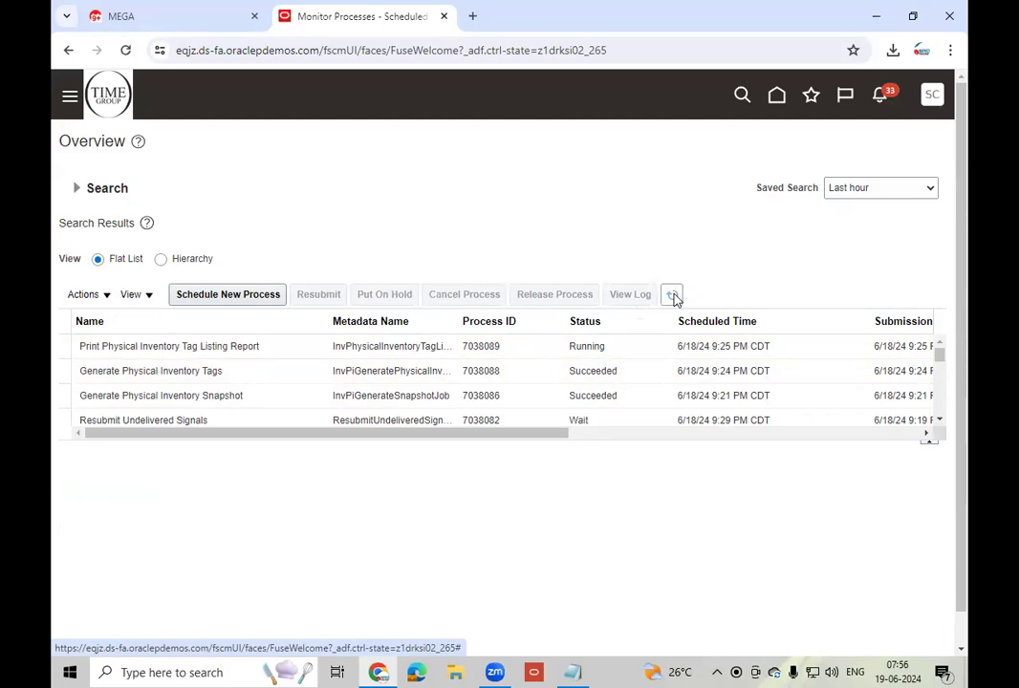
left_click(674, 297)
left_click(674, 298)
left_click(674, 297)
left_click(674, 297)
left_click(673, 297)
left_click(673, 297)
left_click(673, 297)
left_click(673, 296)
left_click(673, 296)
left_click(673, 296)
left_click(673, 297)
left_click(673, 297)
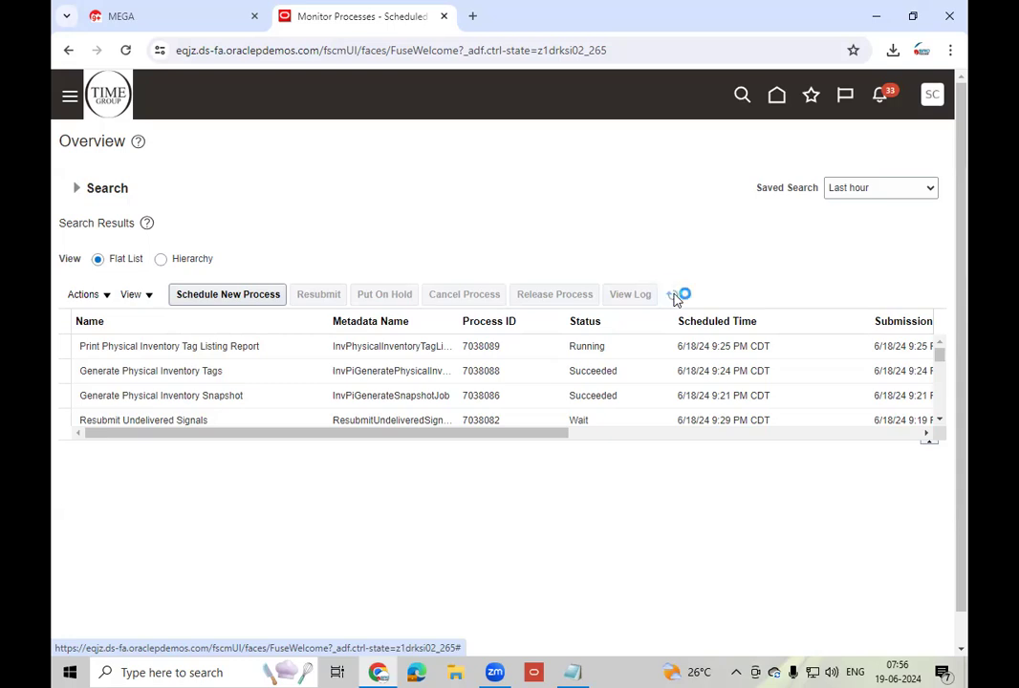
left_click(674, 297)
left_click(674, 296)
left_click(674, 297)
left_click(674, 297)
left_click(675, 298)
left_click(673, 296)
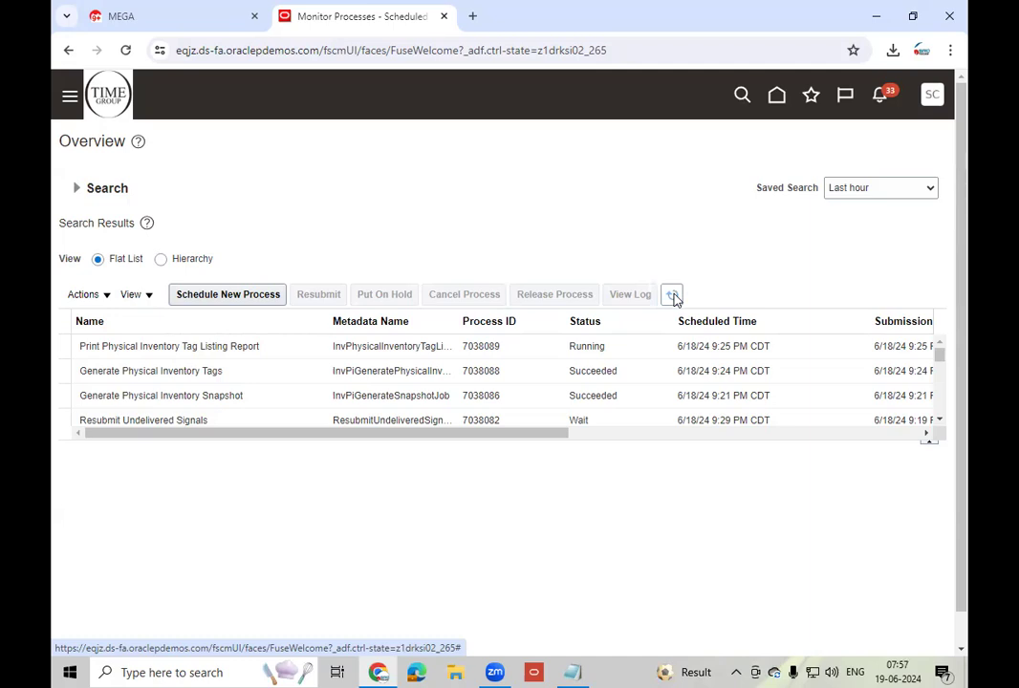
left_click(675, 298)
Republish the output of the Print Physical Inventory Tag Listing Report process and export it as PDF
left_click(632, 350)
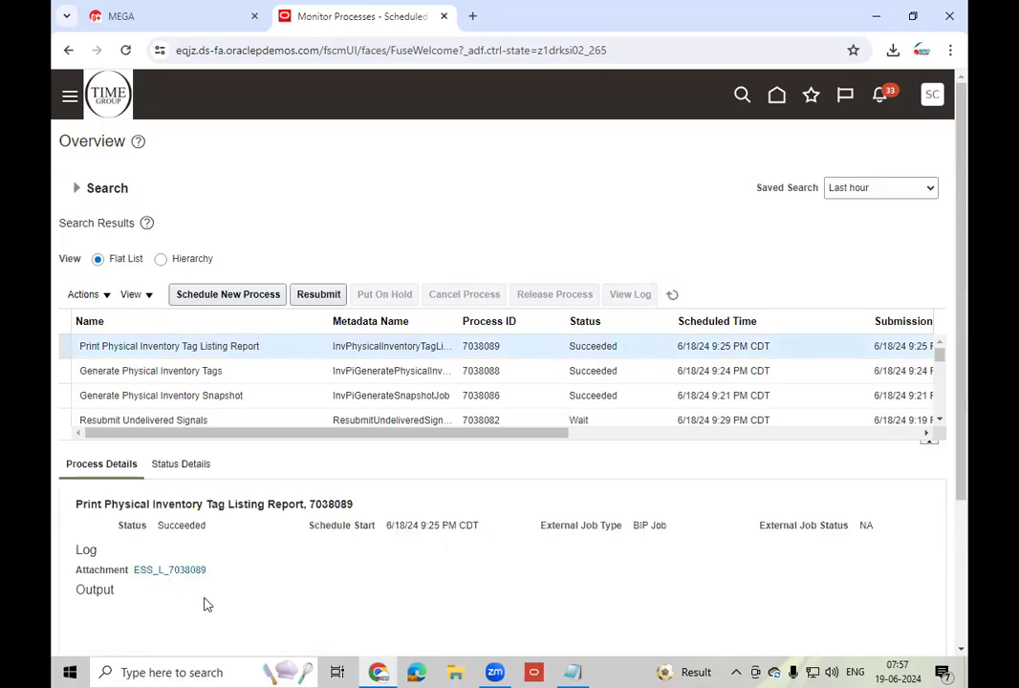
left_click_drag(963, 414, 942, 502)
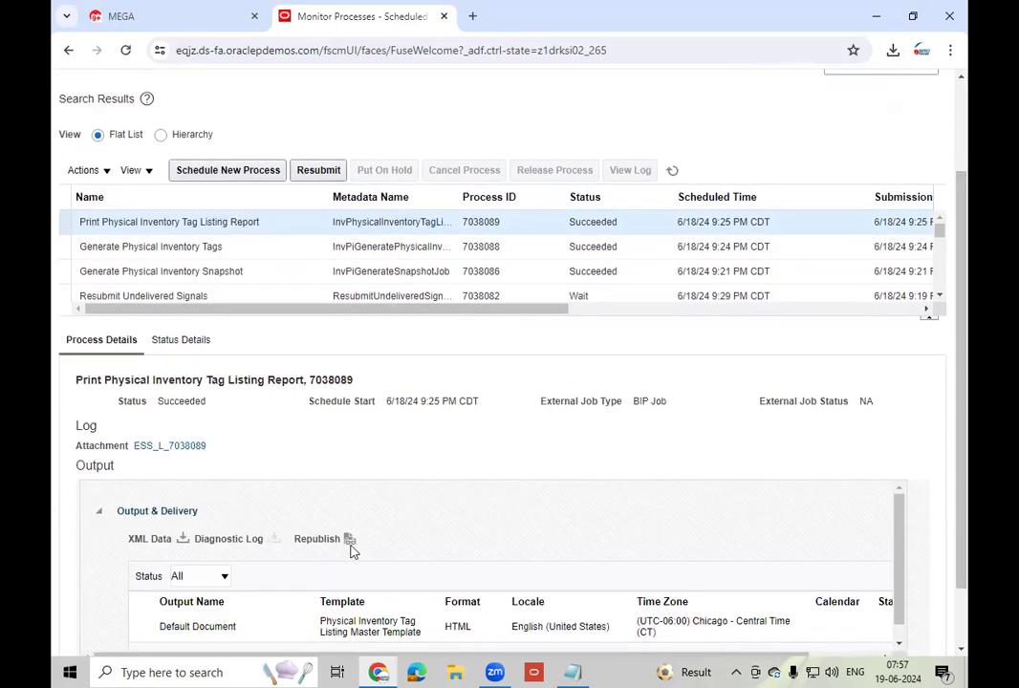
left_click(349, 540)
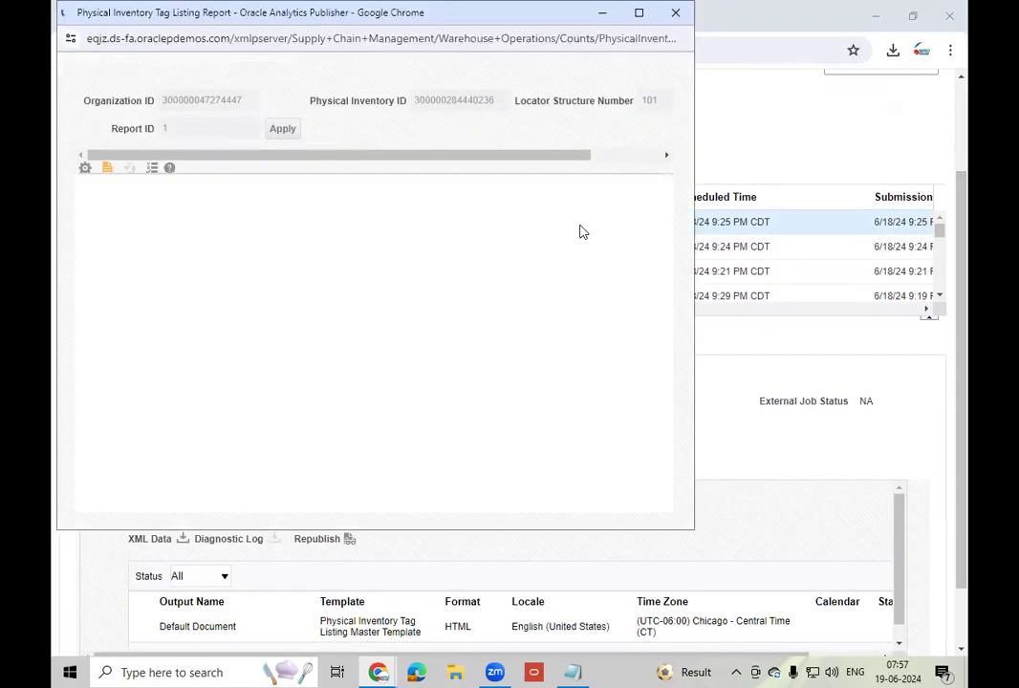
left_click(636, 180)
mouse_move(572, 207)
left_click(476, 229)
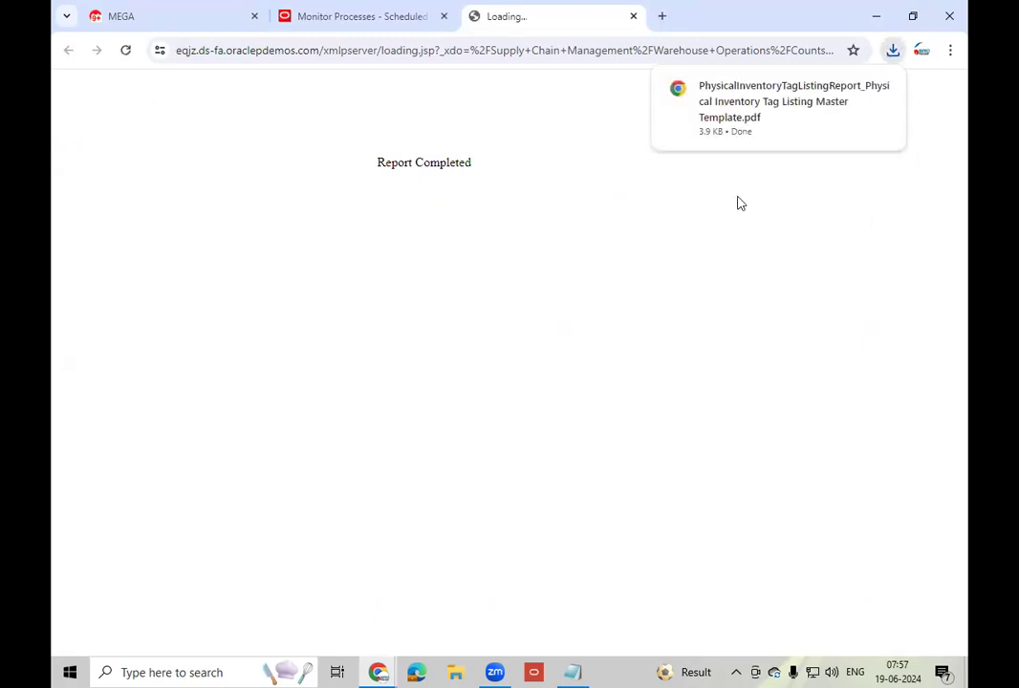
Open the downloaded tag listing PDF and review its tags, items, subinventories and count fields
left_click(762, 102)
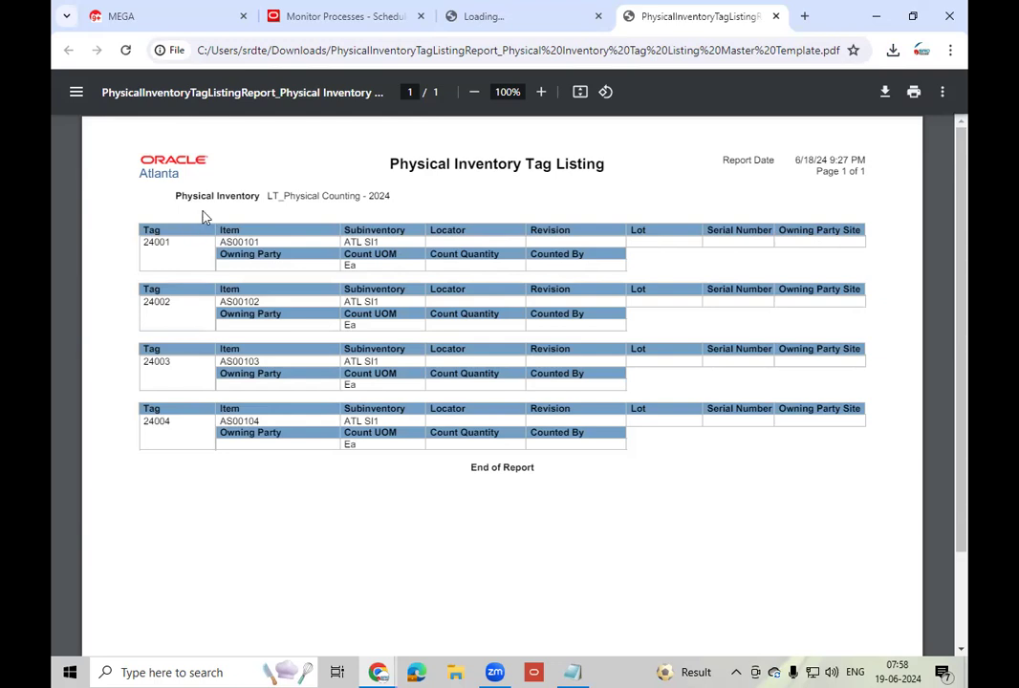
scroll(399, 296, "down", 3)
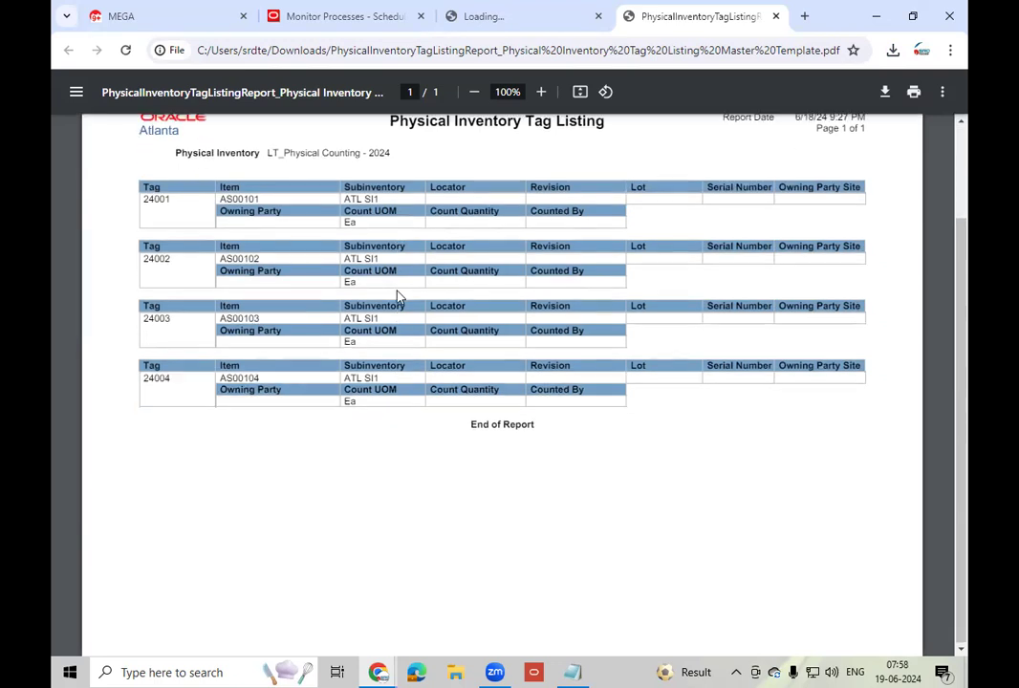
scroll(399, 296, "up", 3)
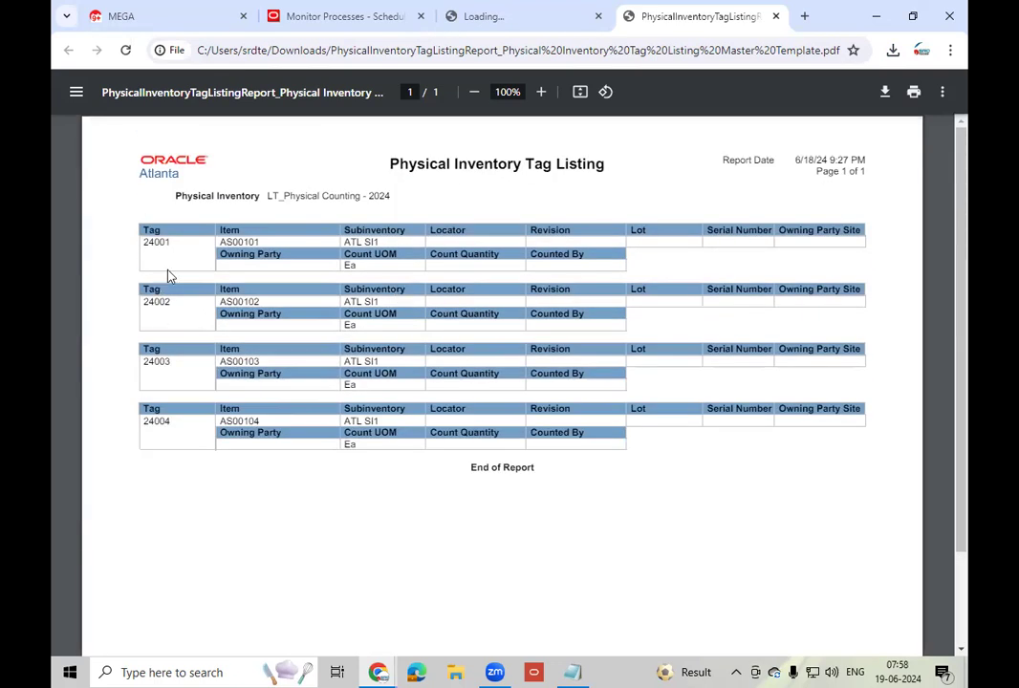
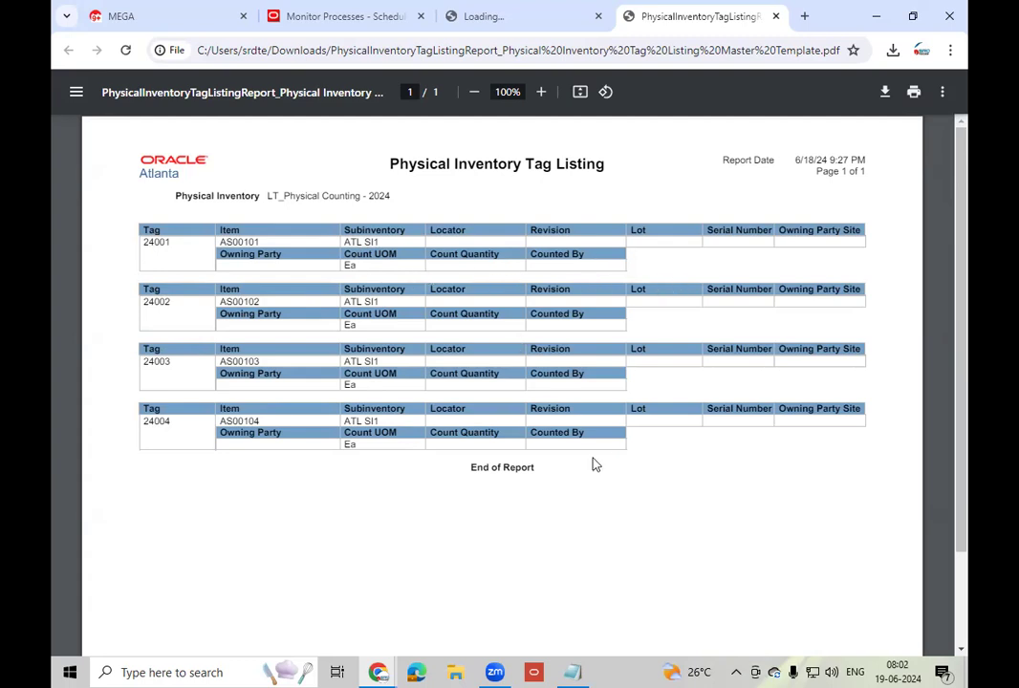
Close the tag listing PDF and the report loading page to return to the scheduled processes overview
key("ctrl+w")
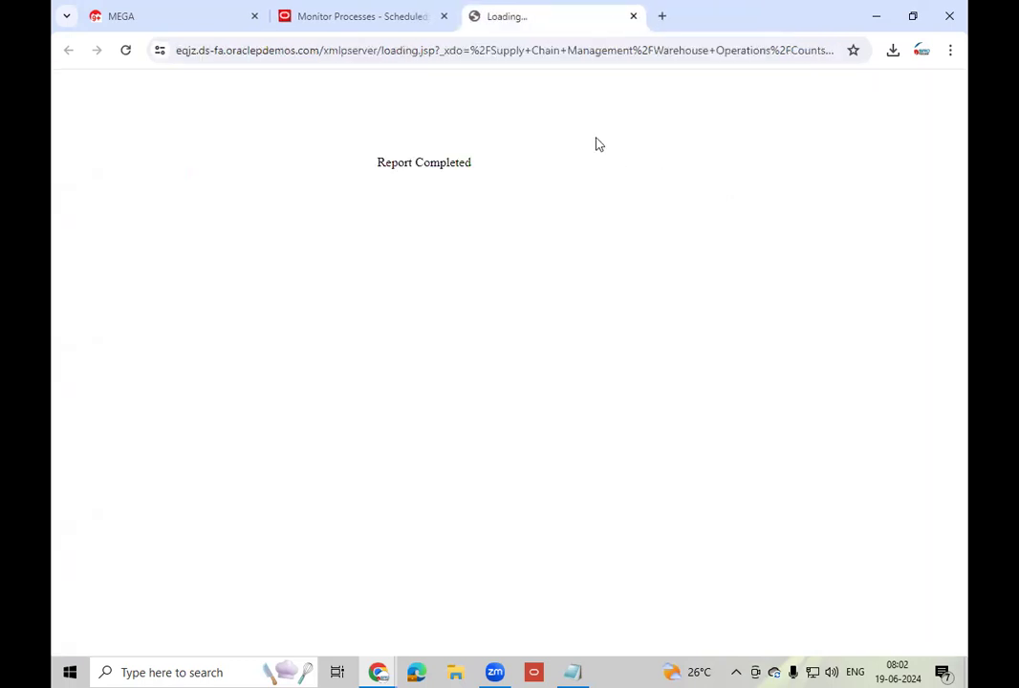
right_click(499, 31)
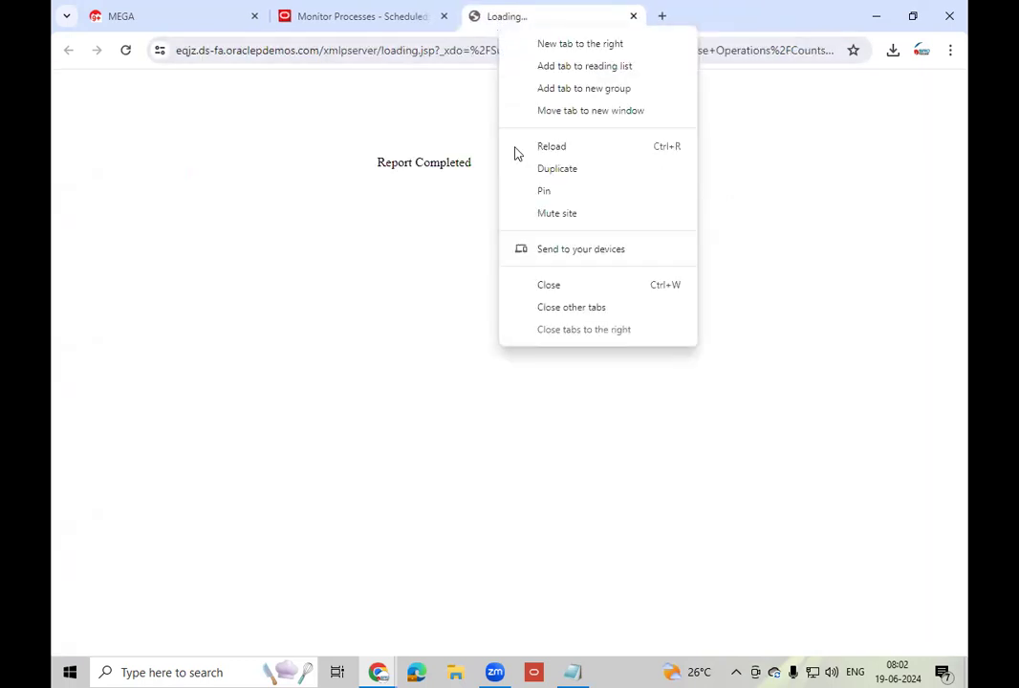
left_click(580, 289)
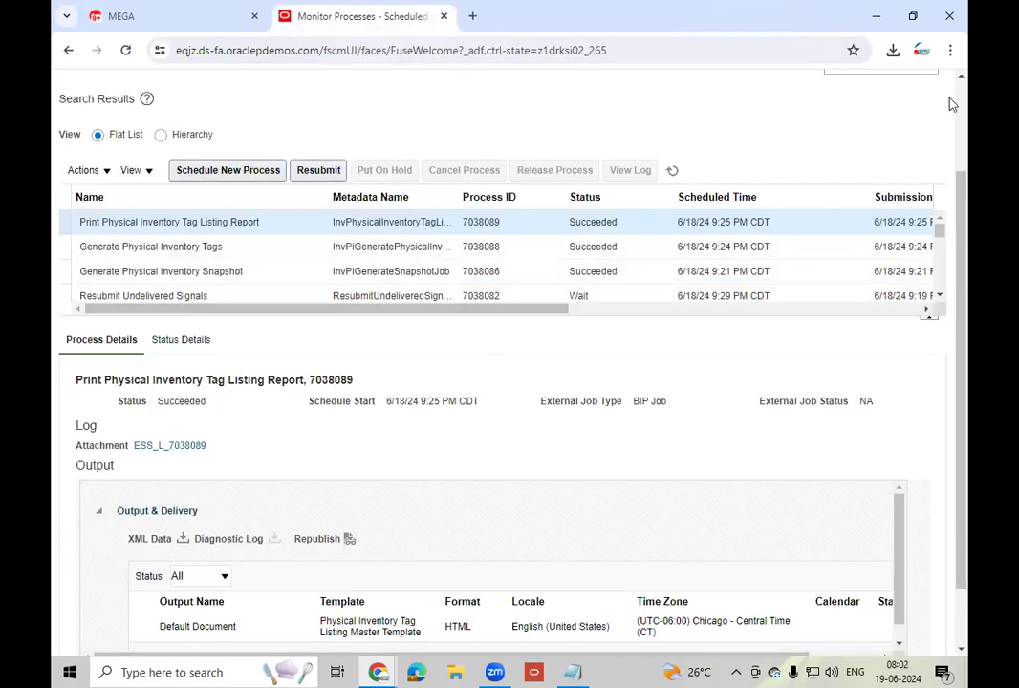
scroll(952, 103, "up", 3)
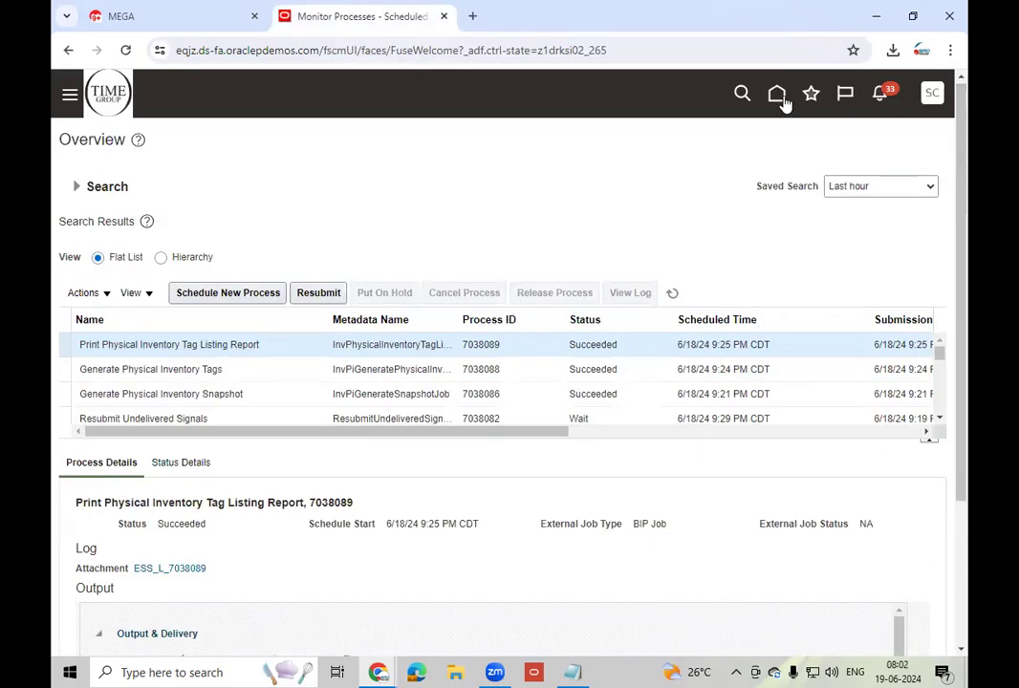
Return to the home page and open the Record Physical Inventory Tags task in Inventory Management
left_click(776, 96)
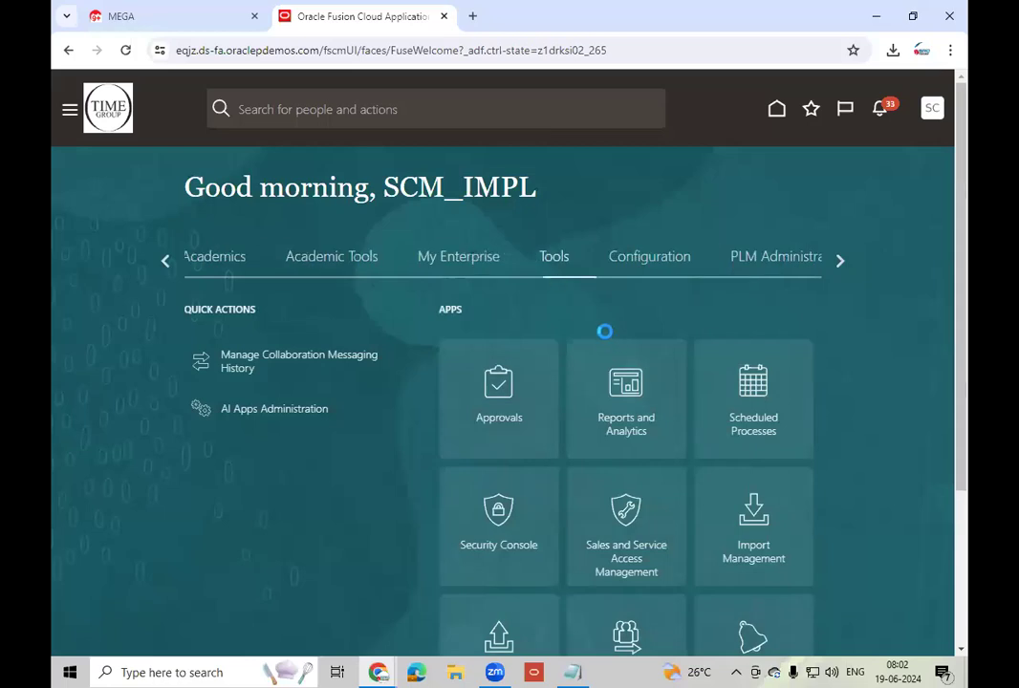
left_click(167, 261)
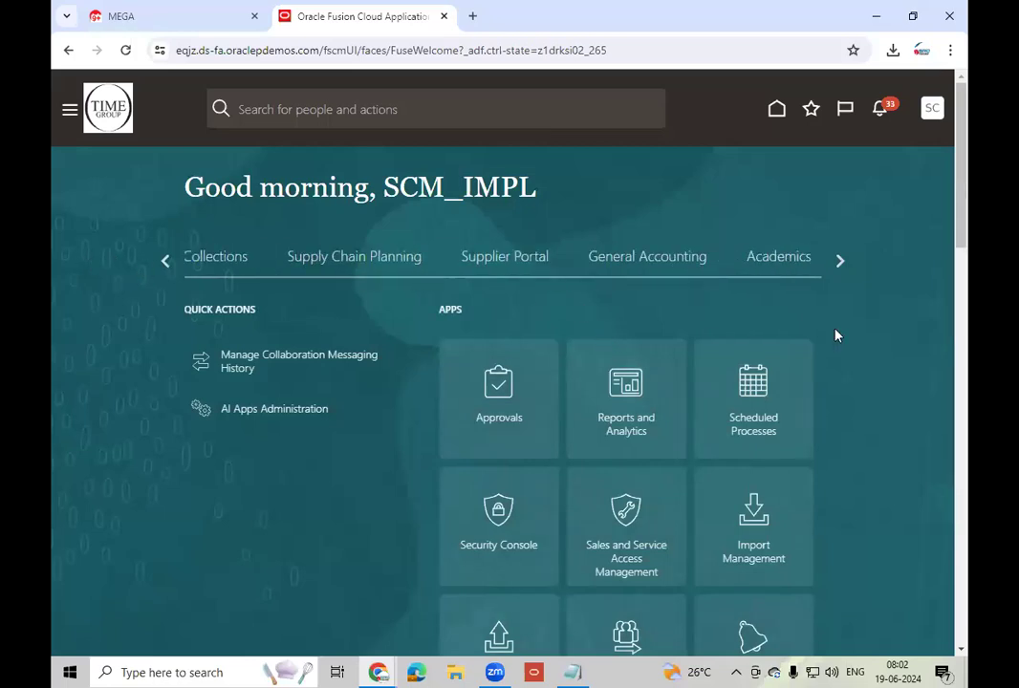
left_click(841, 260)
left_click(601, 263)
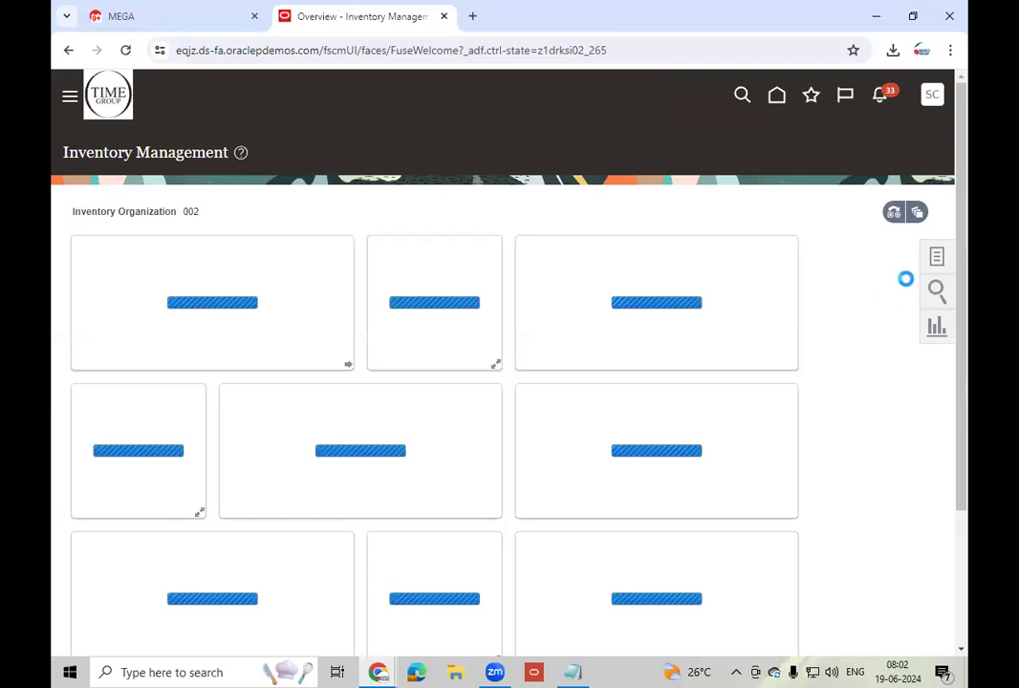
left_click(937, 256)
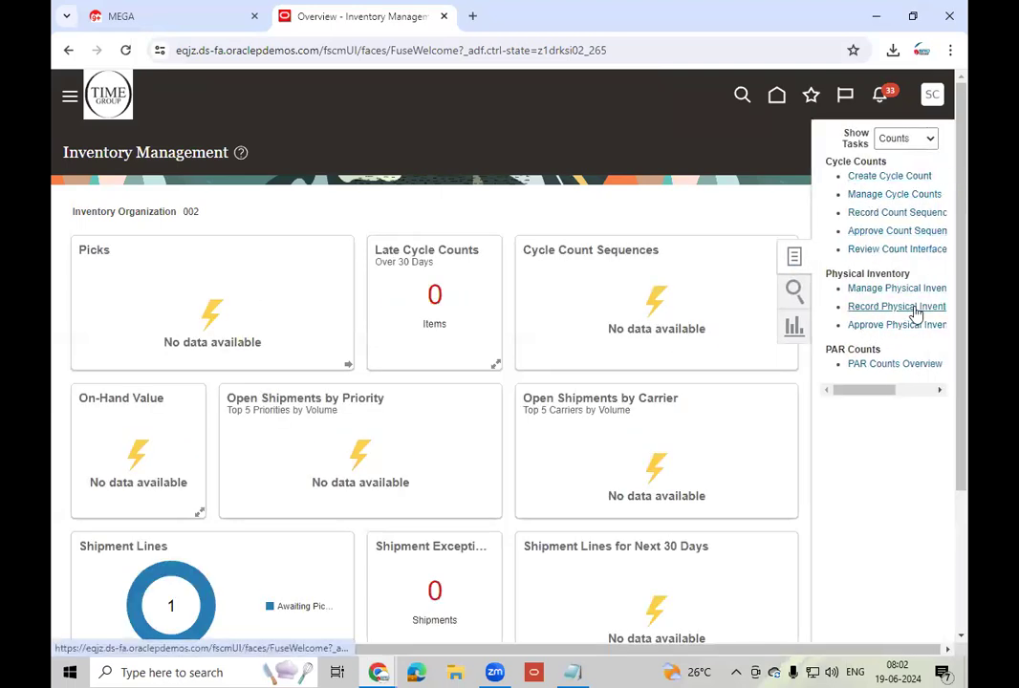
left_click(875, 306)
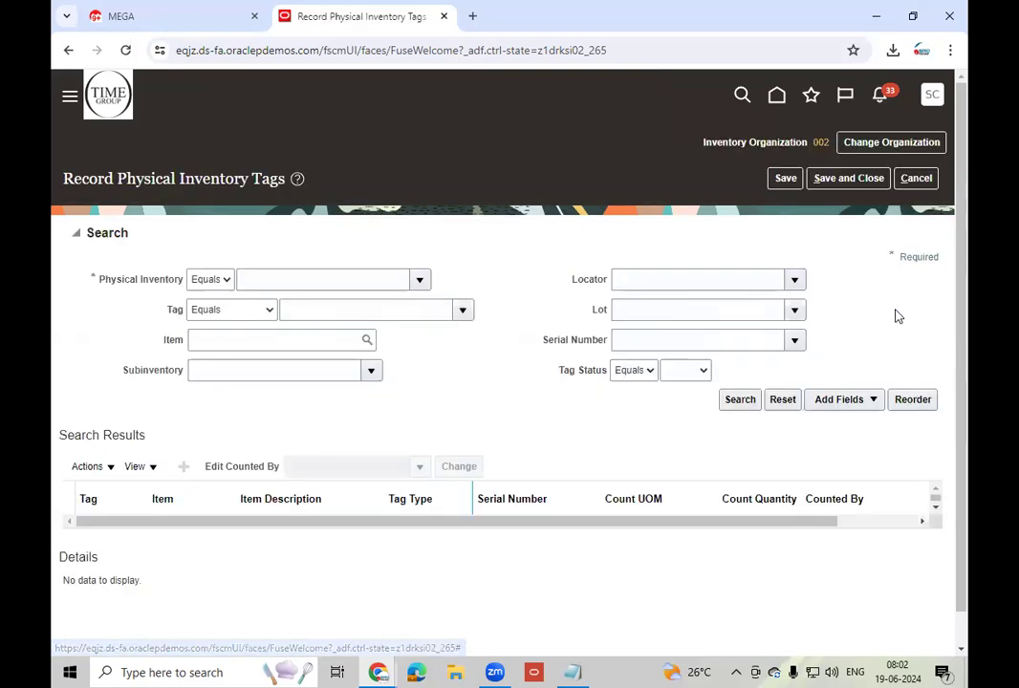
Search for the tags of physical inventory LT_Physical Counting - 2024
left_click(419, 280)
left_click(366, 332)
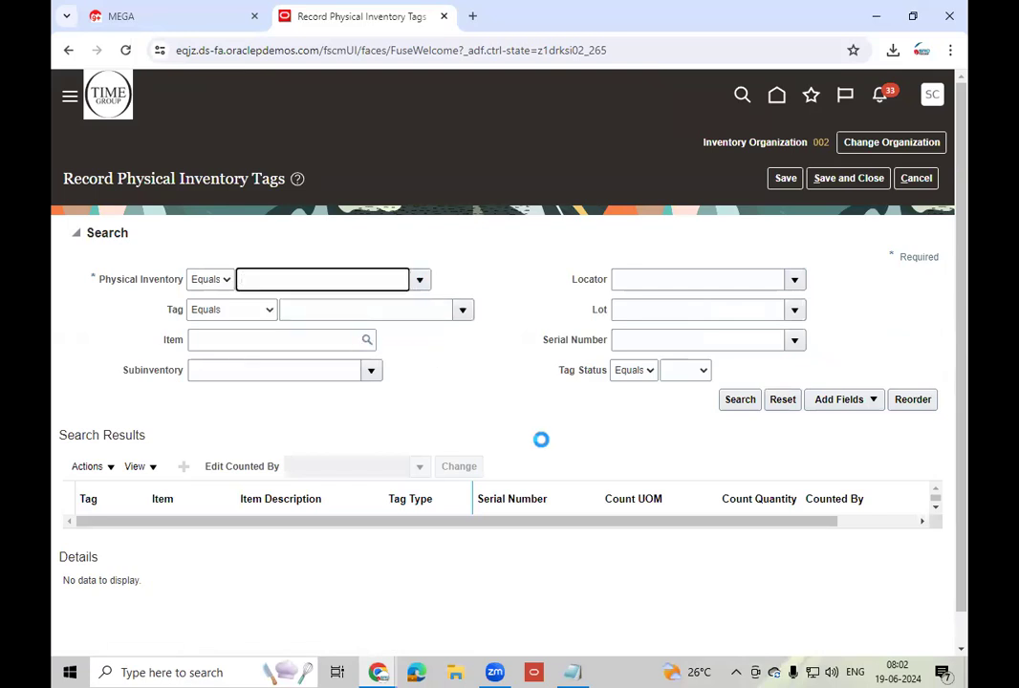
left_click(740, 401)
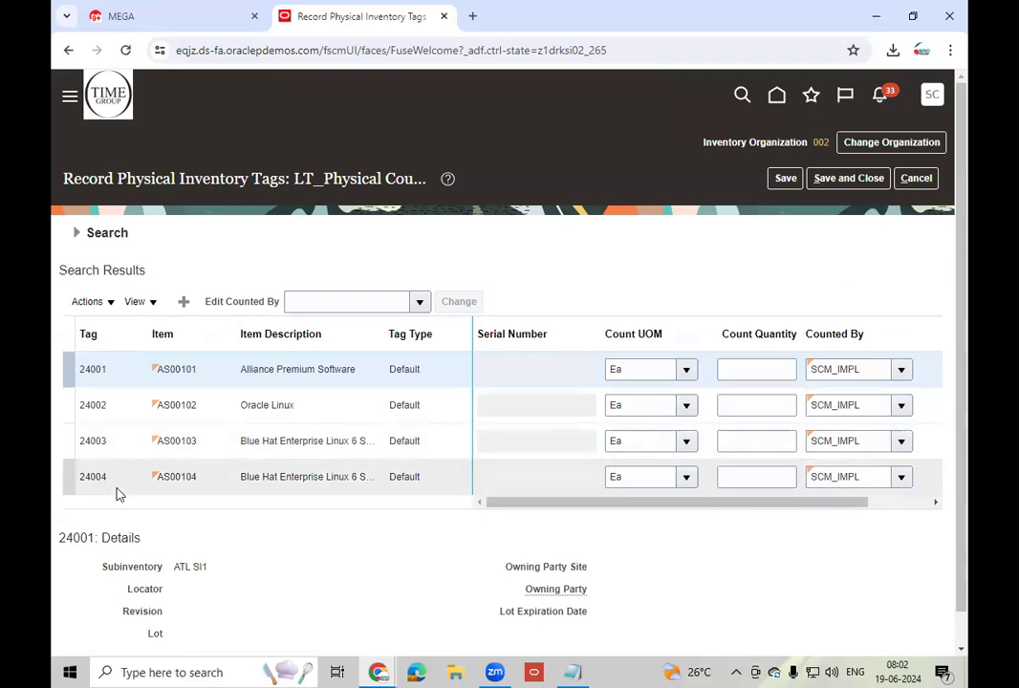
Record a count quantity of 75 for tag 24001 and assign a Payables US employee as Counted By
left_click(760, 371)
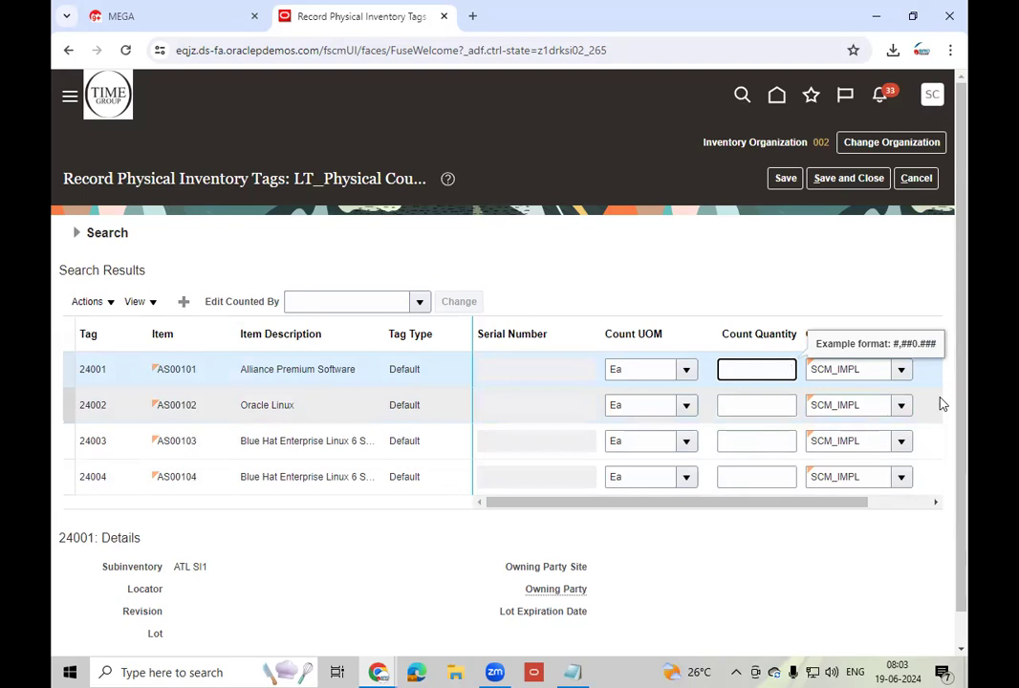
type("75")
key("Tab")
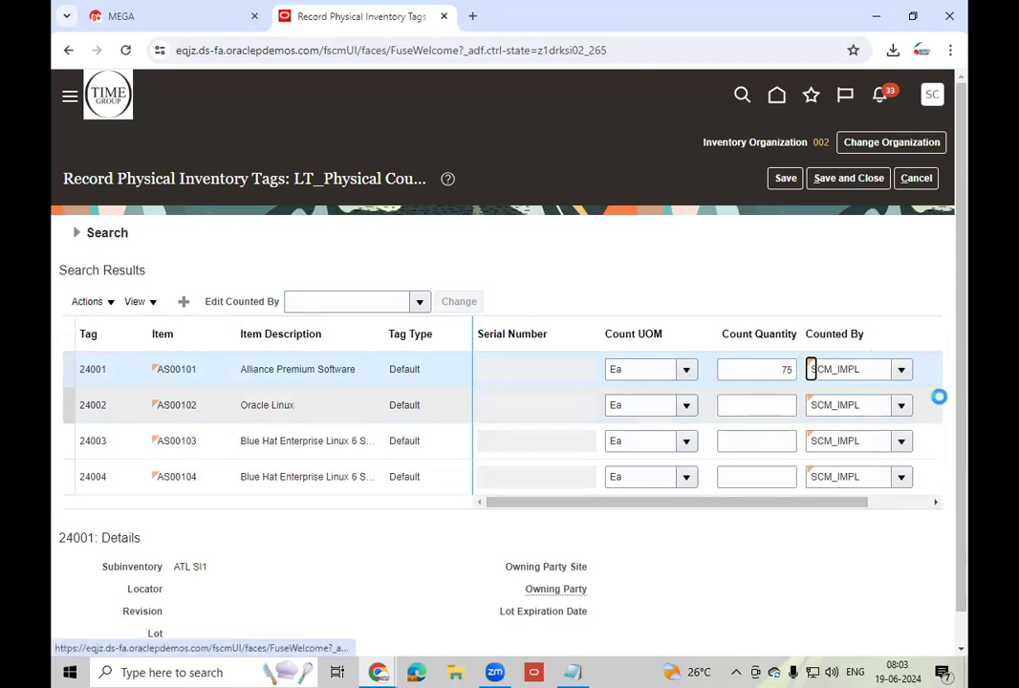
left_click(902, 371)
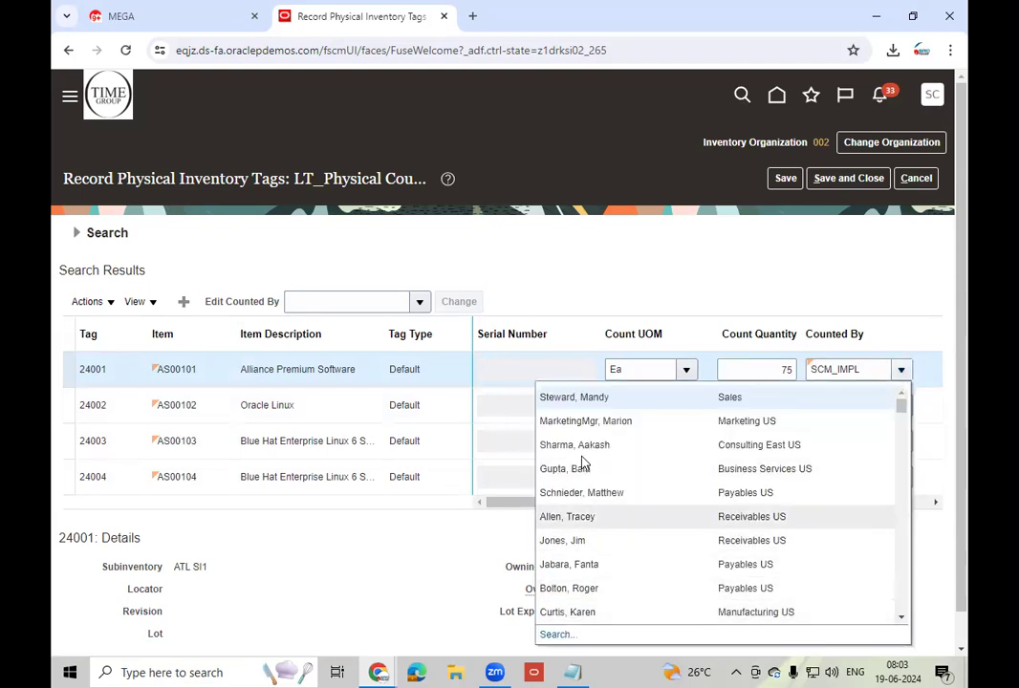
left_click(631, 586)
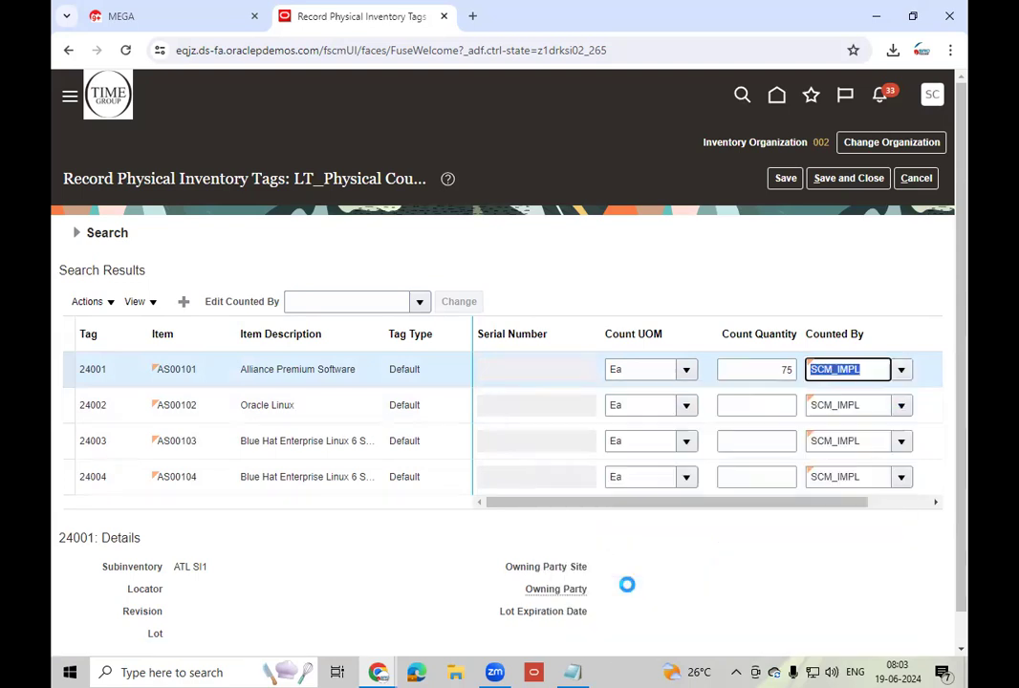
Record a count quantity of 250 for tag 24002 and assign another Payables US employee as Counted By
left_click(754, 404)
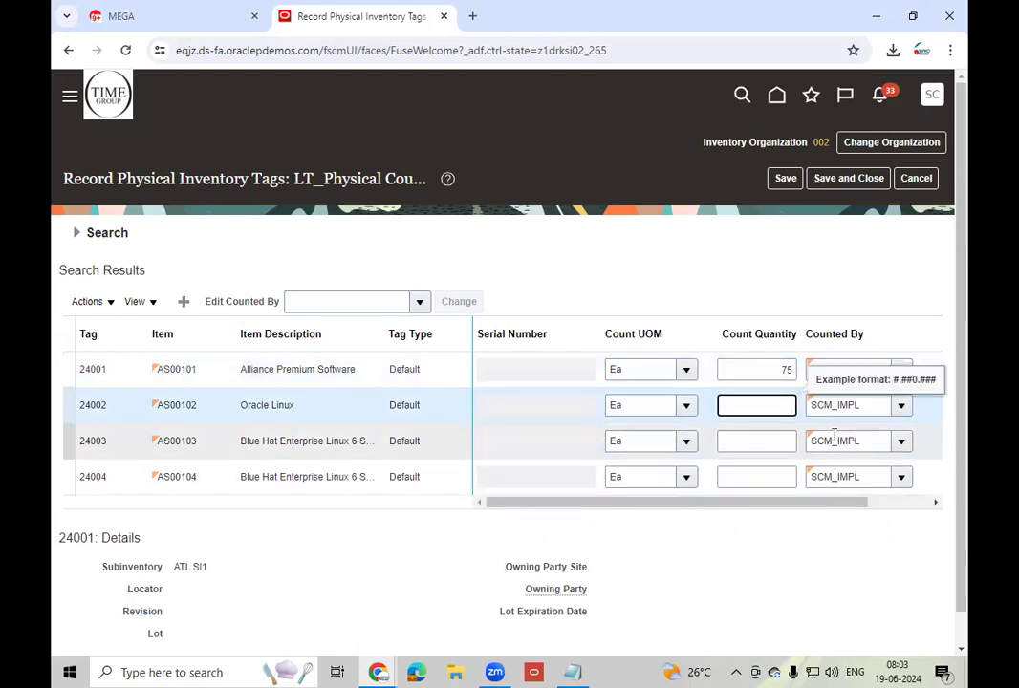
type("250")
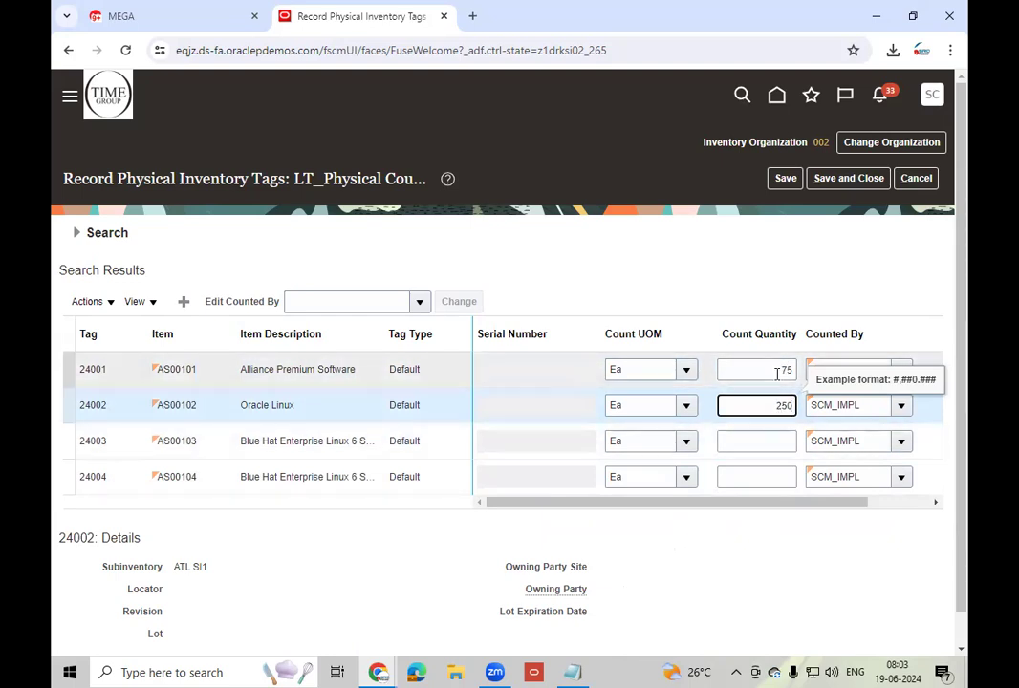
left_click(898, 407)
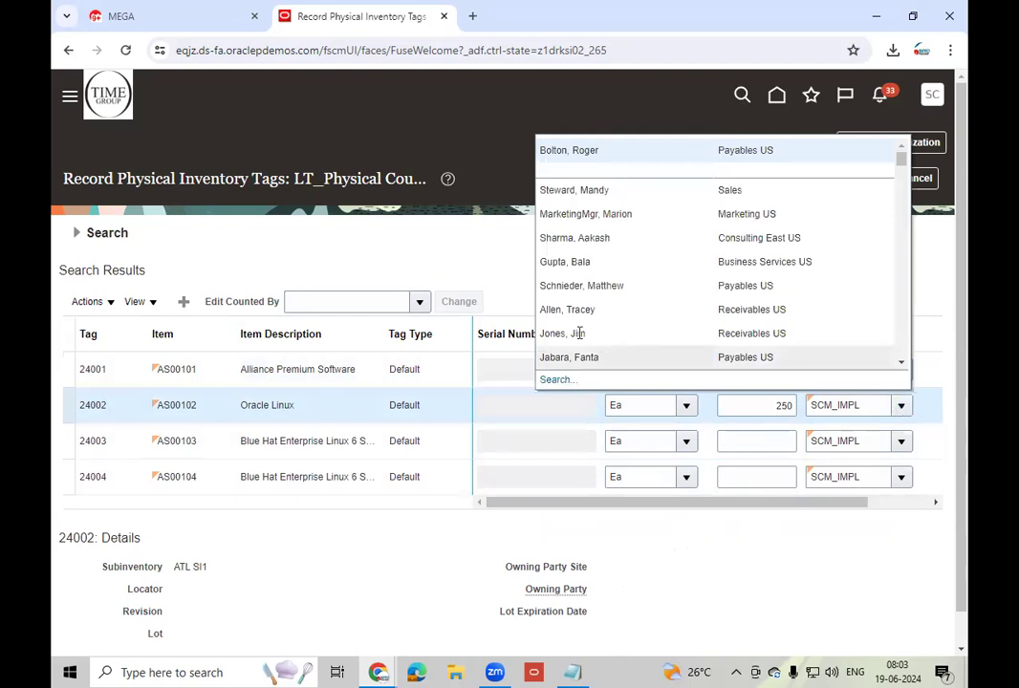
left_click(605, 359)
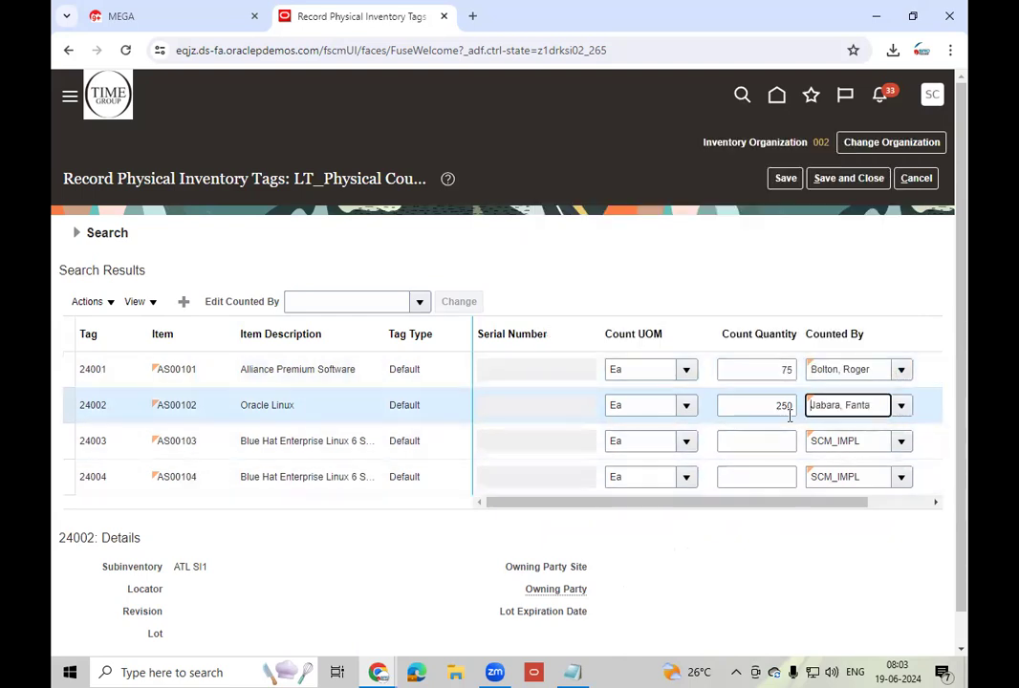
Record a count quantity of 460 for tag 24003 and assign the Consulting East US employee as Counted By
left_click(771, 442)
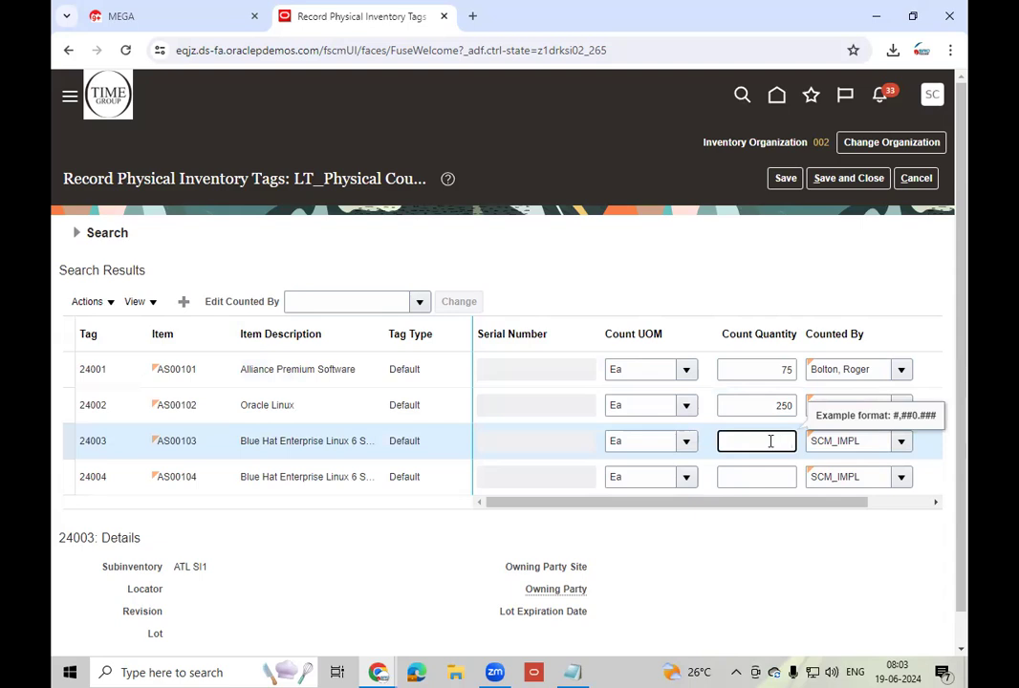
type("460")
left_click(904, 441)
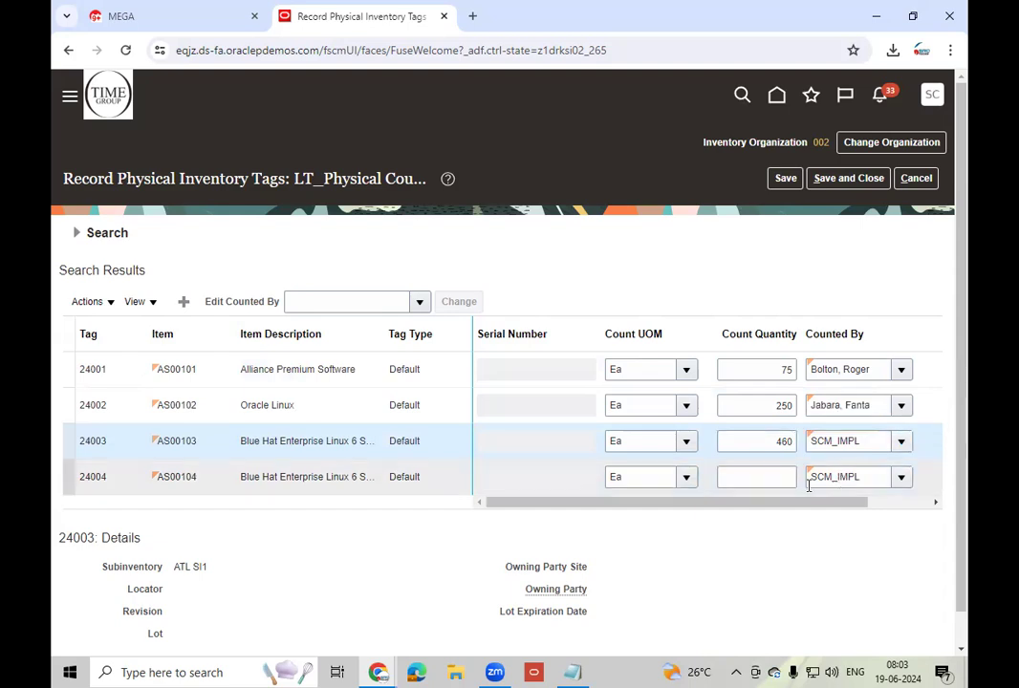
left_click(613, 292)
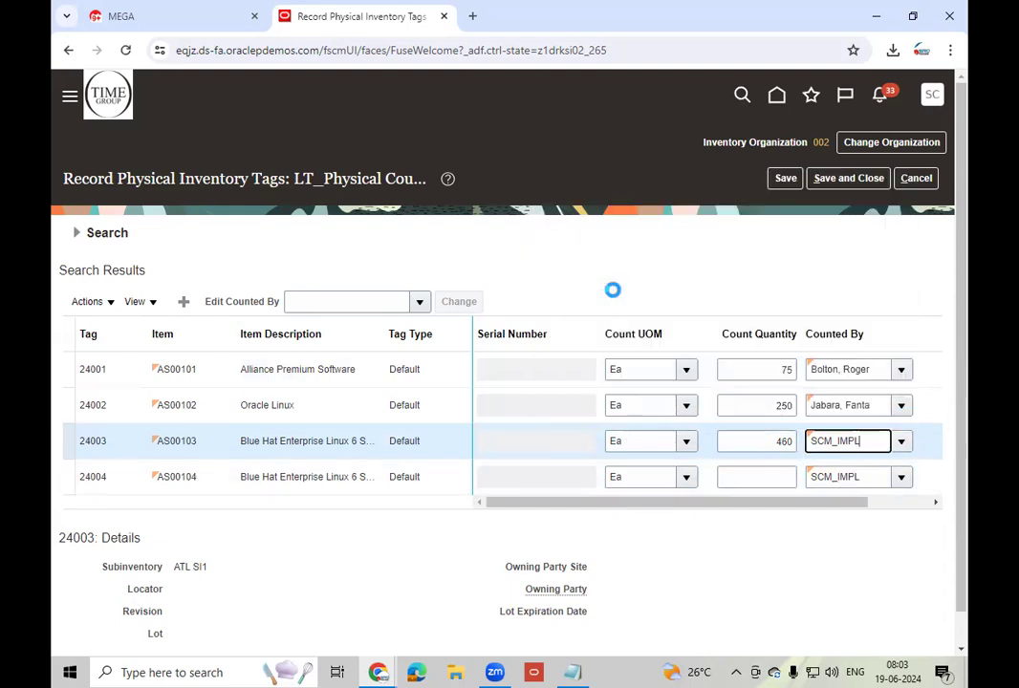
Record 700 for tag 24004 with the Marketing US employee as Counted By, and save and close the recorded tags
left_click(760, 477)
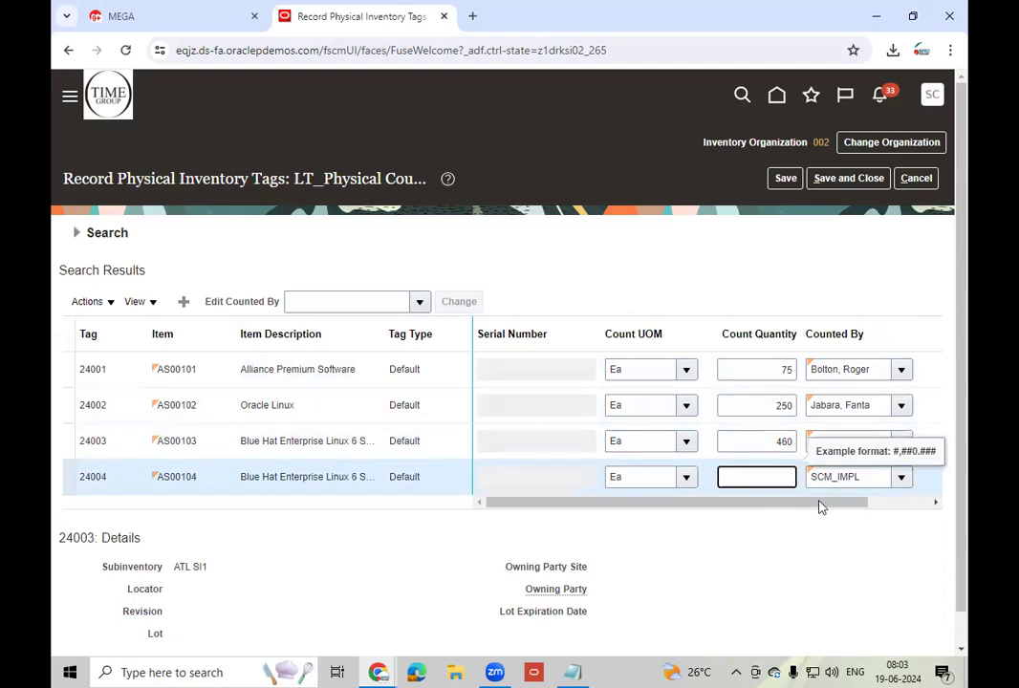
type("700")
left_click(904, 478)
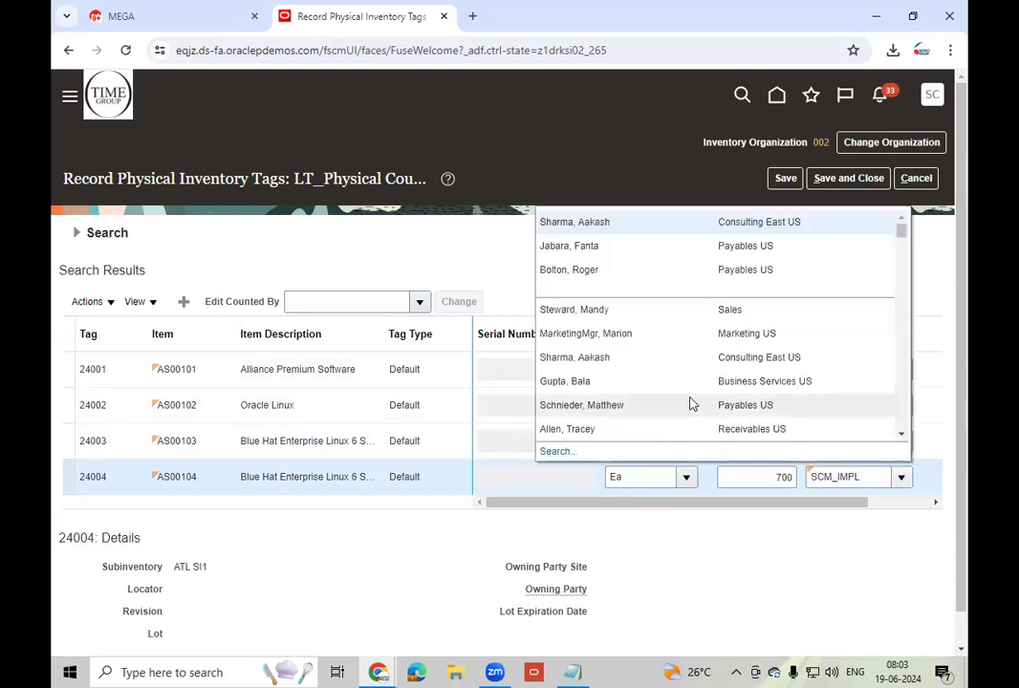
left_click(658, 333)
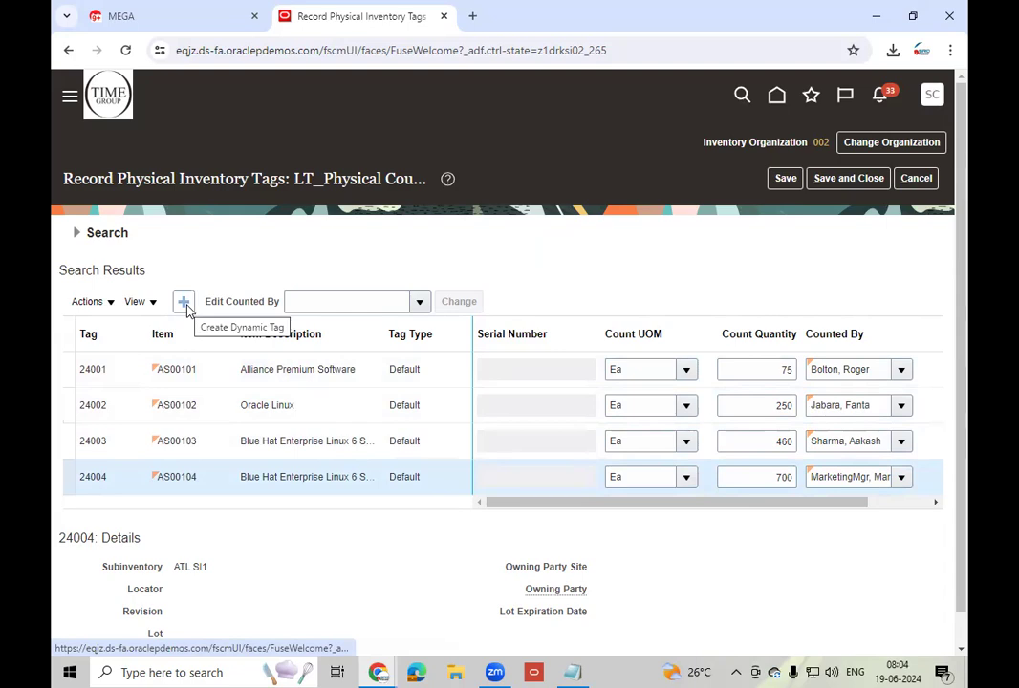
left_click(782, 183)
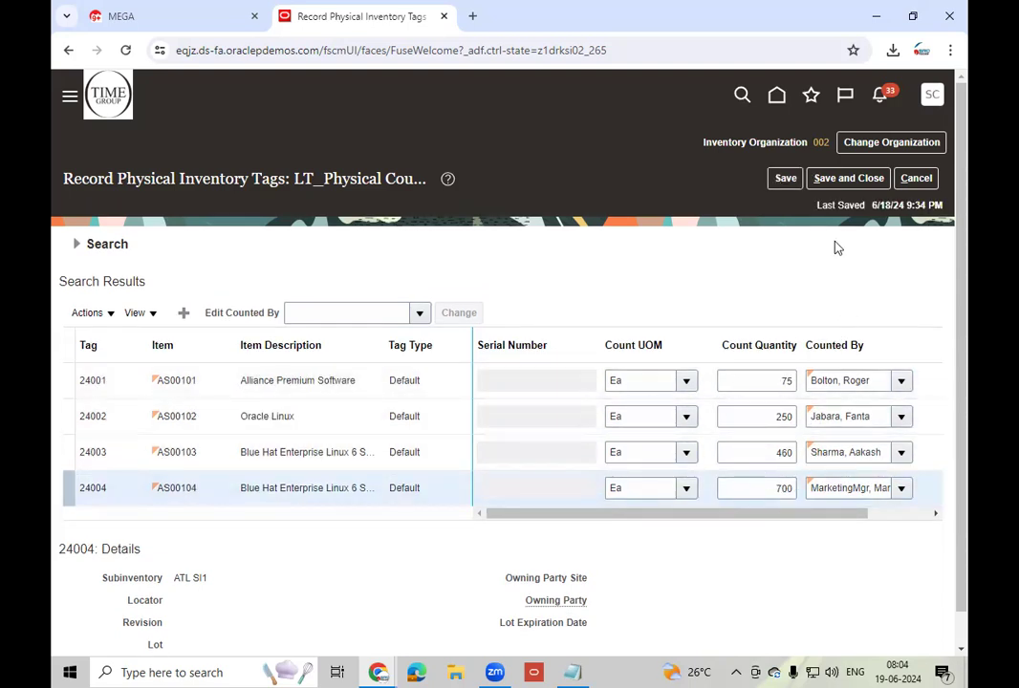
left_click(849, 178)
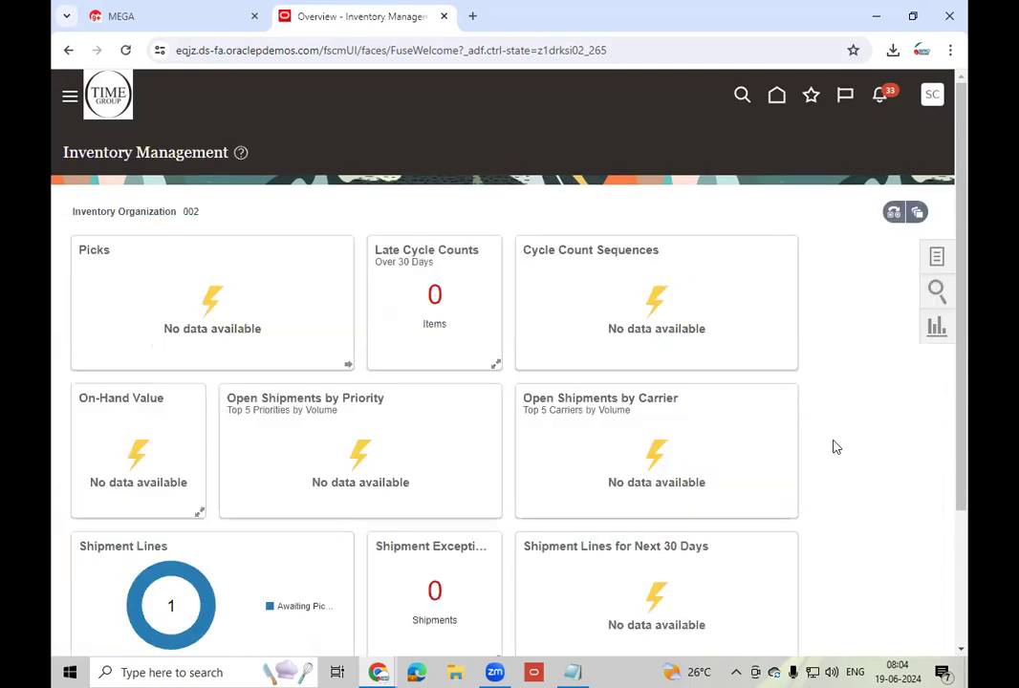
Open Approve Physical Inventory Adjustments and search for the adjustments of LT_Physical Counting - 2024
left_click(937, 258)
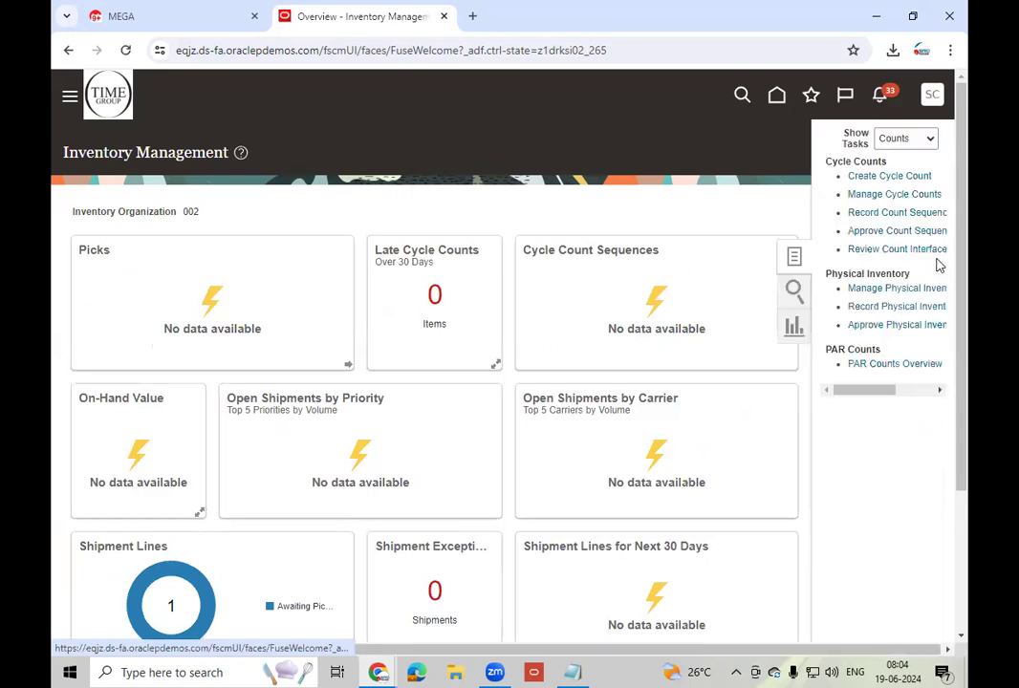
left_click(873, 325)
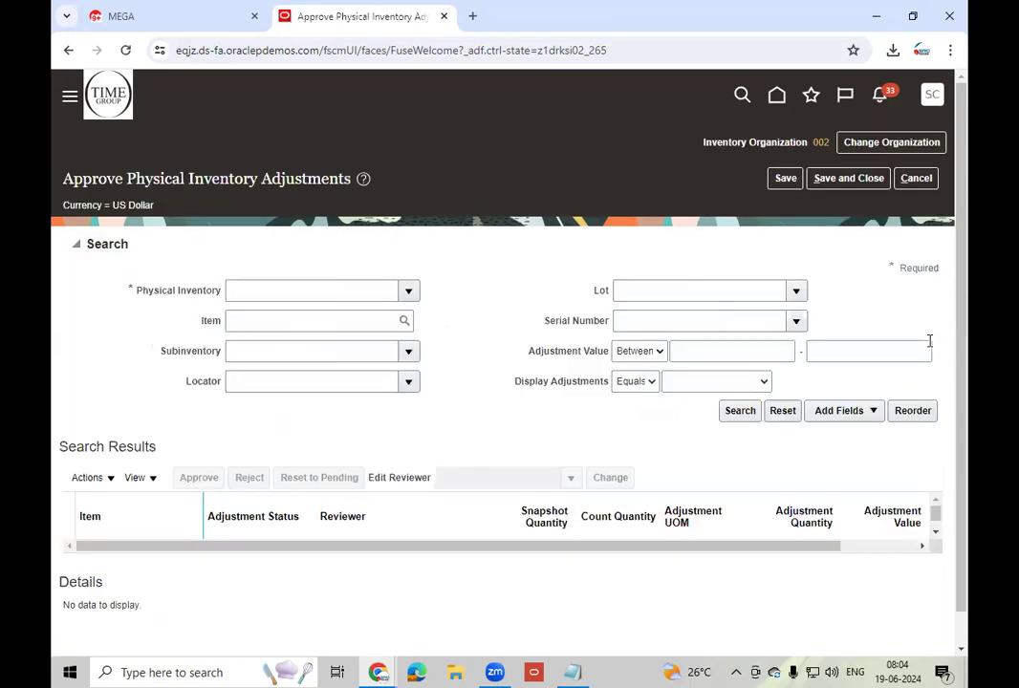
left_click(402, 295)
left_click(359, 342)
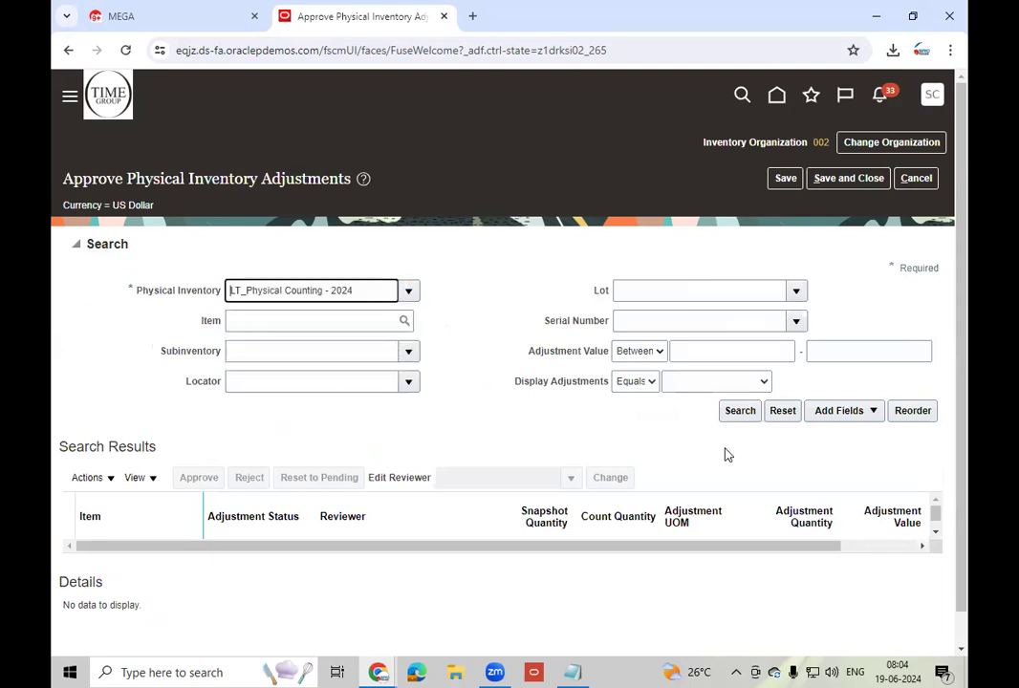
left_click(733, 416)
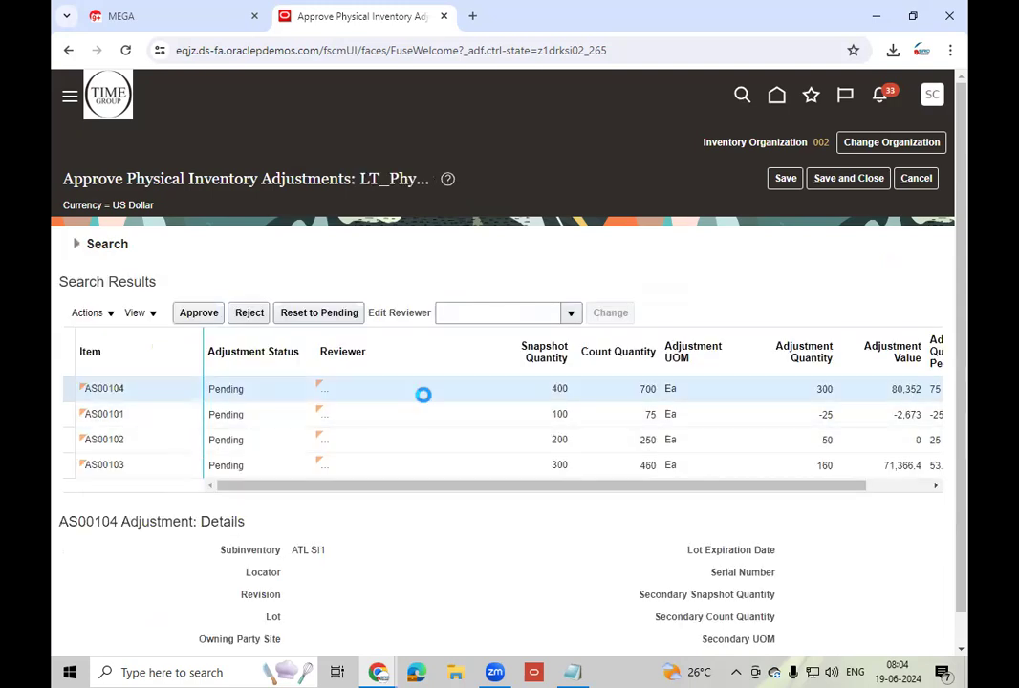
Compare the snapshot, count and adjustment quantities of items AS00104 and AS00101, and check the adjustment status options for AS00104
left_click(424, 394)
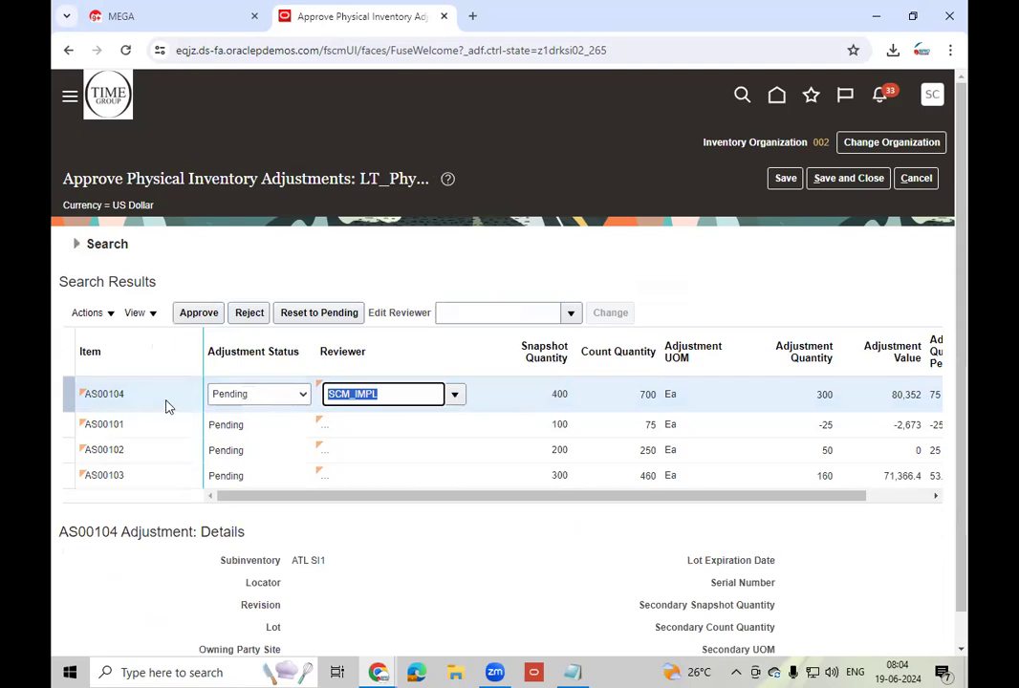
left_click(560, 394)
double_click(560, 394)
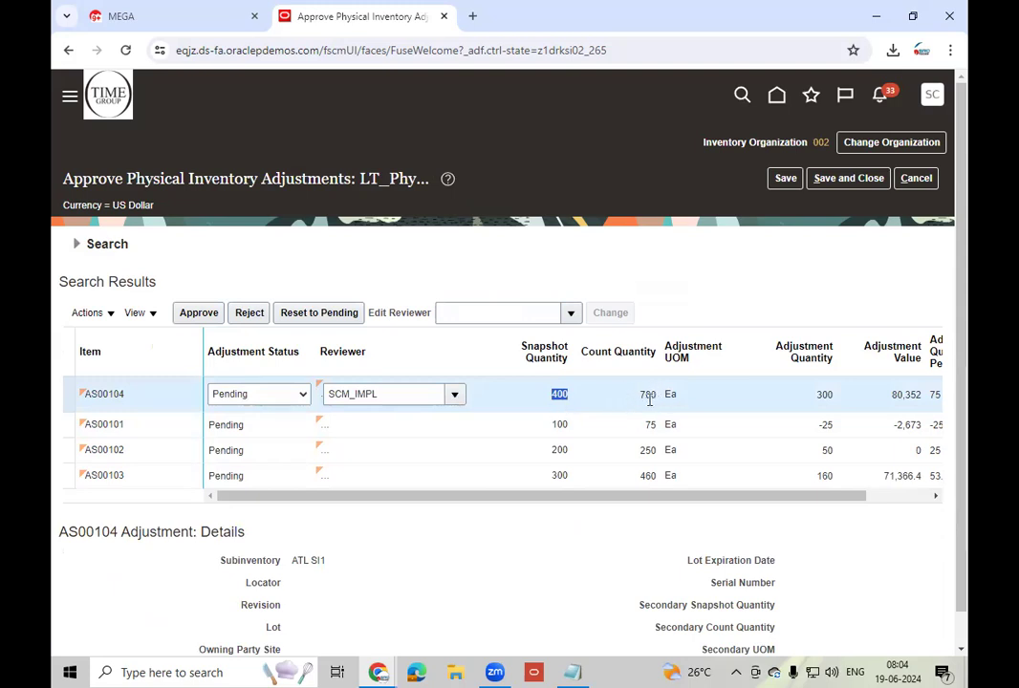
double_click(824, 394)
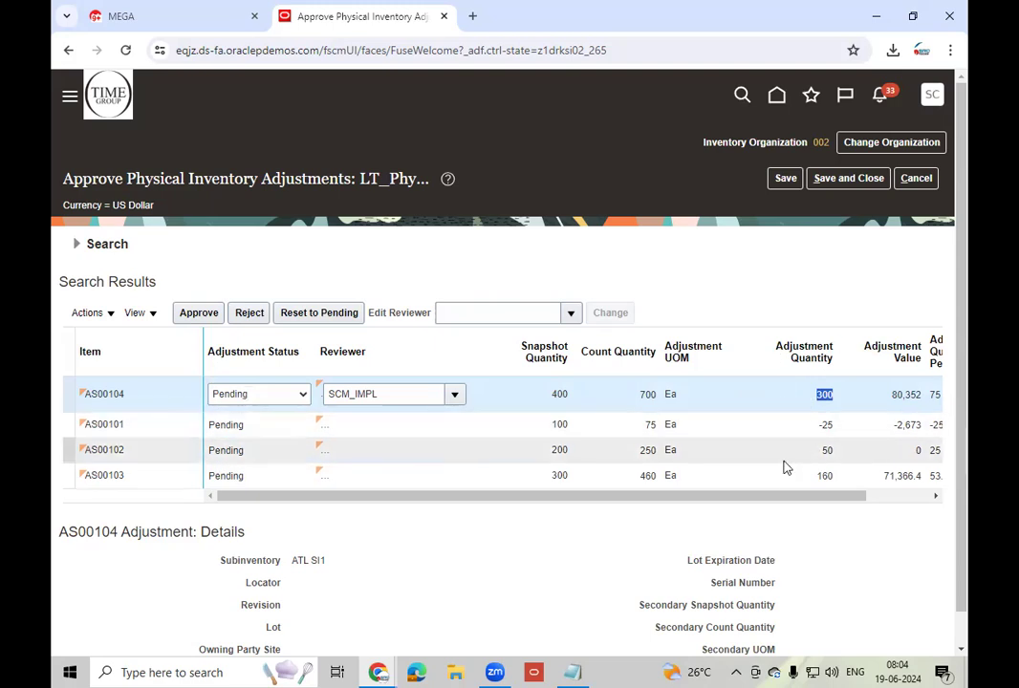
left_click(824, 394)
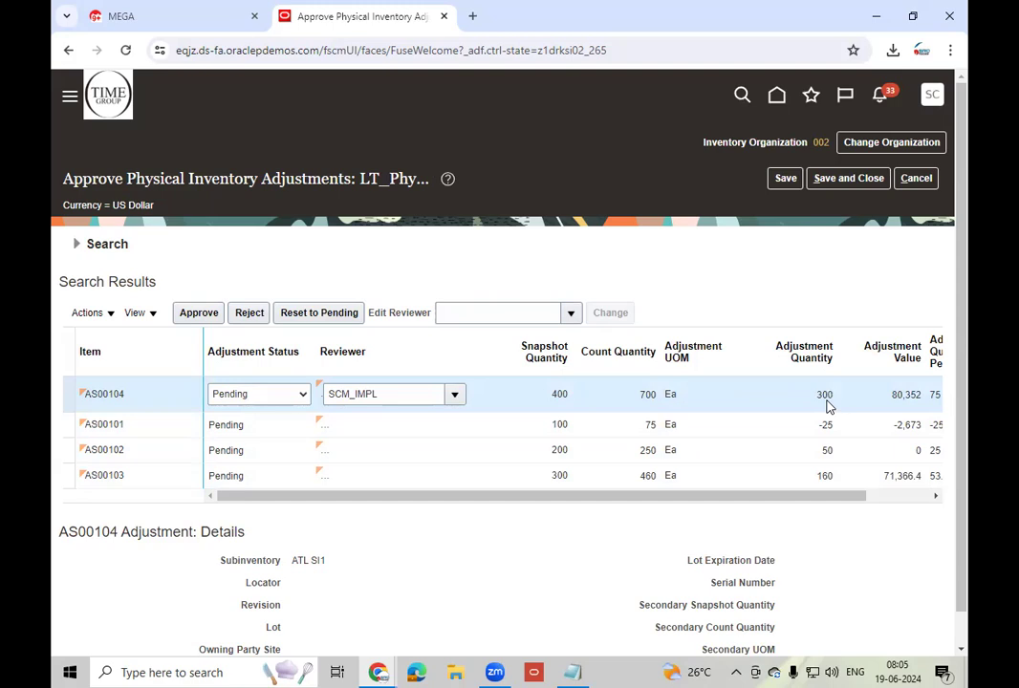
left_click(597, 424)
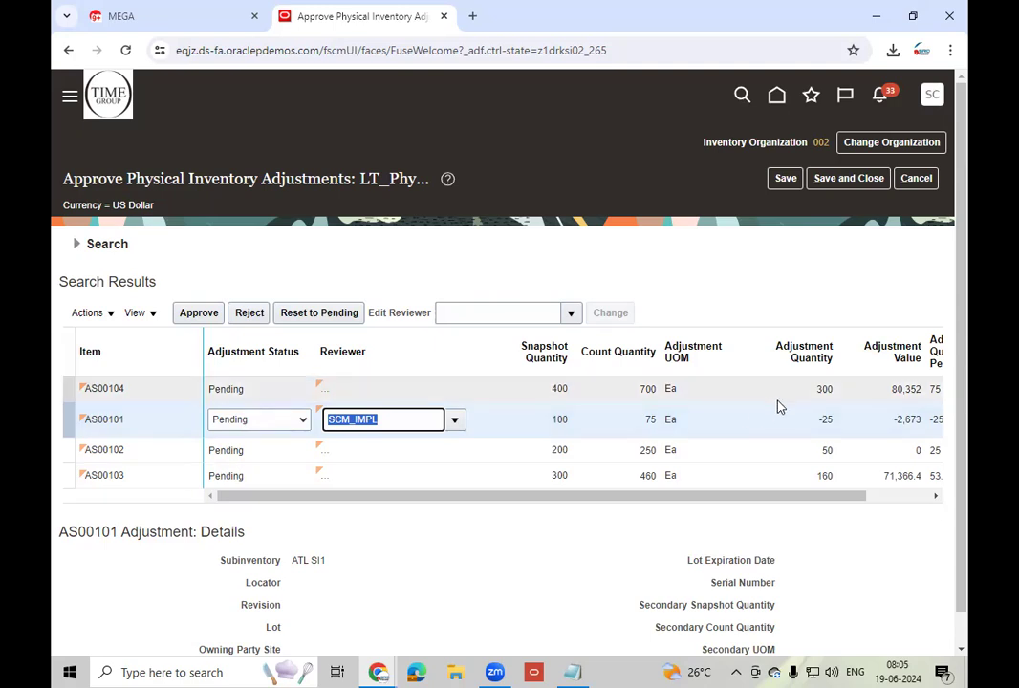
left_click(738, 389)
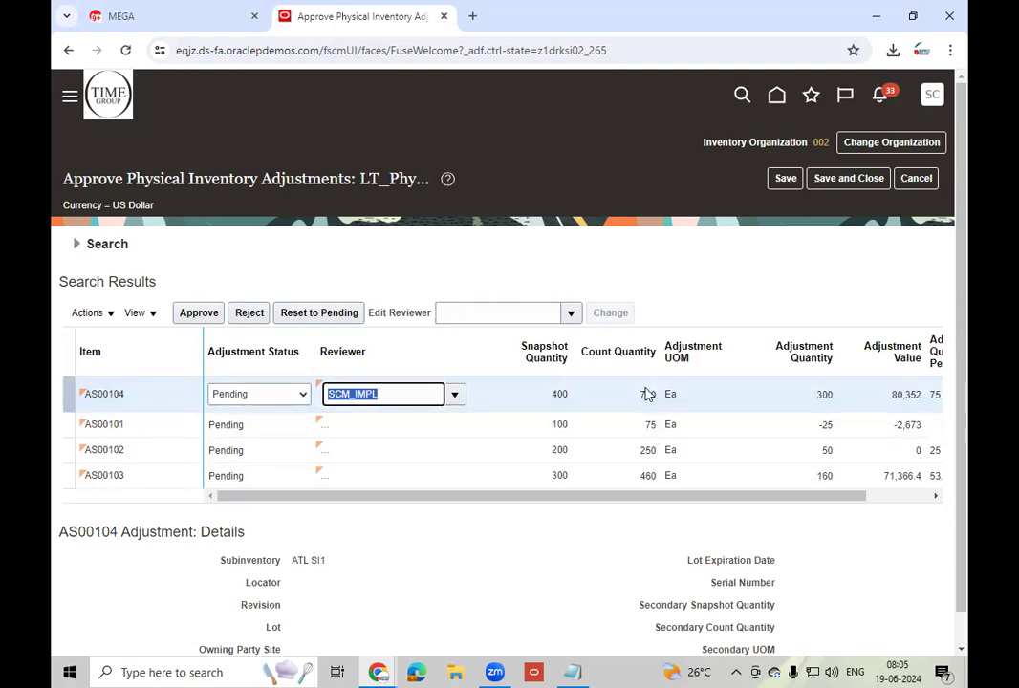
left_click(281, 402)
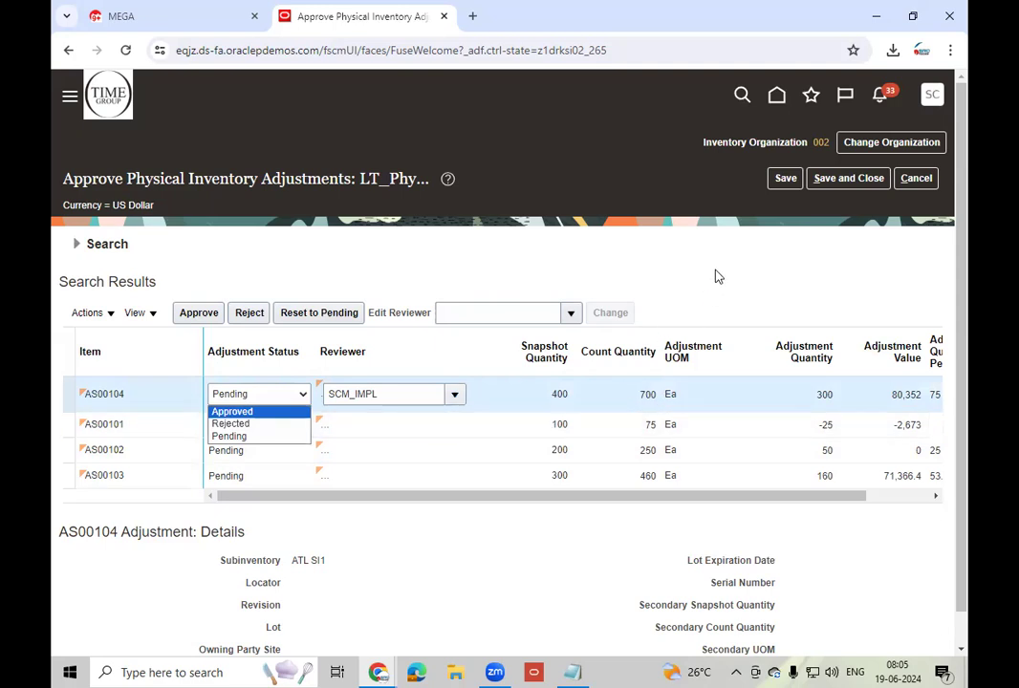
left_click(617, 402)
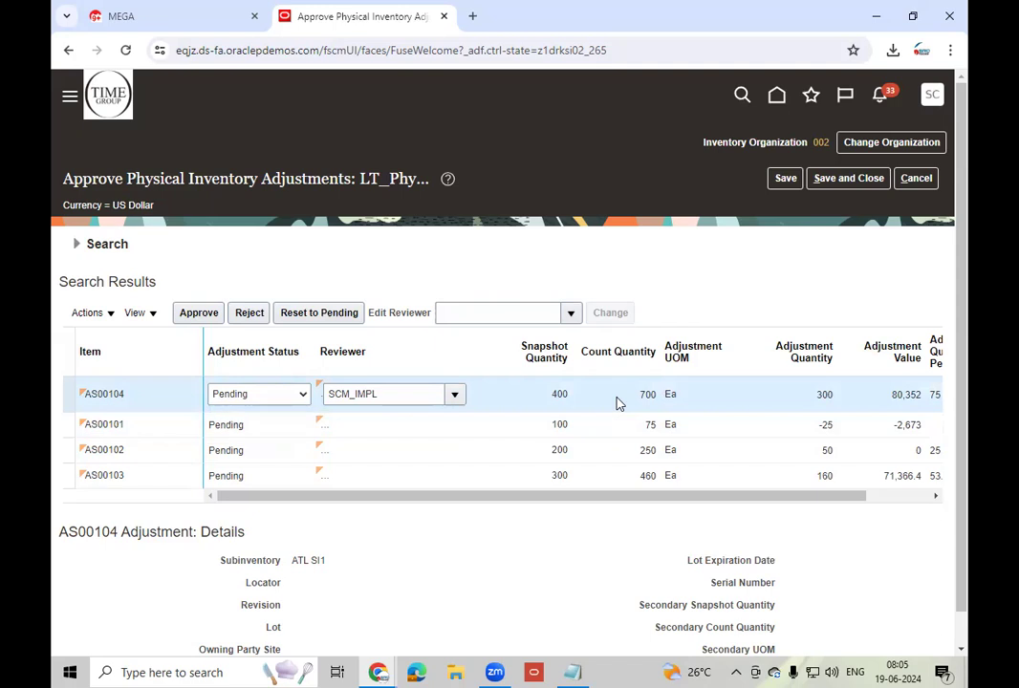
Set the adjustment status of item AS00104 to Approved and check the people available as its reviewer
left_click(292, 396)
left_click(267, 421)
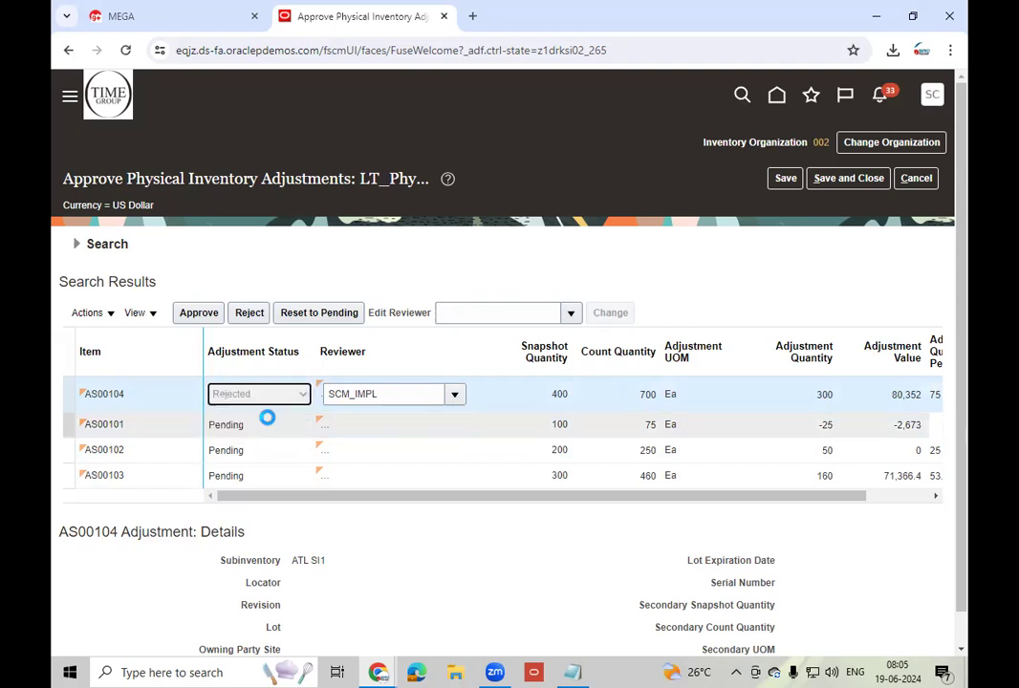
left_click(284, 396)
left_click(258, 412)
left_click(456, 398)
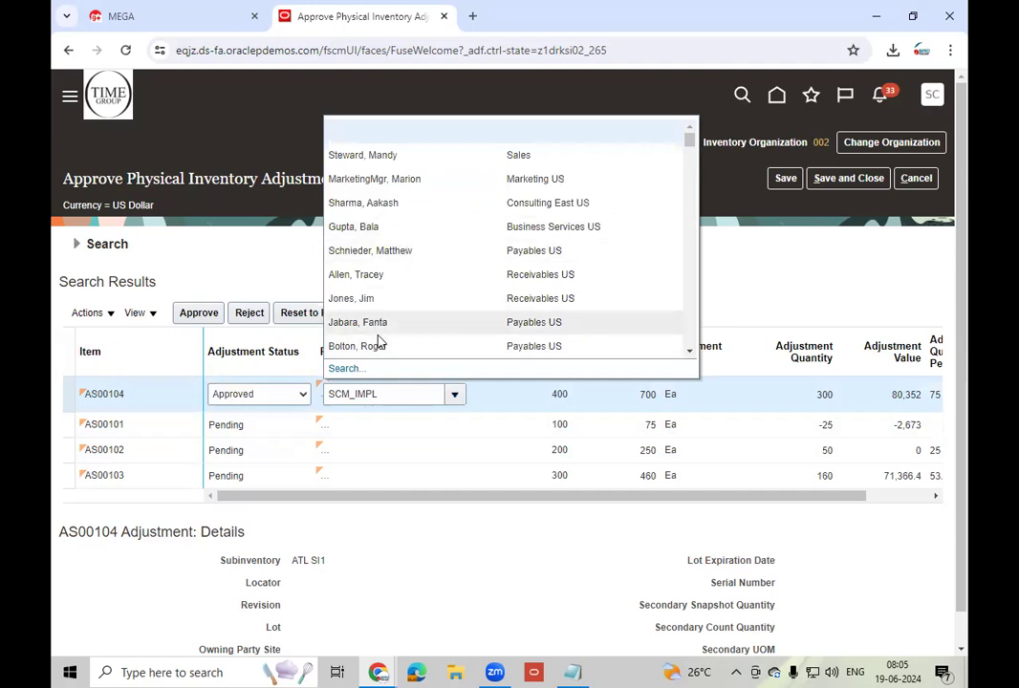
Set the adjustment status of items AS00101 and AS00102 to Approved
left_click(300, 424)
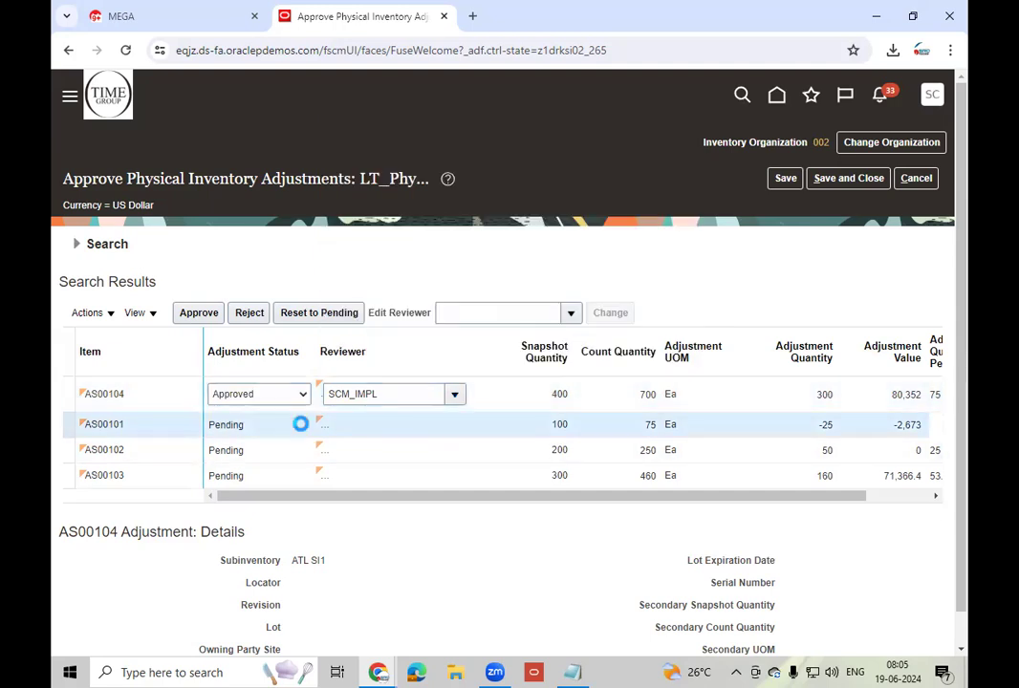
left_click(301, 425)
left_click(260, 438)
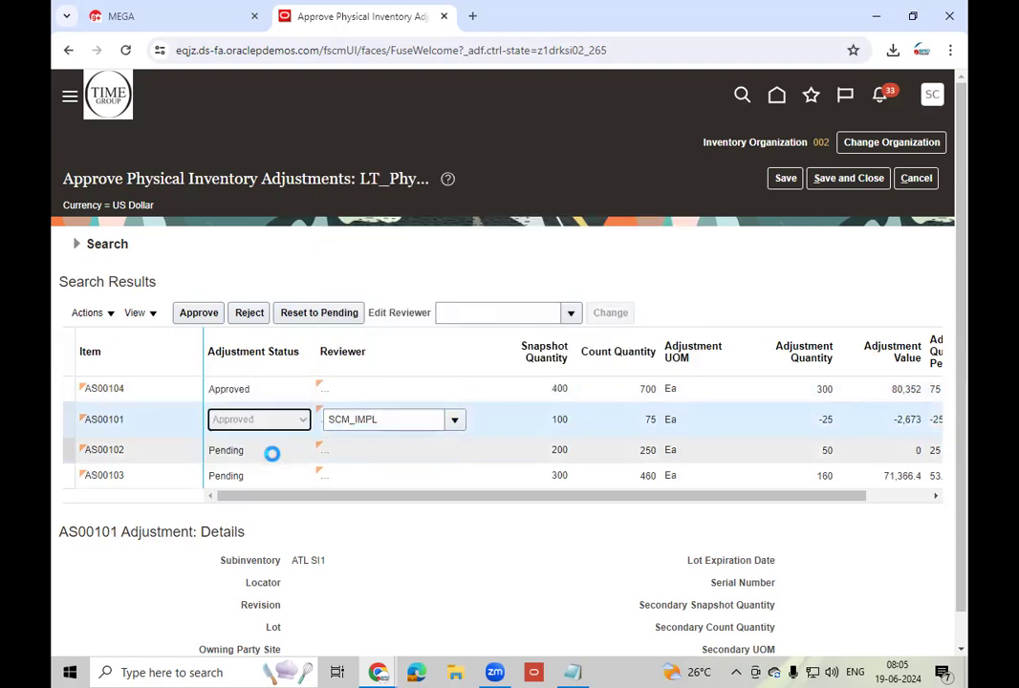
left_click(272, 455)
left_click(290, 447)
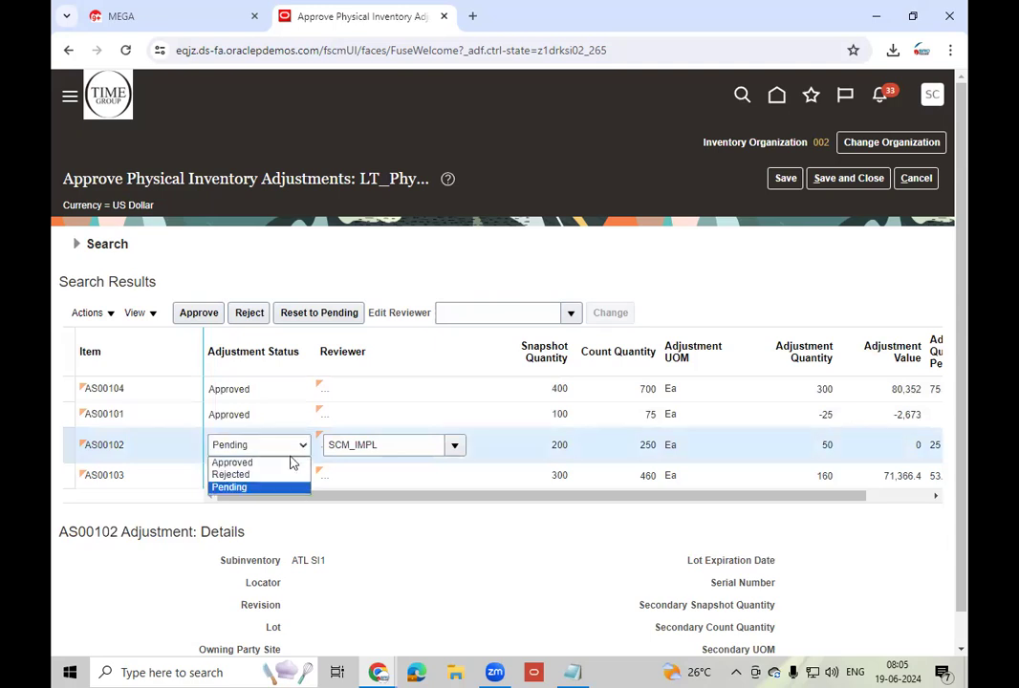
left_click(268, 464)
Set the adjustment status of item AS00103 to Approved, and save and close the physical inventory adjustments
left_click(268, 477)
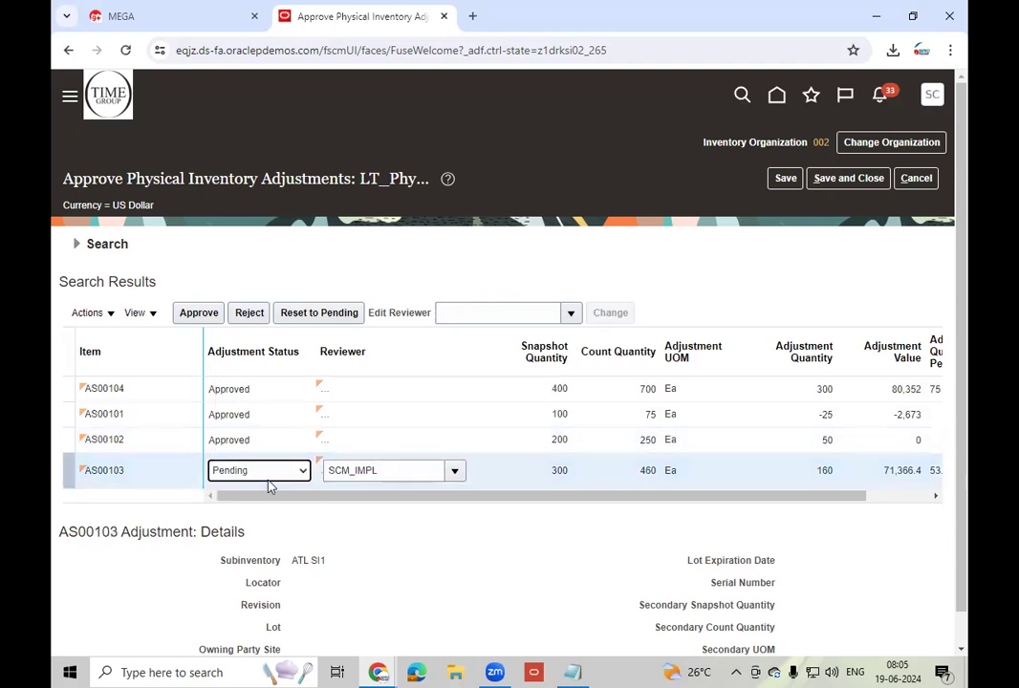
left_click(286, 472)
left_click(260, 486)
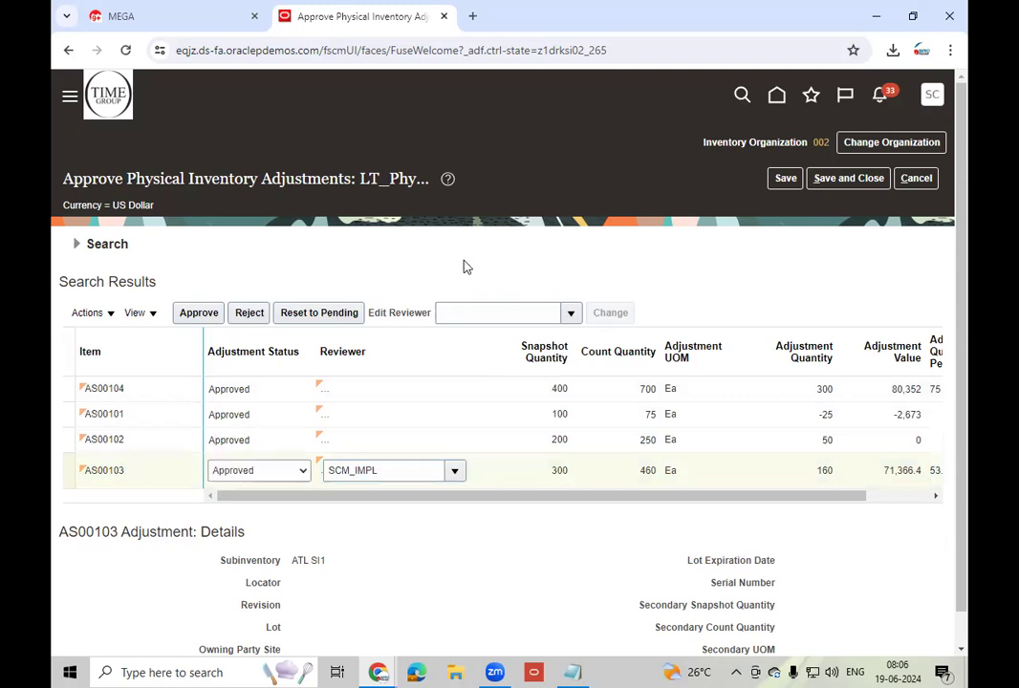
left_click(781, 182)
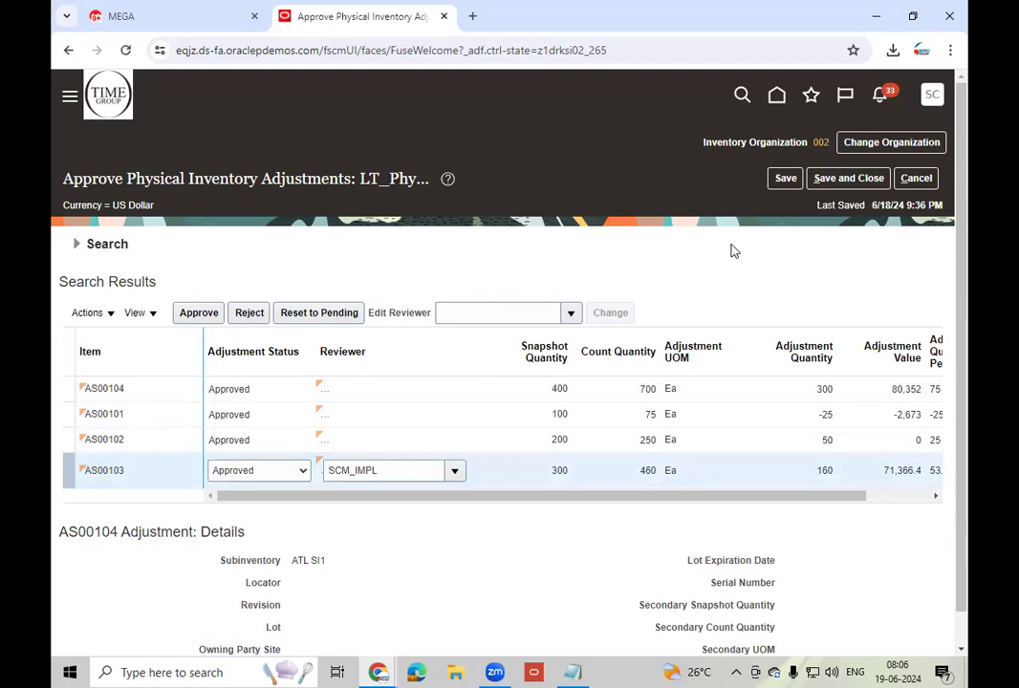
left_click(849, 179)
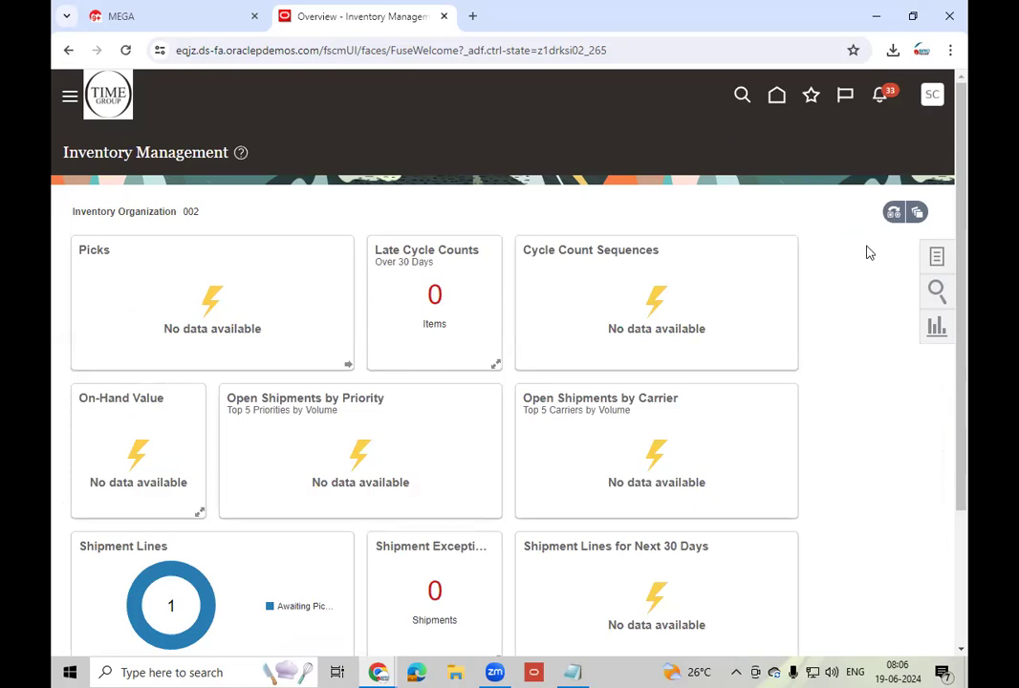
Open Manage Physical Inventories and search for LT_Physical Counting - 2024
left_click(936, 256)
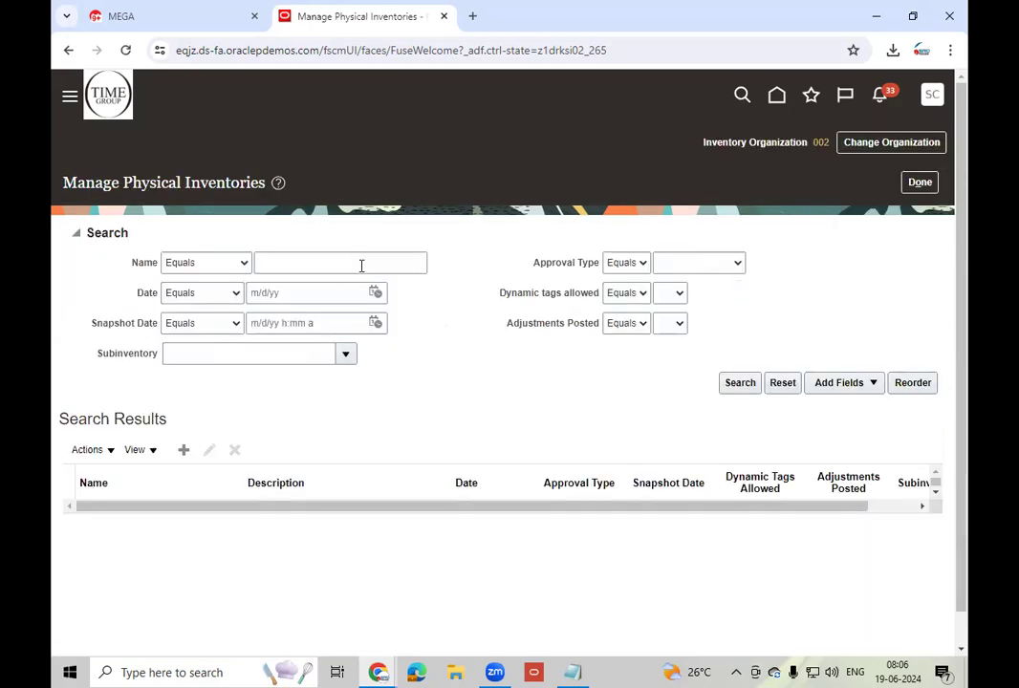
left_click(361, 265)
left_click(736, 383)
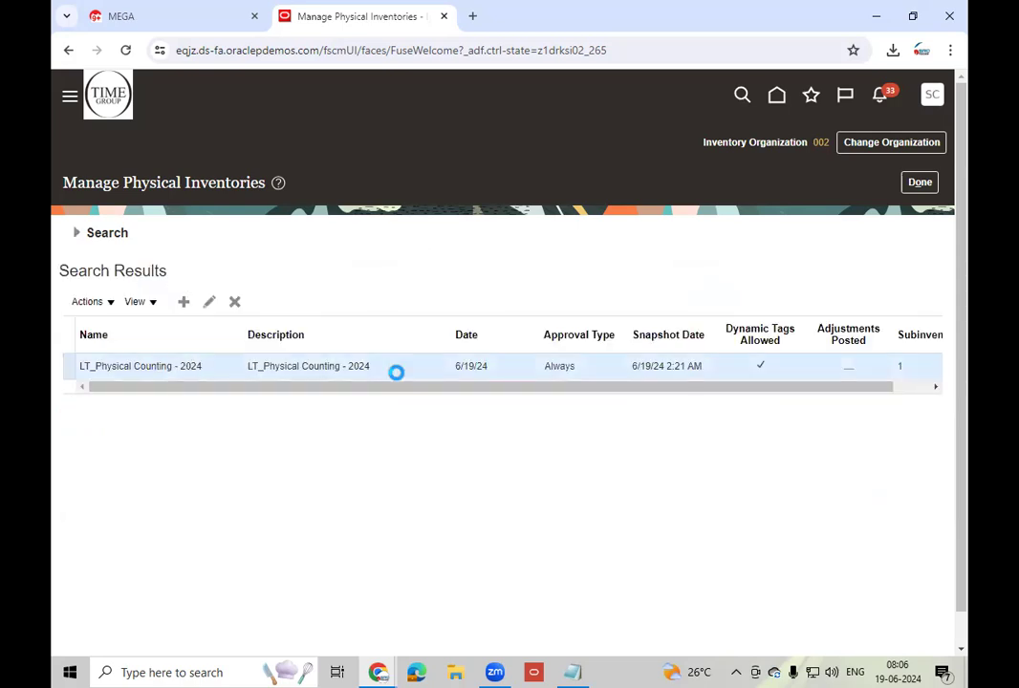
Post the physical inventory adjustments of LT_Physical Counting - 2024 with adjustment date 6/19/24 2:36 AM
left_click(105, 304)
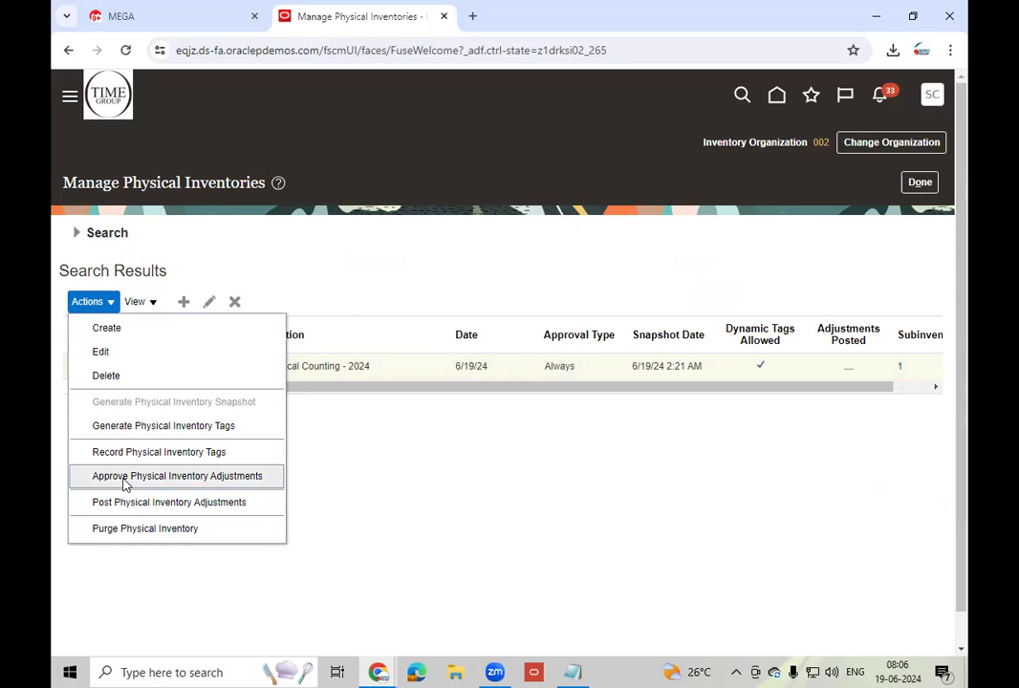
left_click(189, 510)
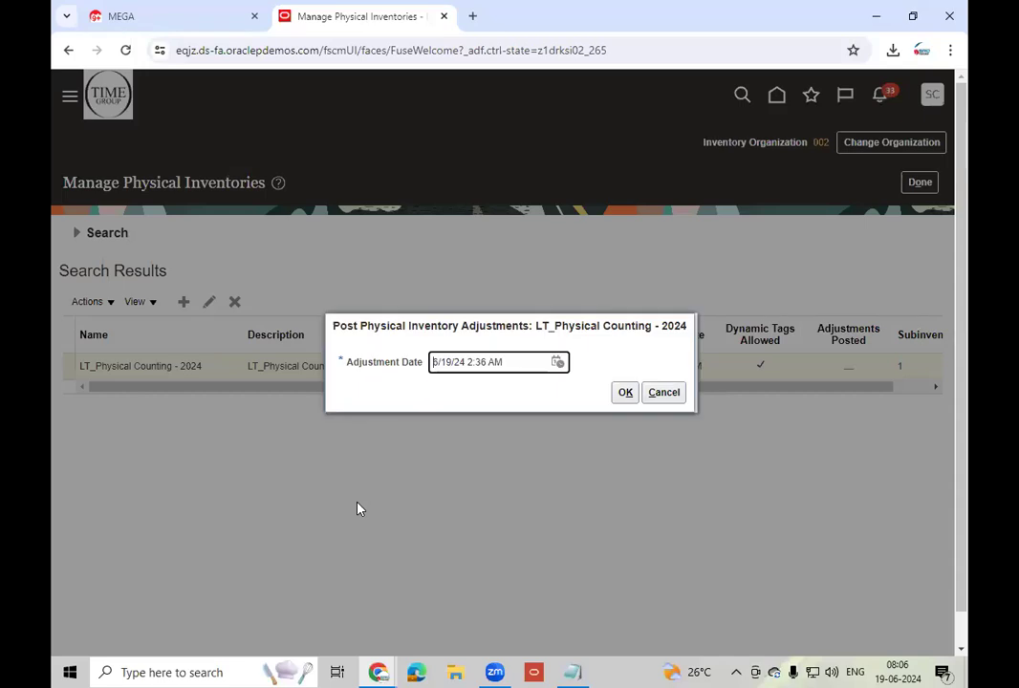
left_click(626, 393)
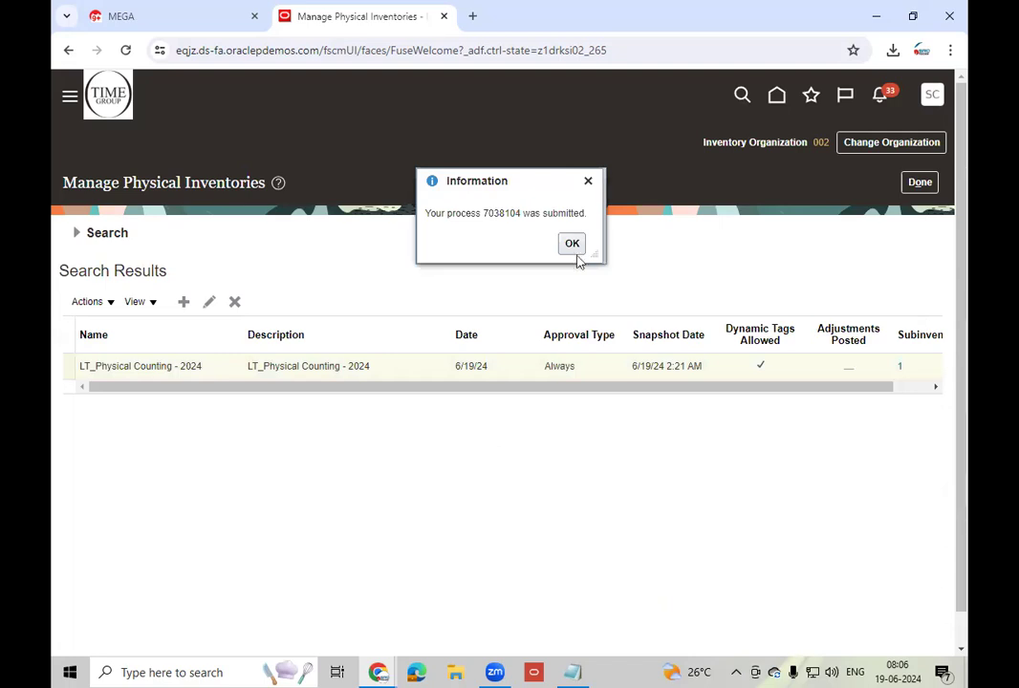
left_click(574, 245)
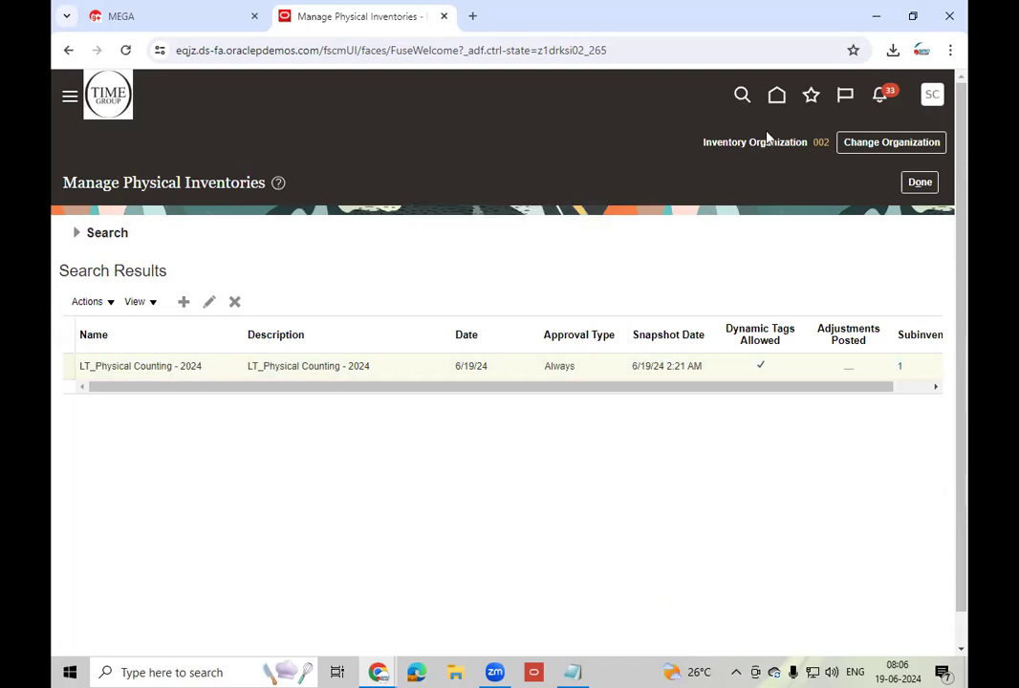
Return to the home page and open Scheduled Processes from the Tools apps
left_click(776, 96)
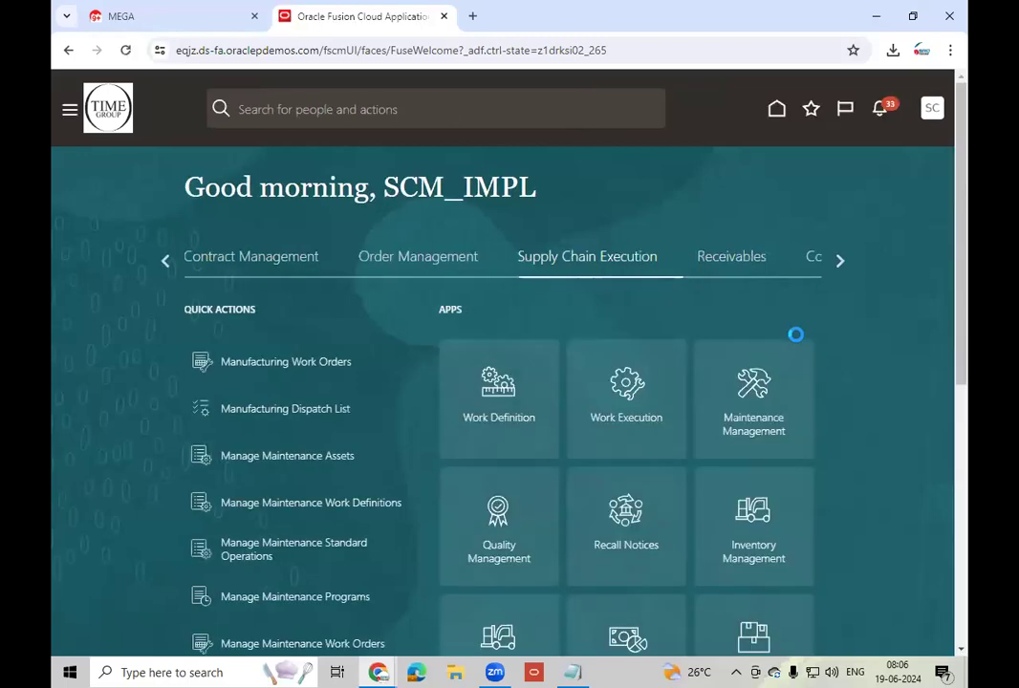
left_click(838, 266)
left_click(838, 264)
left_click(837, 263)
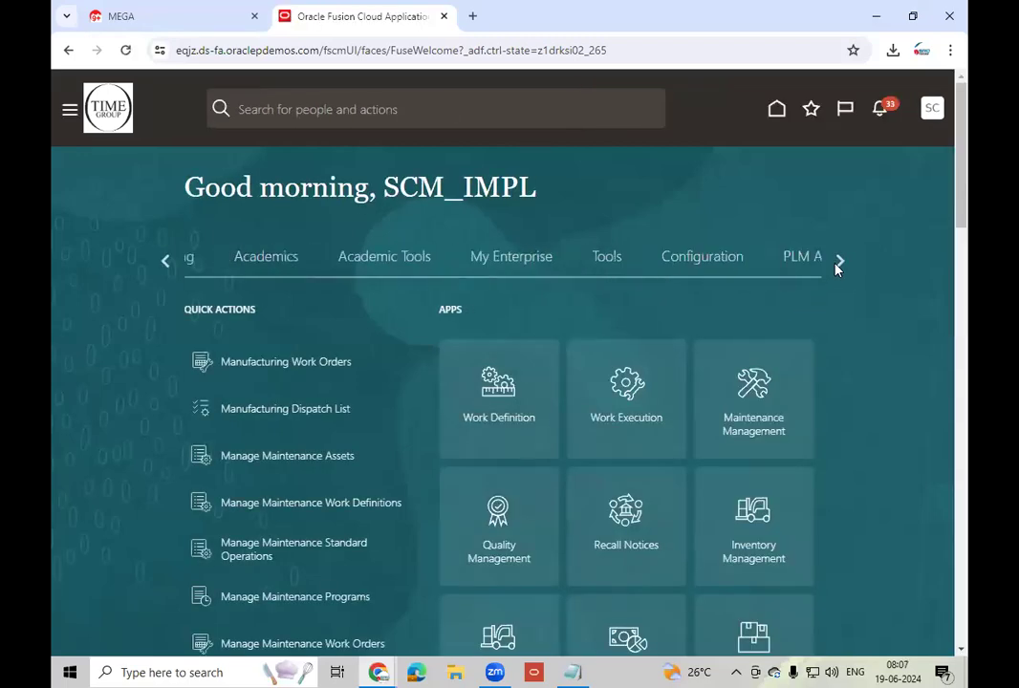
left_click(565, 258)
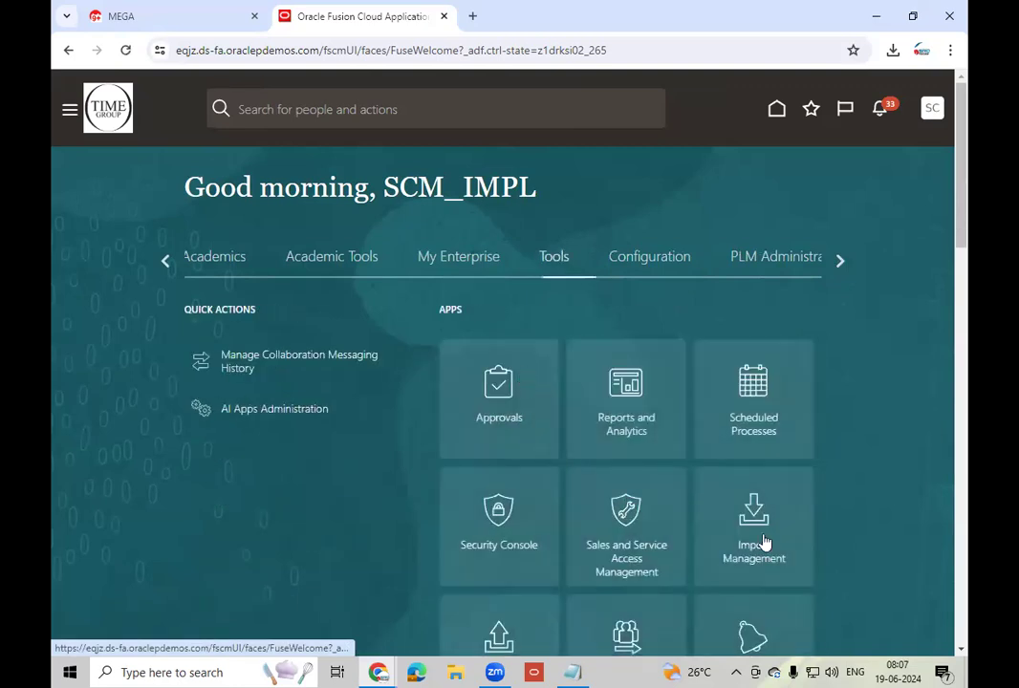
left_click(762, 409)
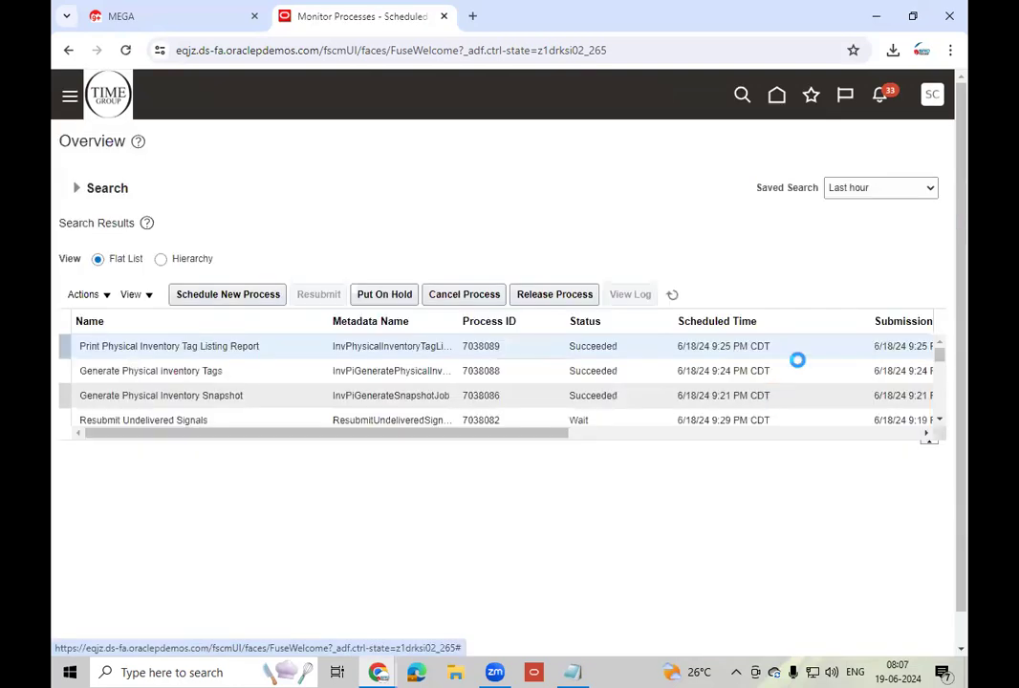
Refresh the process list repeatedly to monitor the status of the Post Physical Inventory Adjustments process
left_click(673, 295)
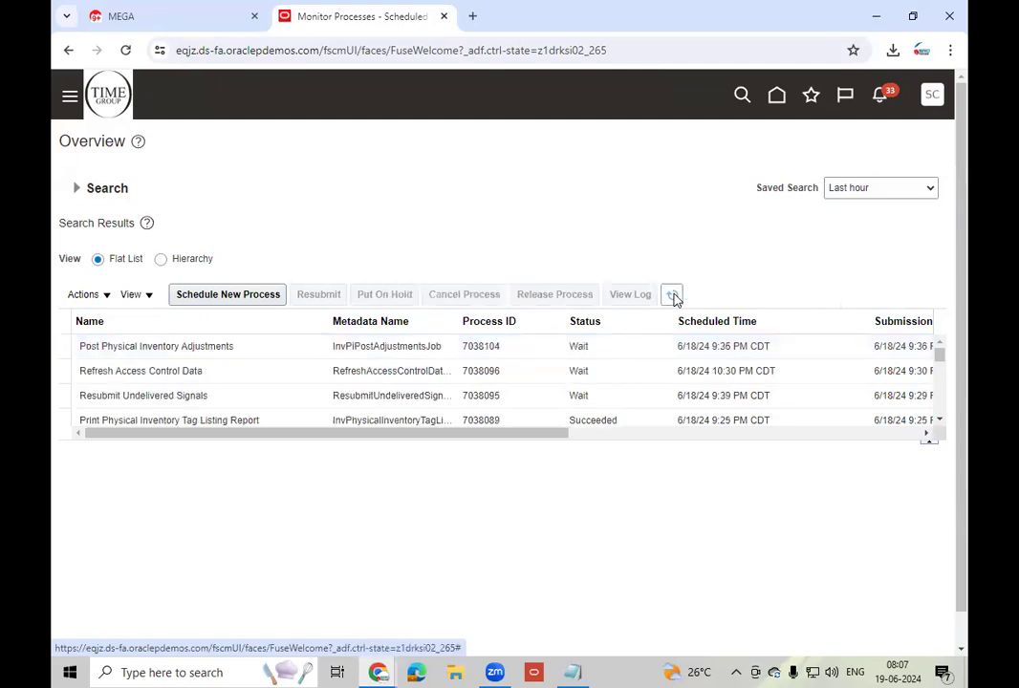
left_click(673, 296)
left_click(675, 299)
left_click(675, 300)
left_click(673, 296)
Go back to the home page and open Inventory Management from the Supply Chain Execution apps
left_click(777, 98)
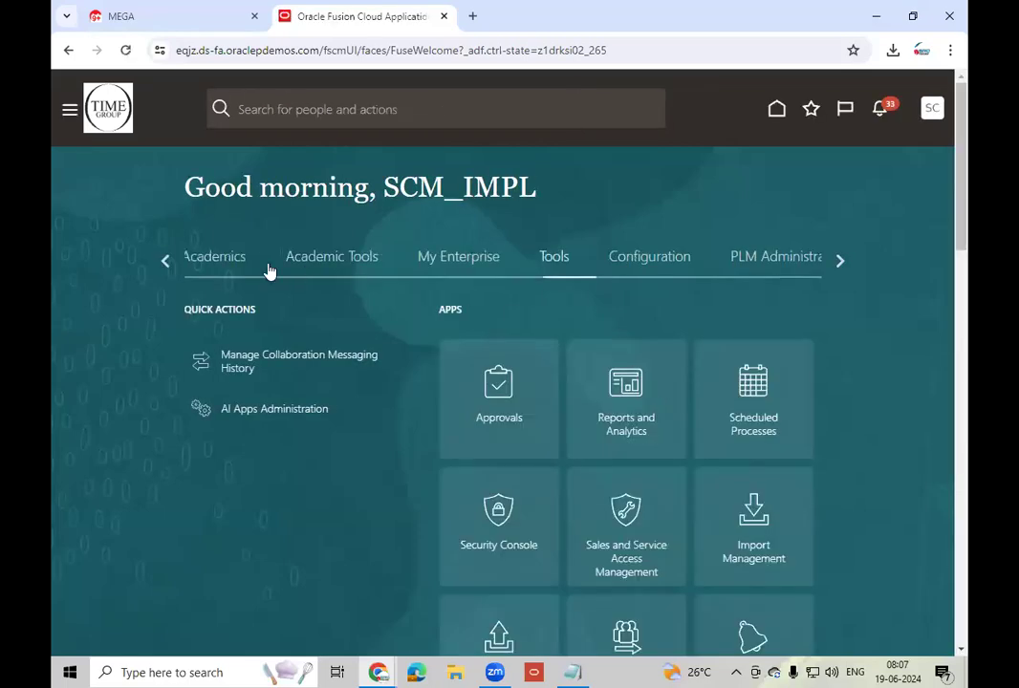
left_click(164, 265)
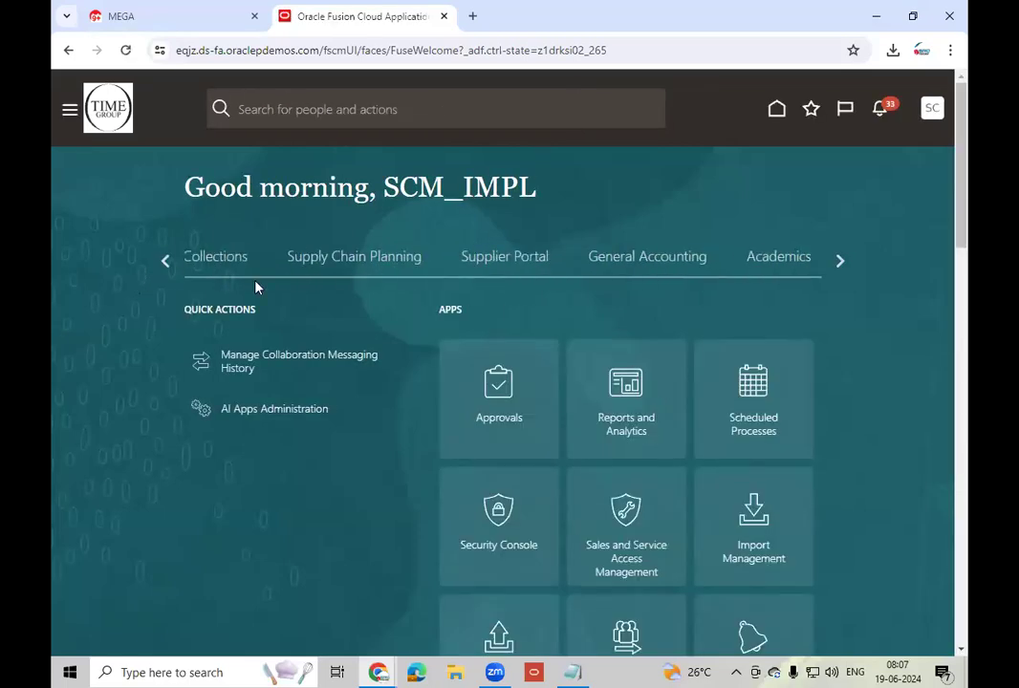
left_click(164, 262)
left_click(164, 262)
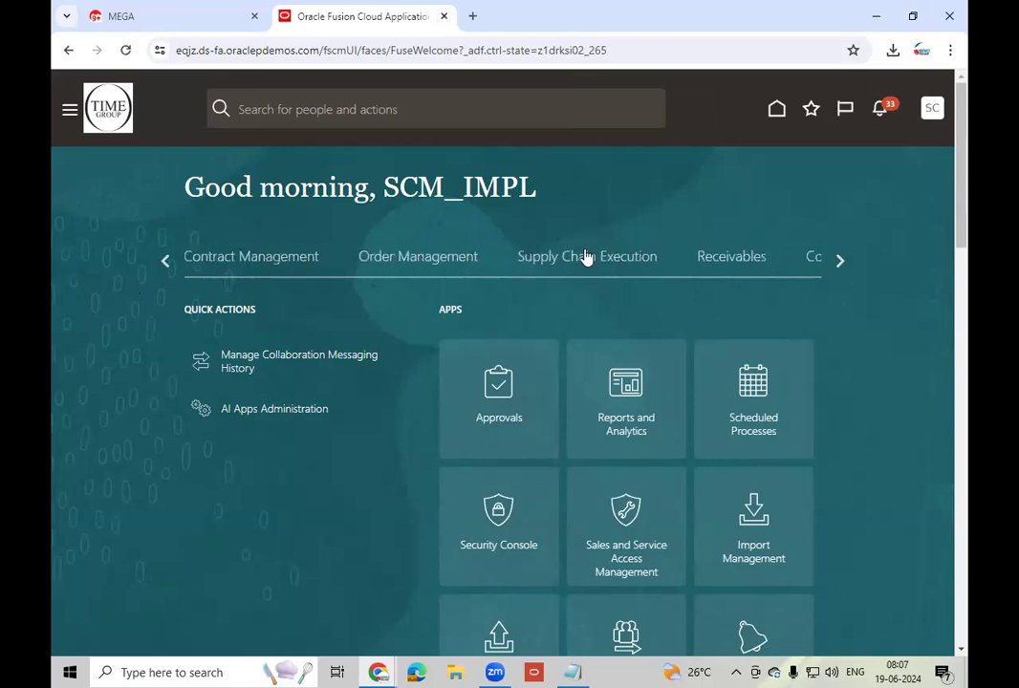
left_click(652, 292)
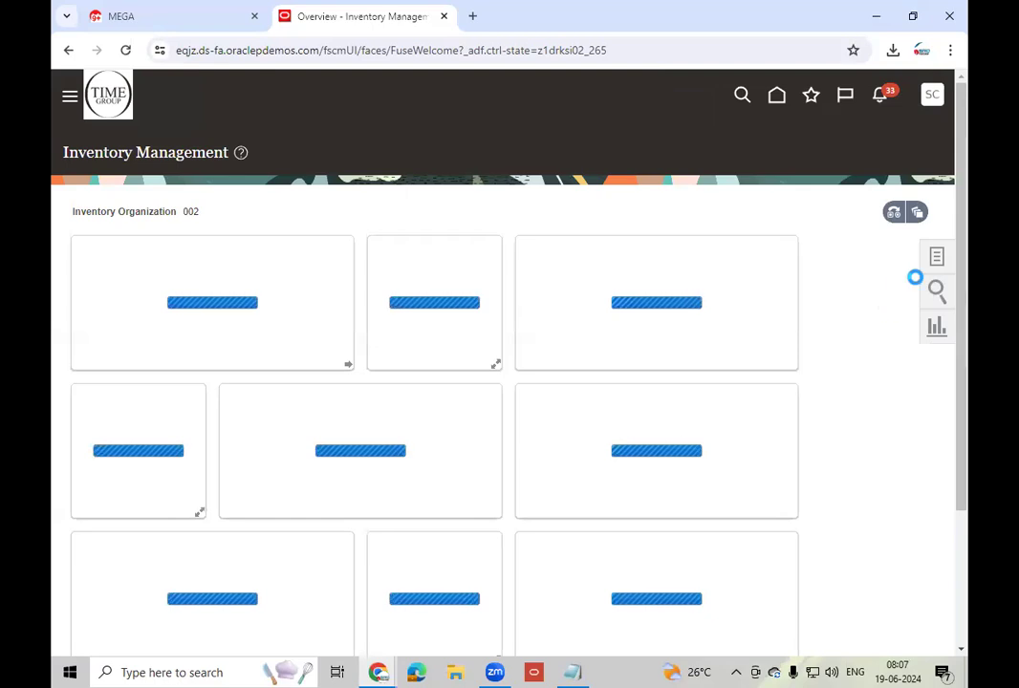
Search Manage Physical Inventories for LT_Physical Counting - 2024, check its Adjustments Posted indicator, and close the page
left_click(937, 258)
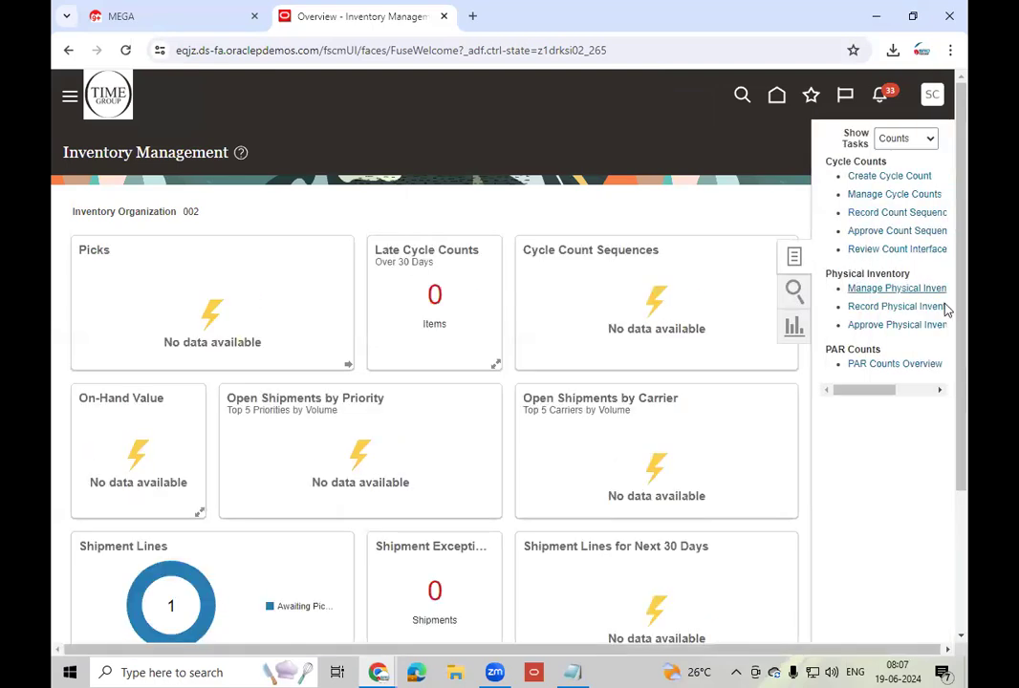
left_click(885, 289)
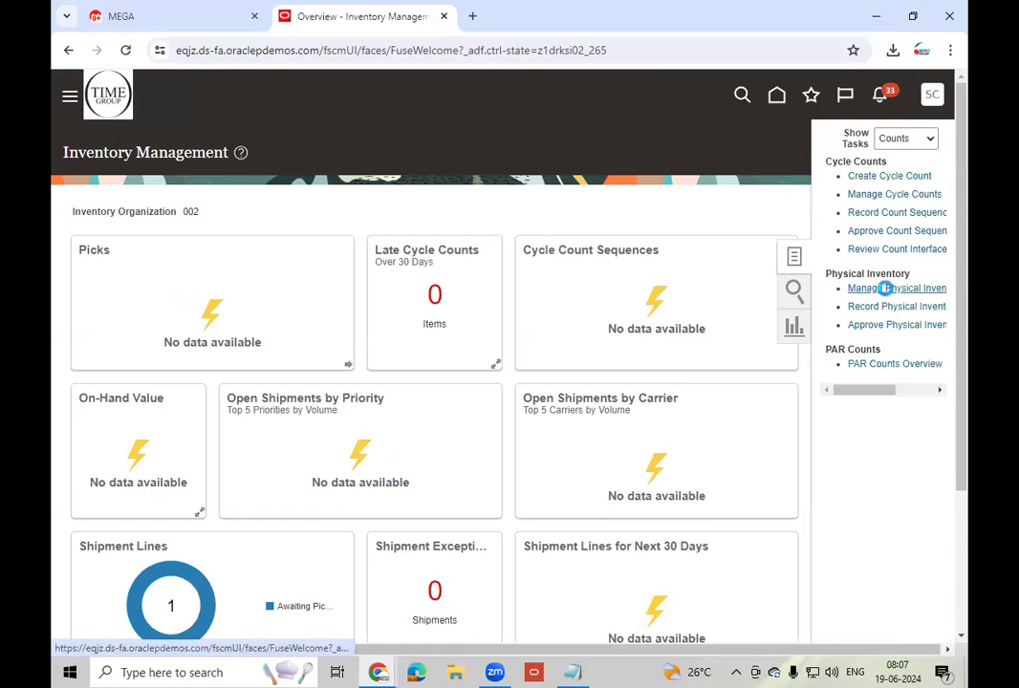
left_click(740, 382)
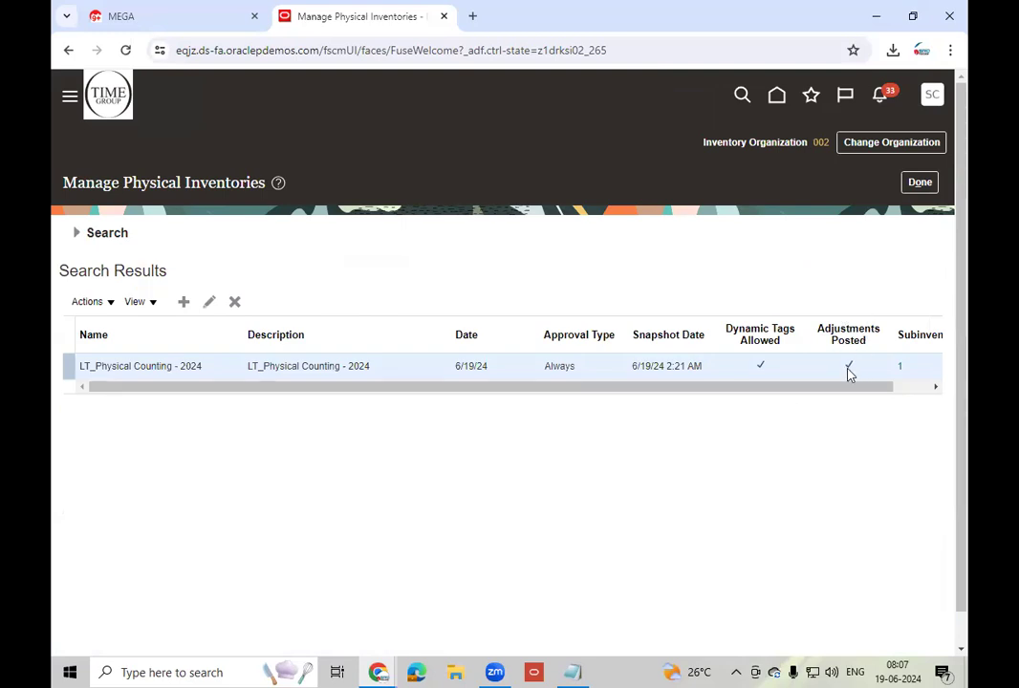
left_click_drag(844, 390, 791, 393)
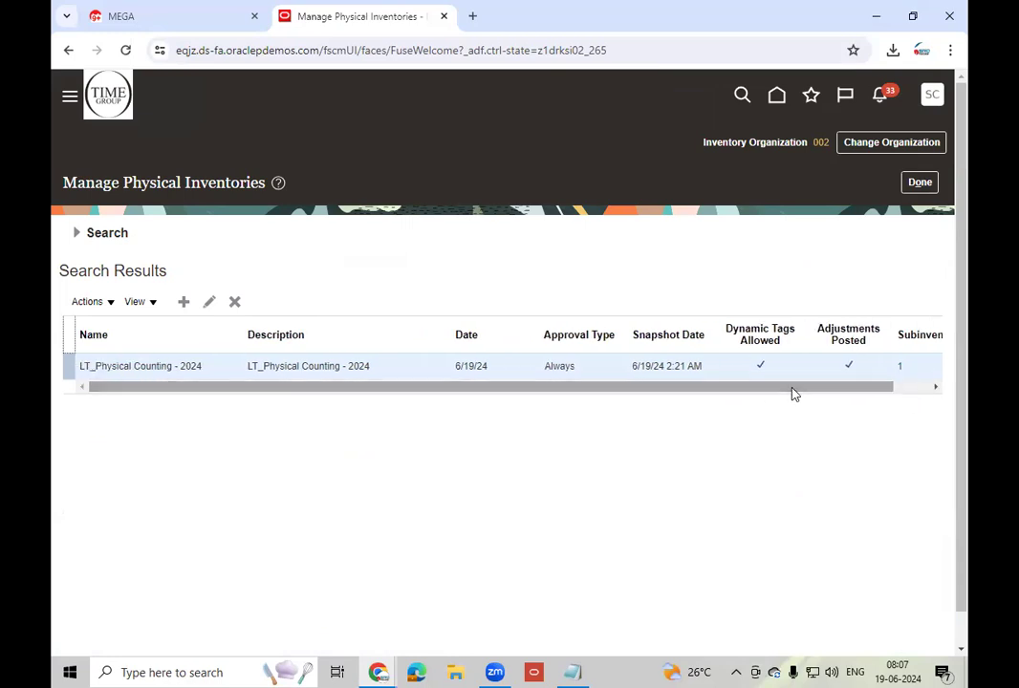
left_click(923, 183)
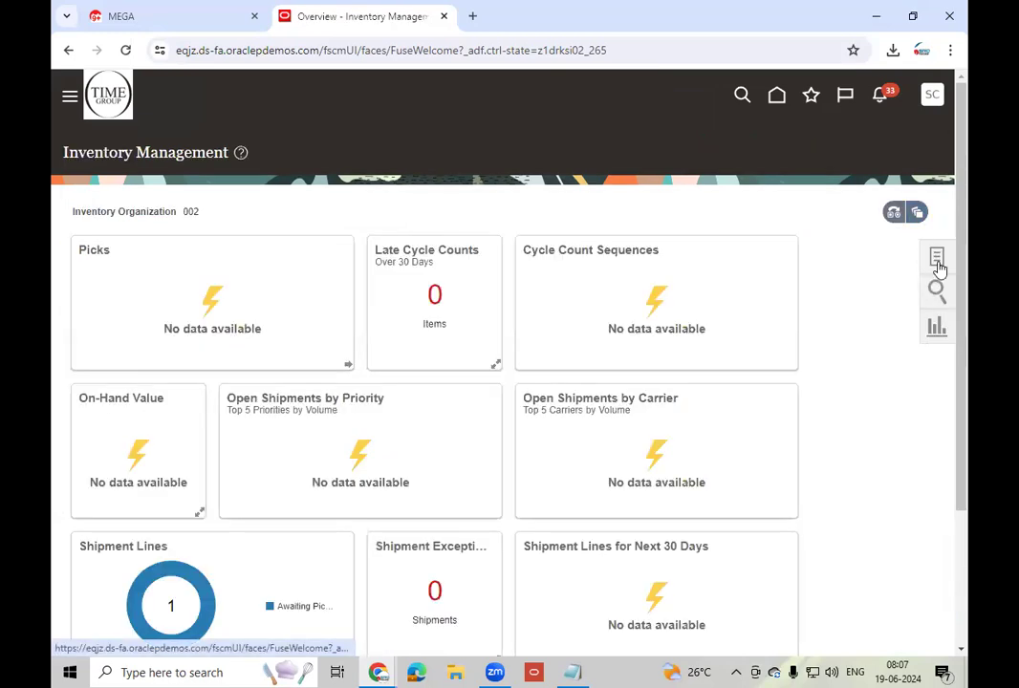
Show the Inventory tasks and open Manage Item Quantities
left_click(937, 258)
left_click(920, 139)
left_click(906, 155)
left_click(898, 178)
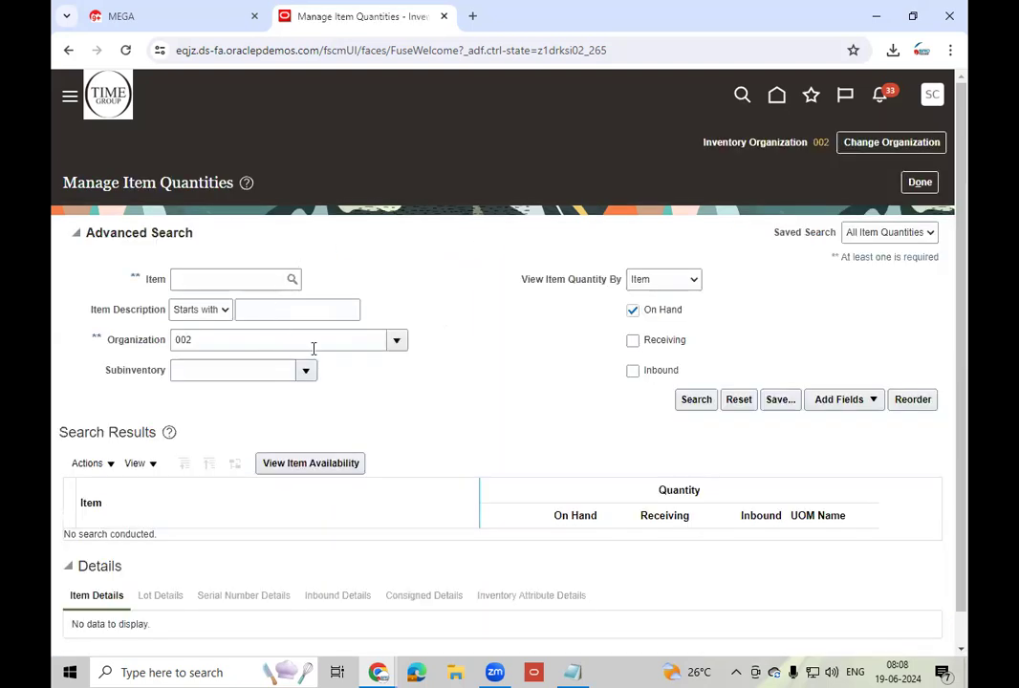
Search the on-hand quantities in organization 002, subinventory ATL SI1, review those of items AS00101 to AS00104, and close the page
left_click(306, 372)
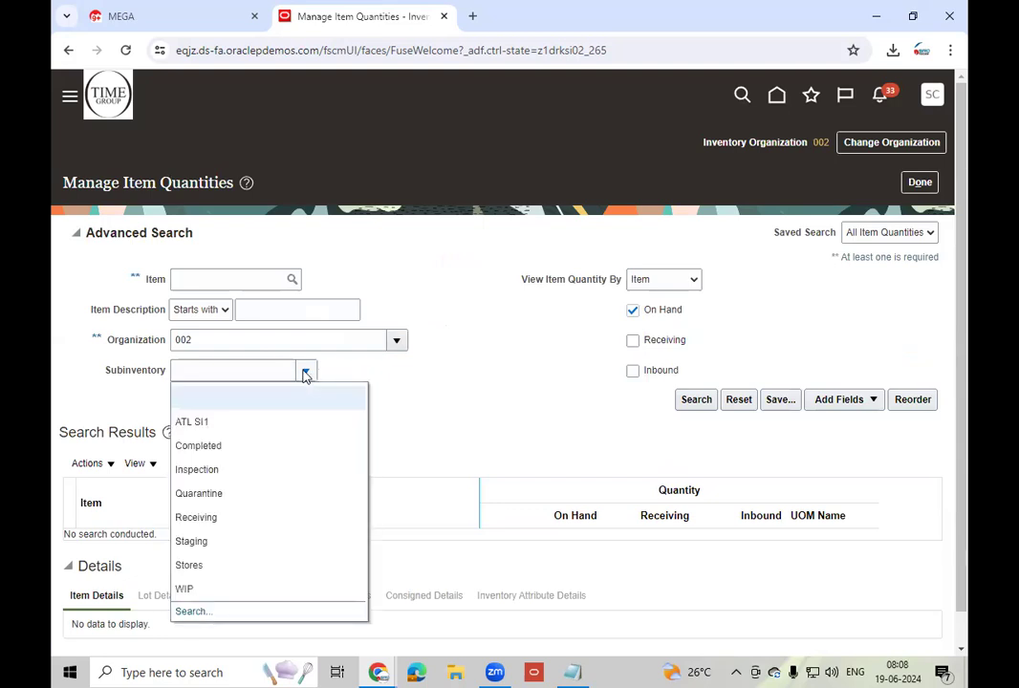
left_click(236, 421)
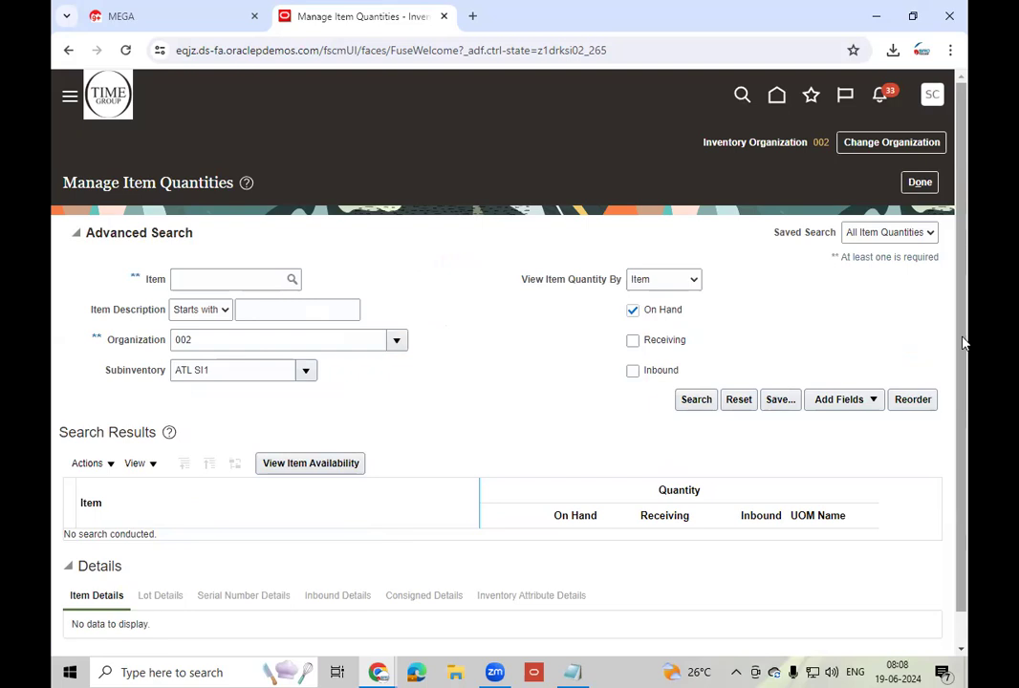
left_click_drag(962, 338, 958, 462)
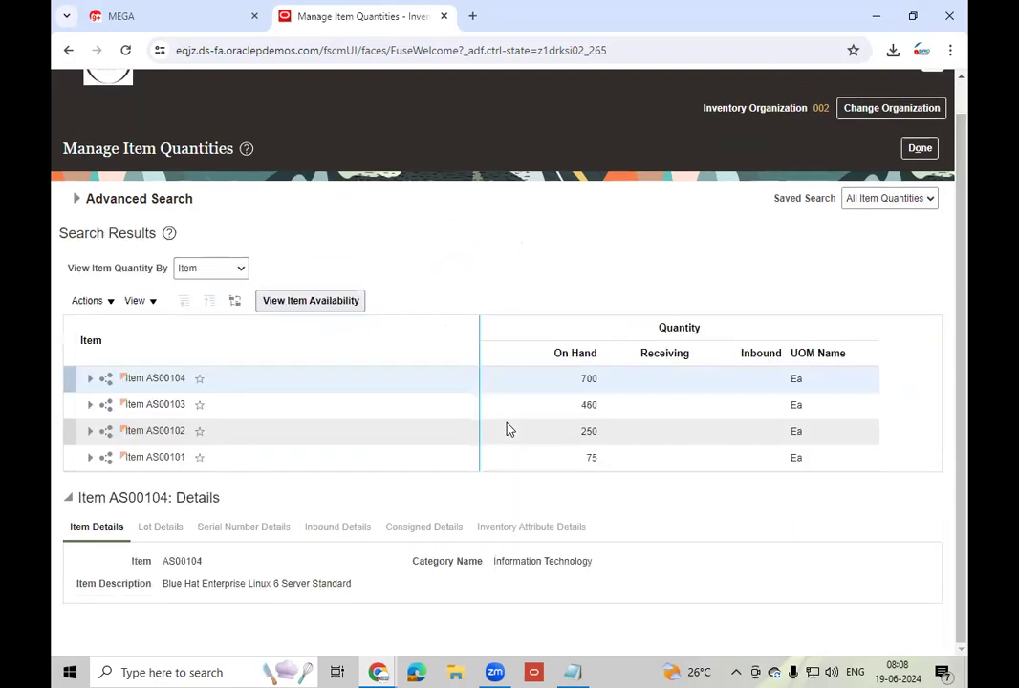
left_click(230, 465)
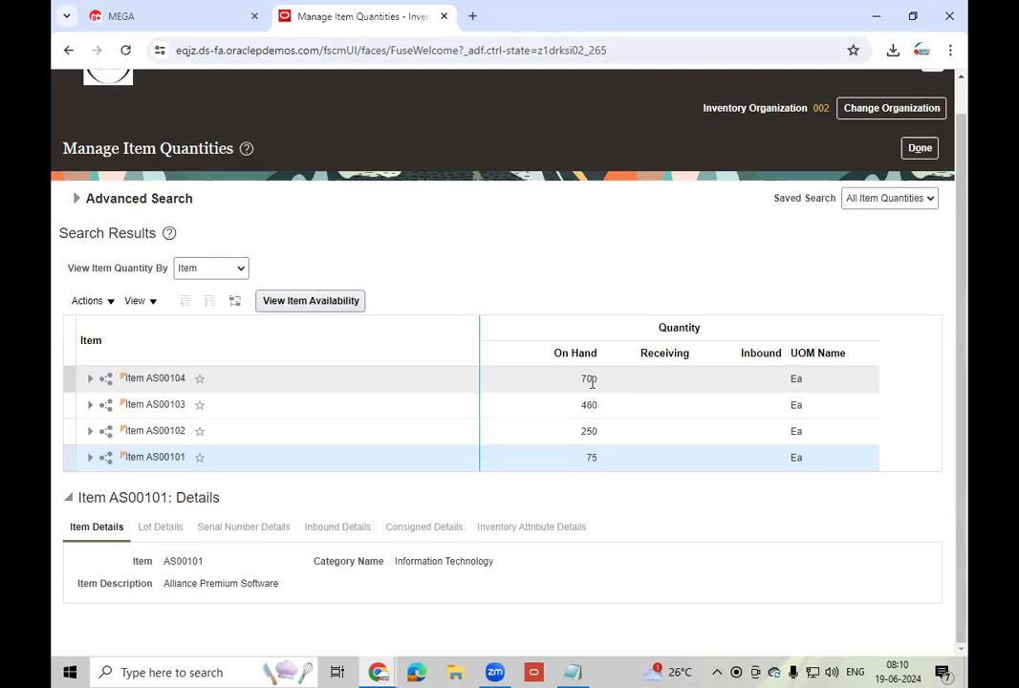
left_click(920, 149)
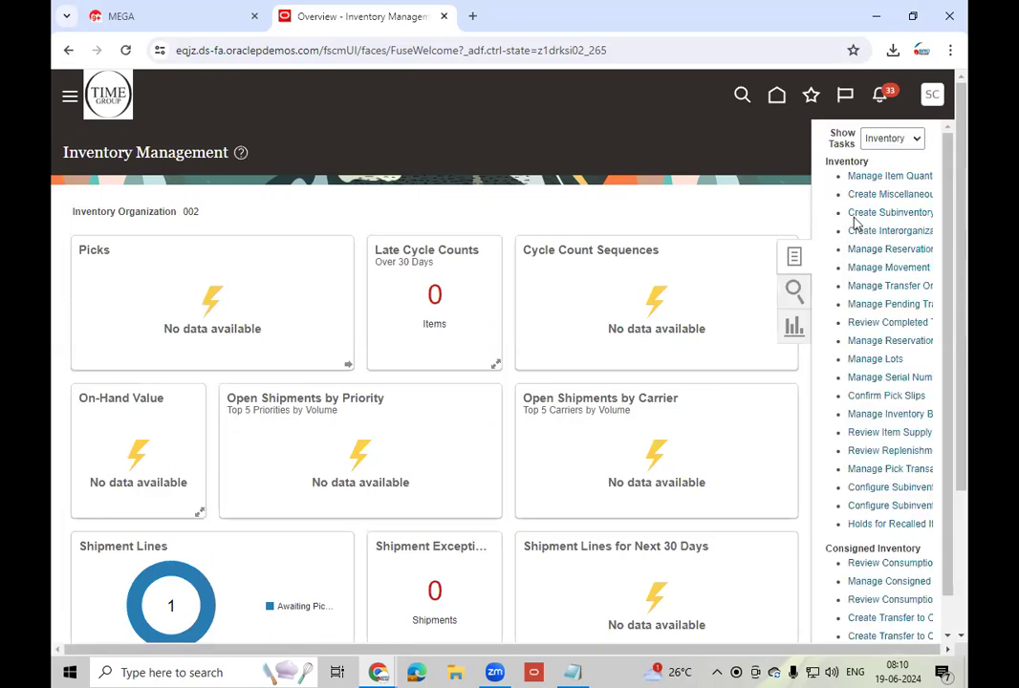
Show the Counts tasks and open Record Physical Inventory Tags
left_click(913, 139)
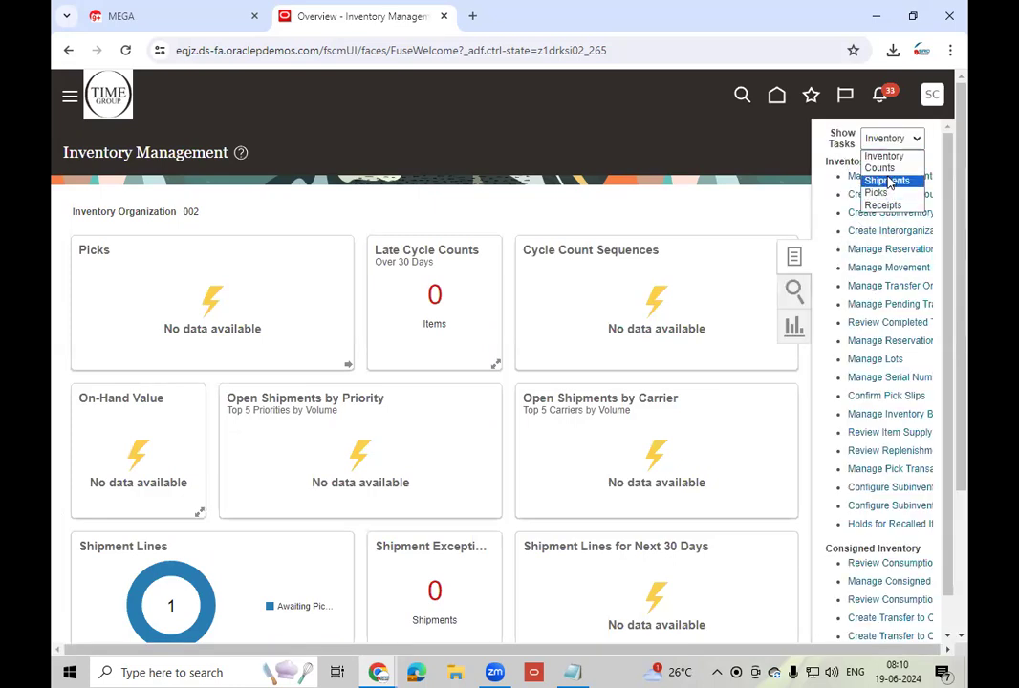
left_click(882, 168)
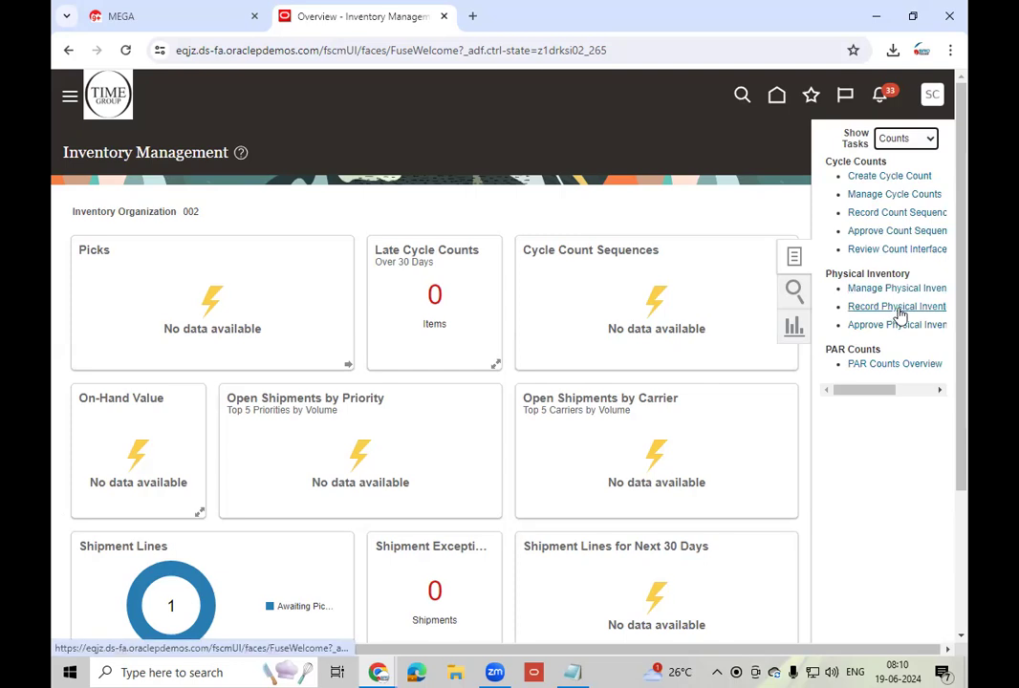
left_click(913, 306)
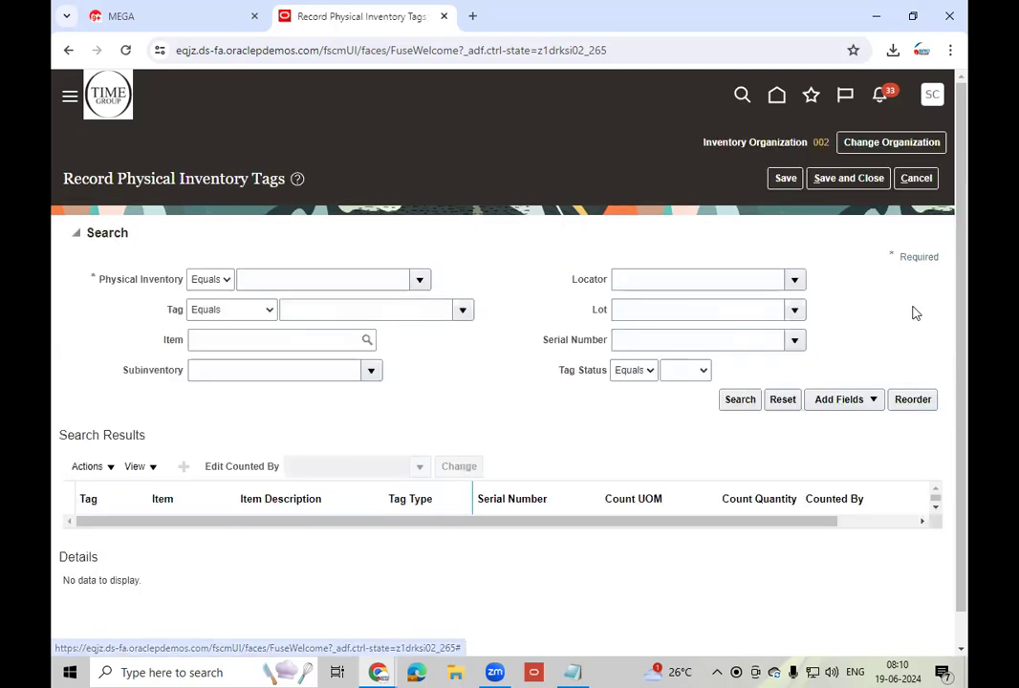
Search the tags of physical inventory LT_Physical Counting - 2024, review their count quantities, and leave the page without saving
left_click(424, 285)
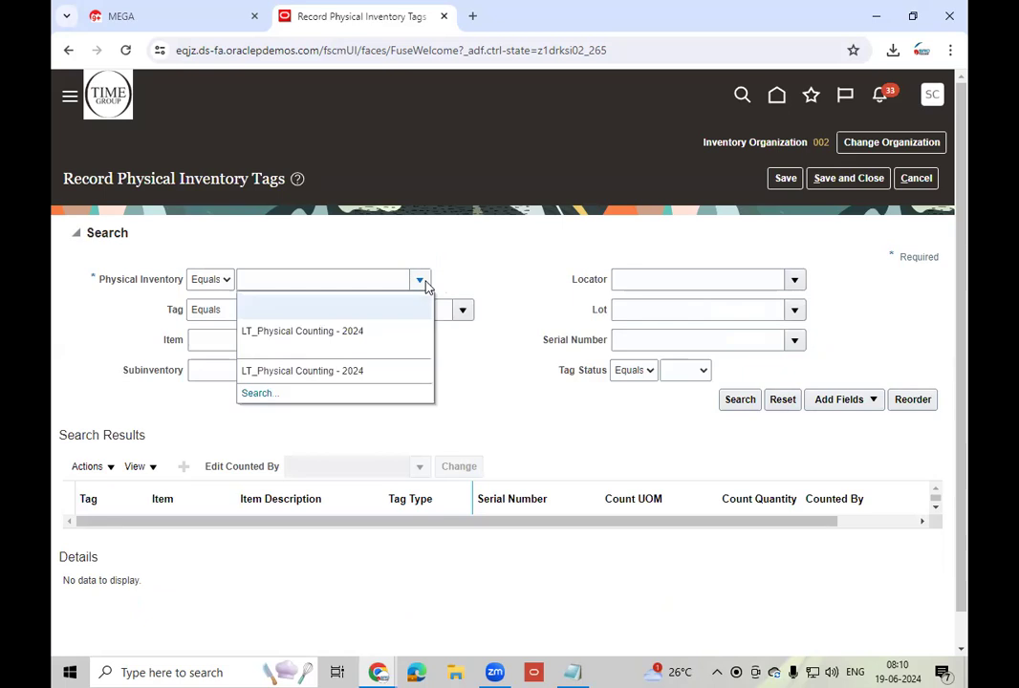
left_click(355, 331)
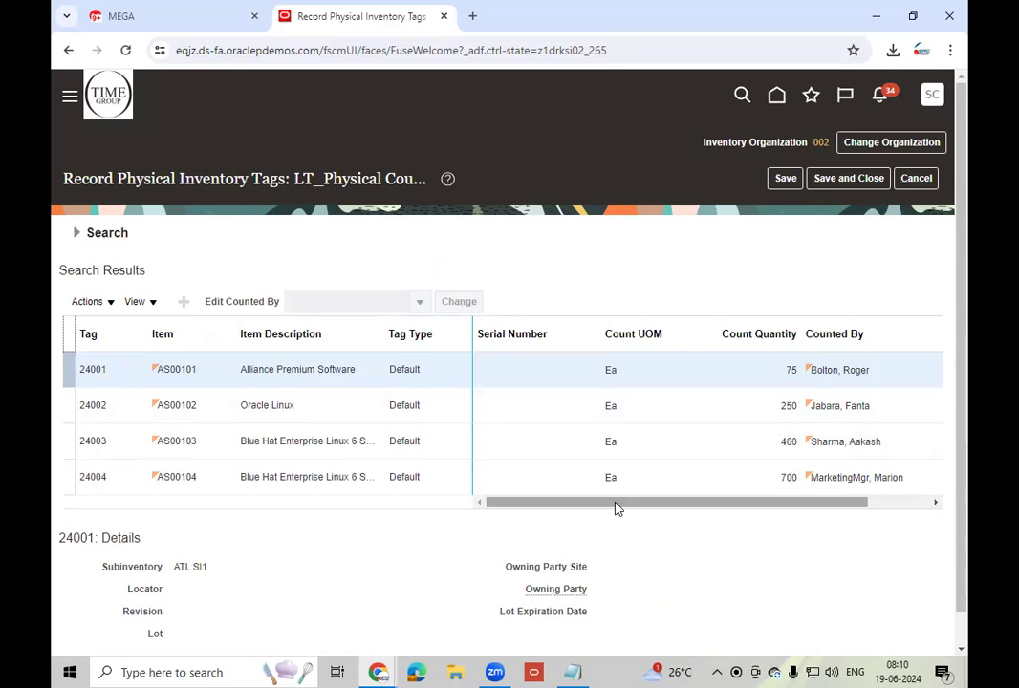
left_click_drag(617, 508, 510, 500)
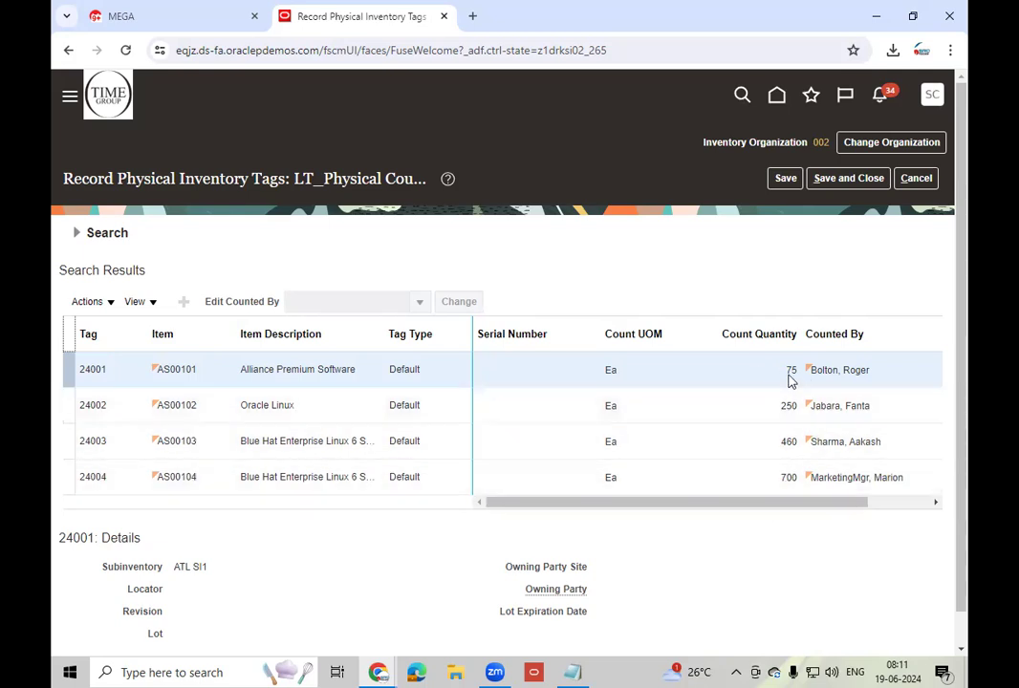
left_click(916, 178)
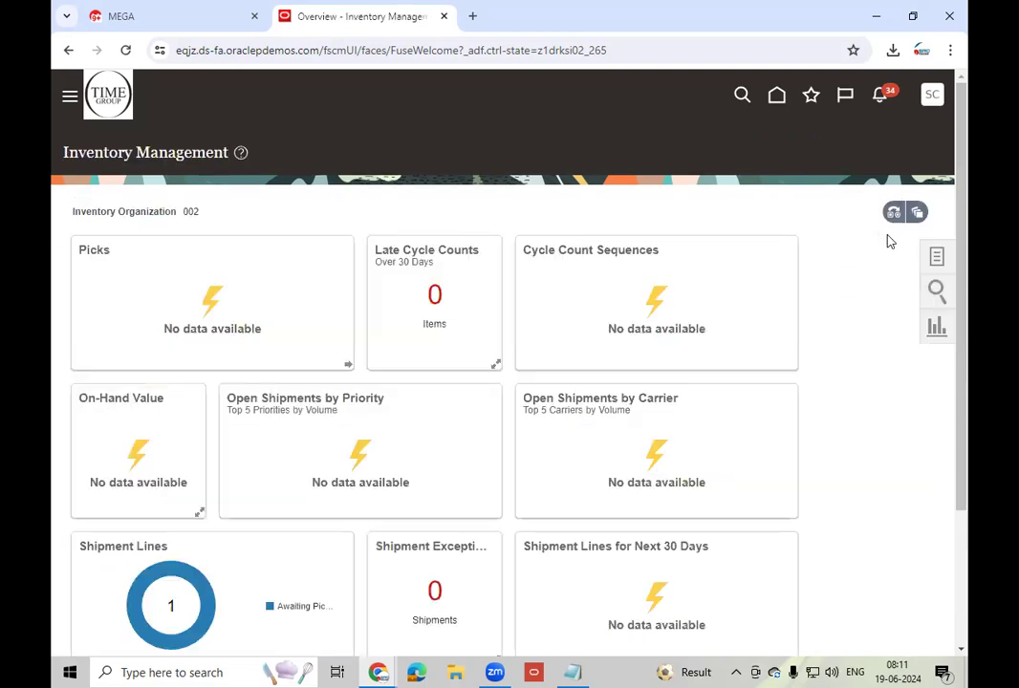
Open Approve Physical Inventory Adjustments, search for LT_Physical Counting - 2024, and check the adjustment quantity of item AS00104
left_click(937, 256)
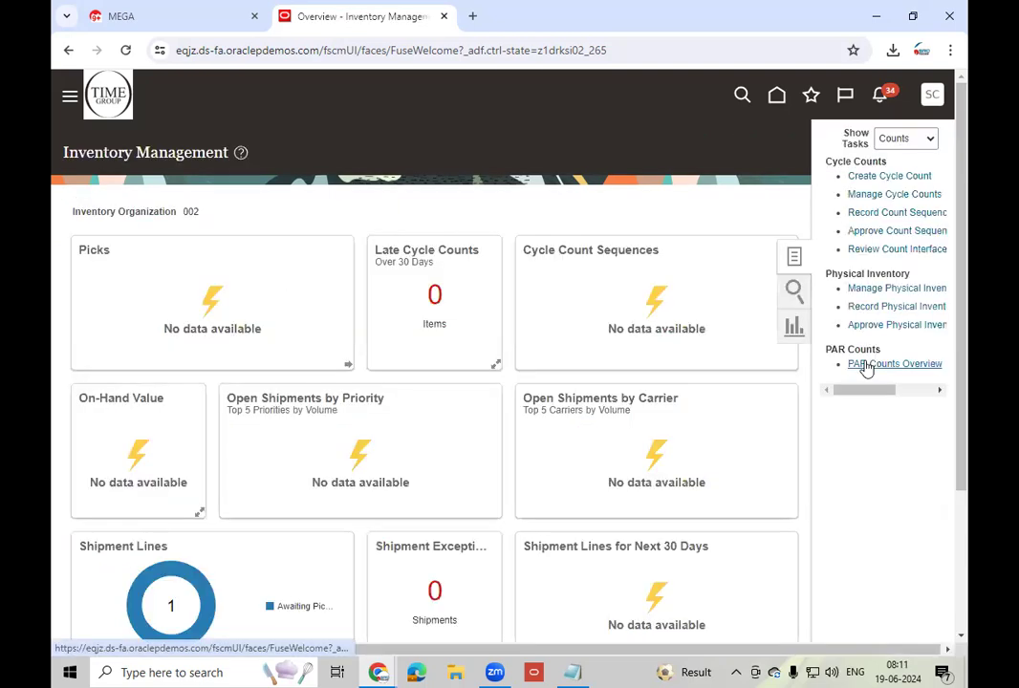
left_click(889, 326)
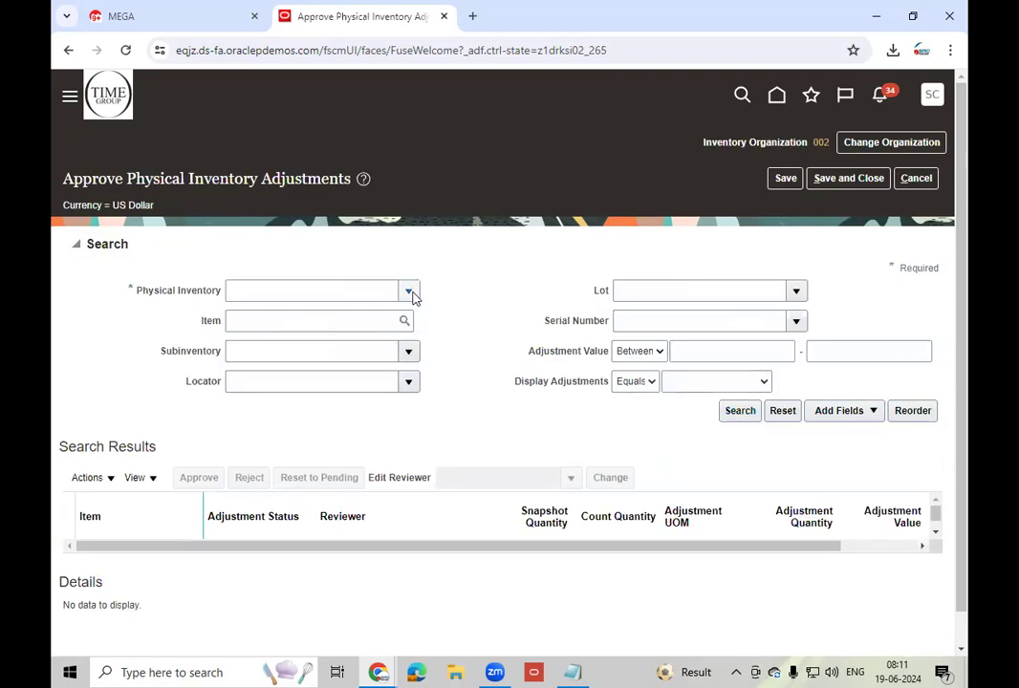
left_click(413, 297)
left_click(348, 343)
left_click(741, 411)
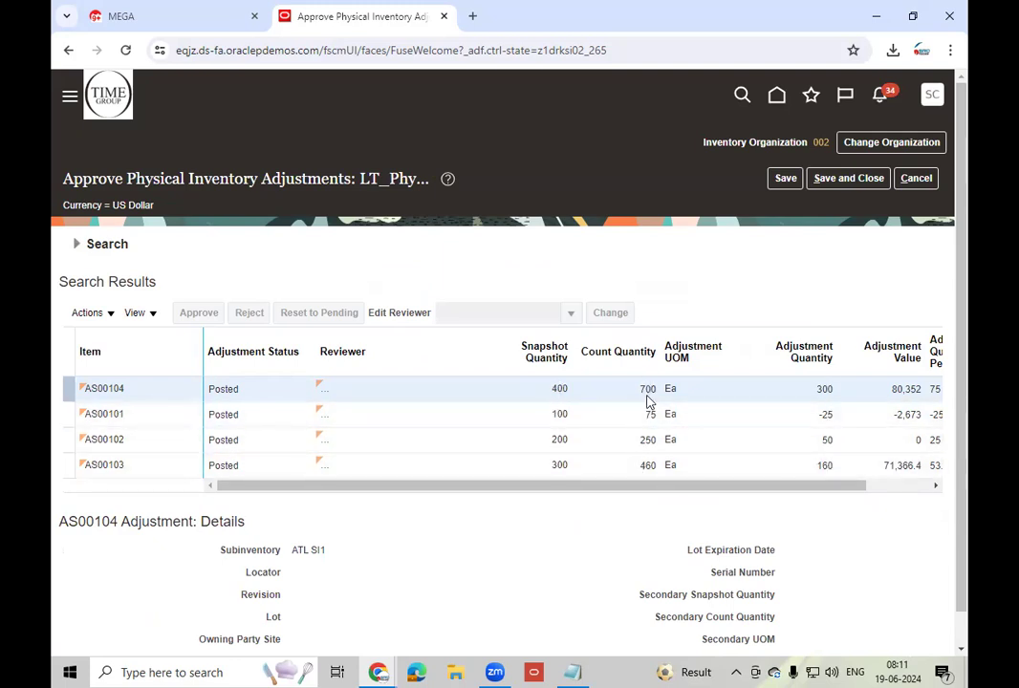
left_click(829, 390)
double_click(824, 389)
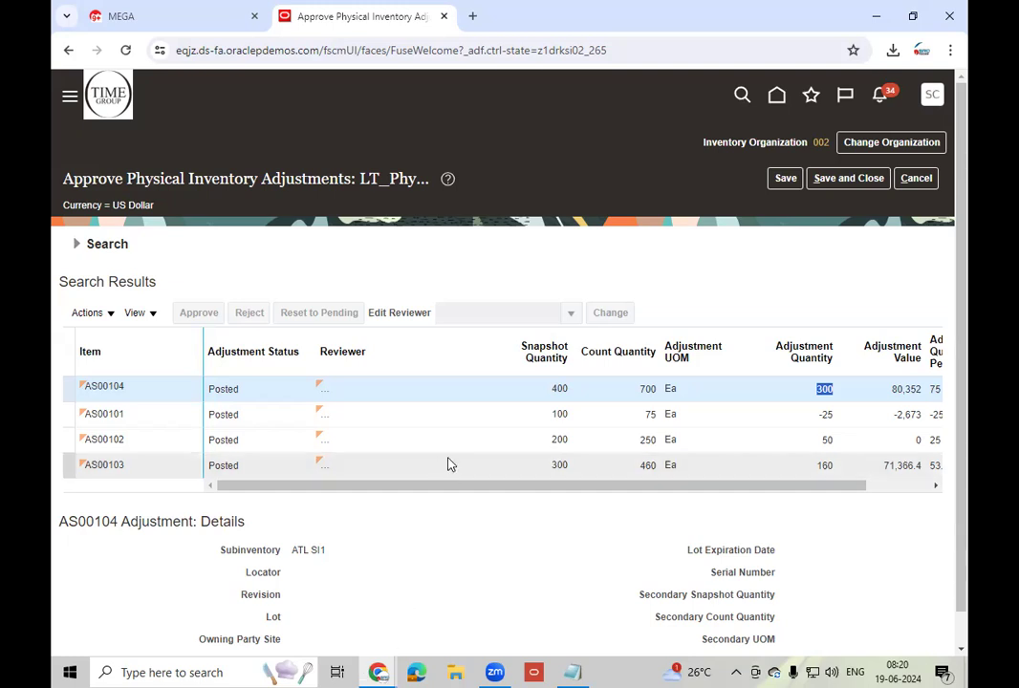
Switch to the Notepad list of inventory counting methods, review the Cycle Counting entry, and return to the adjustments page
left_click(572, 672)
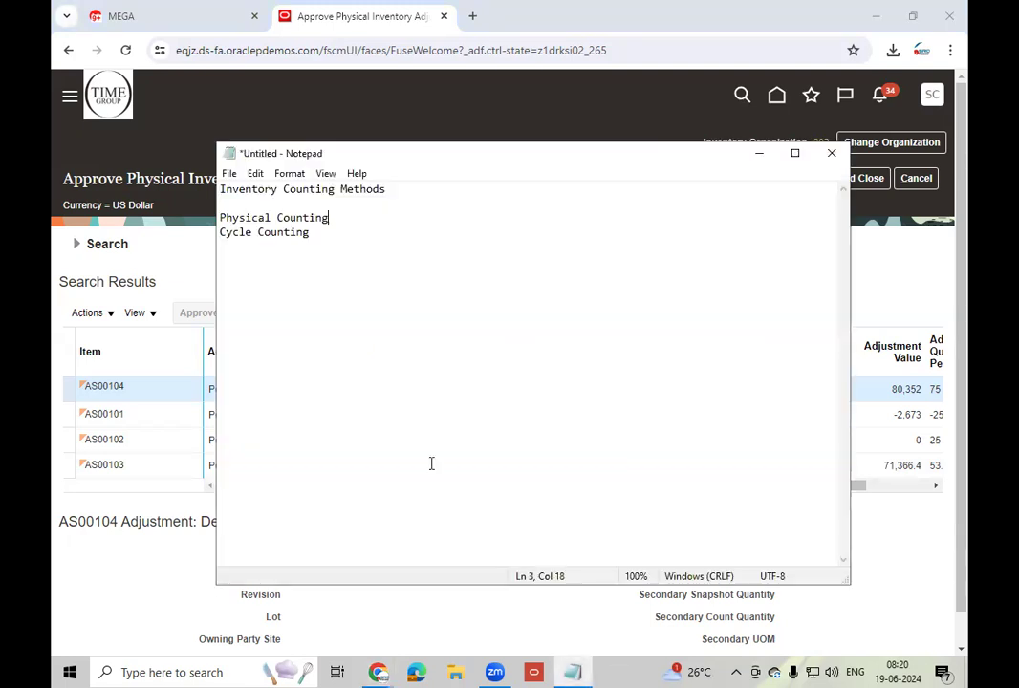
left_click(319, 238)
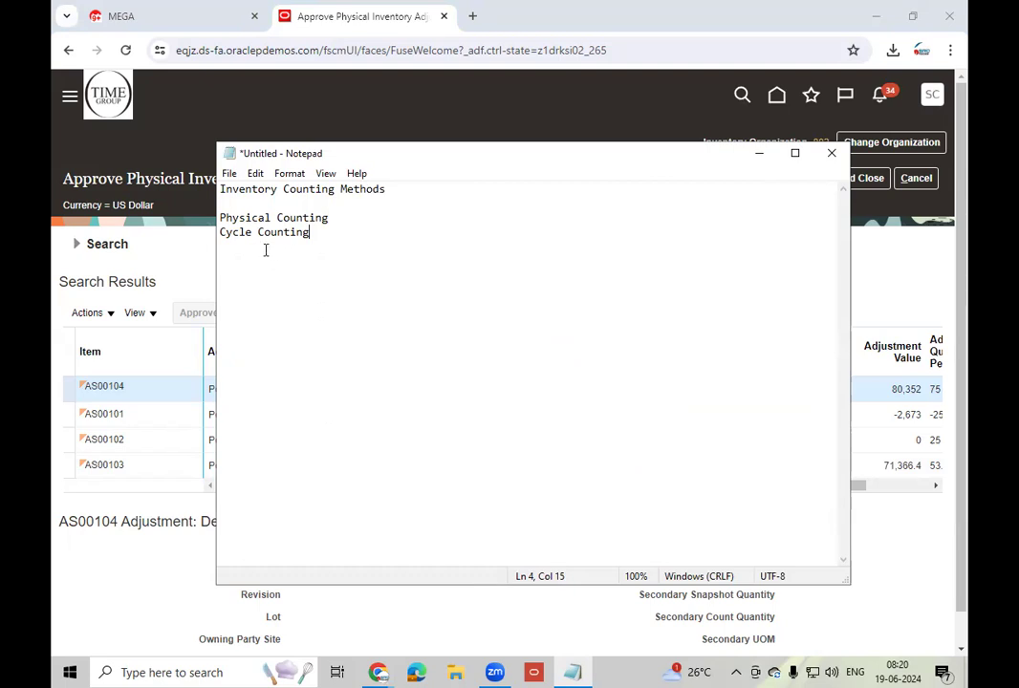
left_click(760, 155)
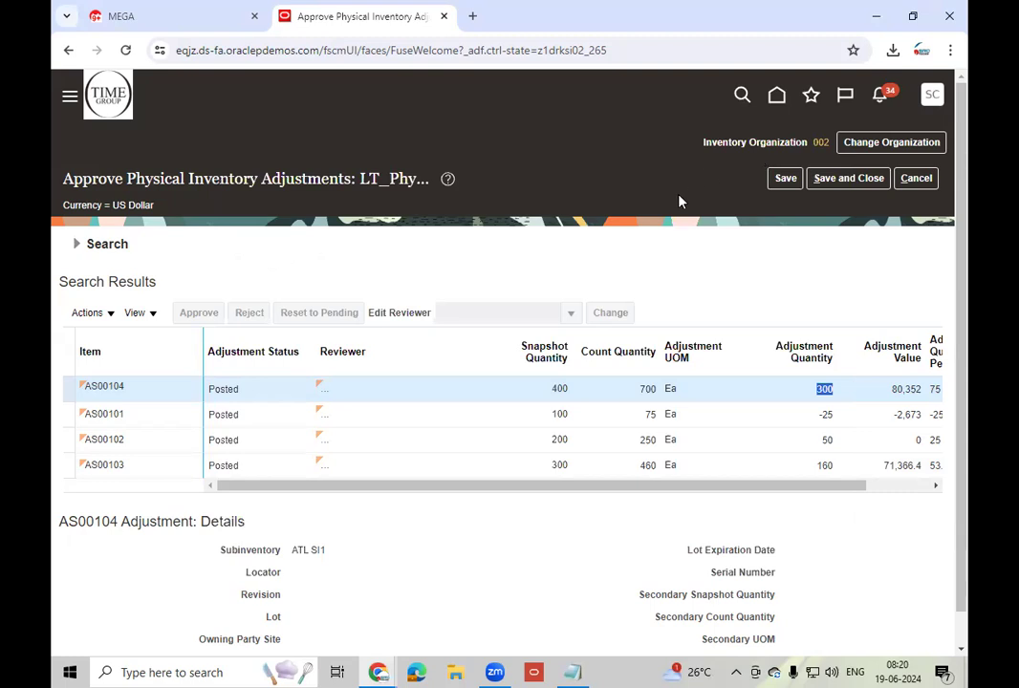